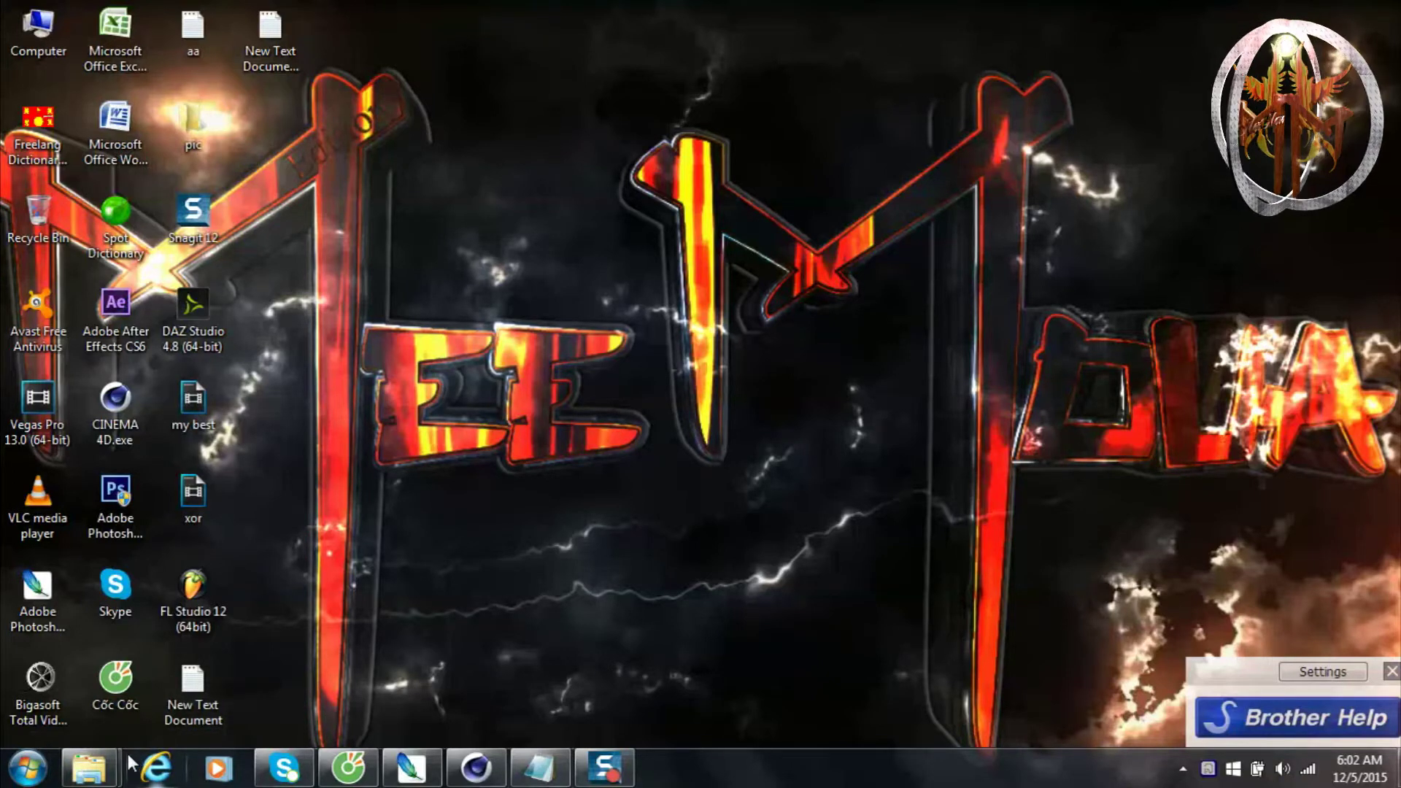
Open Computer and browse the Videos library, selecting the car_logo_PNG1667 image.
double_click(29, 38)
click(655, 247)
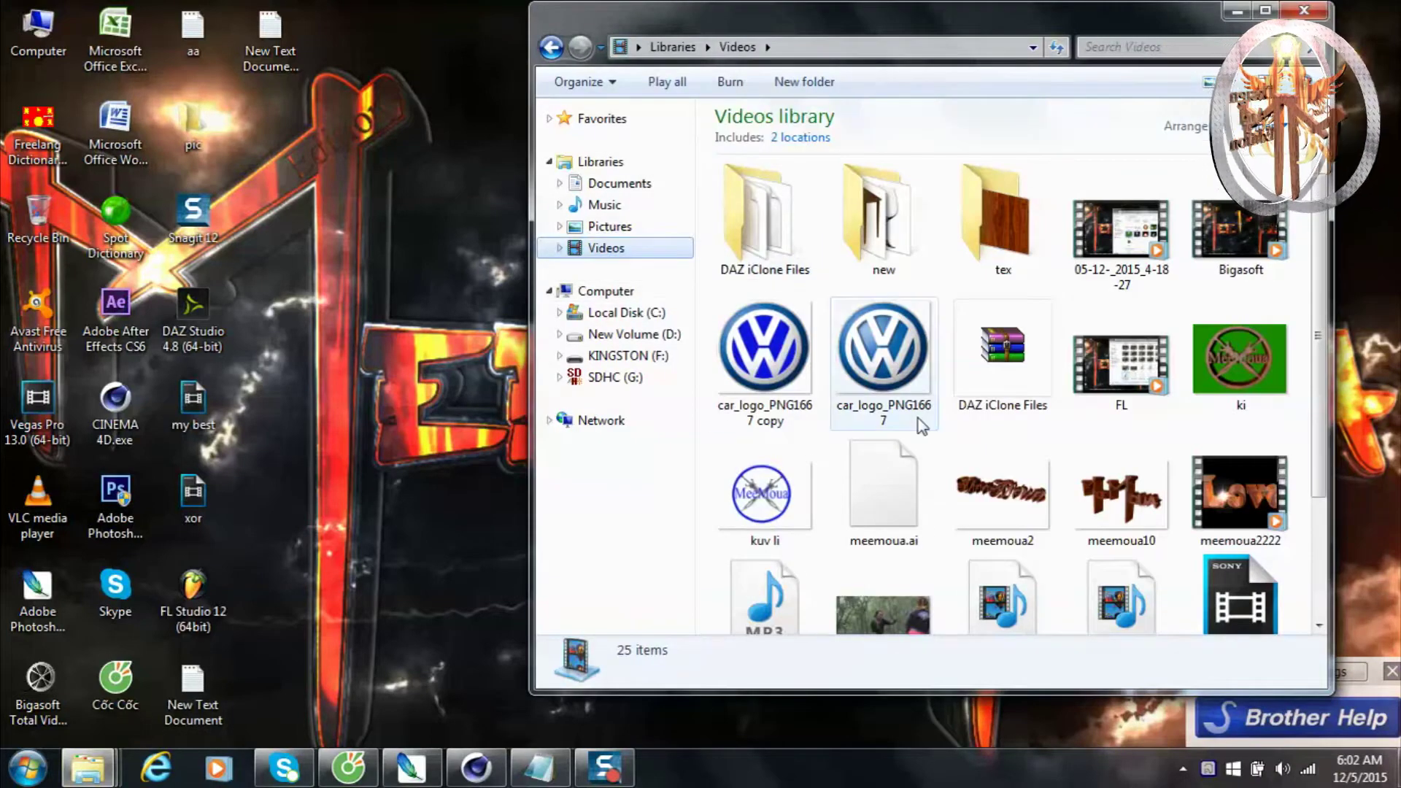
click(918, 418)
scroll(985, 438, down, 2)
Switch to the Documents library and play the meeli1 video clip.
click(619, 184)
scroll(921, 466, down, 3)
scroll(926, 466, down, 5)
click(763, 245)
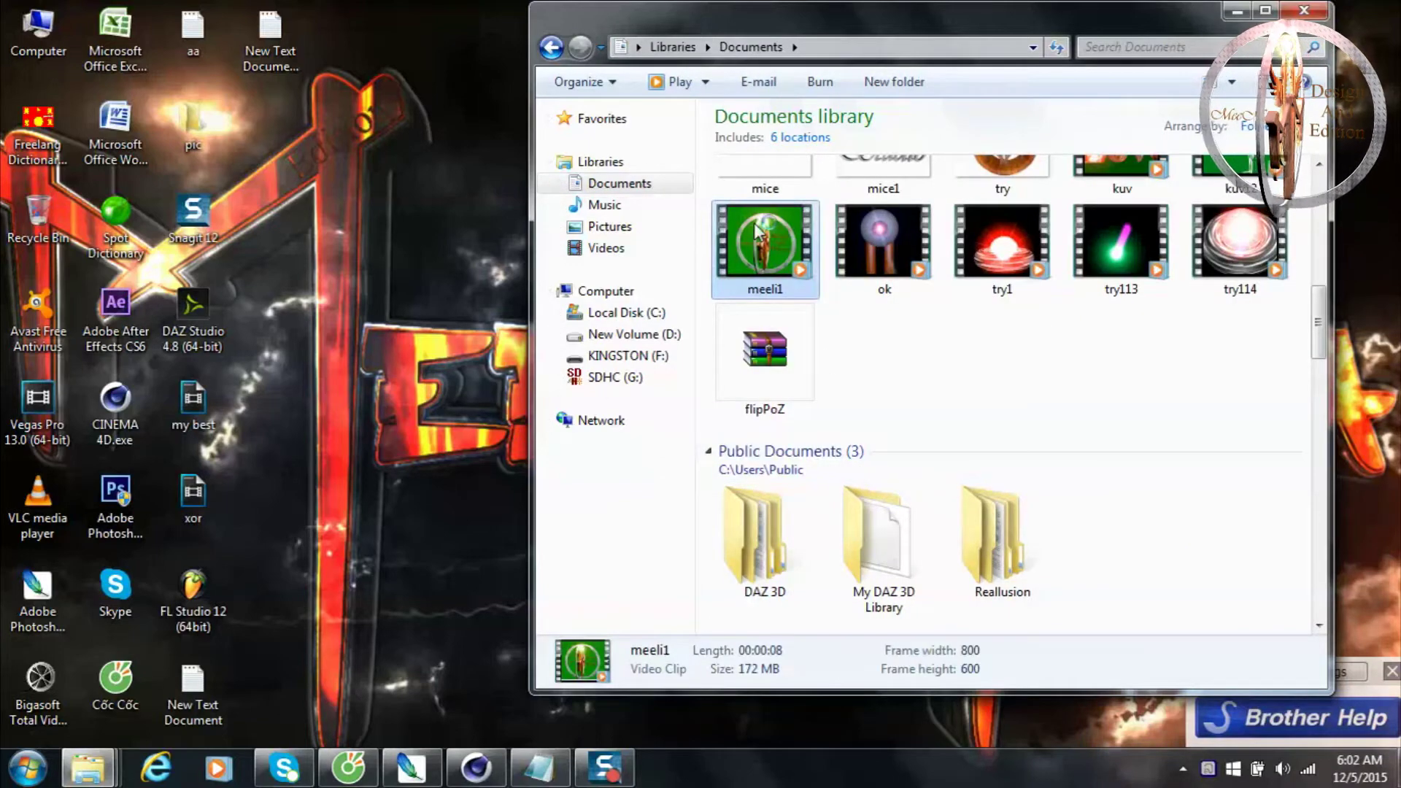
double_click(762, 245)
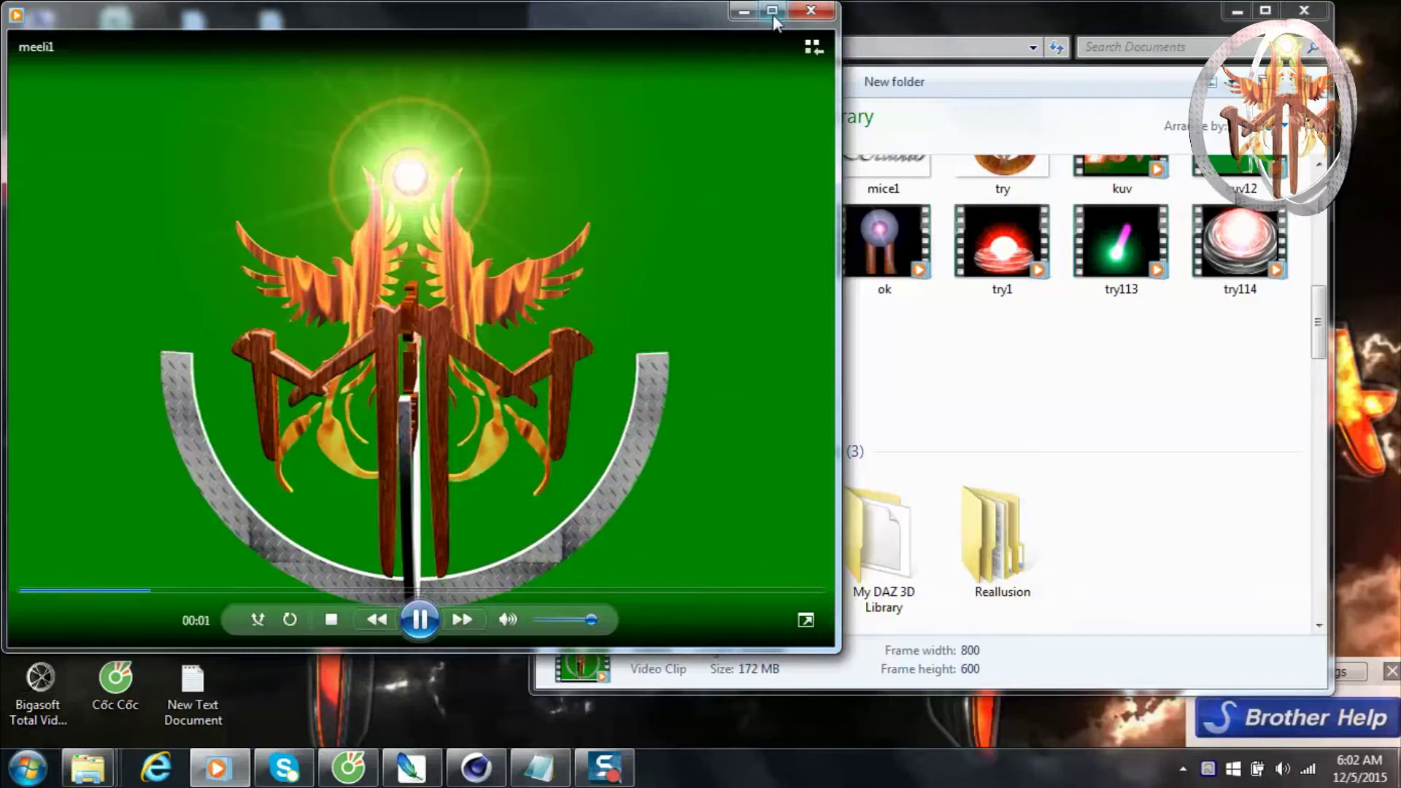
Maximize Windows Media Player, replay the 8-second meeli1 clip, then close the player.
click(775, 13)
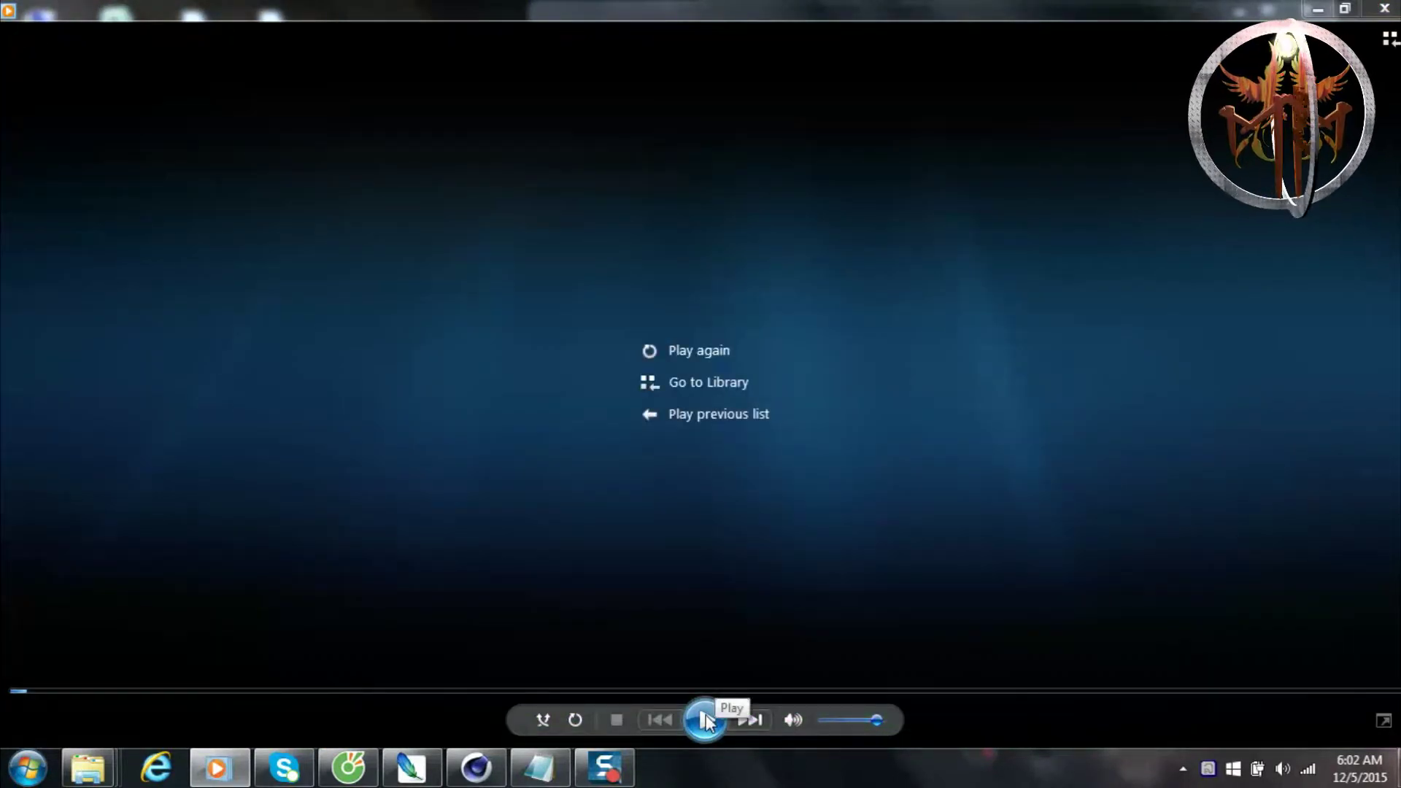
click(701, 717)
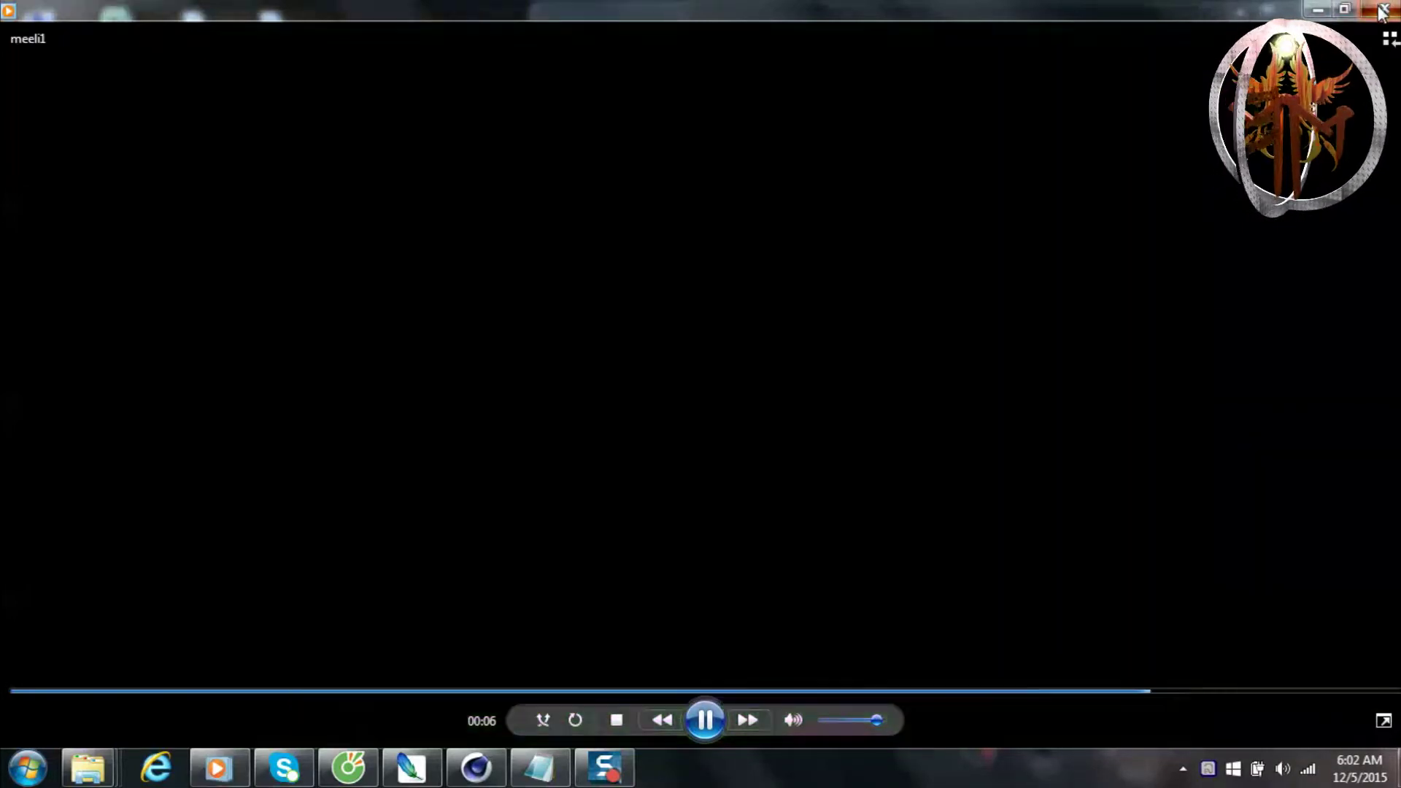
click(1384, 8)
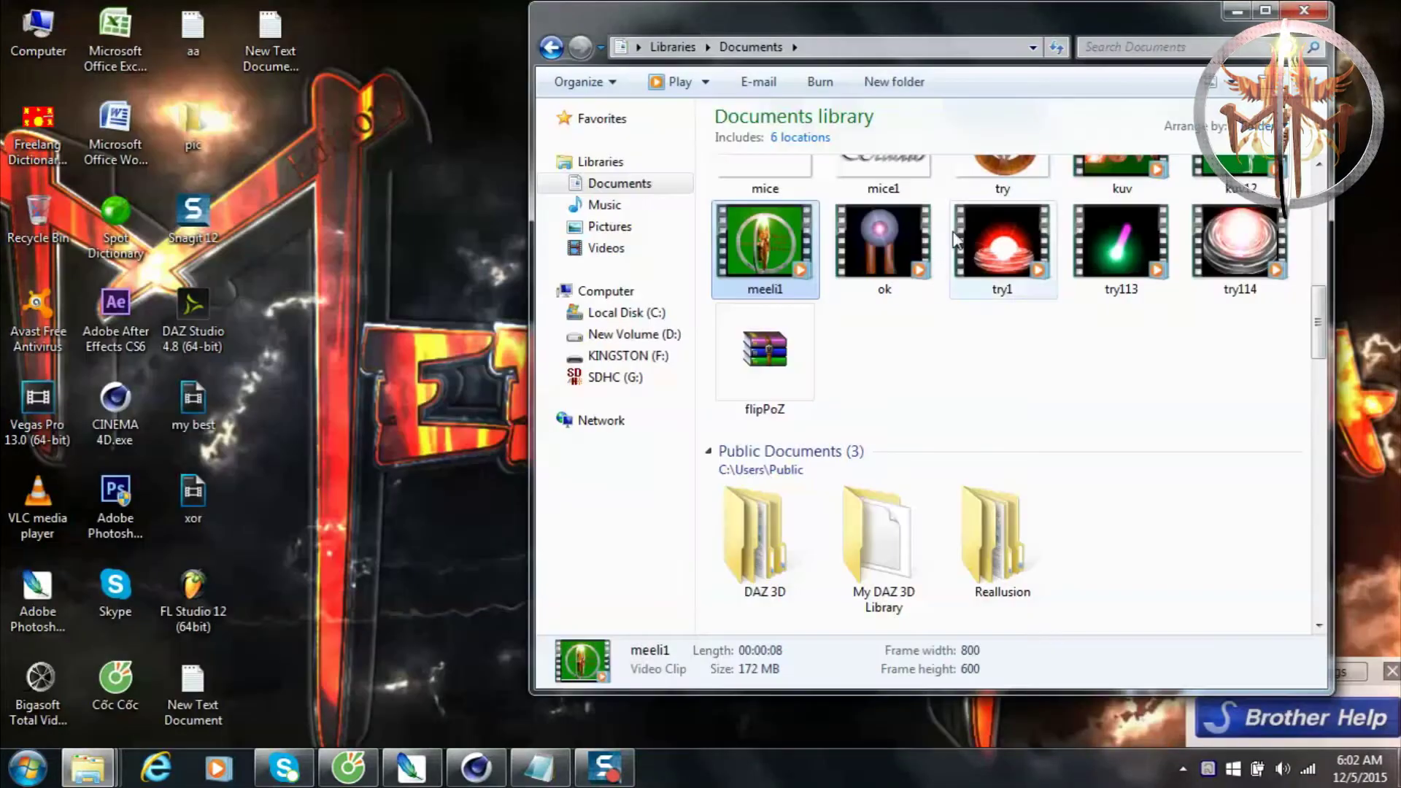
Select the ok, try1 and try items in the Documents library.
click(881, 274)
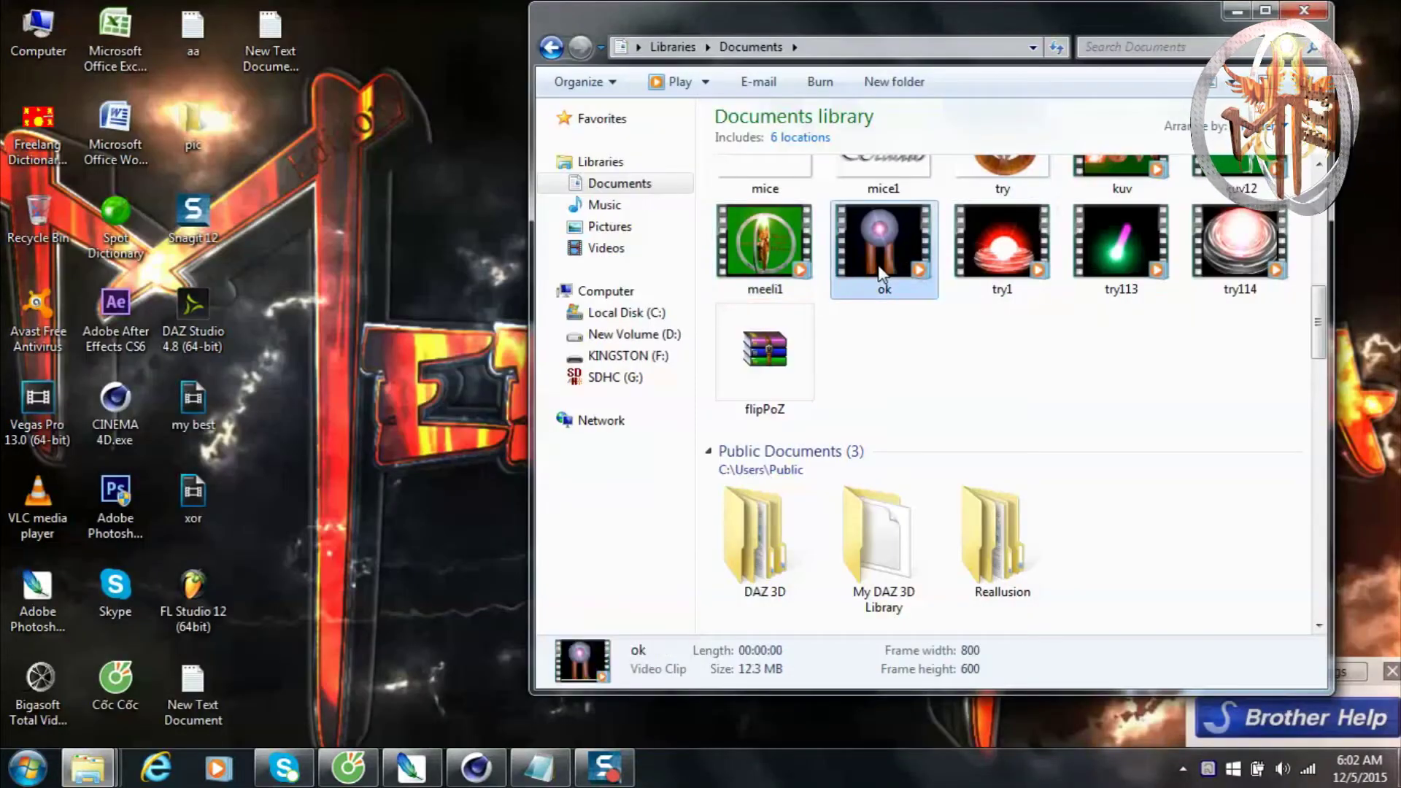
click(1028, 272)
scroll(1028, 271, up, 3)
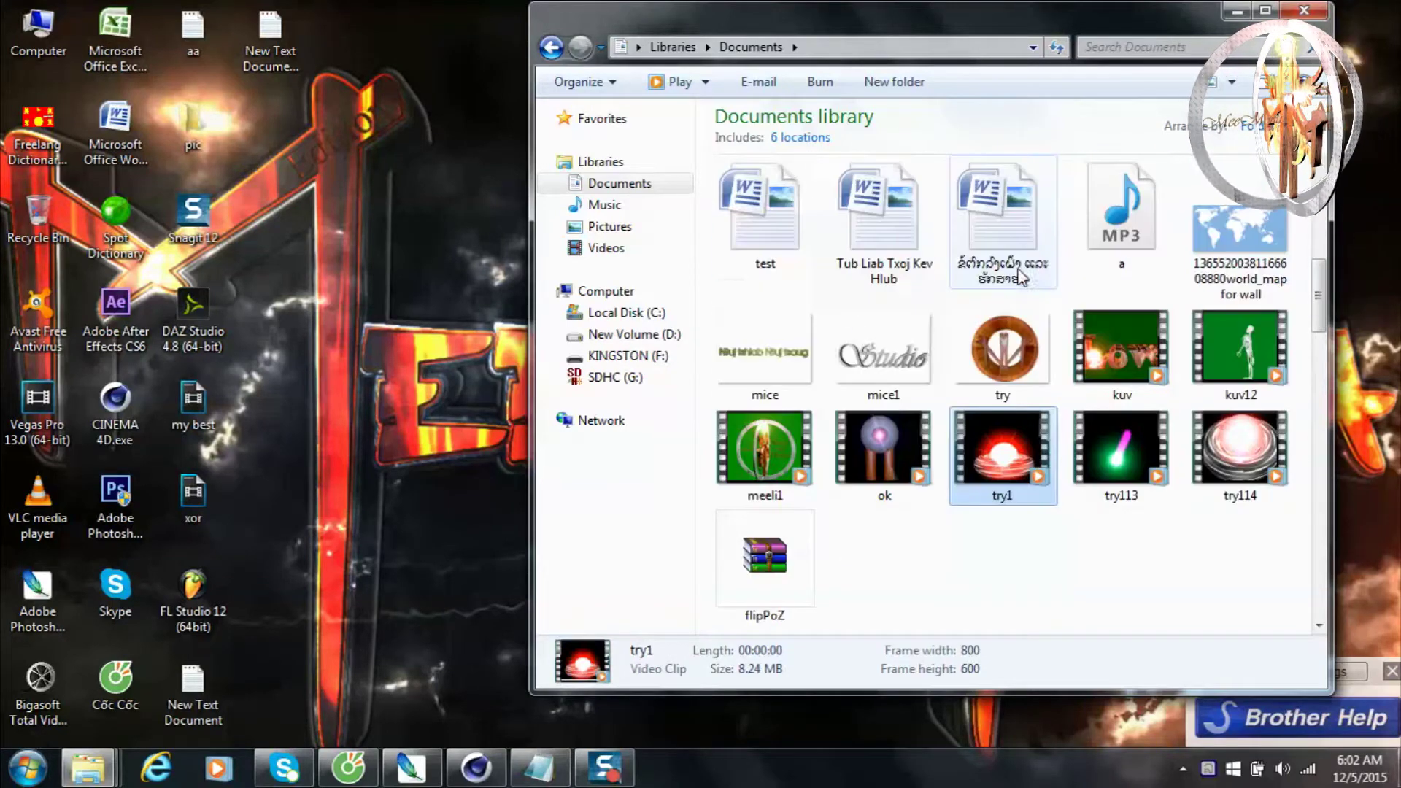
click(1029, 365)
Close the Documents window, restore the Videos library, and open the ki image.
key(alt+F4)
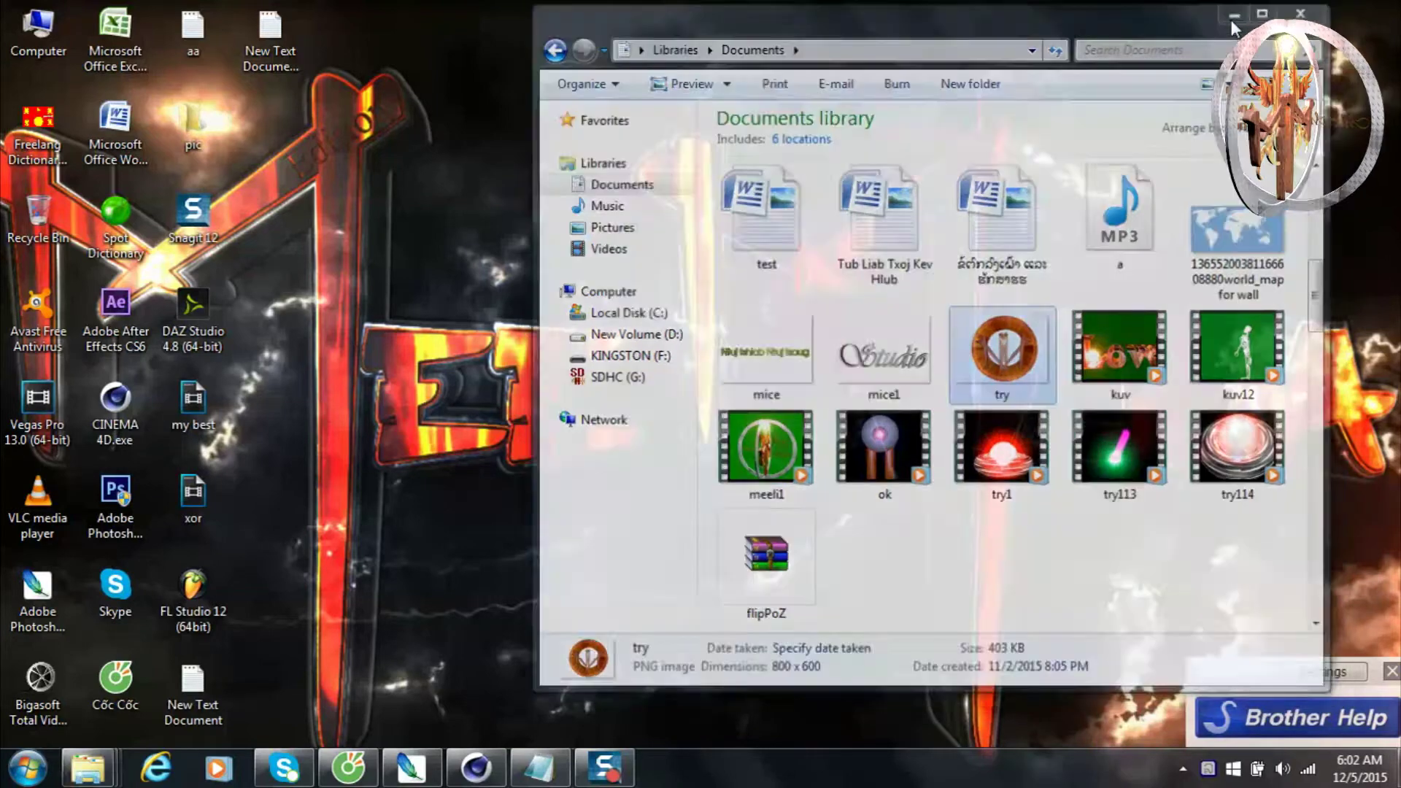
mouse_move(88, 768)
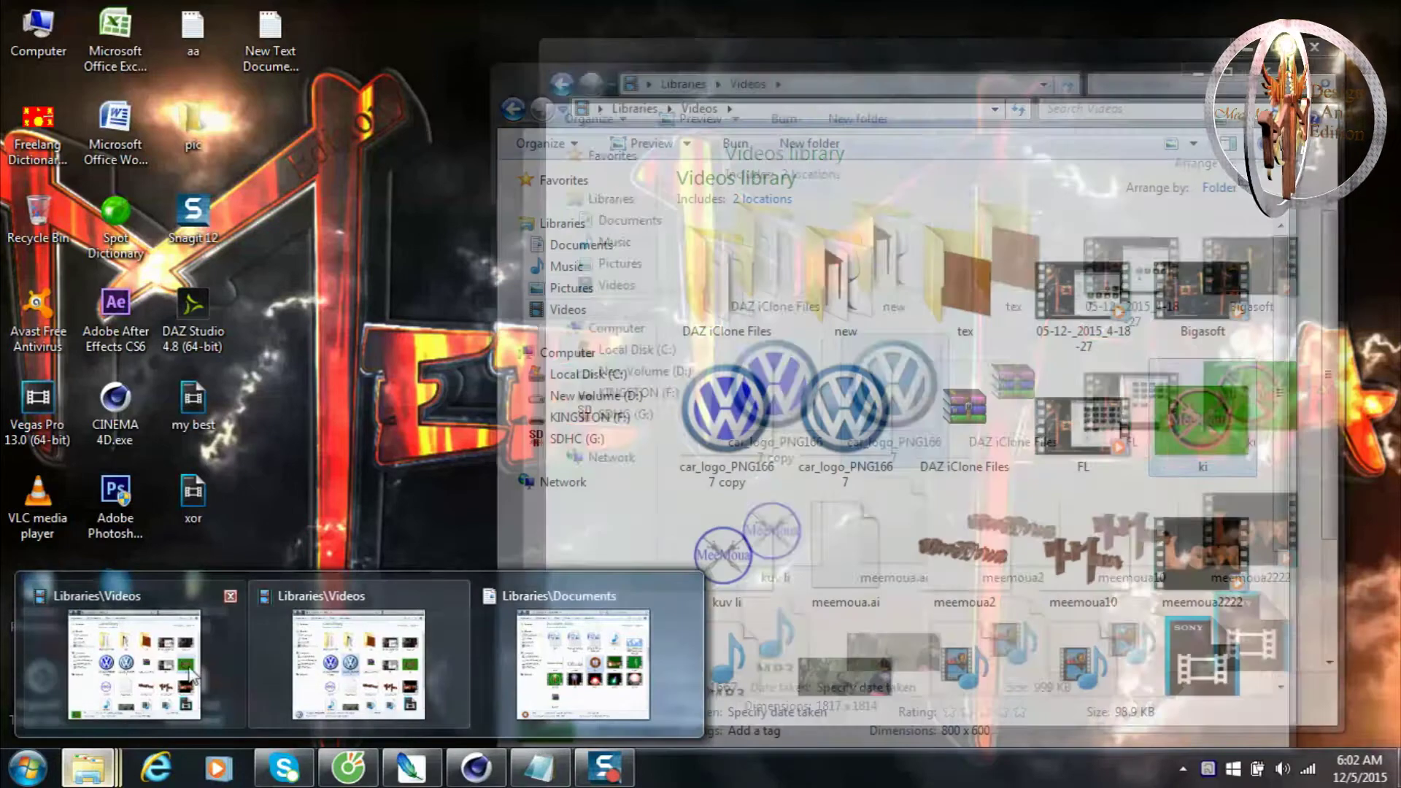
click(227, 683)
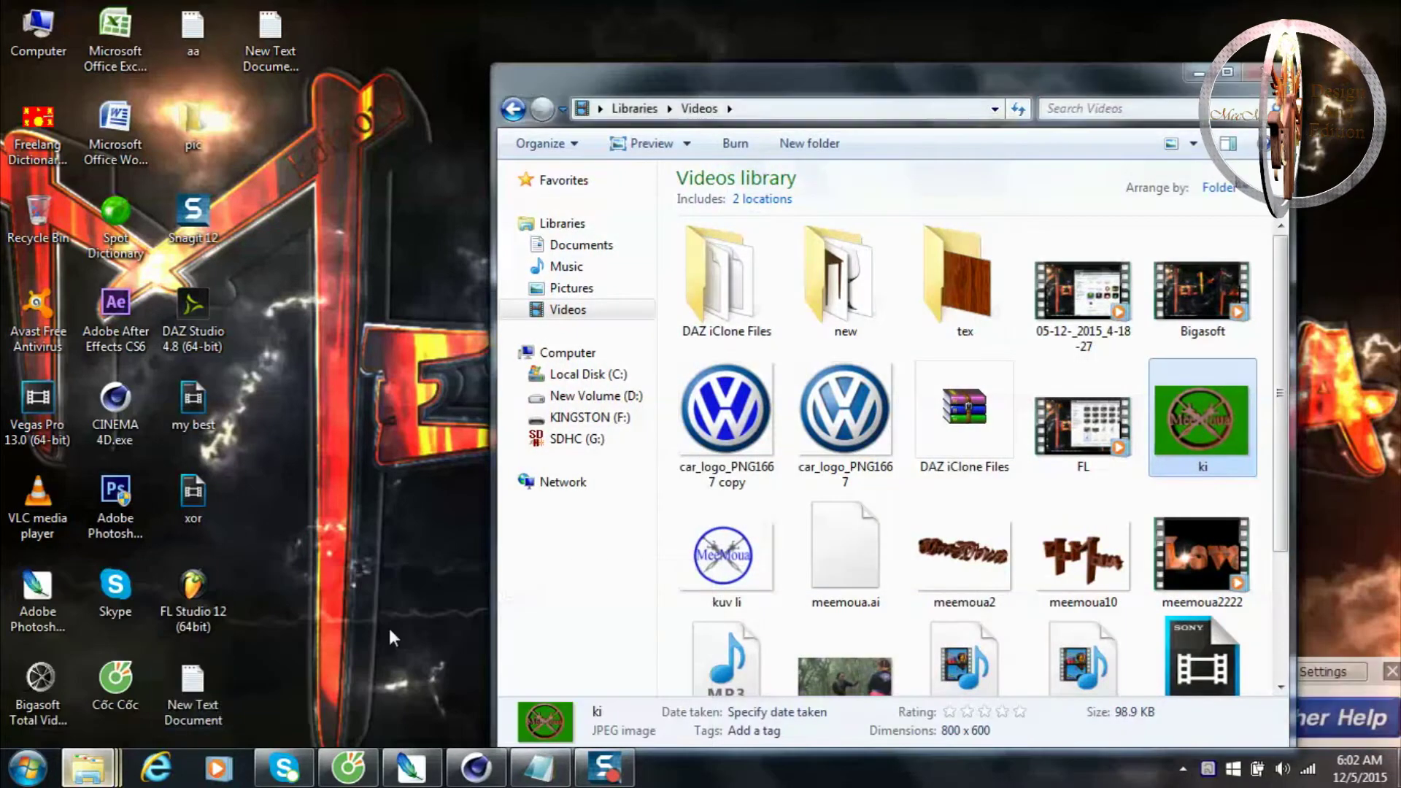
double_click(1212, 443)
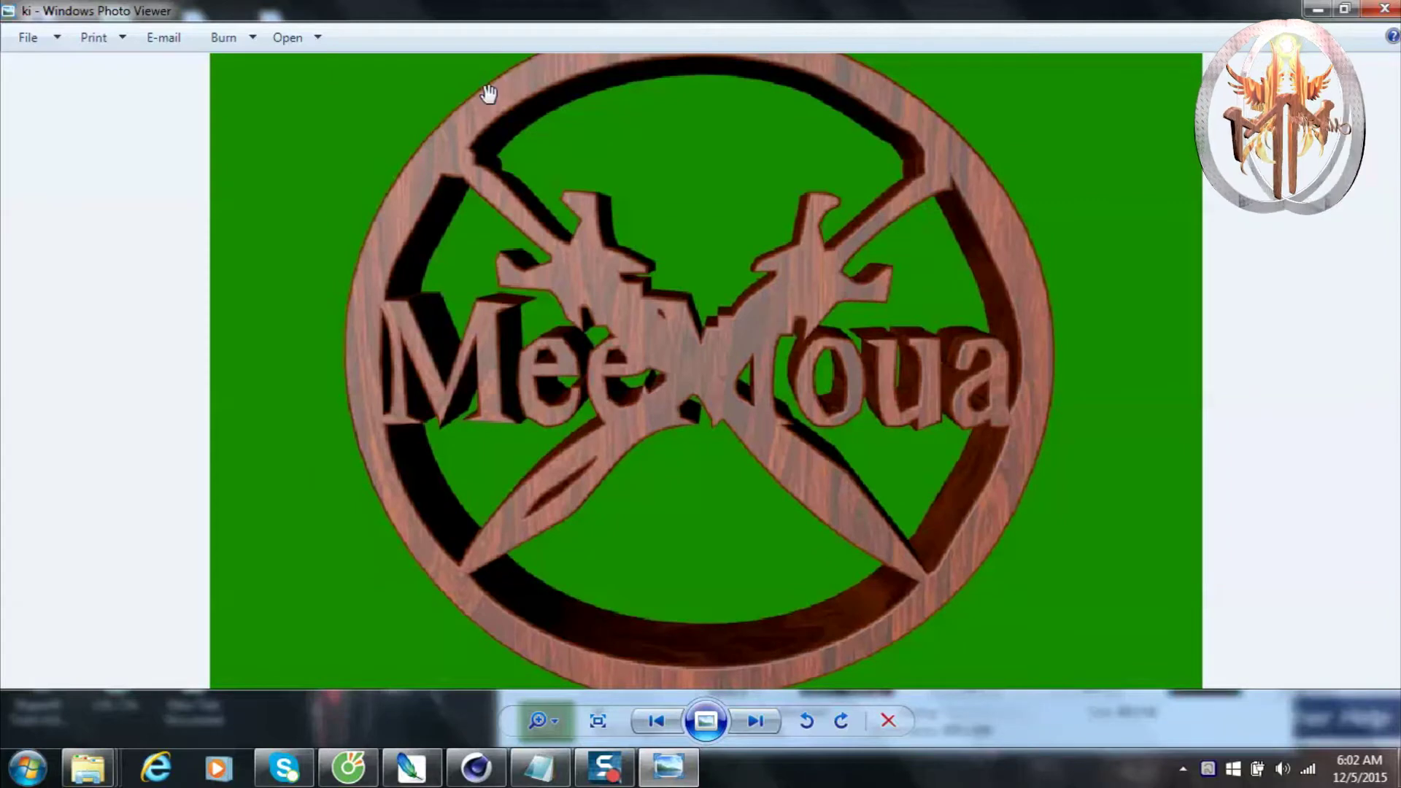
Fit the ki image of the wooden MeeMoua logo on green to the viewer window.
scroll(781, 291, down, 2)
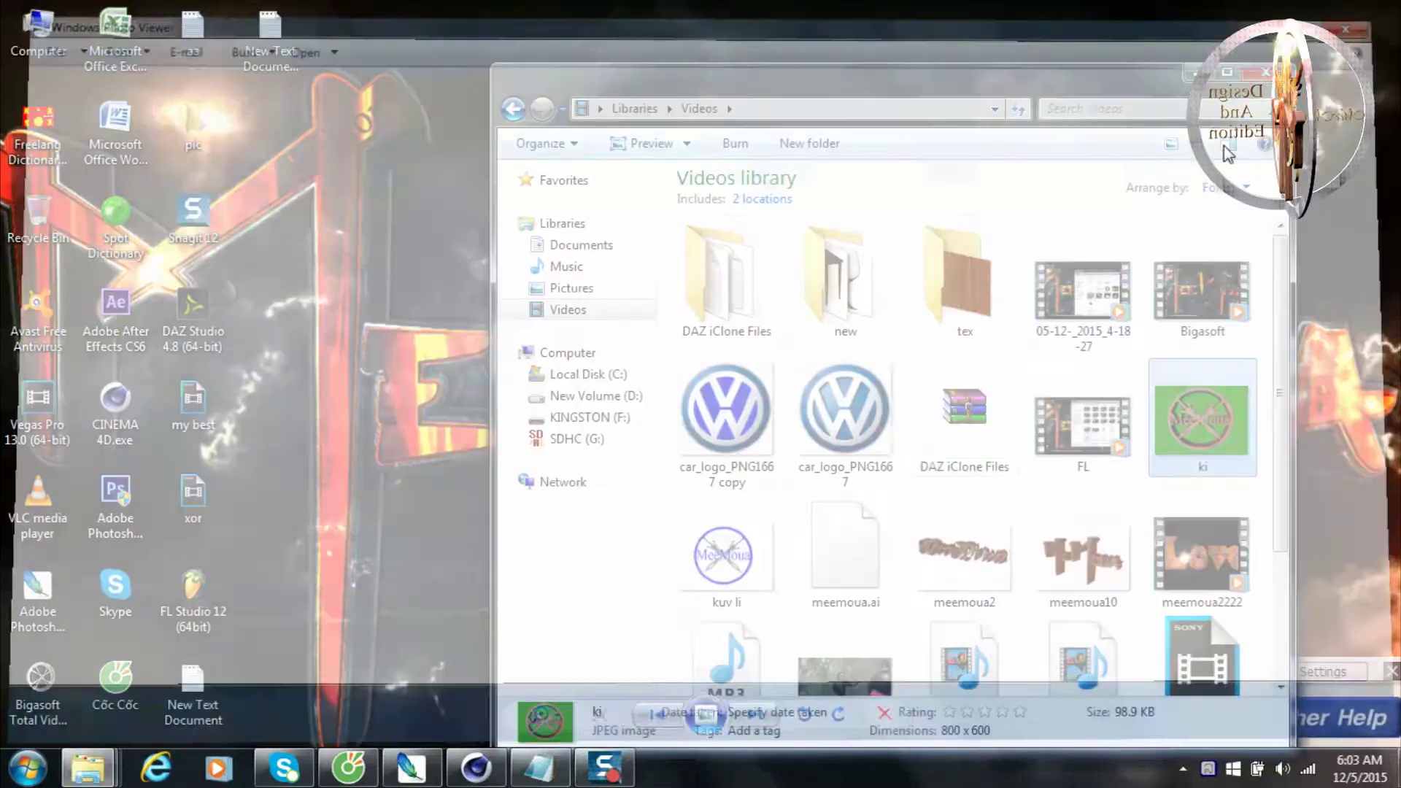
In Notepad, highlight Photoshop and Cinema4D, add a blank third line, then minimize the notes.
key(alt+Tab)
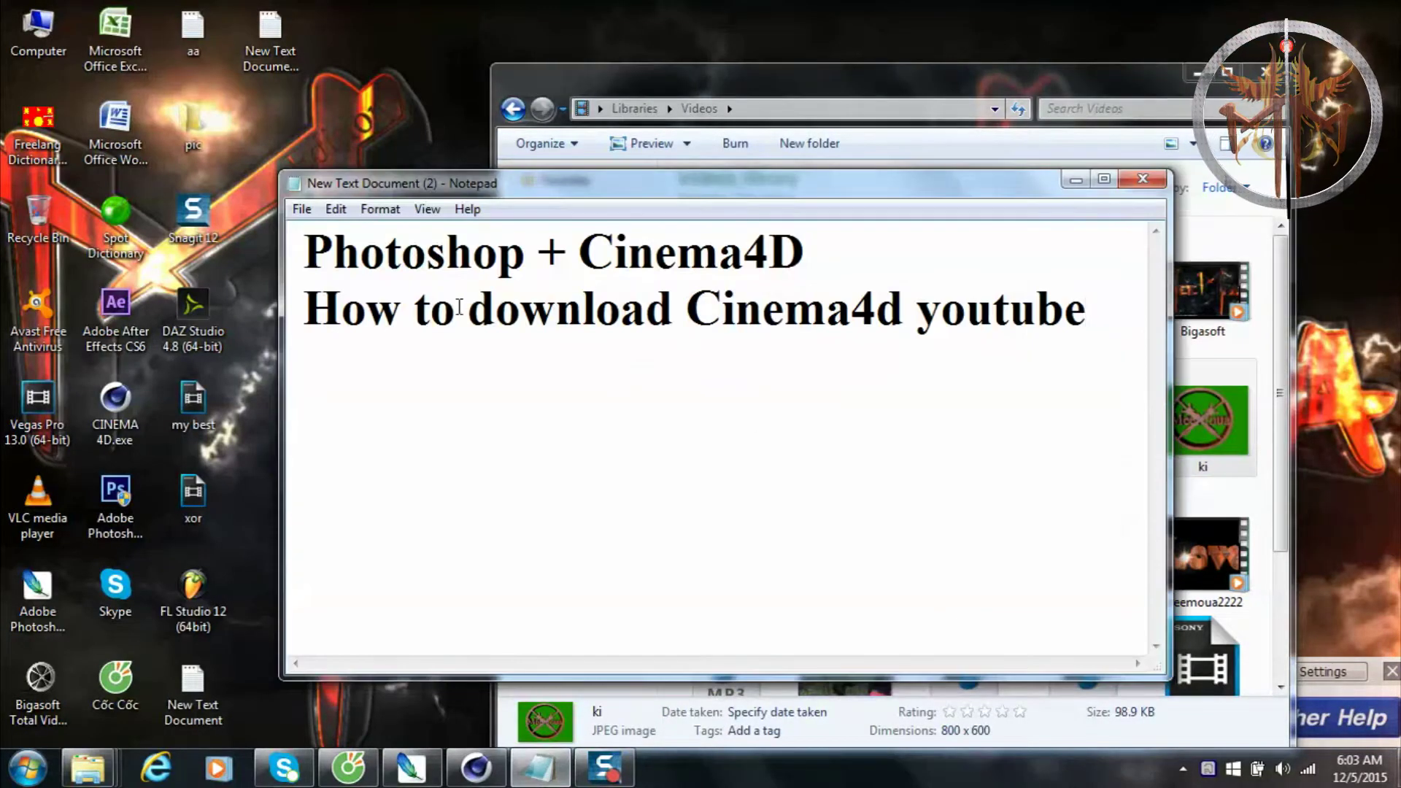
drag(319, 259, 518, 257)
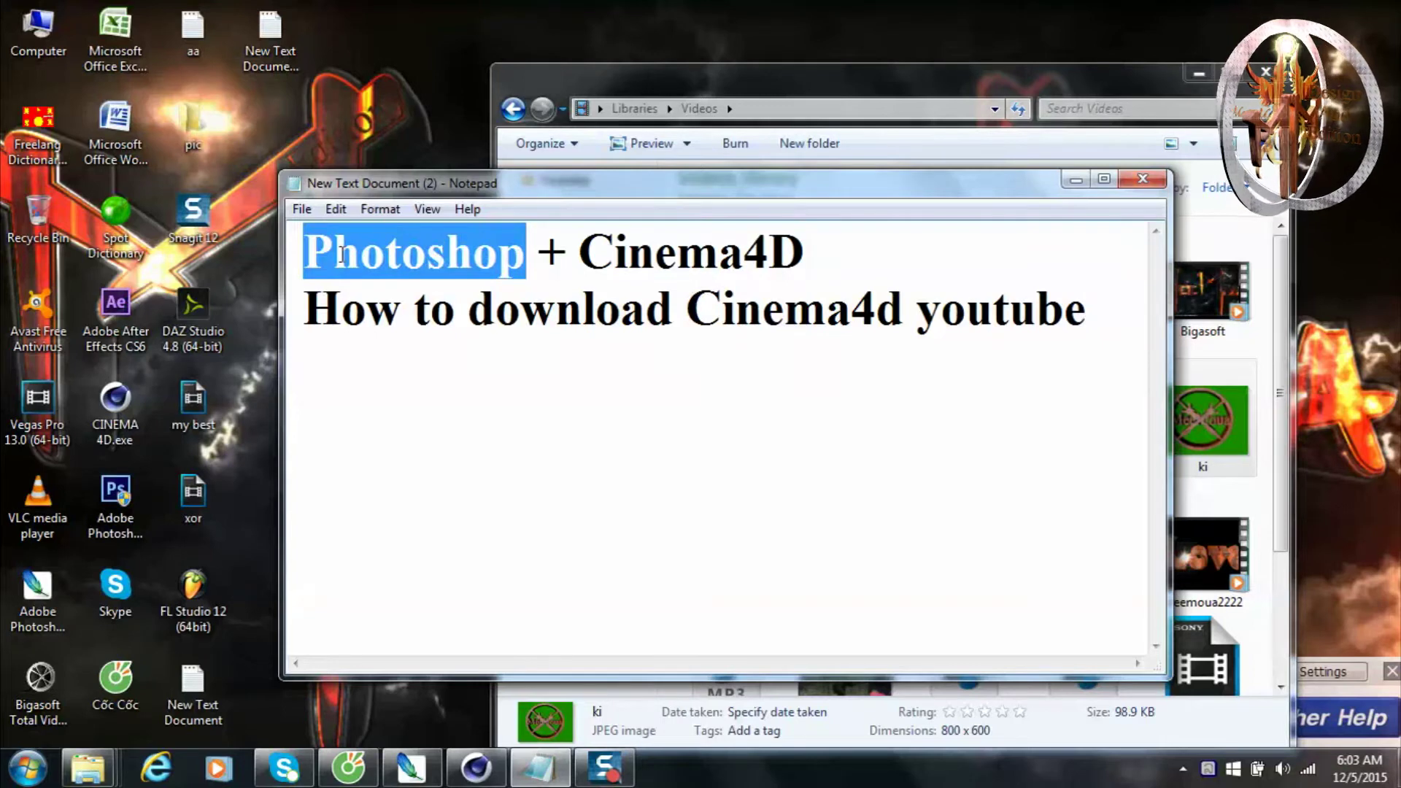
click(325, 252)
drag(305, 249, 822, 266)
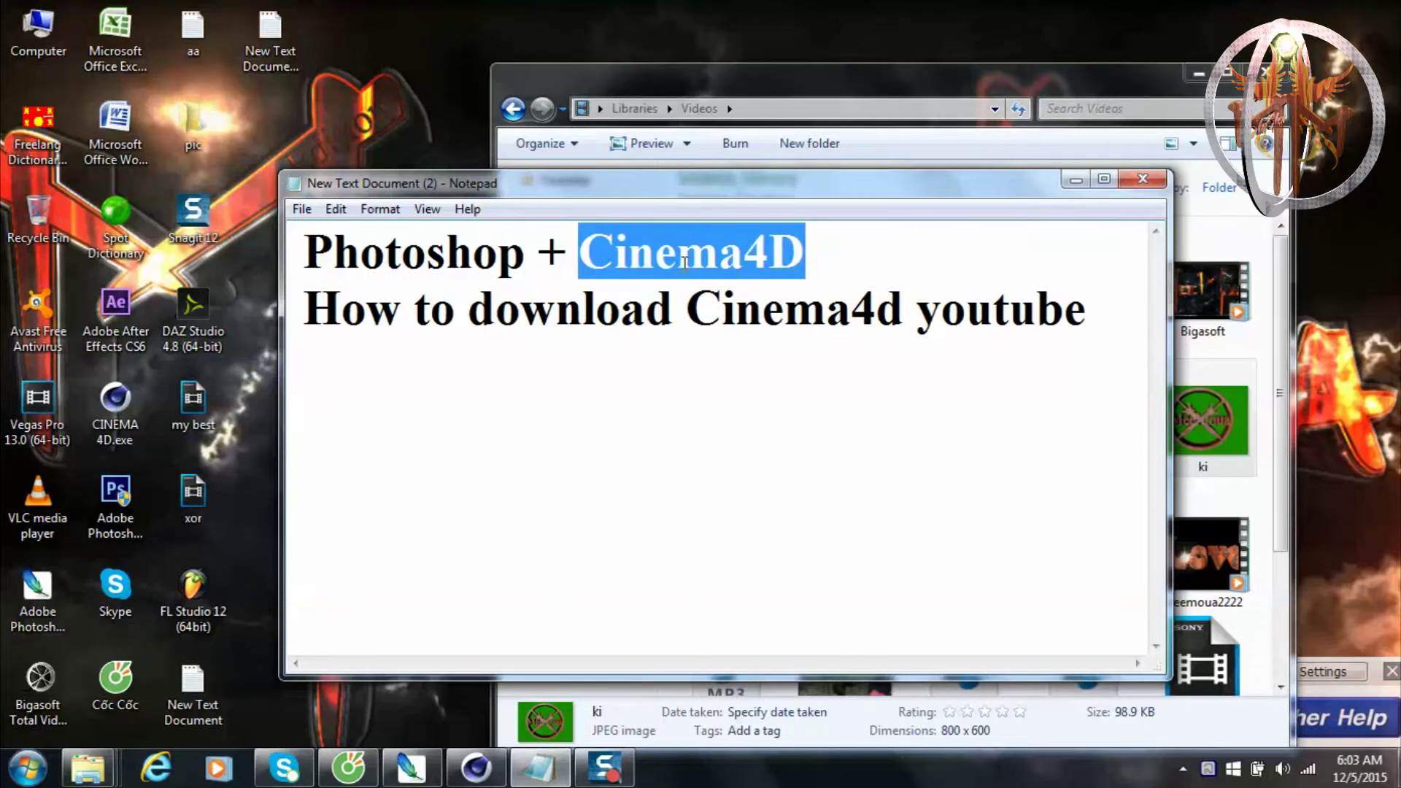
click(679, 259)
drag(579, 255, 817, 257)
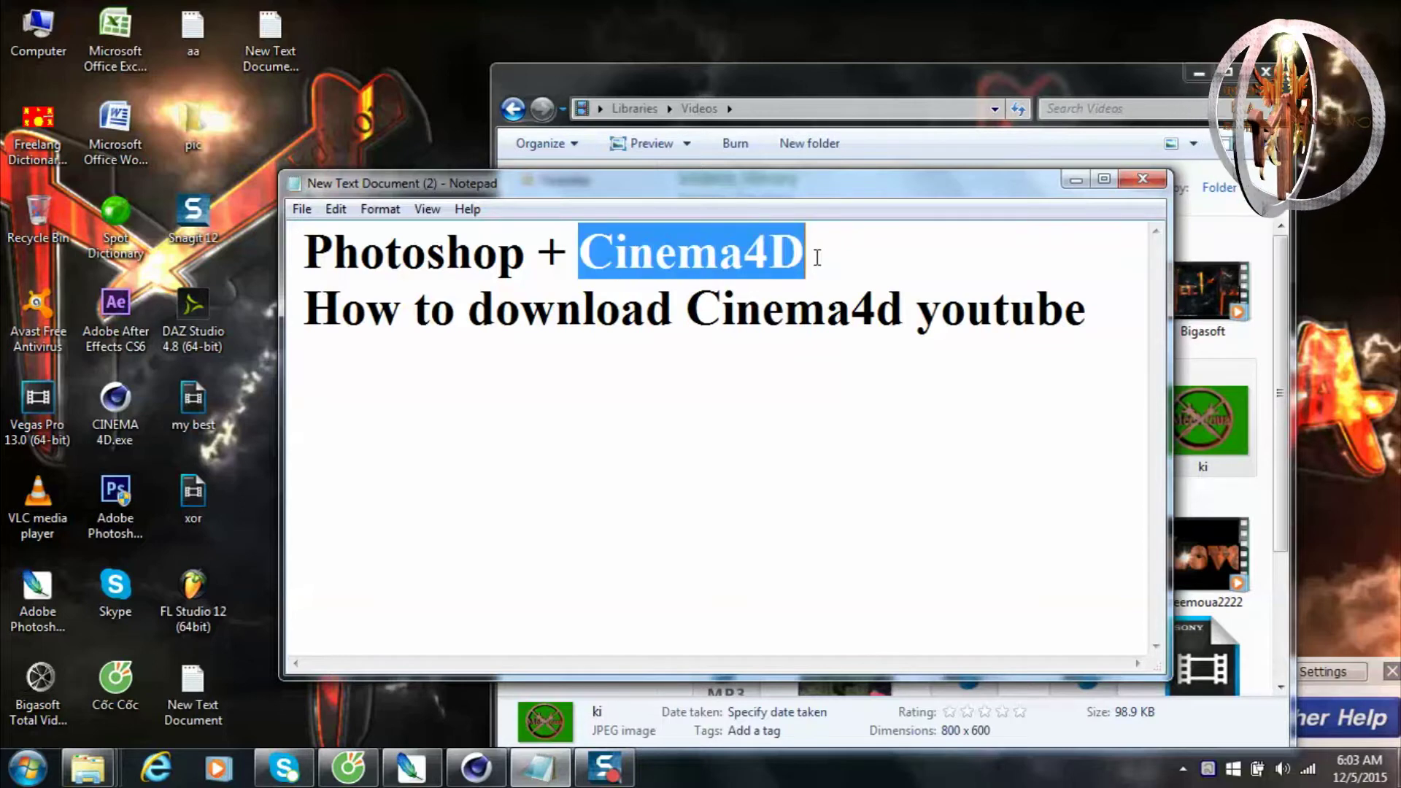
click(798, 262)
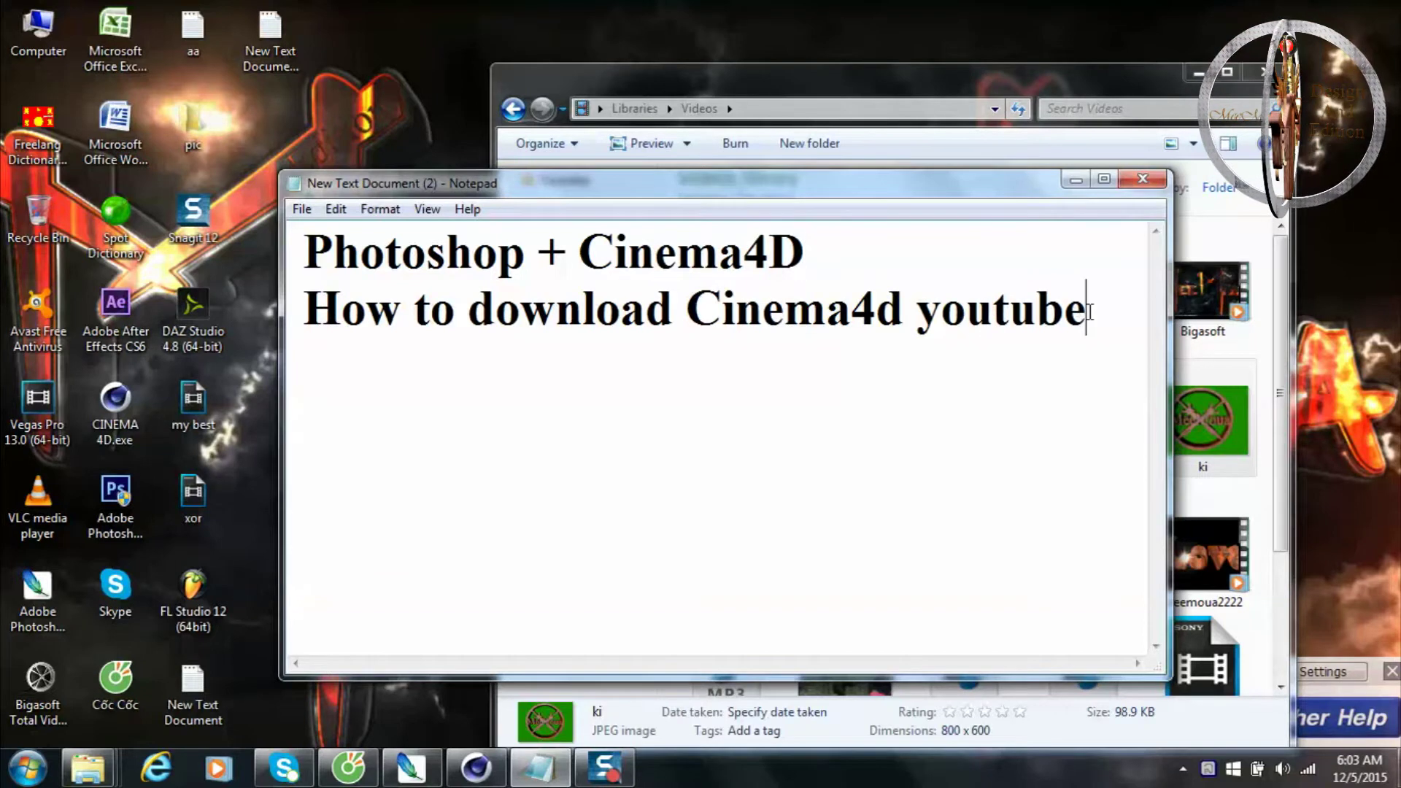
key(Return)
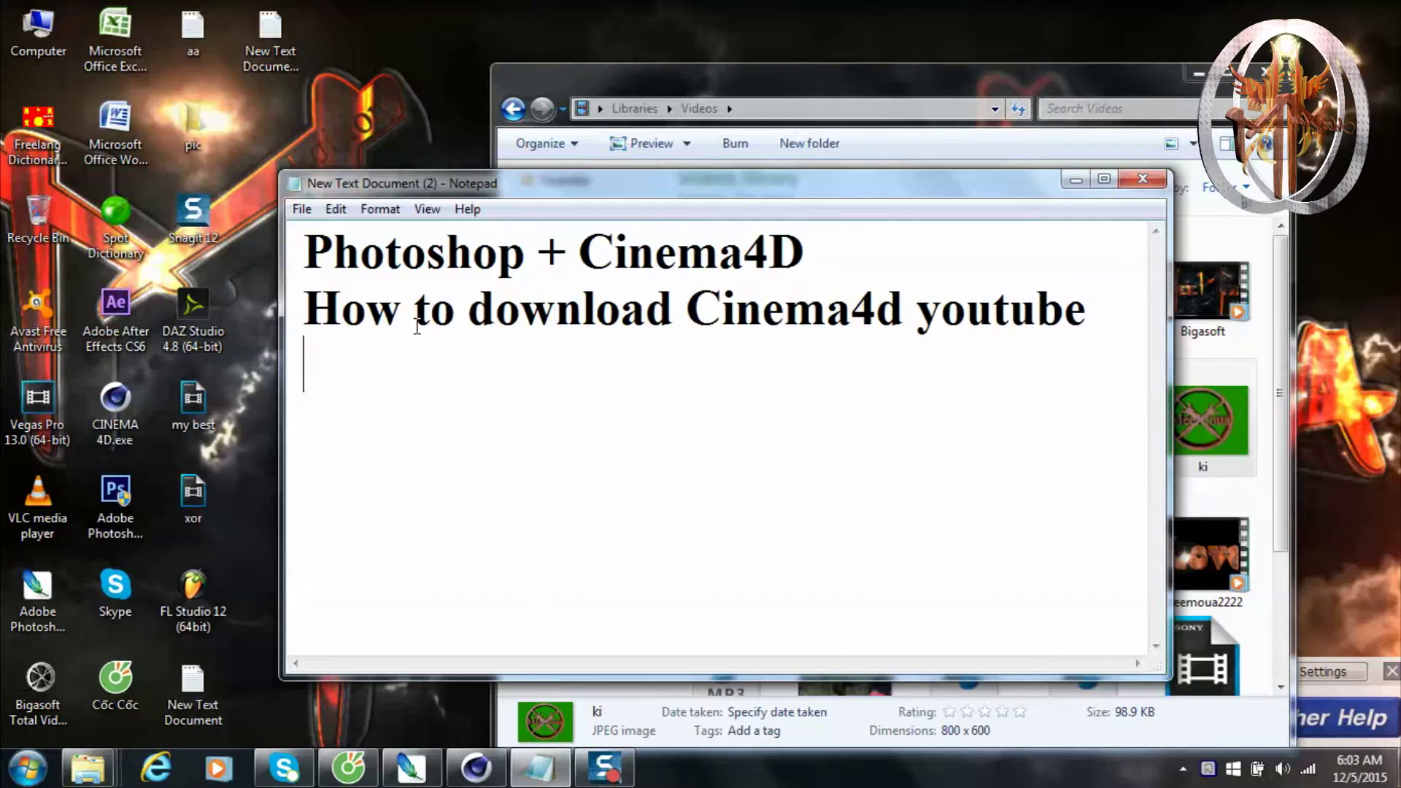
click(1075, 179)
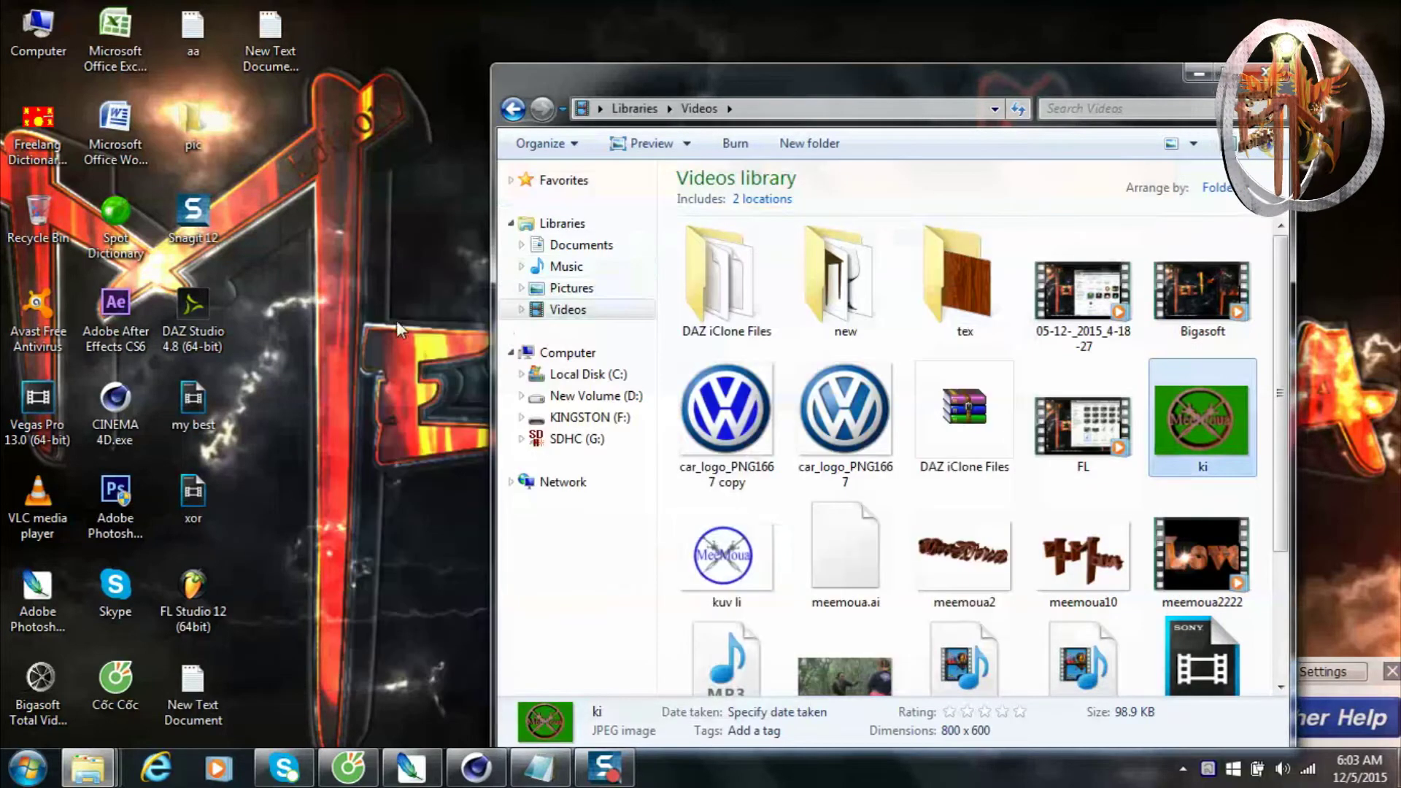
Select the Photoshop CS2 and CS6 desktop shortcuts, then bring the running Photoshop CS2 window forward.
click(51, 612)
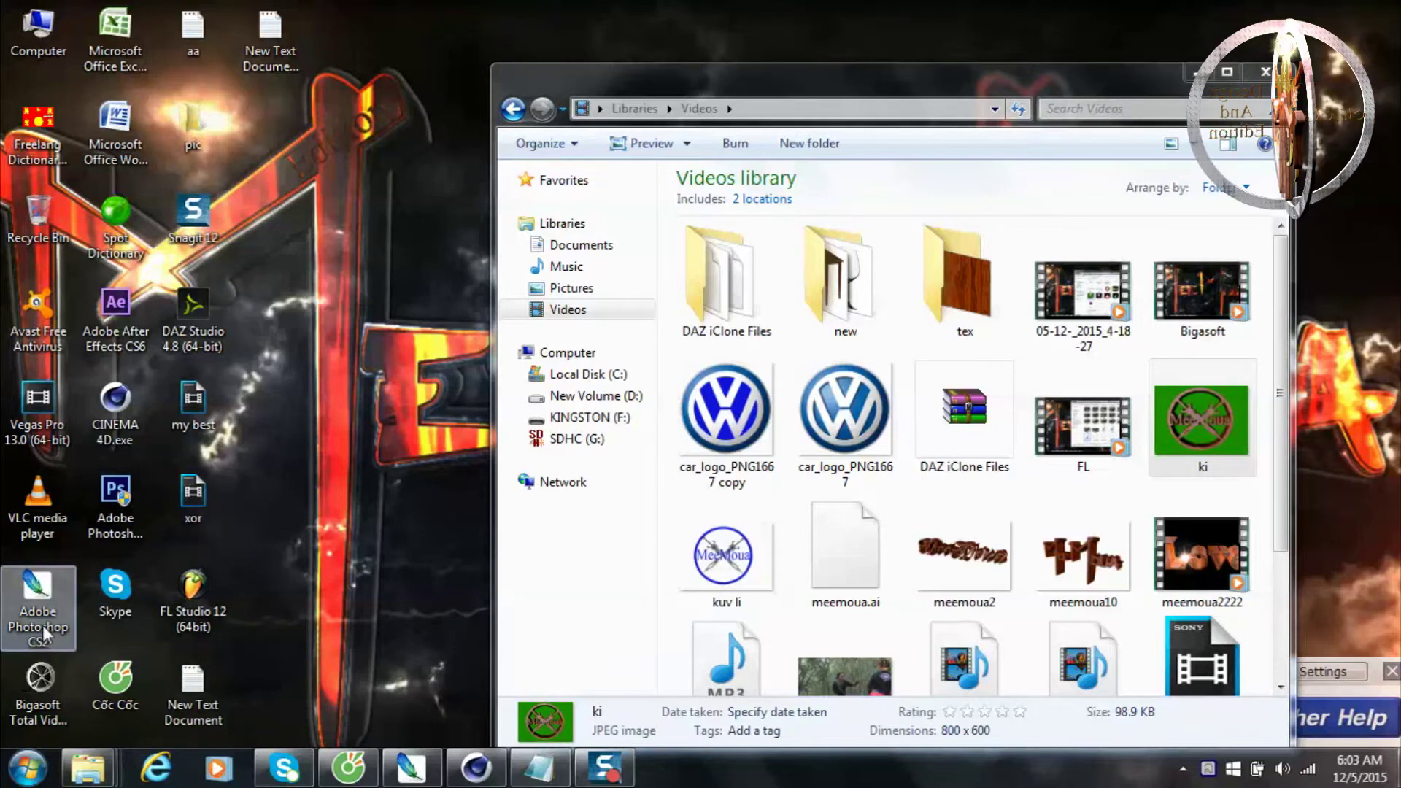
click(115, 510)
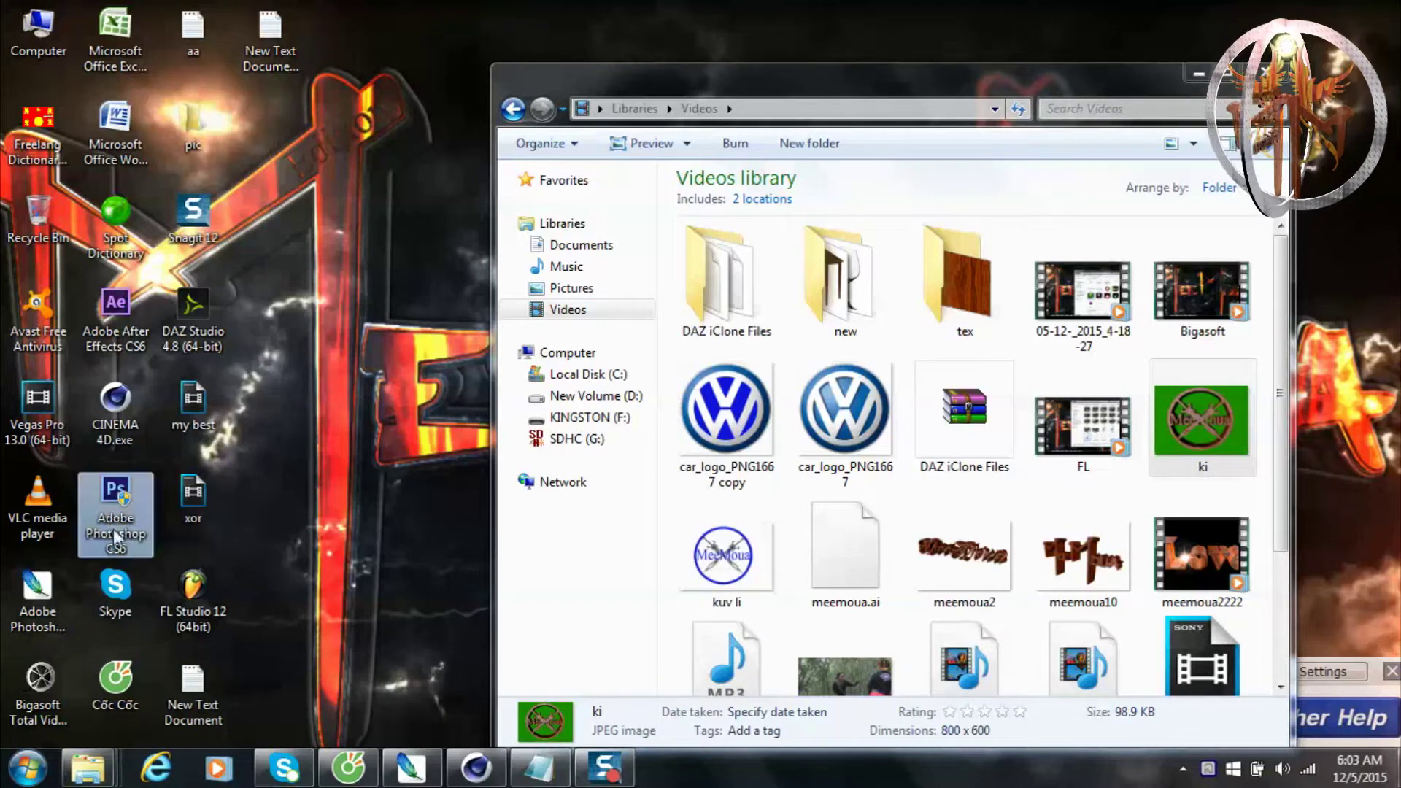
click(10, 626)
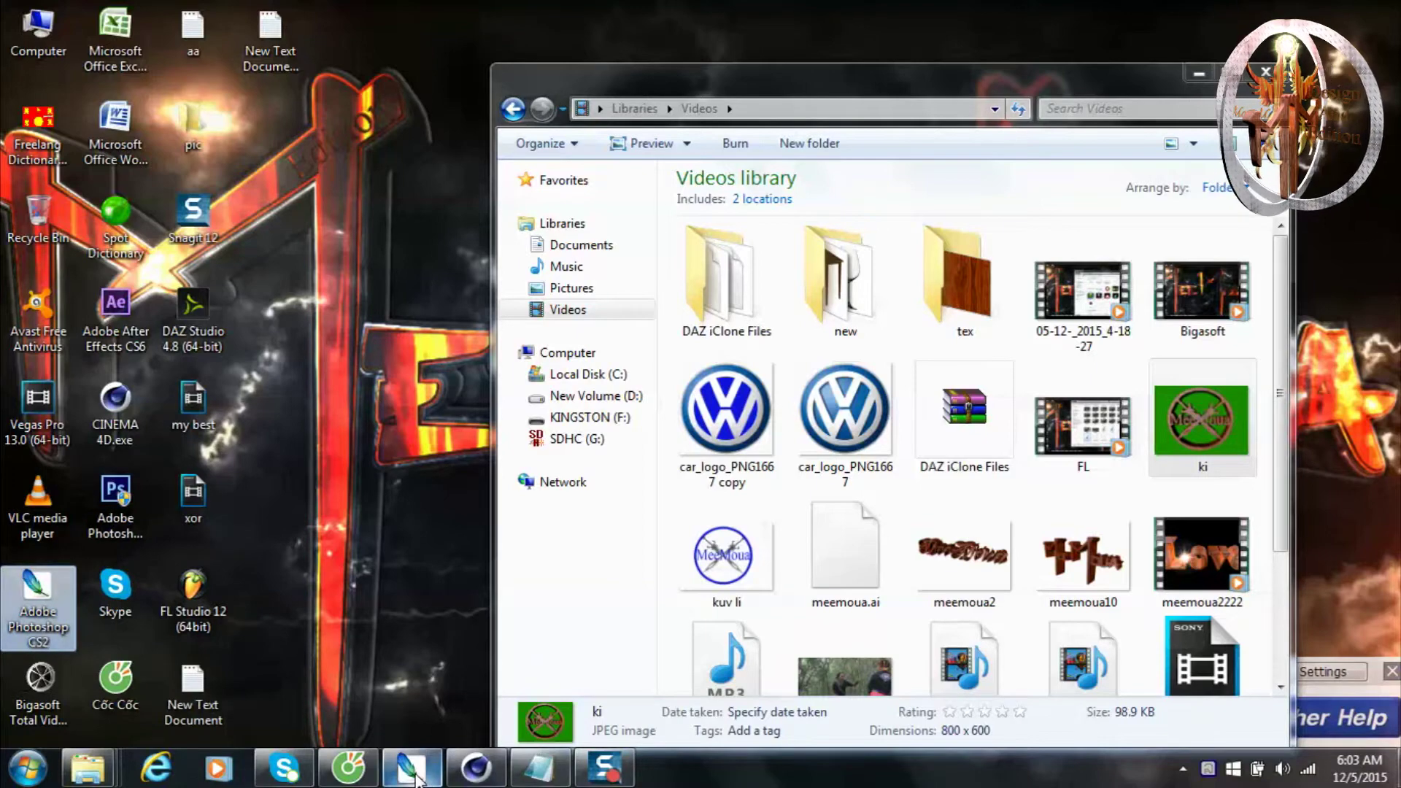
click(414, 773)
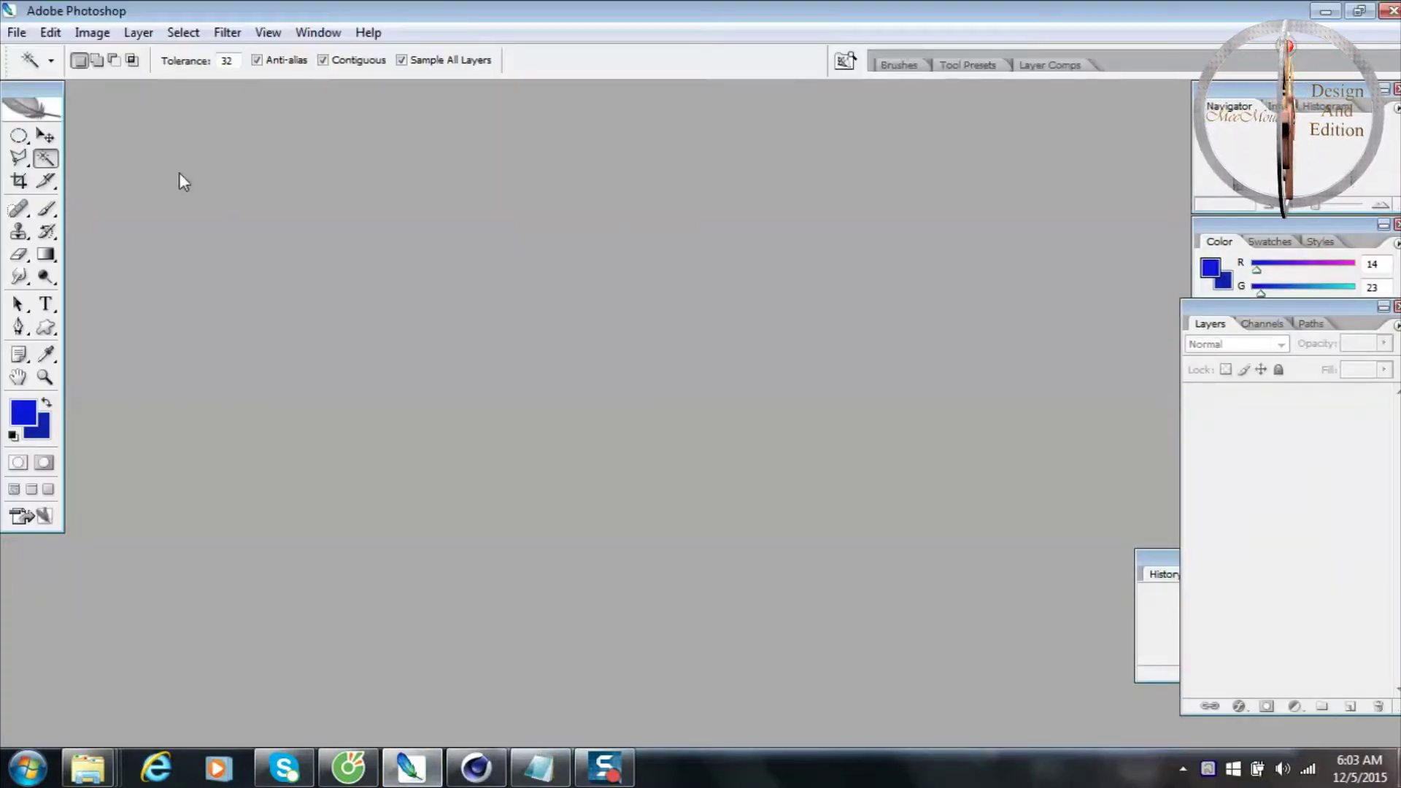
Create a new white 17.78 × 12.7 cm document at 72 pixels/inch and enlarge its window.
click(16, 32)
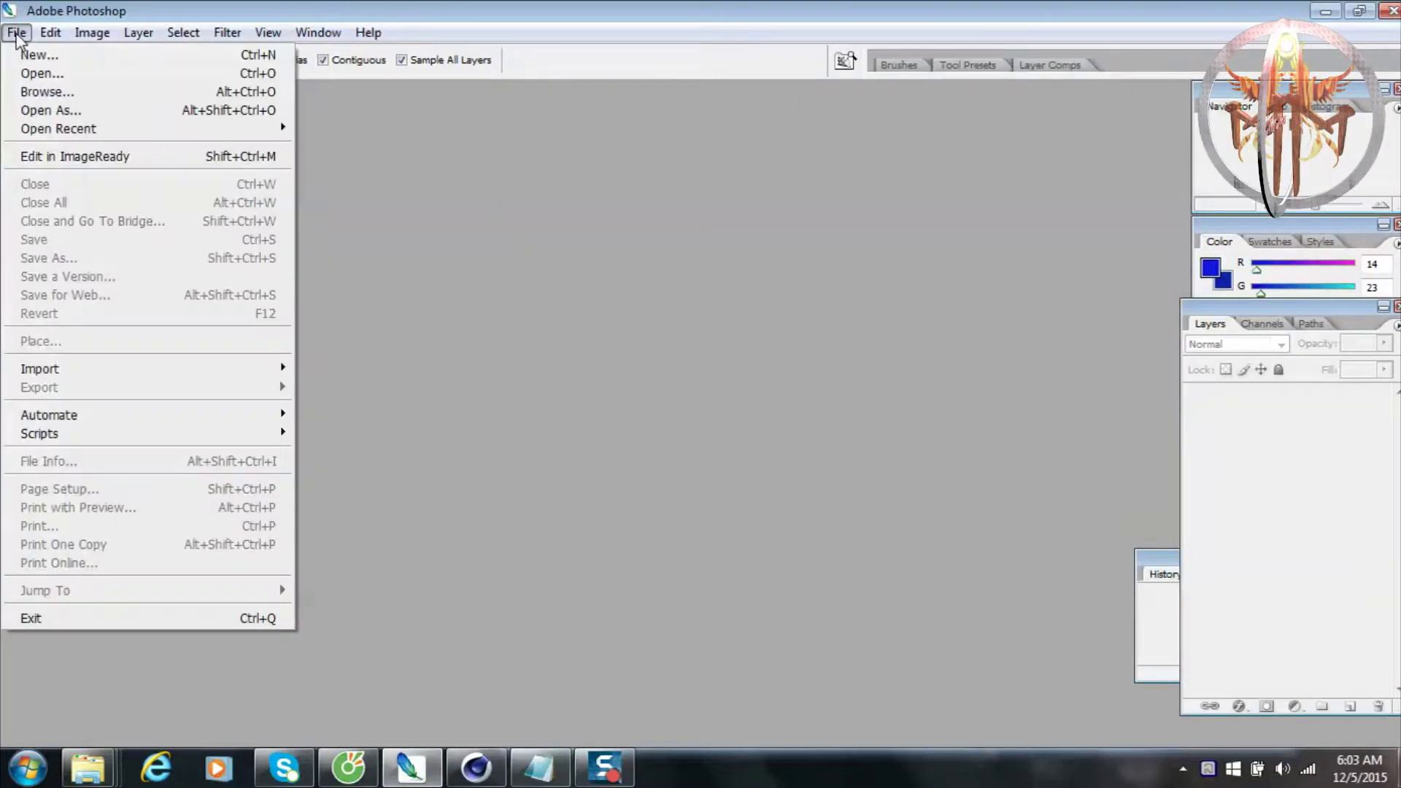
click(30, 53)
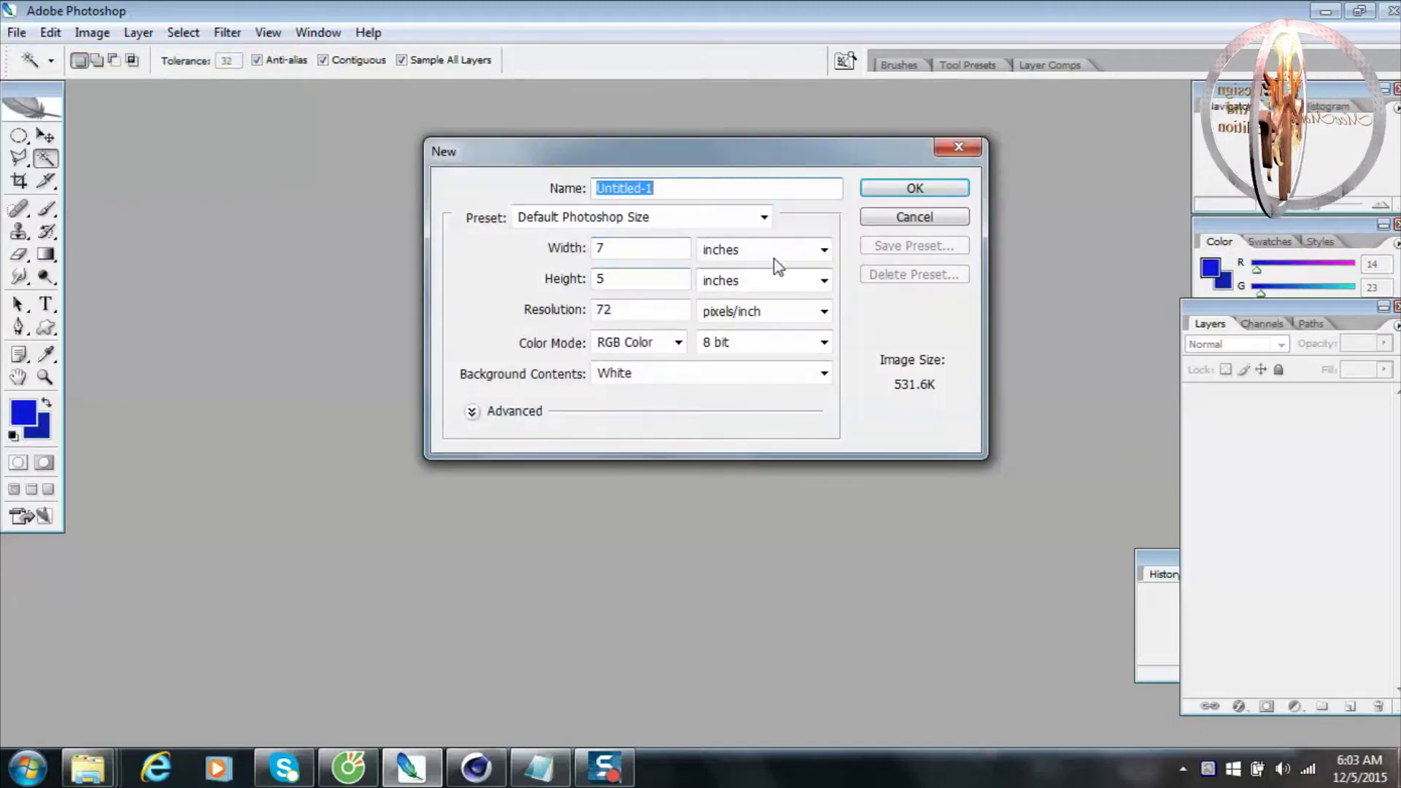
click(777, 264)
click(758, 305)
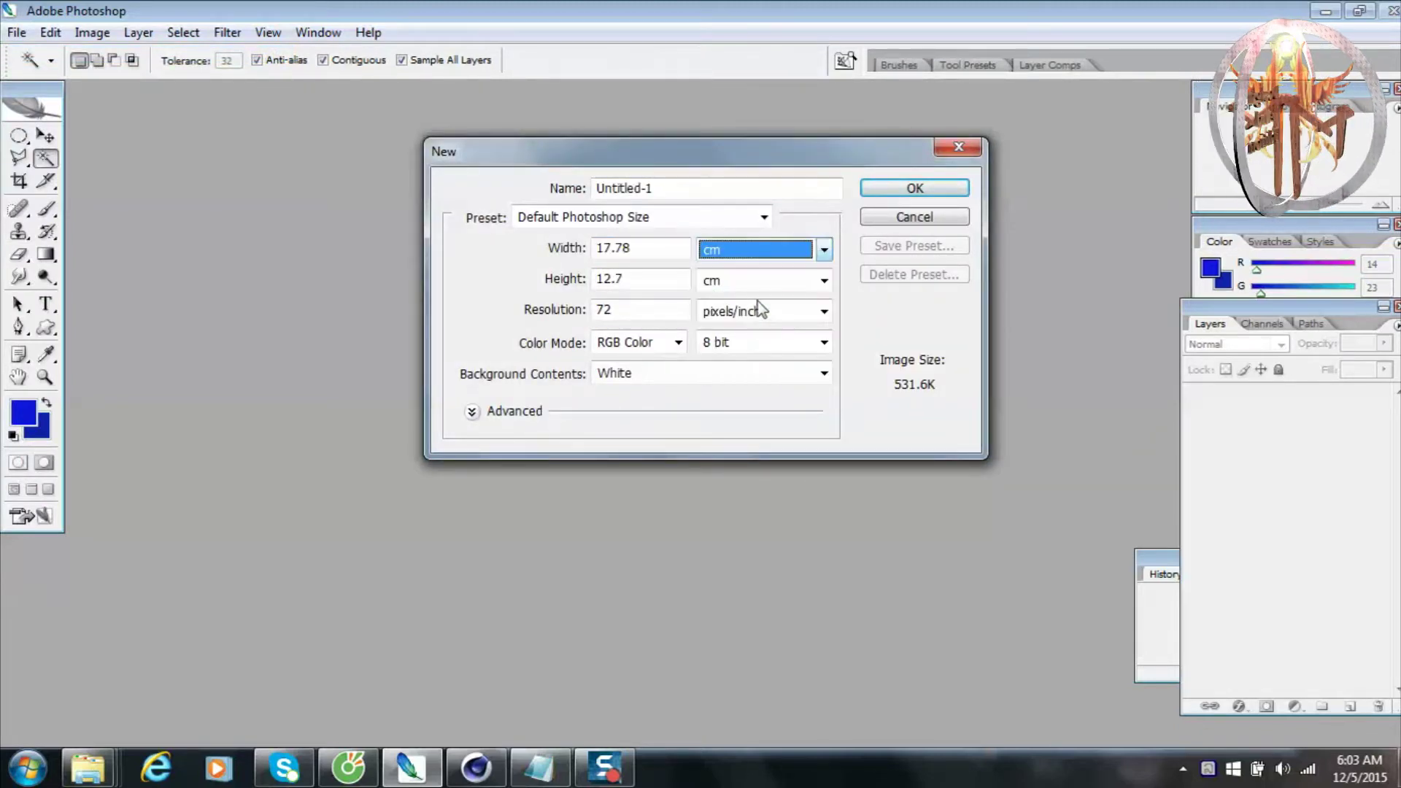
click(914, 189)
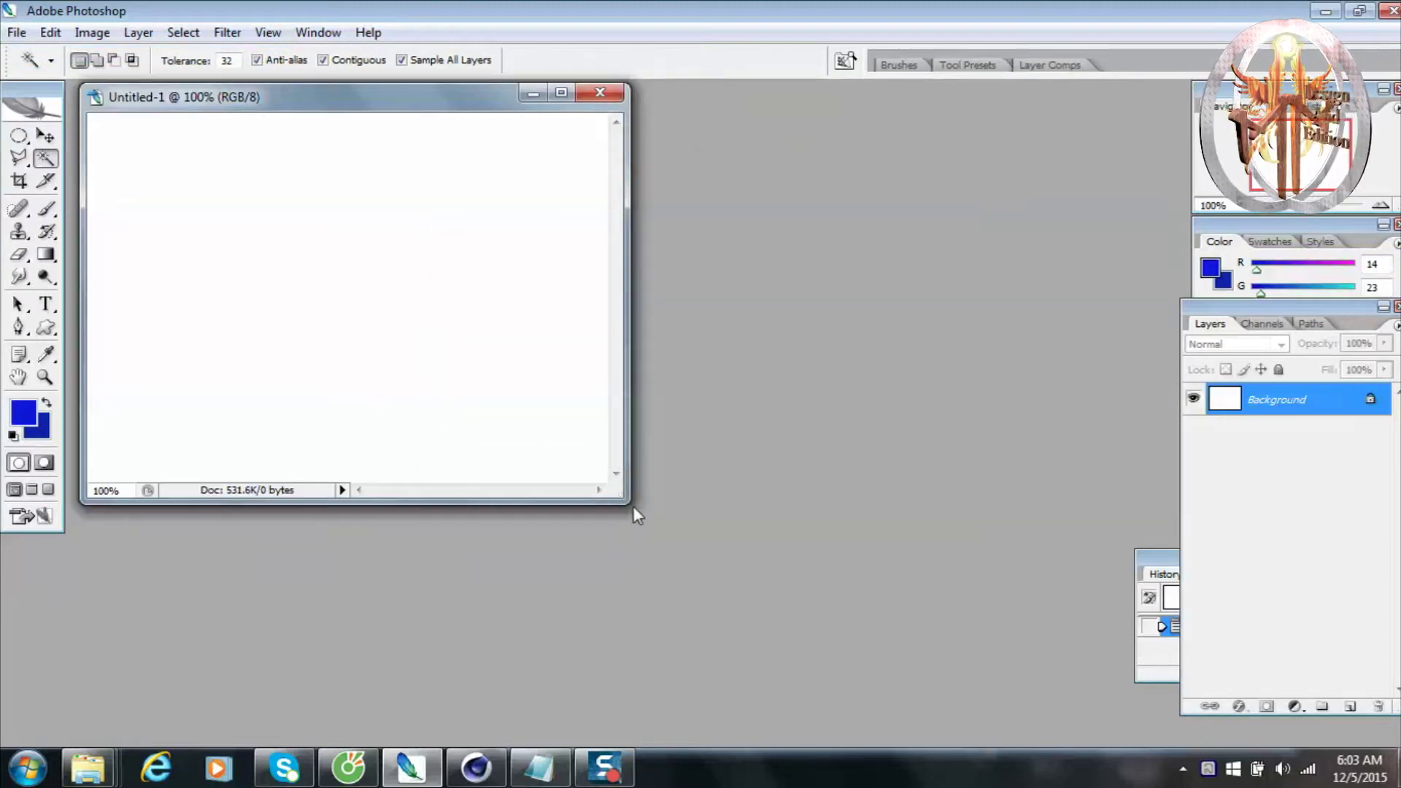
drag(627, 502, 874, 577)
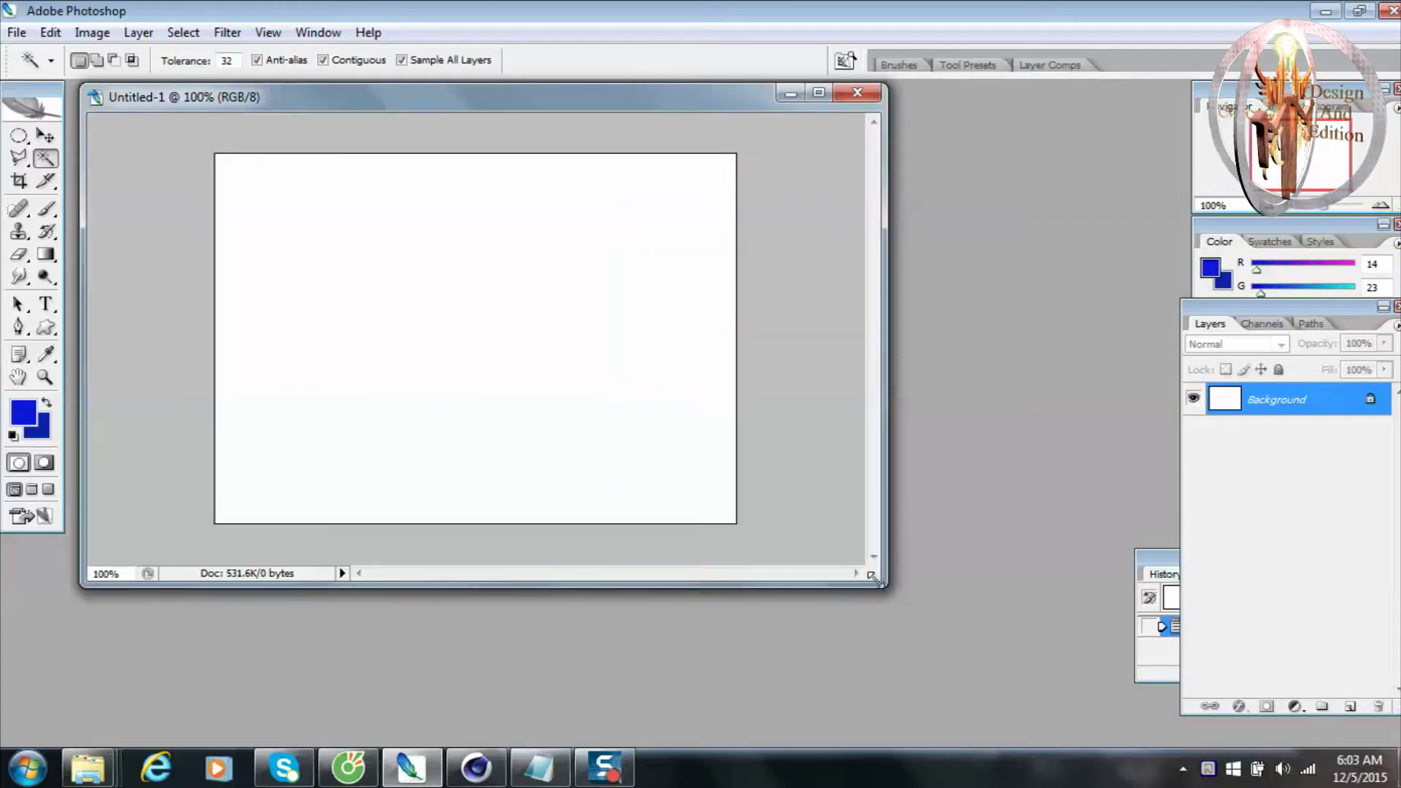
Draw a blue ring custom shape on a new Shape 1 layer and move it up-left.
click(46, 327)
click(439, 61)
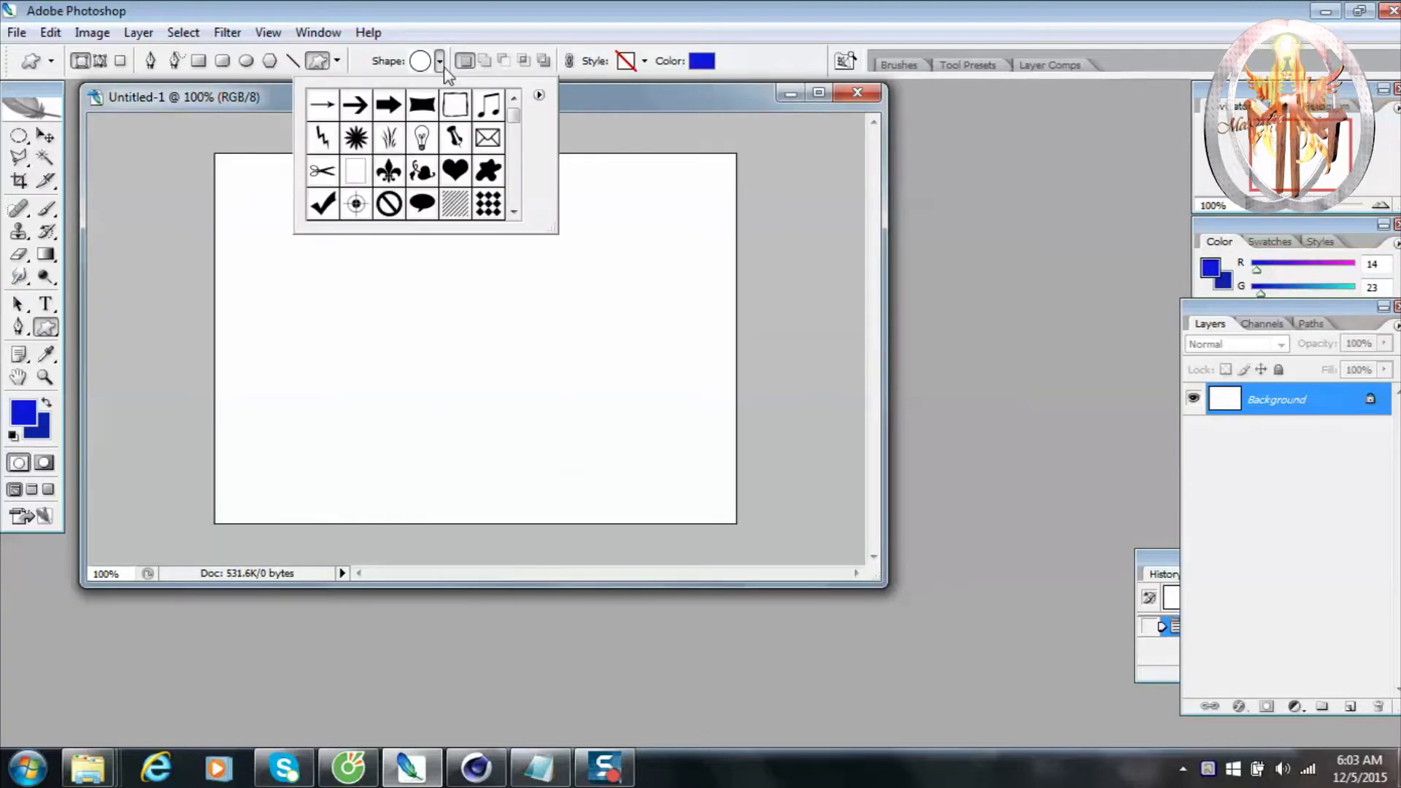
mouse_move(514, 117)
mouse_down()
mouse_move(519, 141)
mouse_move(515, 117)
mouse_up()
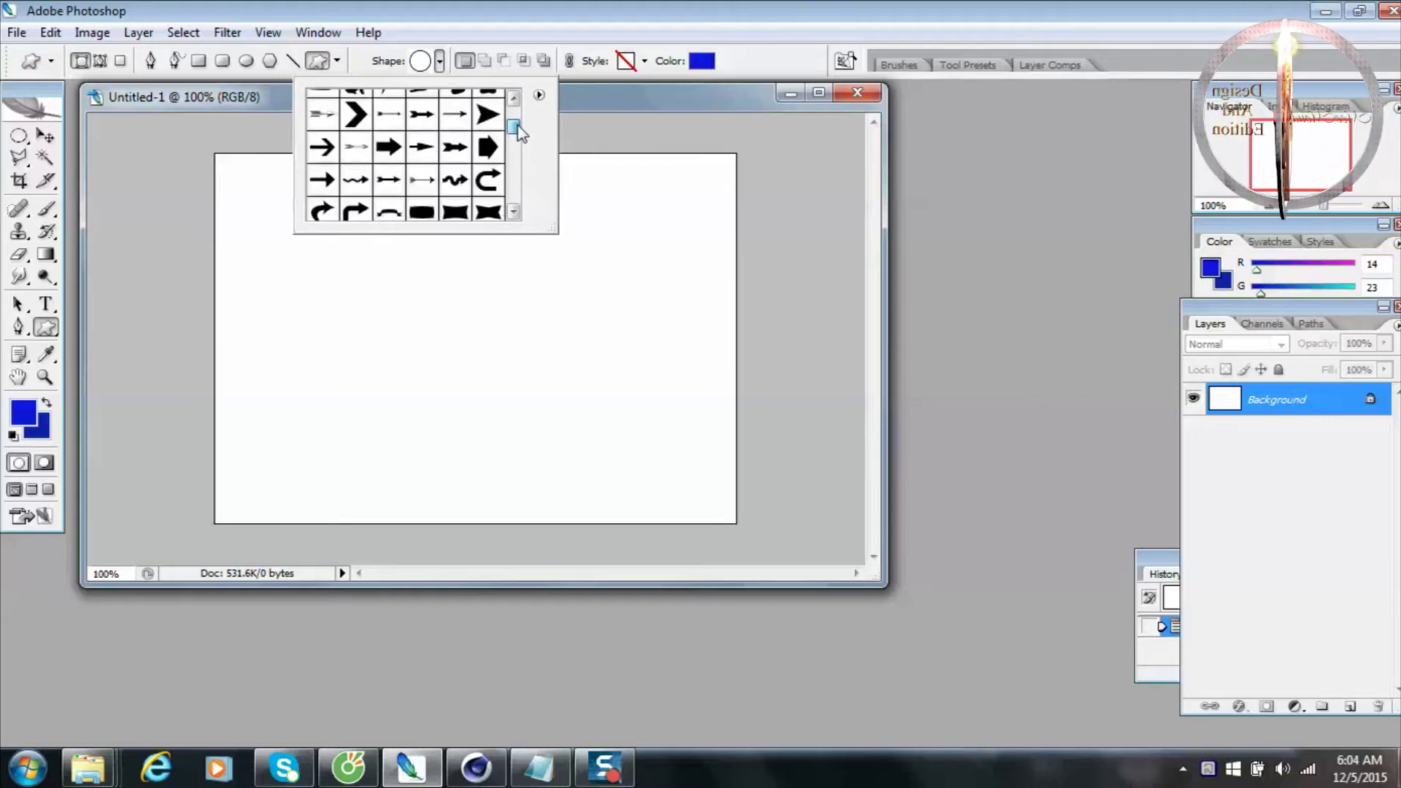
click(423, 67)
drag(363, 206, 666, 513)
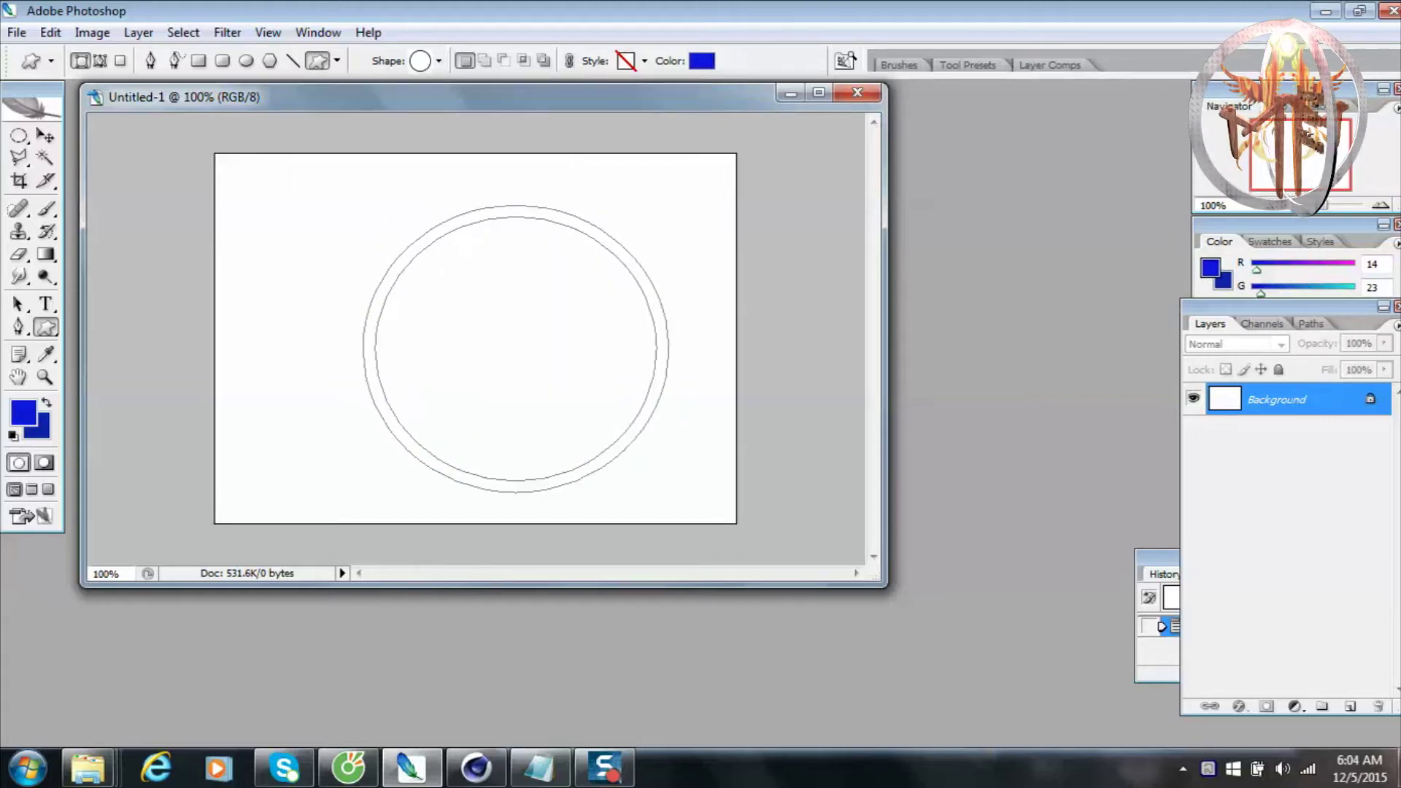
click(44, 136)
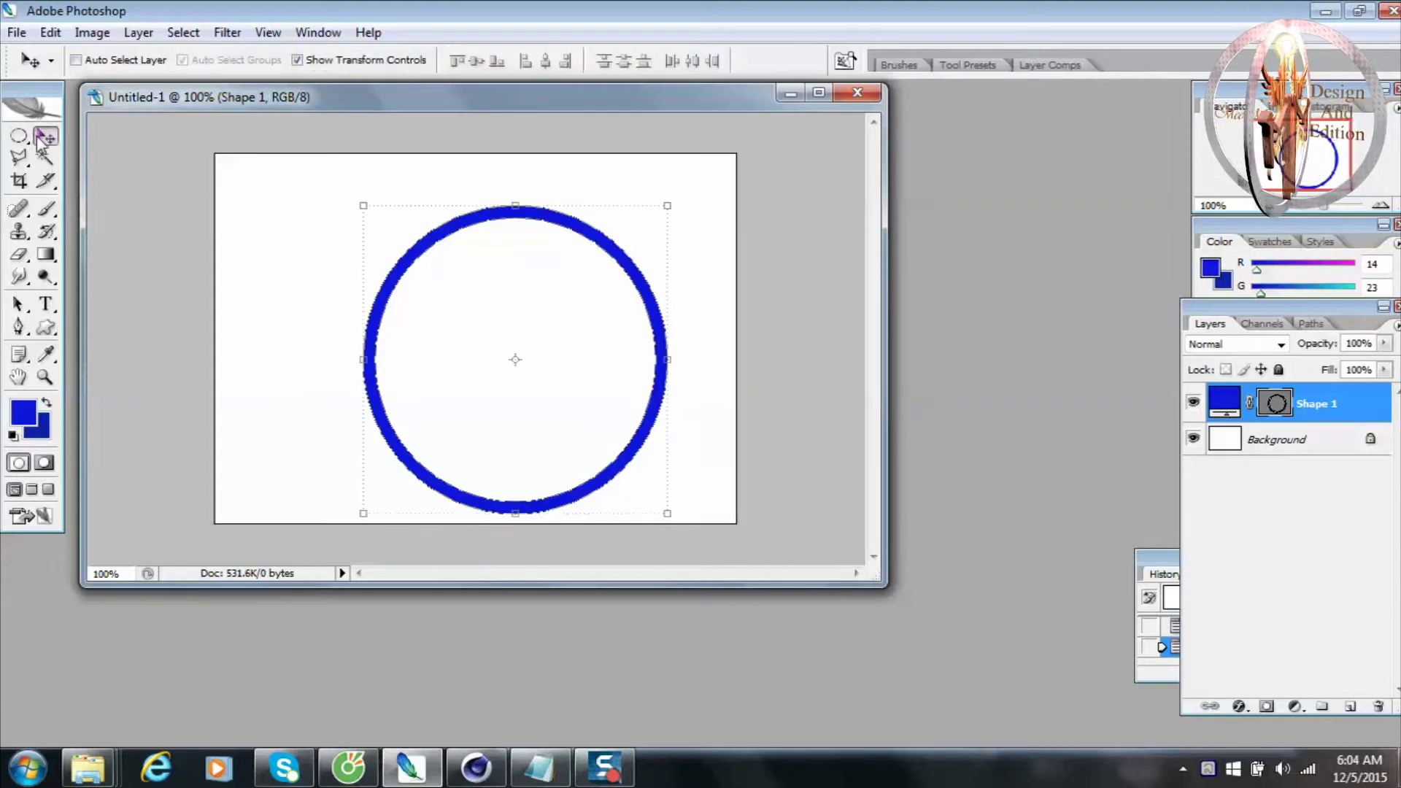
mouse_move(458, 287)
mouse_down()
mouse_move(414, 267)
mouse_move(475, 269)
mouse_up()
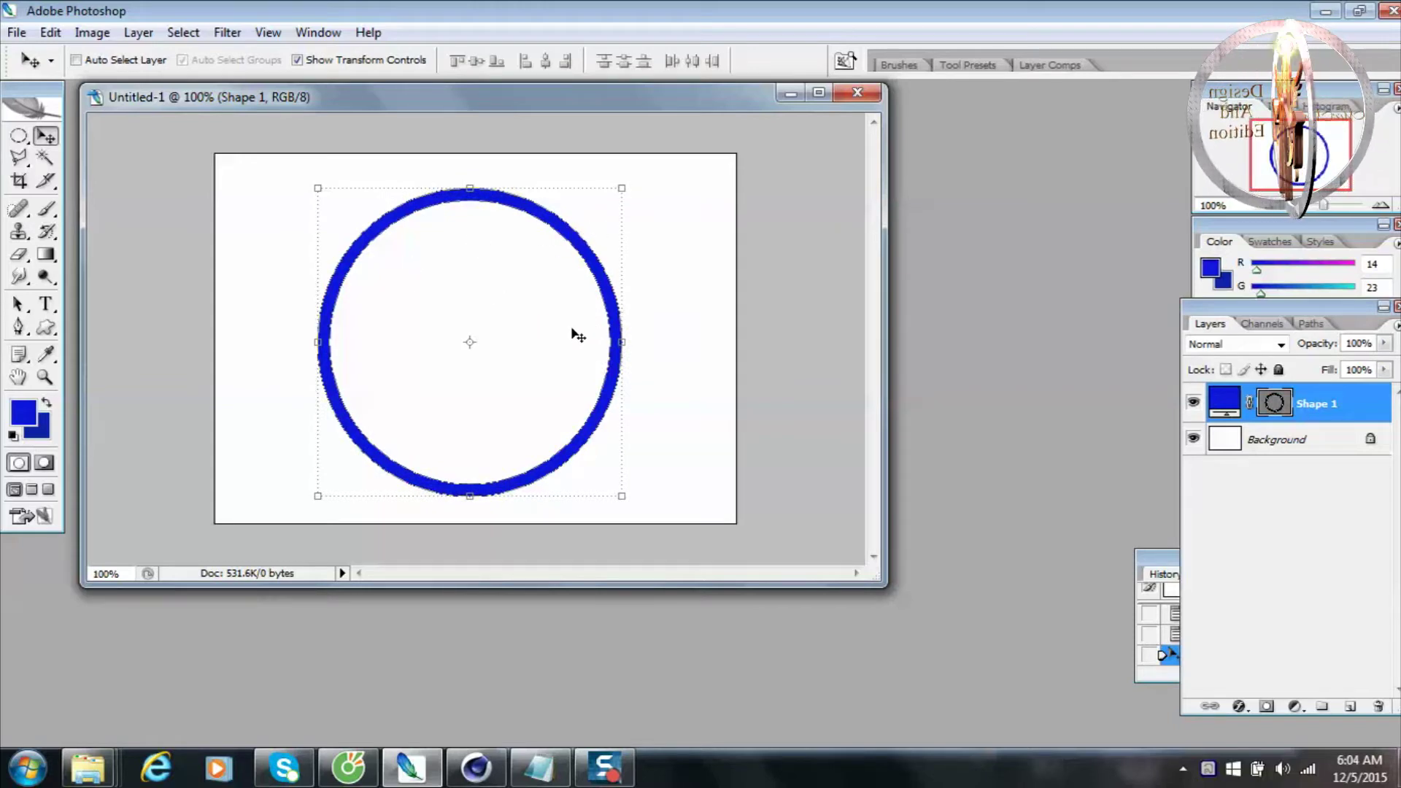
click(19, 180)
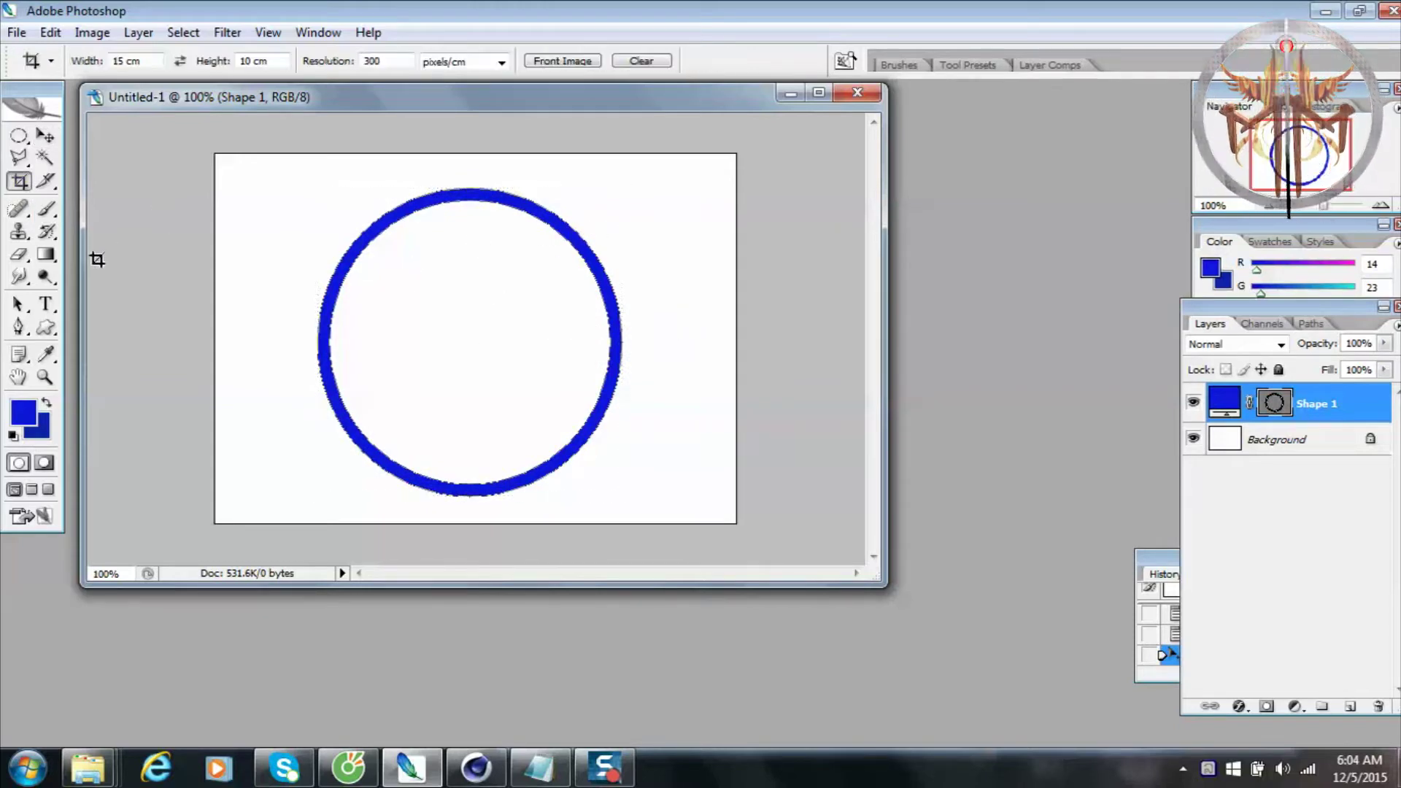
Type MeeMoua inside the blue ring and scale it to roughly 374% width.
click(376, 338)
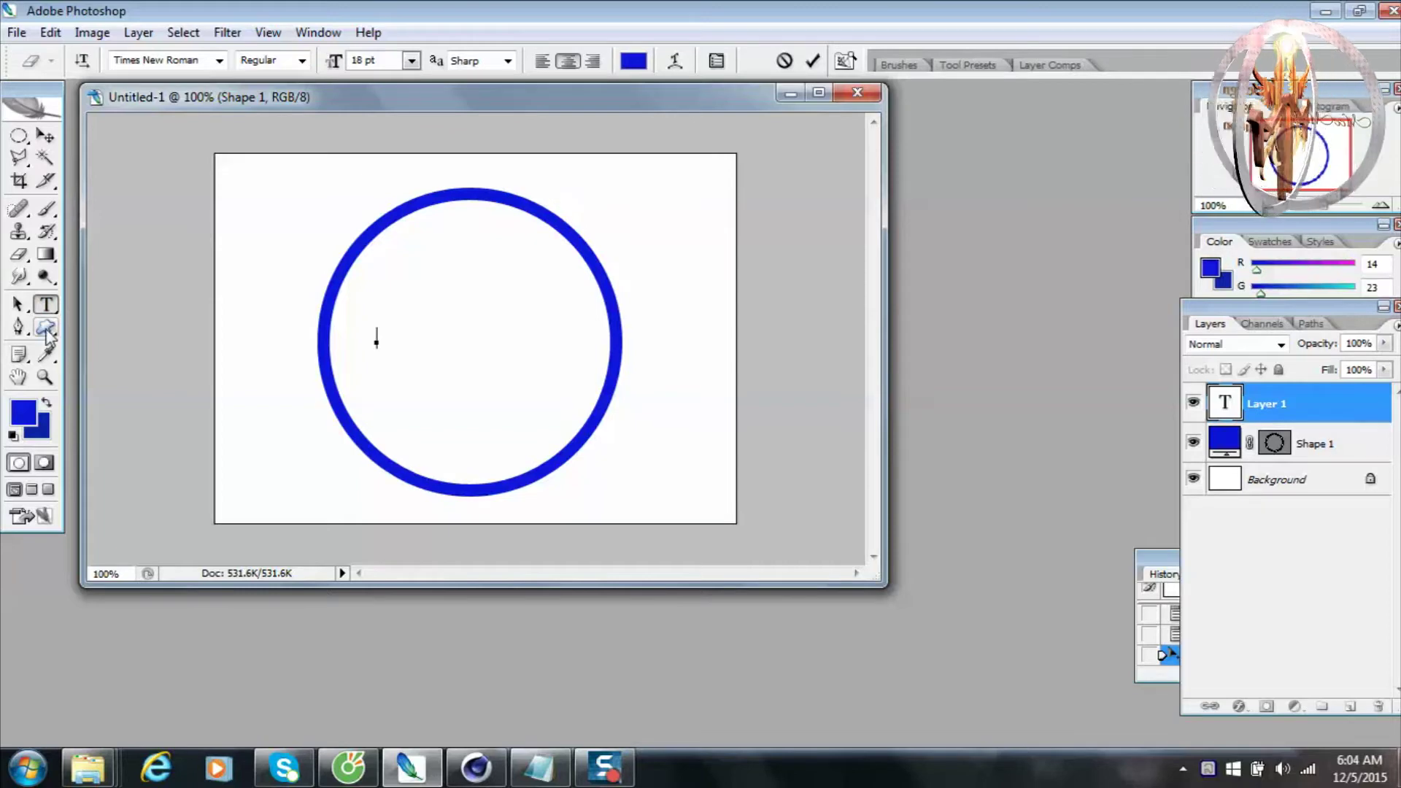
click(46, 330)
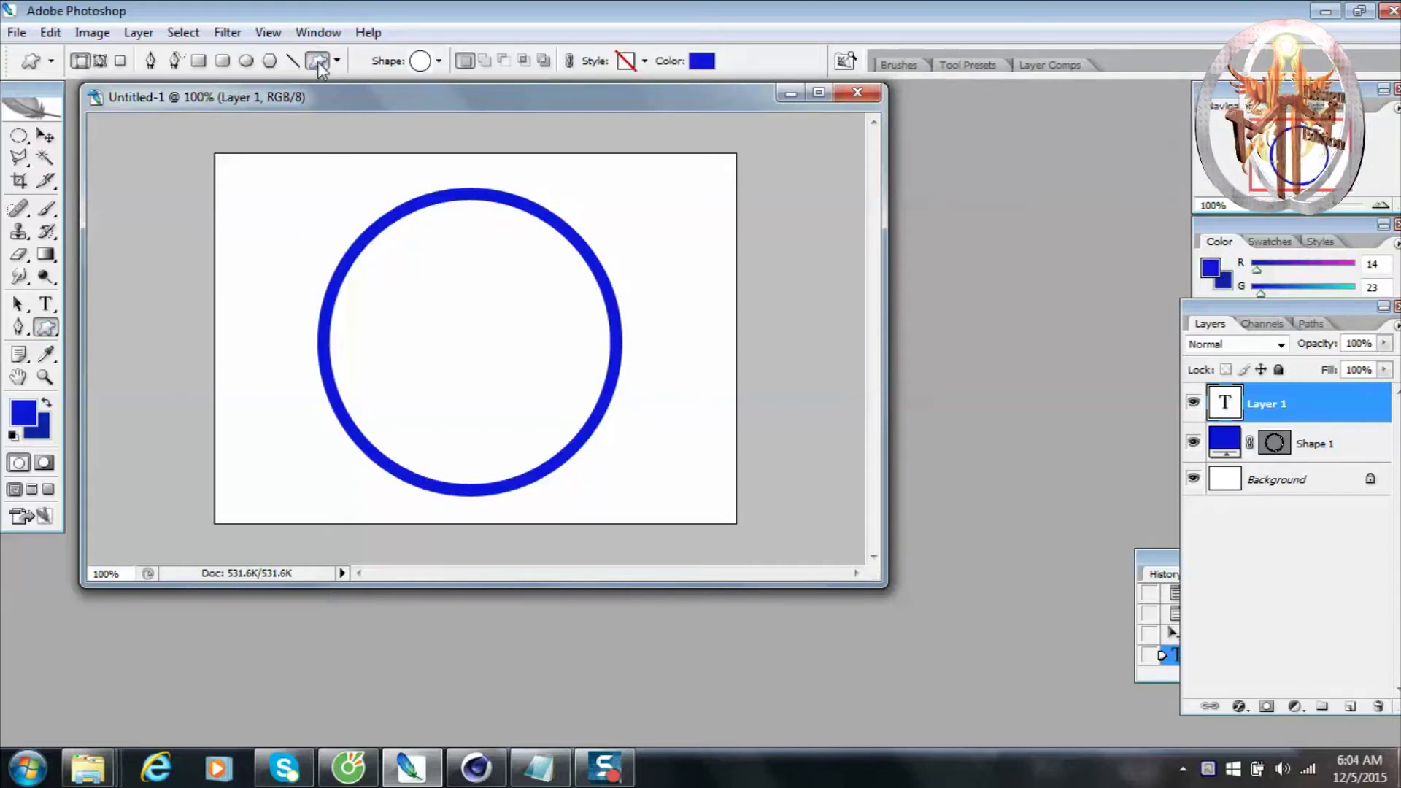
click(439, 62)
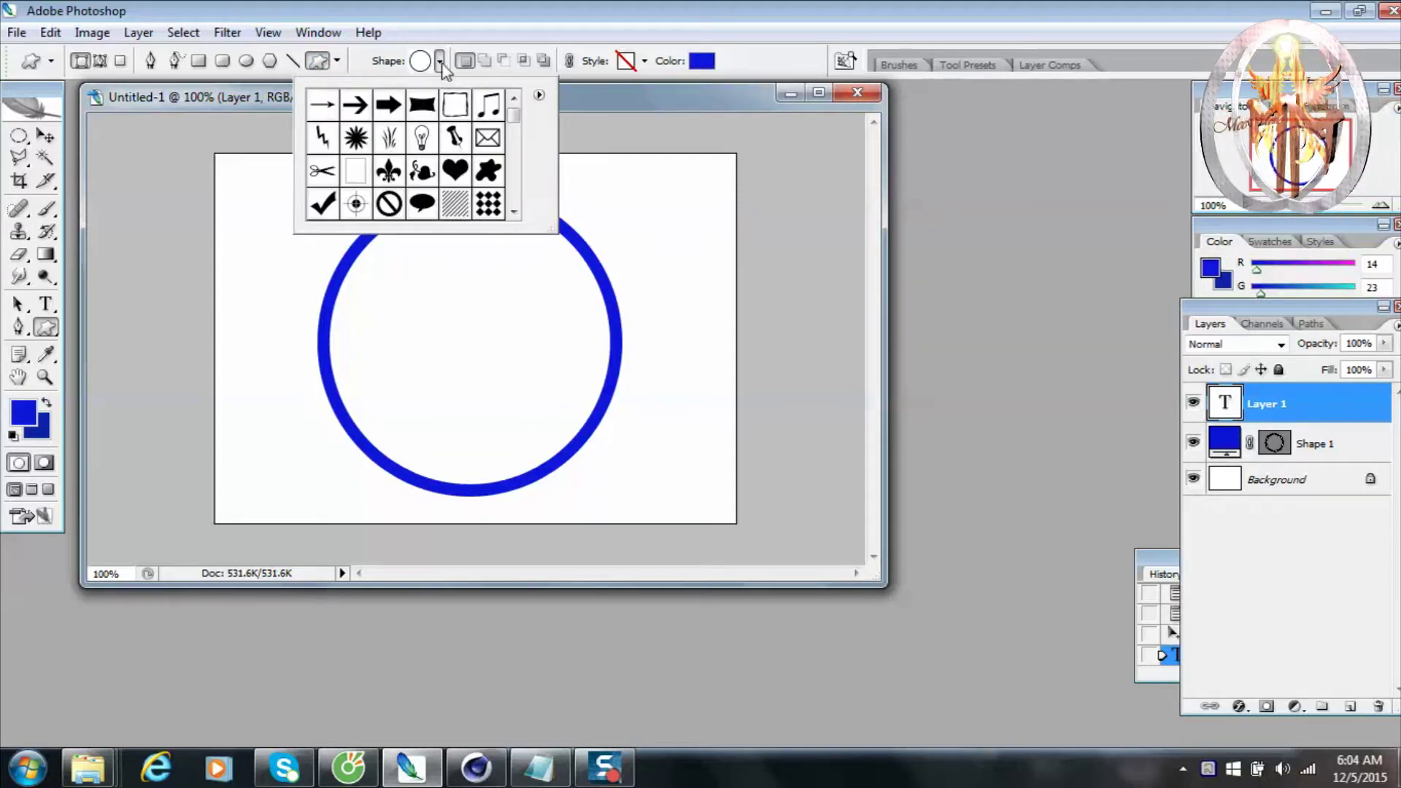
click(441, 62)
click(48, 308)
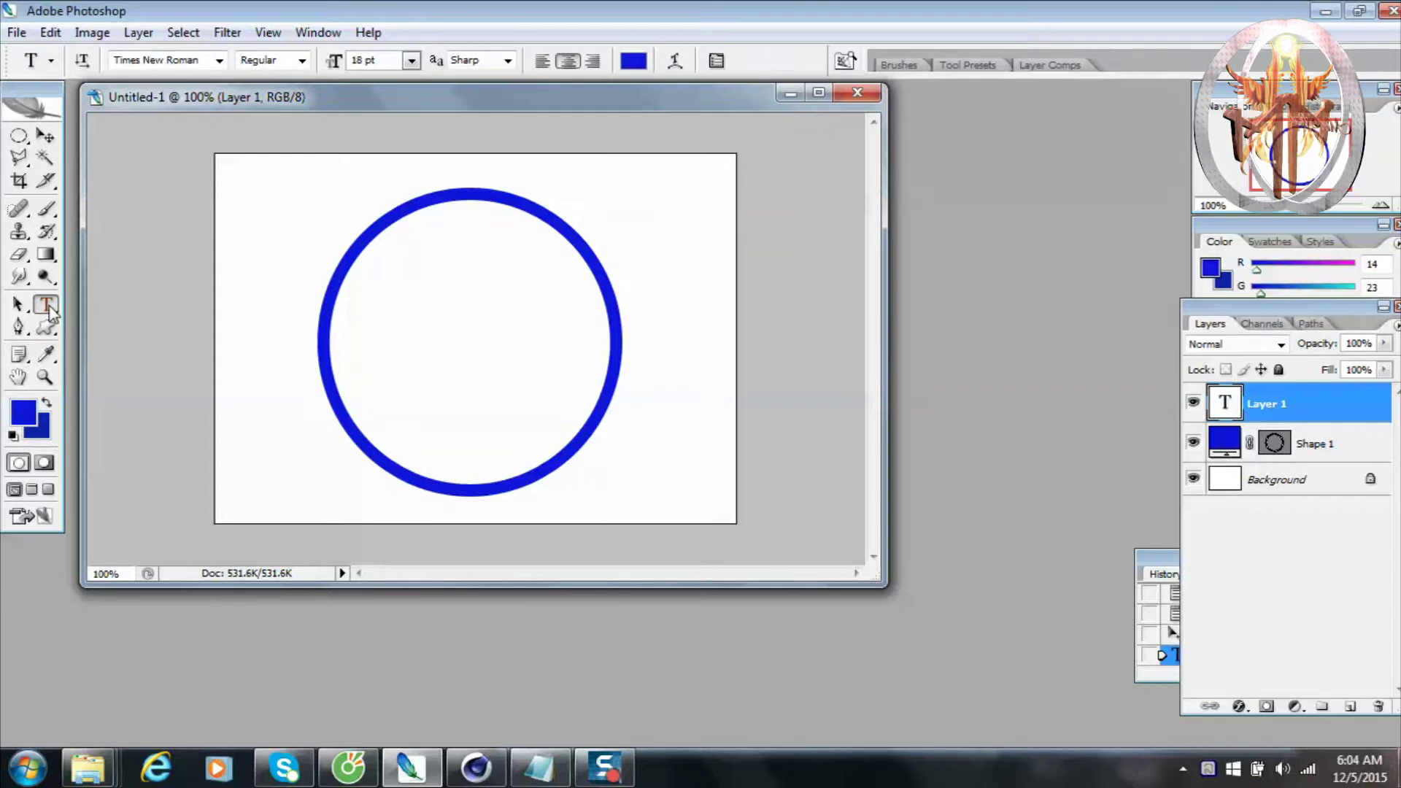
click(384, 341)
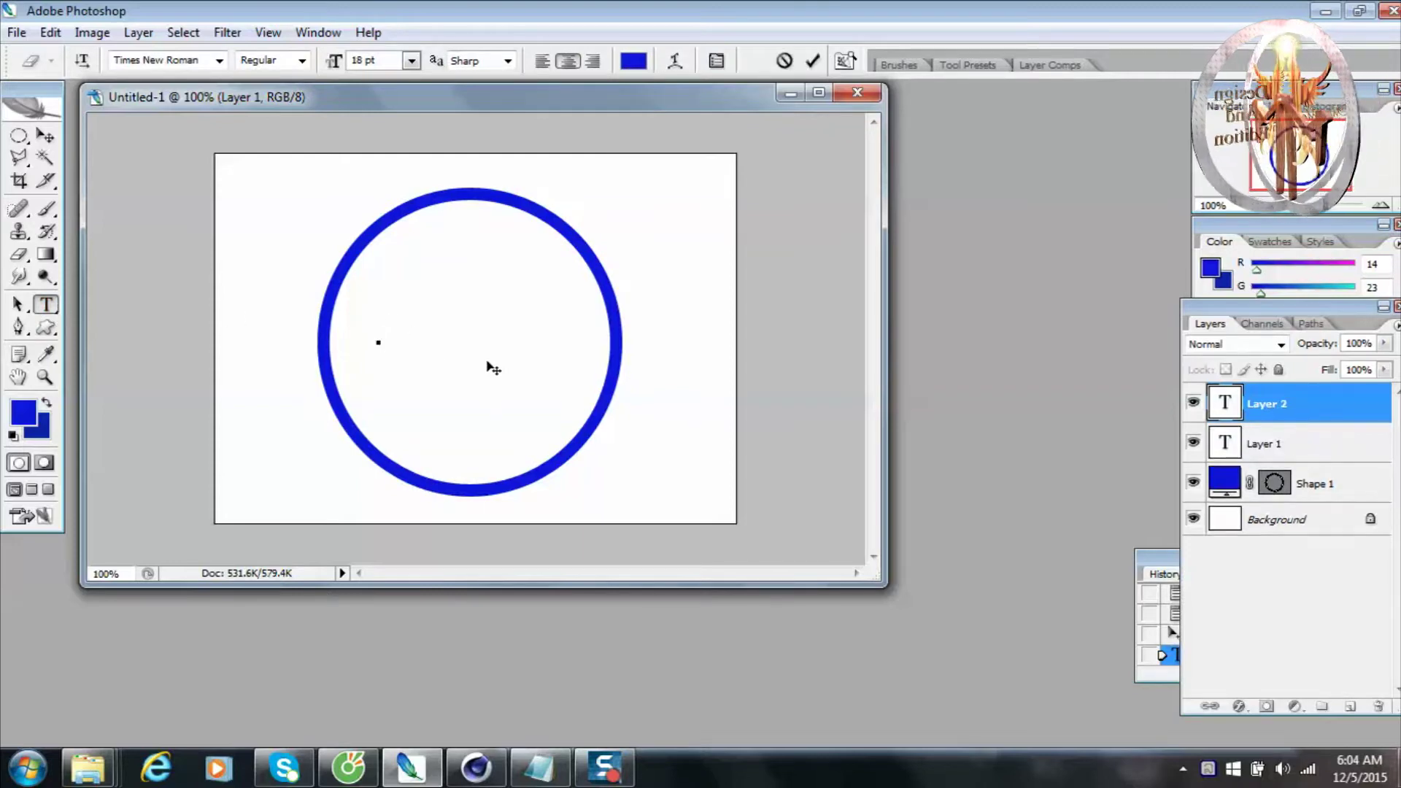
text(MeeMoua)
click(45, 136)
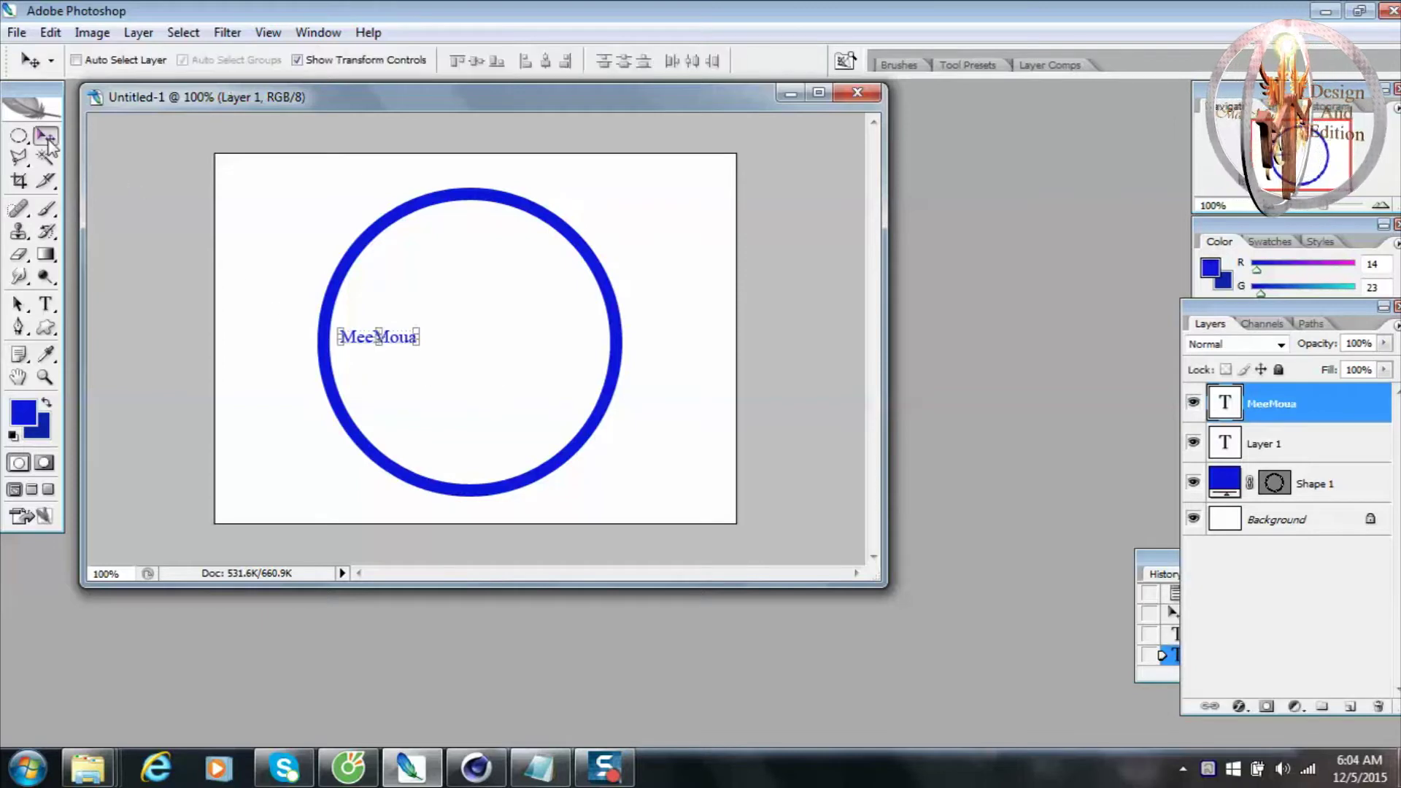
drag(414, 324, 601, 242)
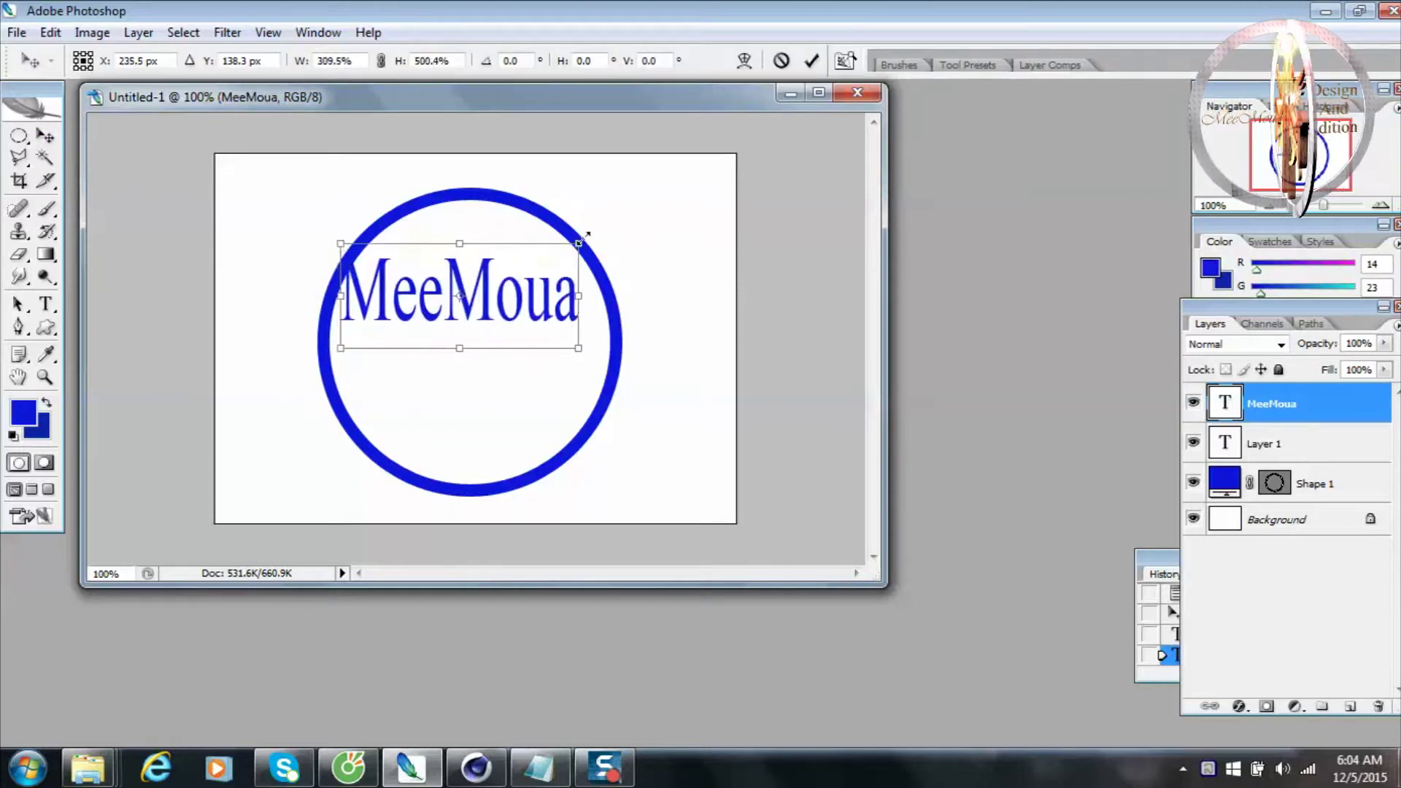
mouse_move(569, 290)
mouse_down()
mouse_move(563, 348)
mouse_move(562, 335)
mouse_up()
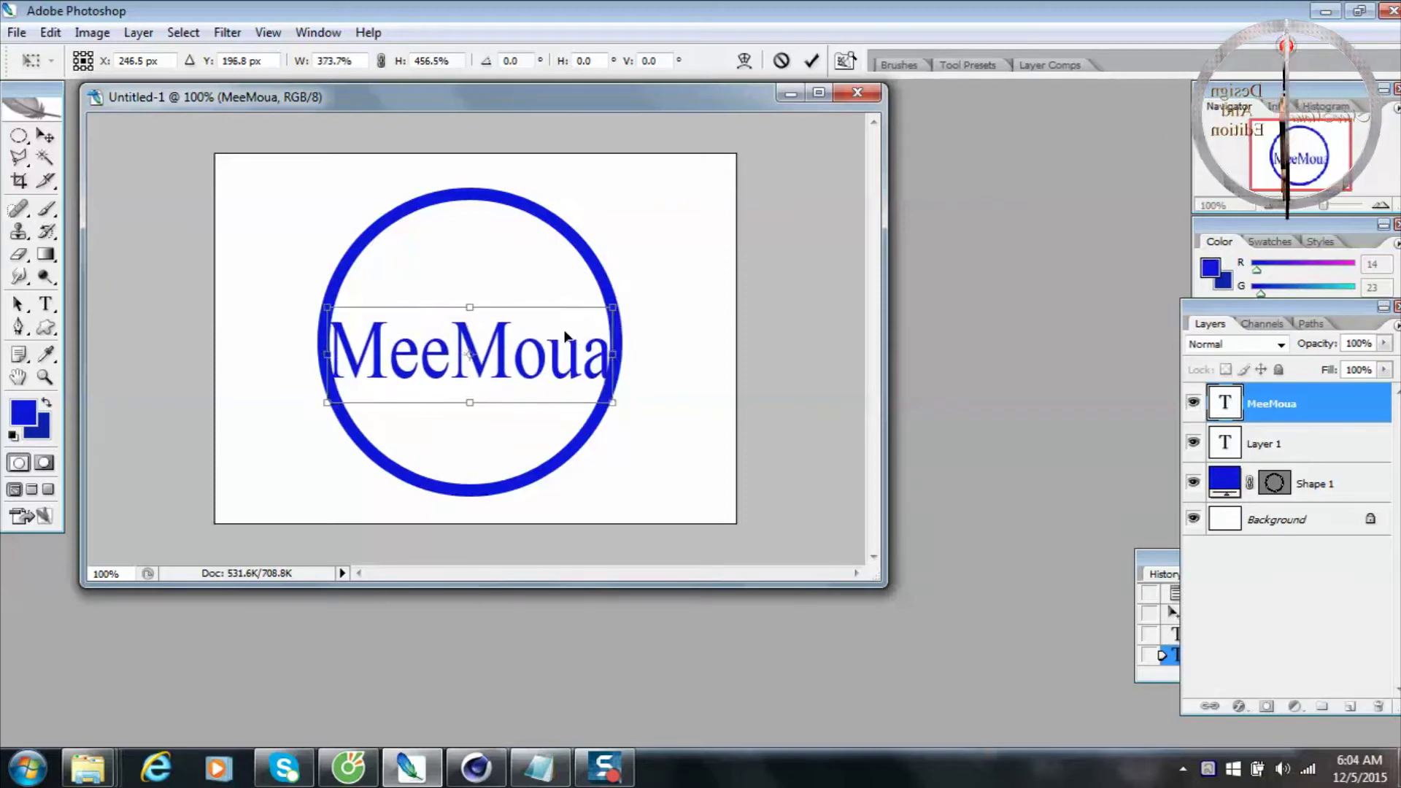
Apply the text scaling, then change MeeMoua's font to Goudy Old Style.
key(Return)
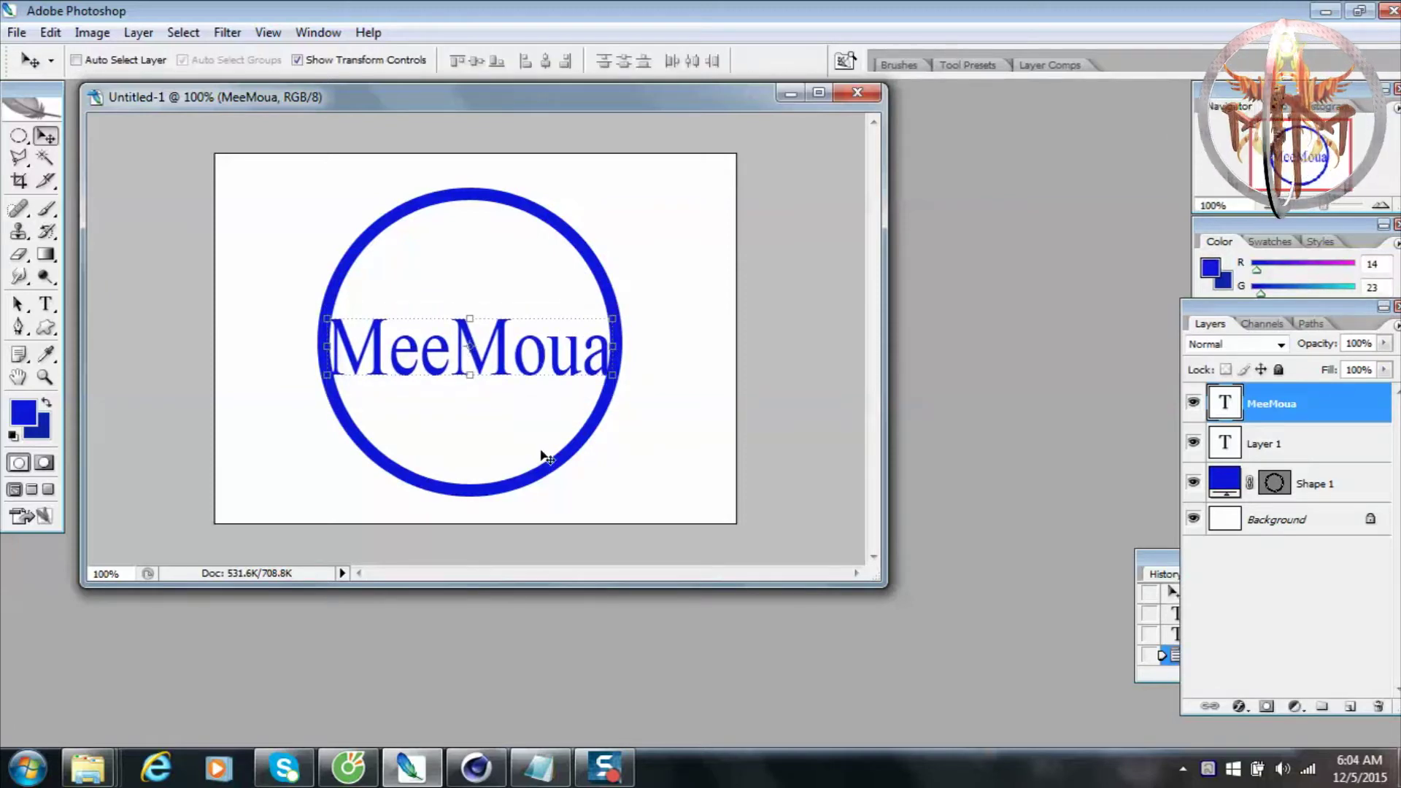
click(48, 305)
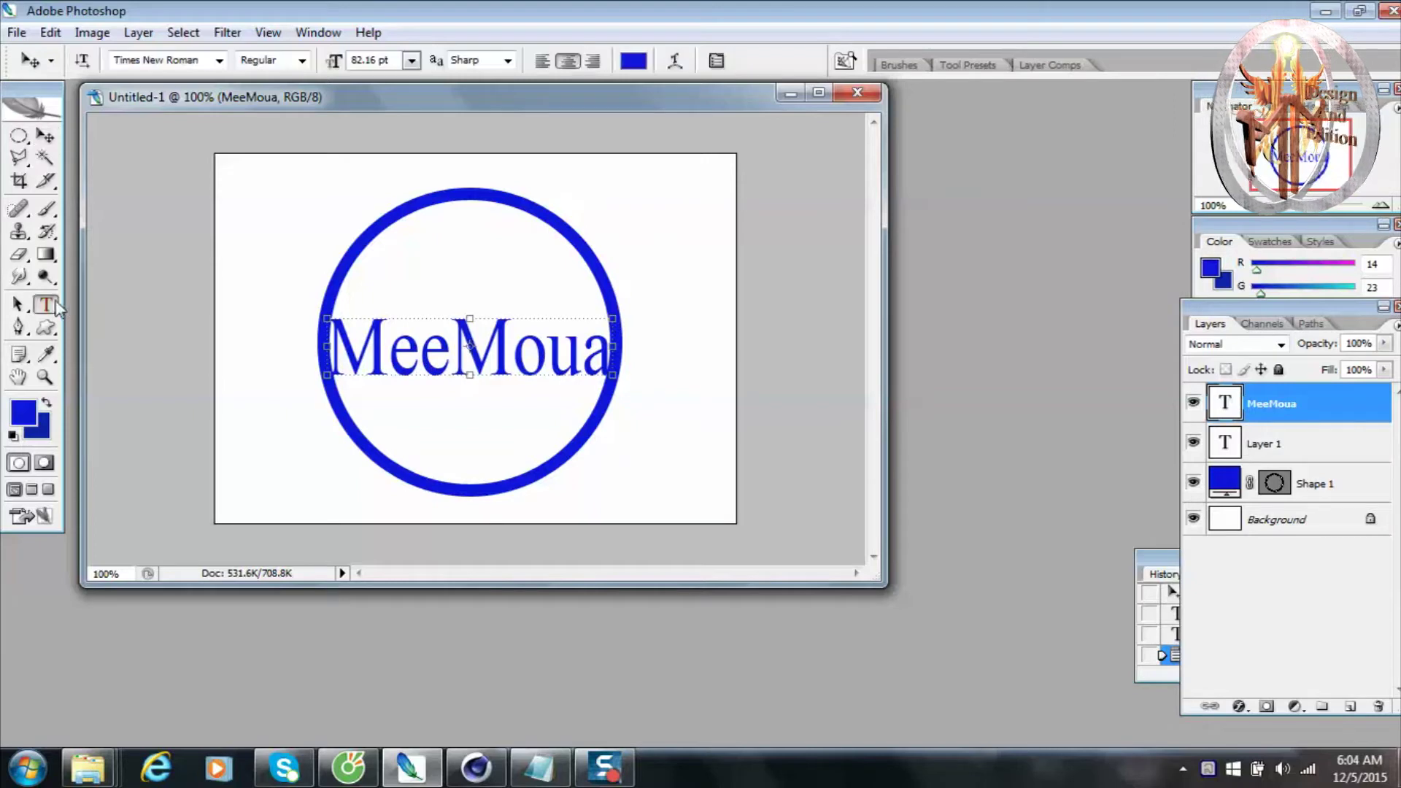
click(420, 343)
drag(614, 347, 307, 344)
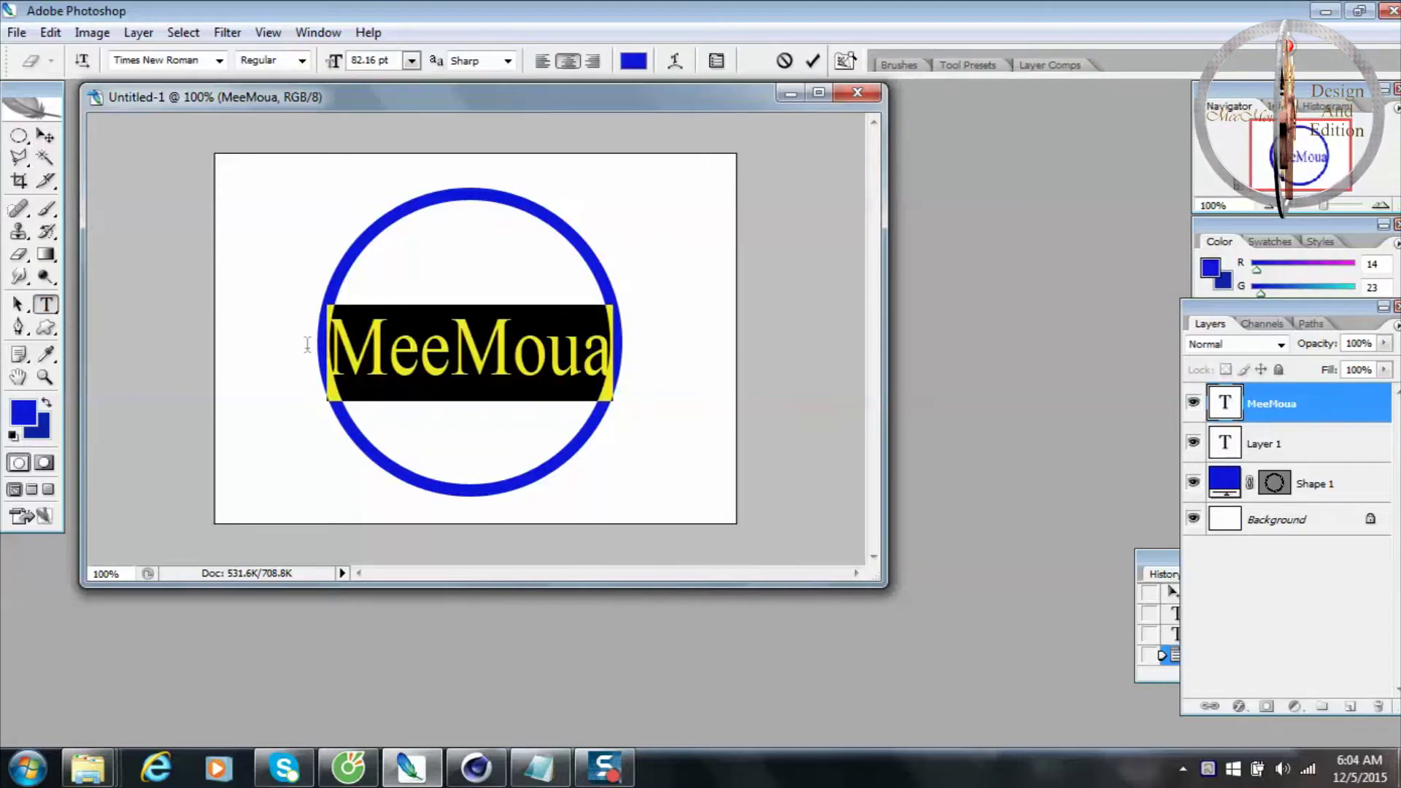
click(219, 60)
scroll(337, 212, up, 3)
scroll(390, 191, up, 2)
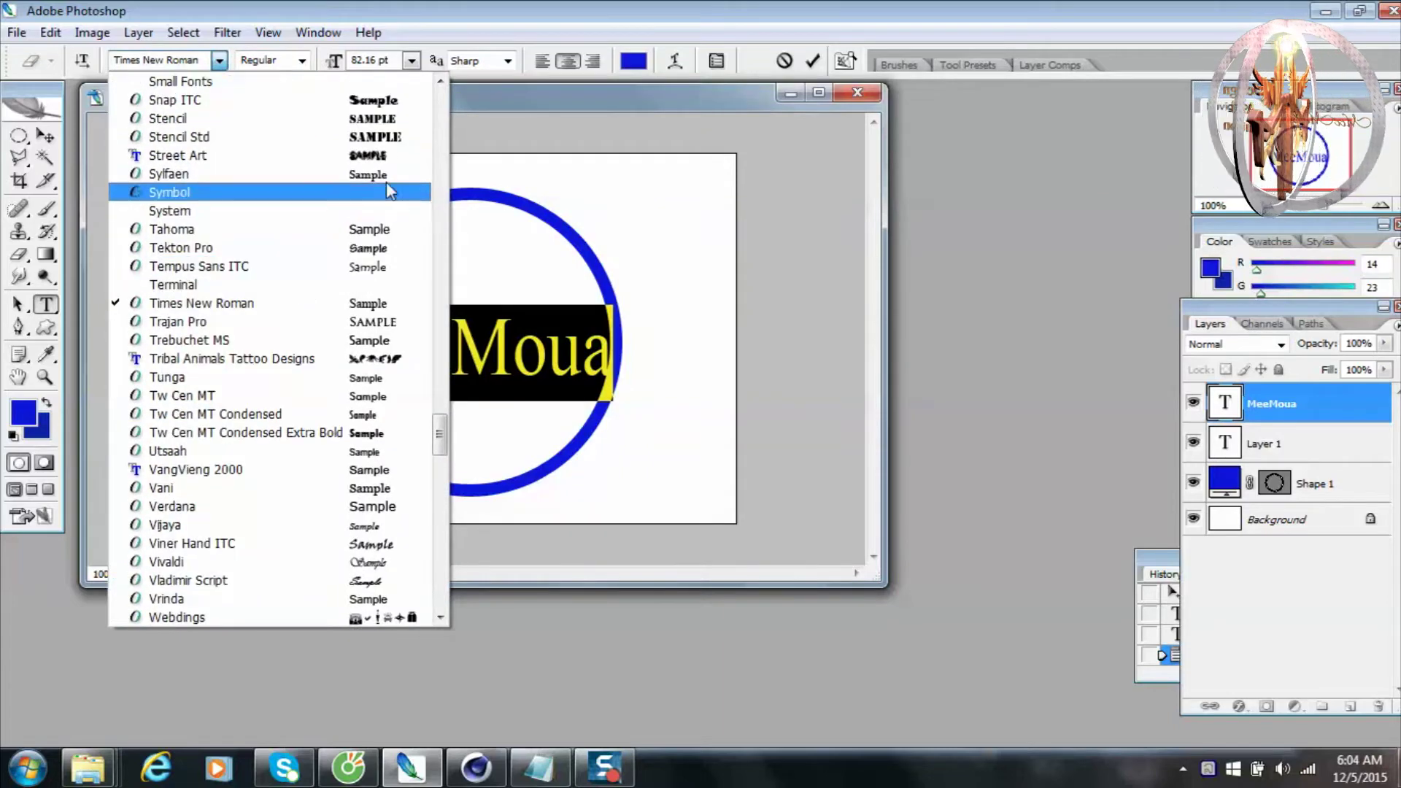
drag(438, 435, 440, 282)
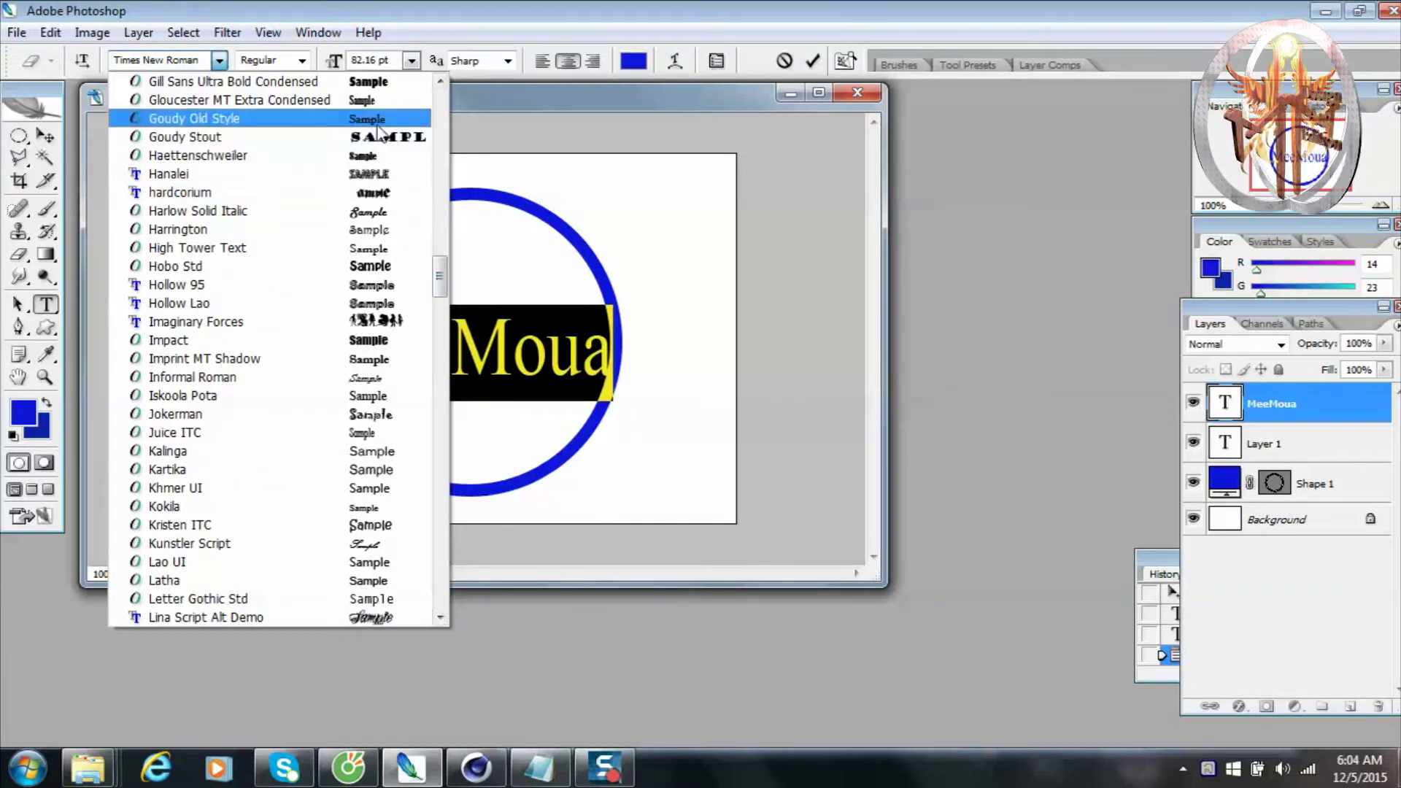
click(398, 118)
click(44, 159)
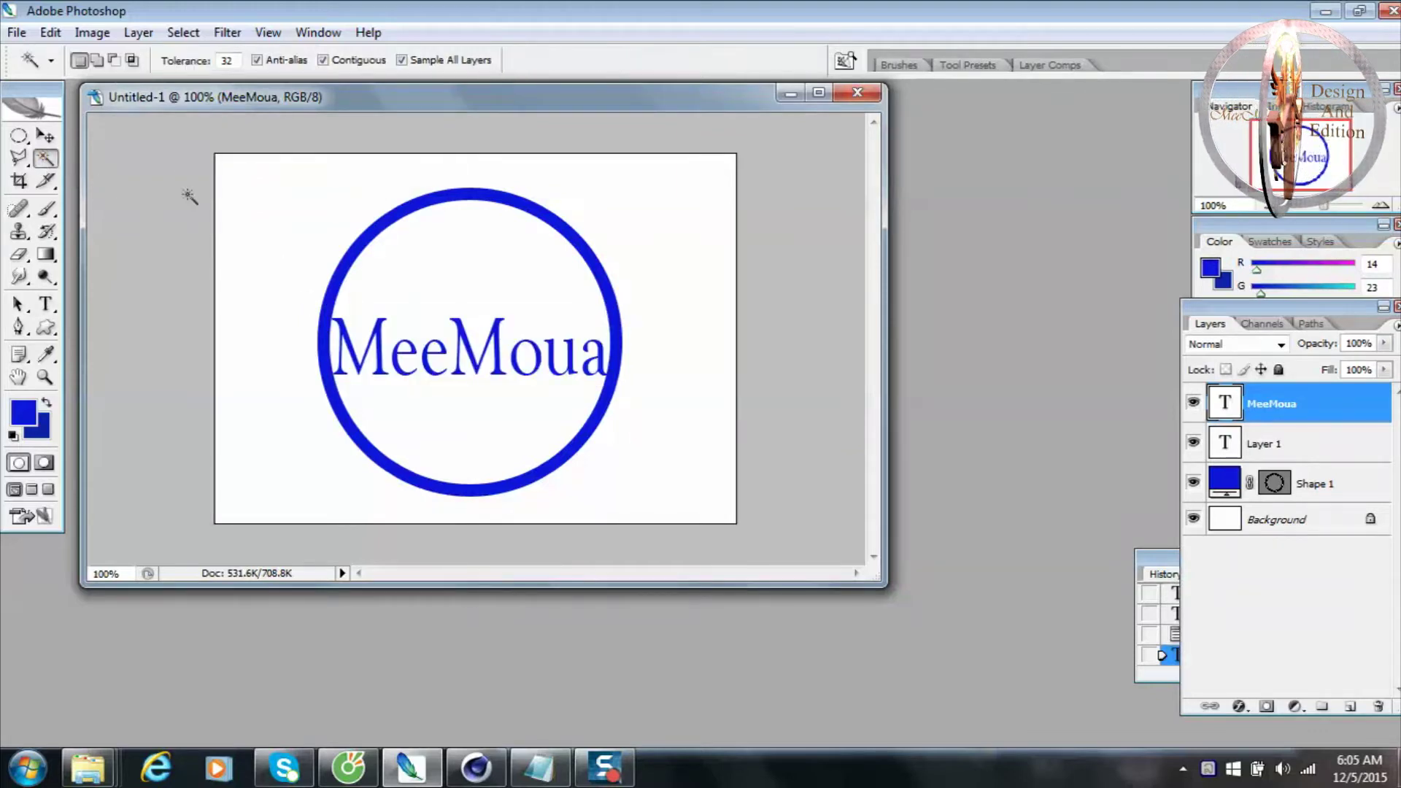
Switch to the Move and Magic Wand tools, nudge the Untitled-1 window, and show Explorer windows.
click(55, 138)
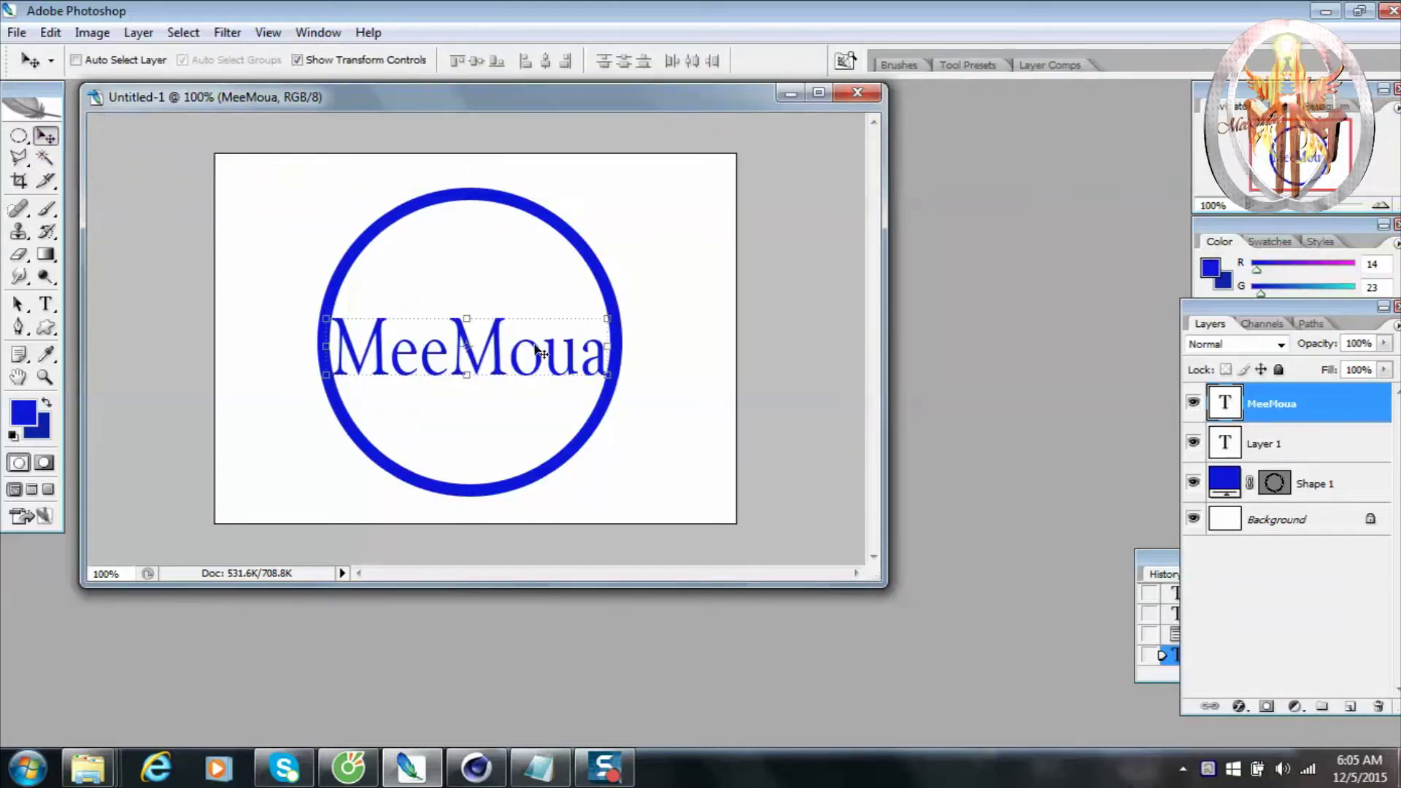
click(45, 159)
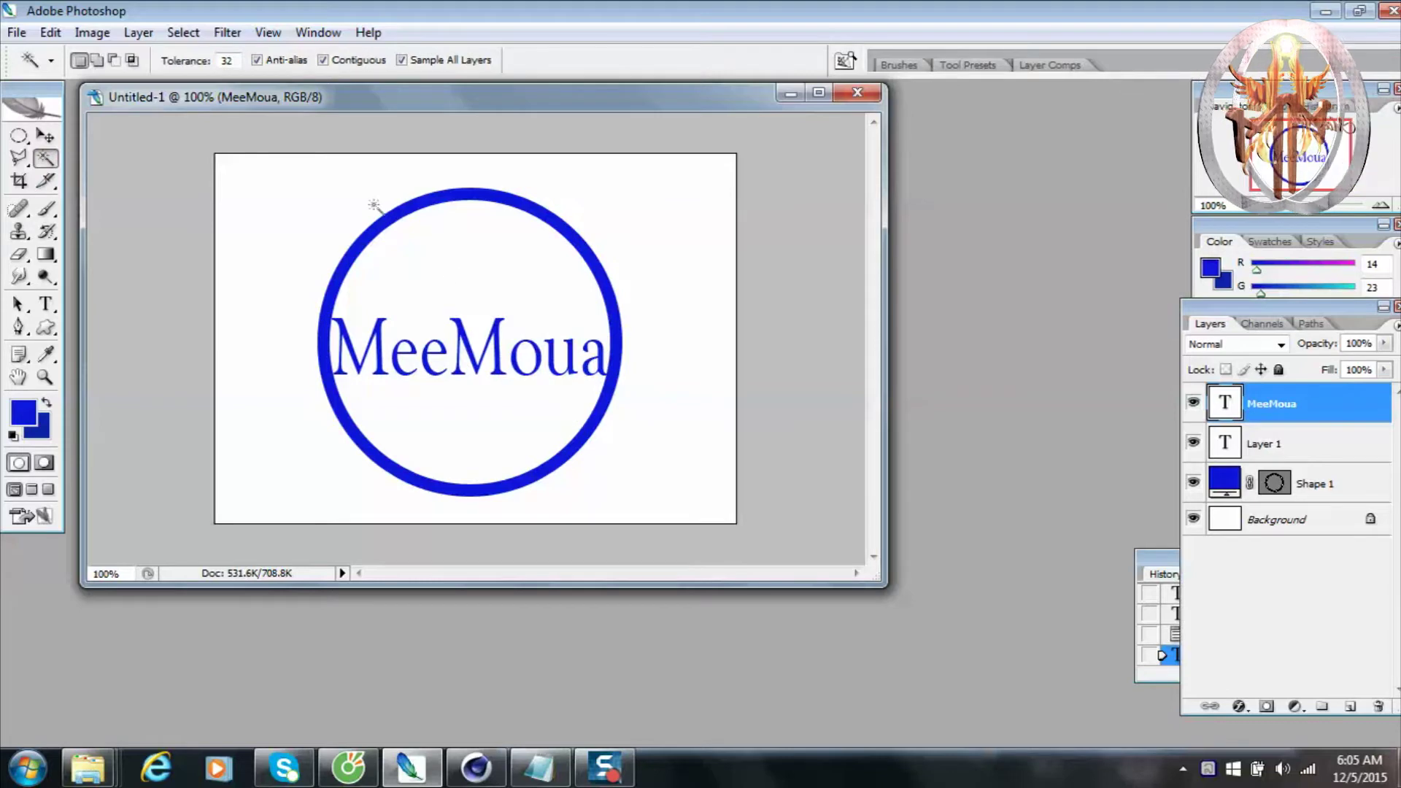
drag(685, 104, 692, 107)
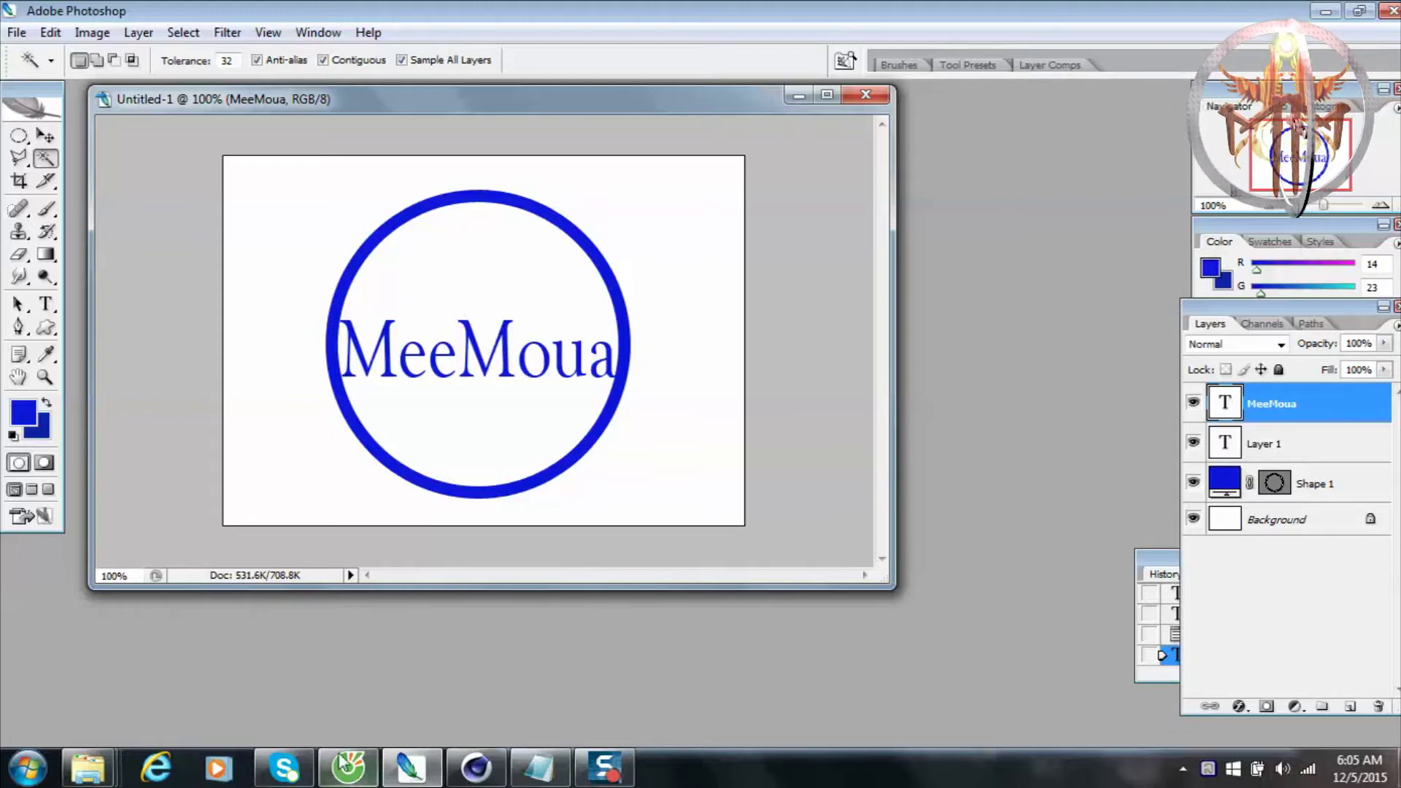
click(88, 768)
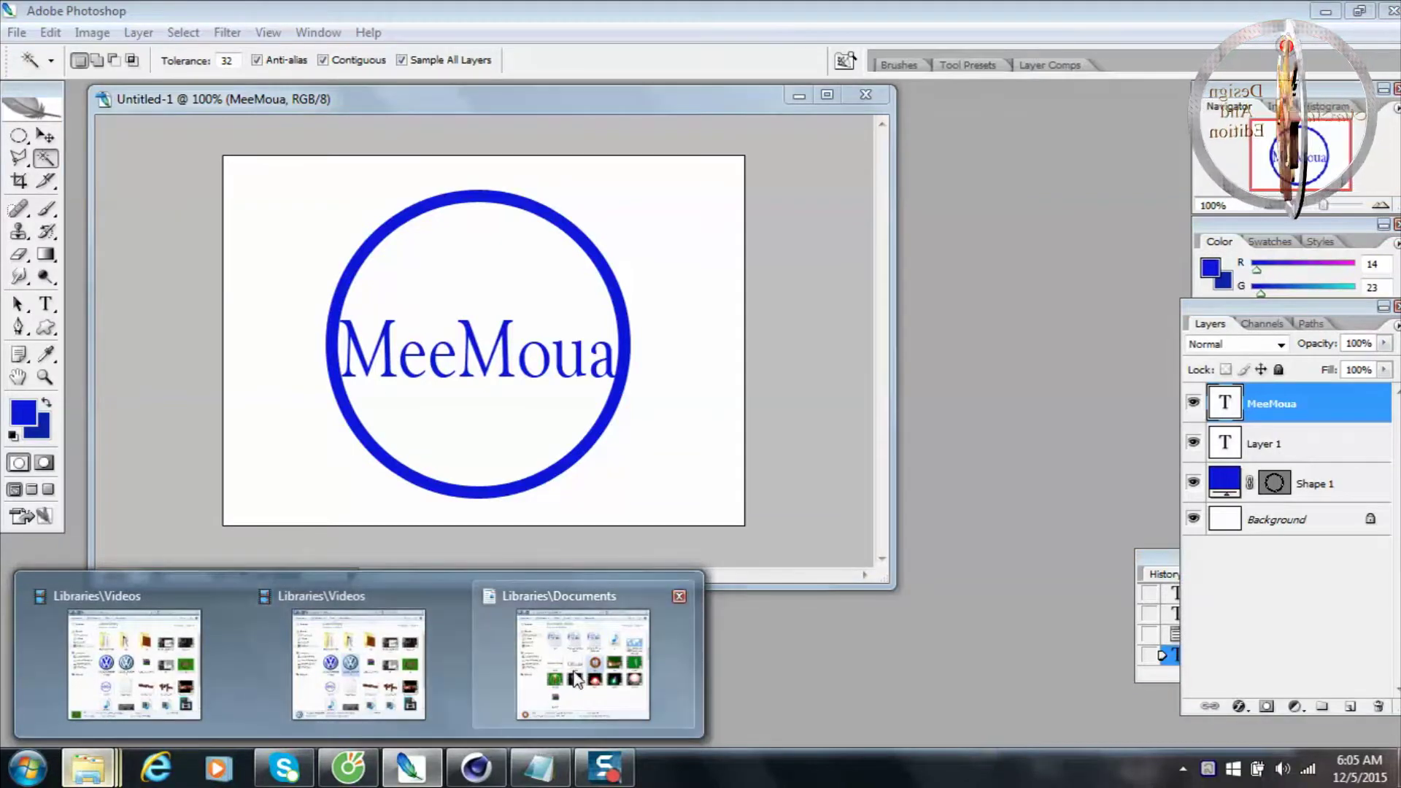
Browse to D:\Photos\Ntaj and drag White_2h_sword_detail.png into Photoshop.
click(582, 660)
click(682, 335)
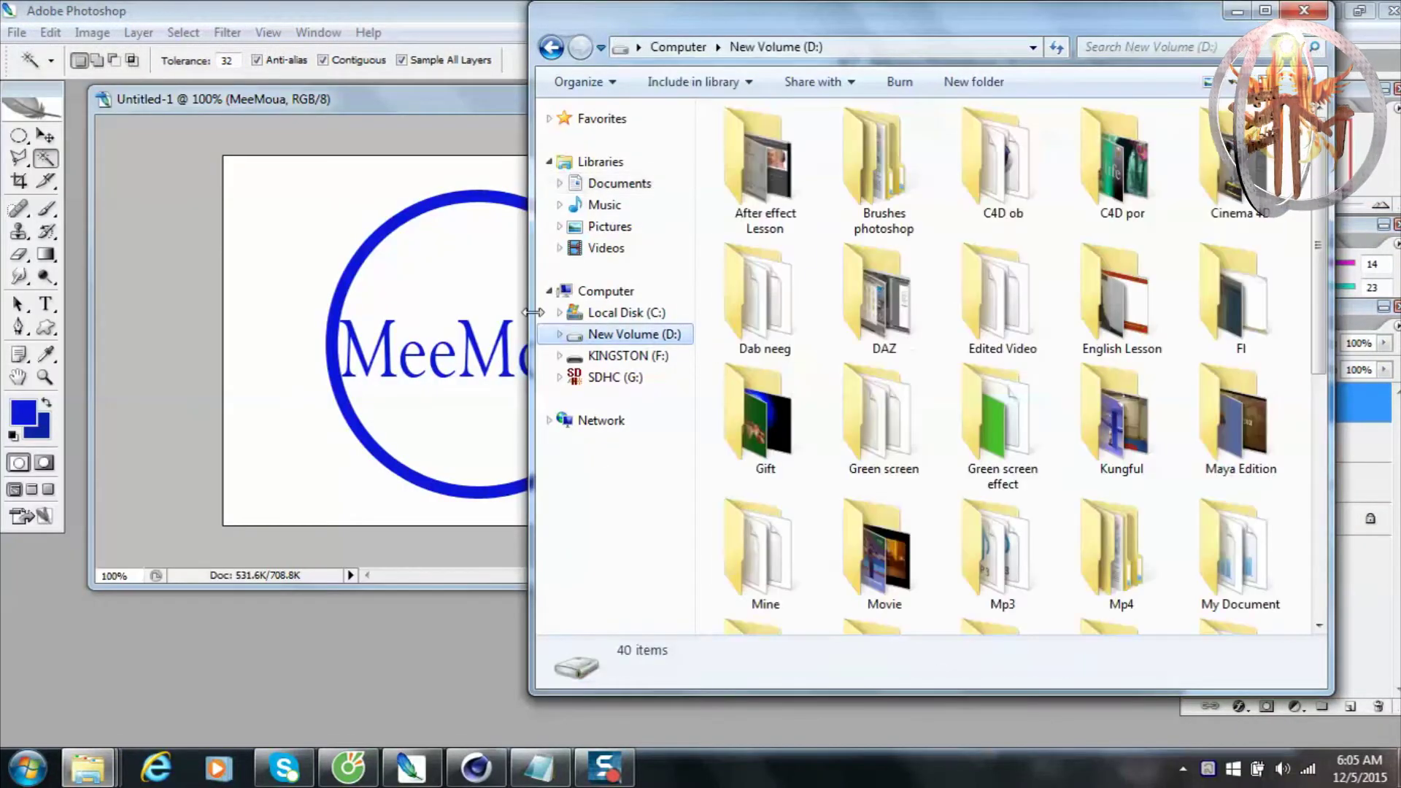
click(908, 460)
scroll(978, 448, down, 5)
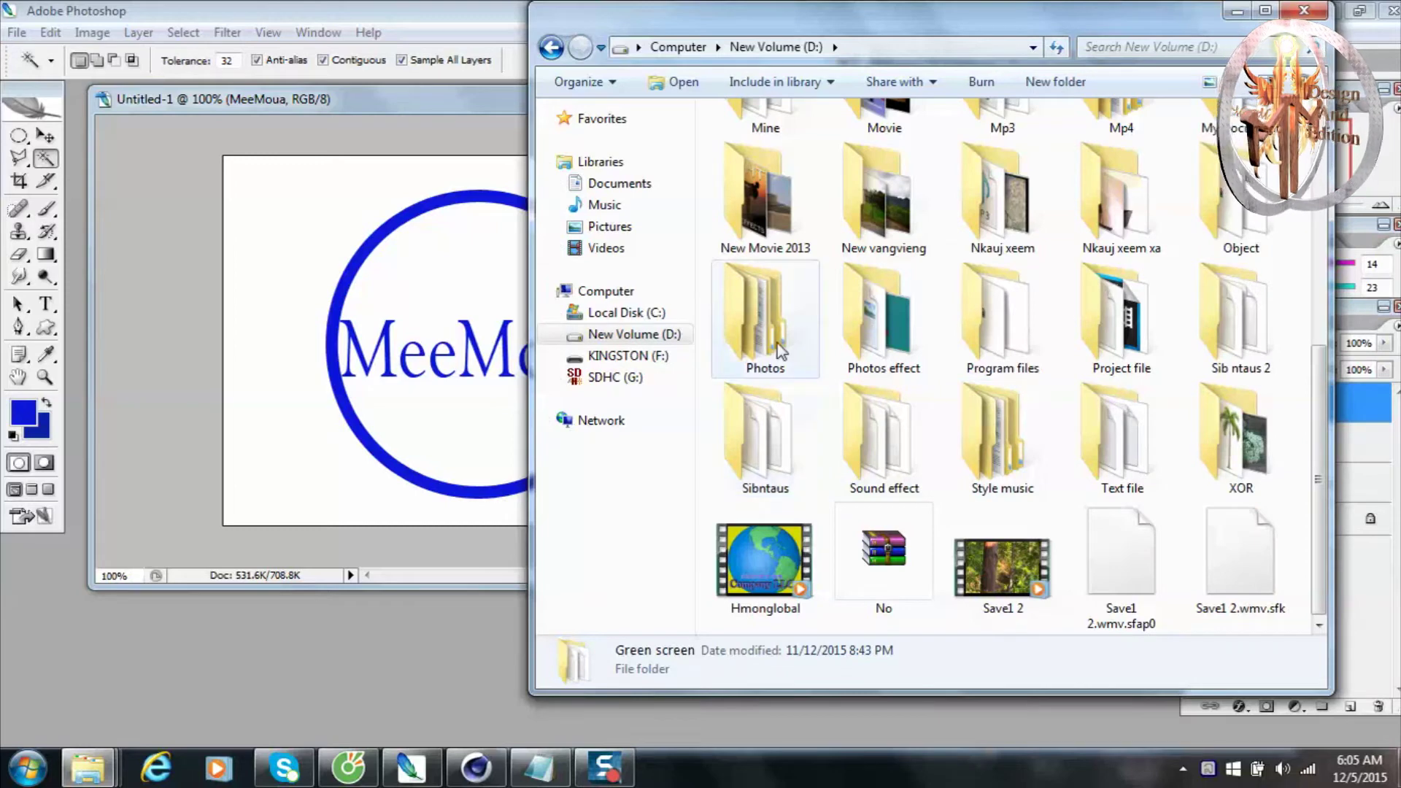
double_click(758, 321)
scroll(860, 438, down, 2)
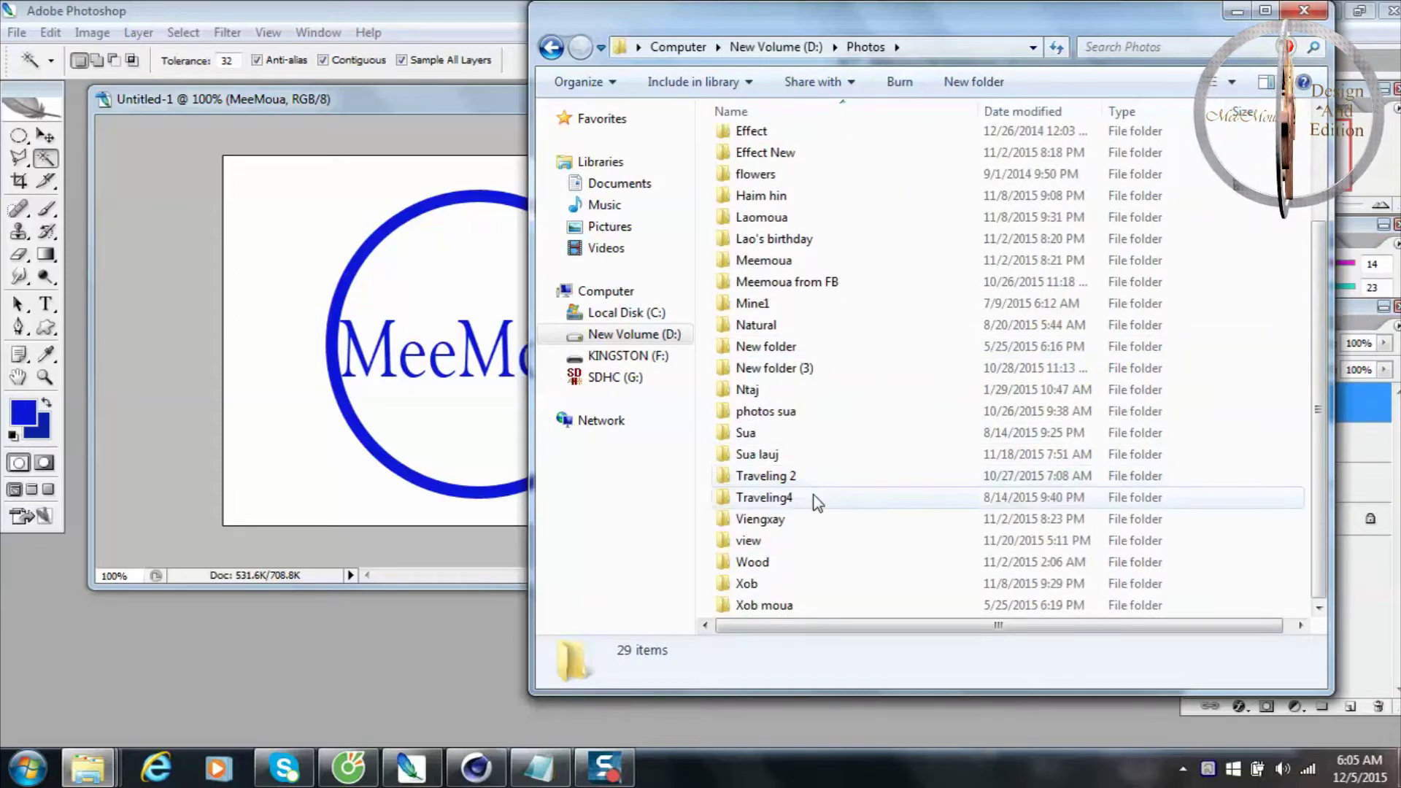
scroll(812, 486, up, 2)
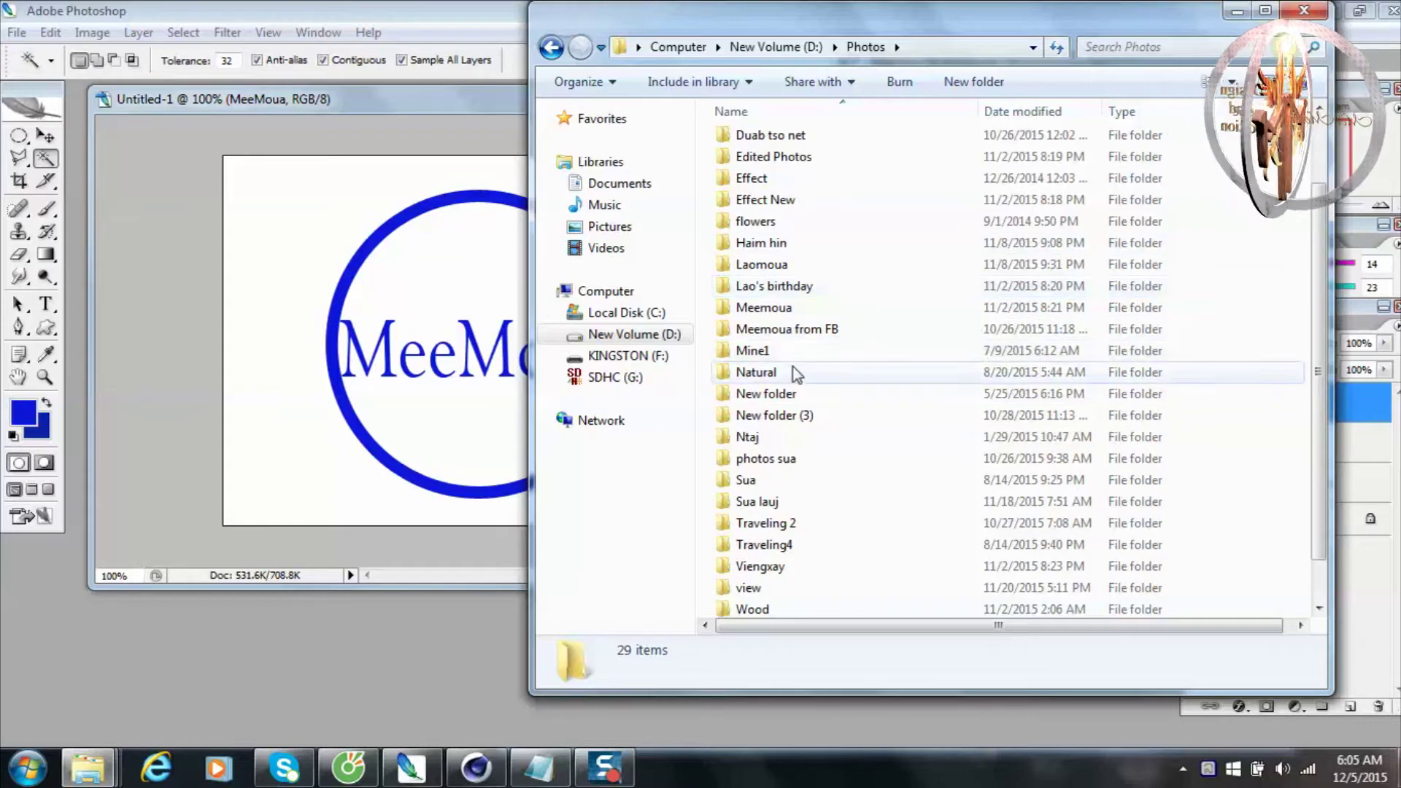
scroll(804, 328, down, 1)
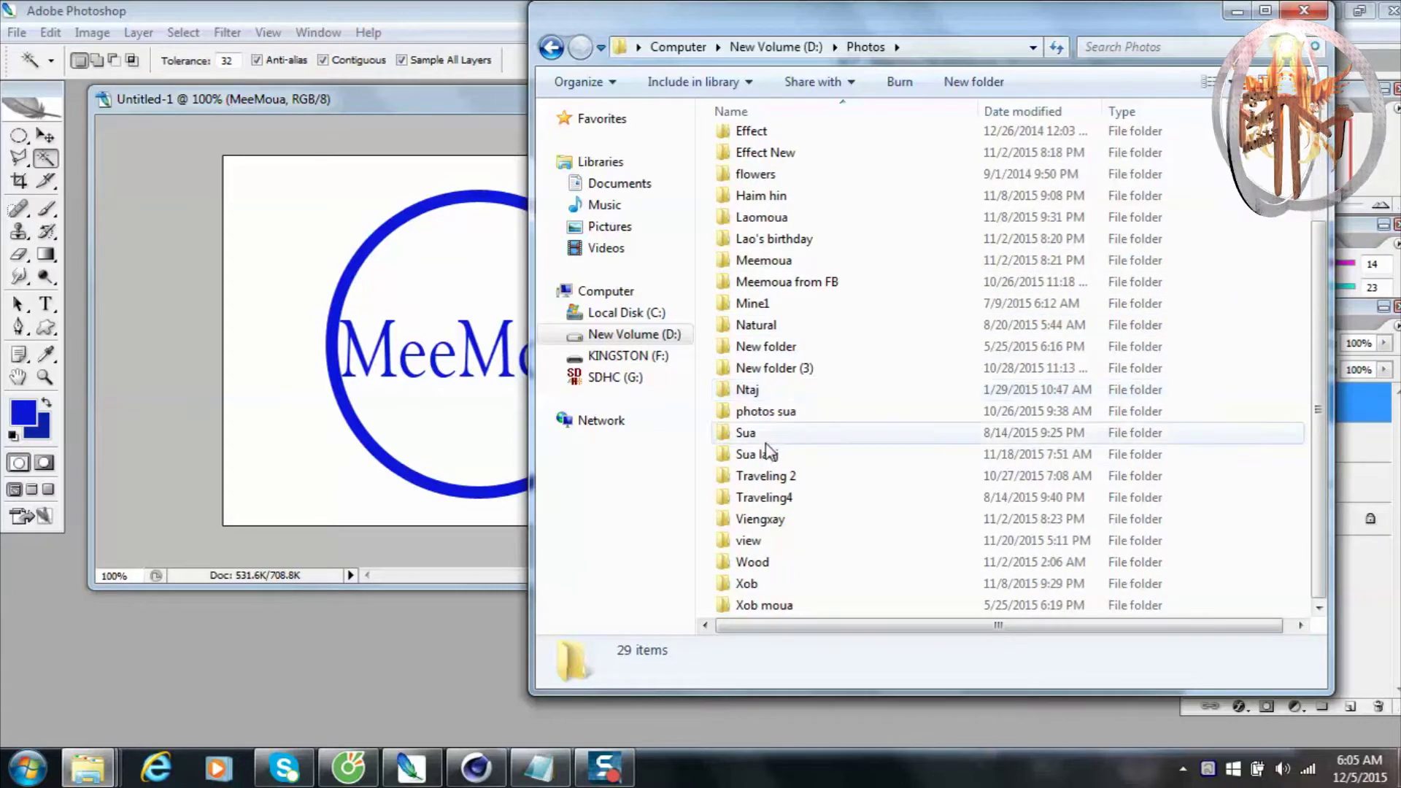
double_click(759, 390)
click(903, 420)
scroll(947, 407, down, 5)
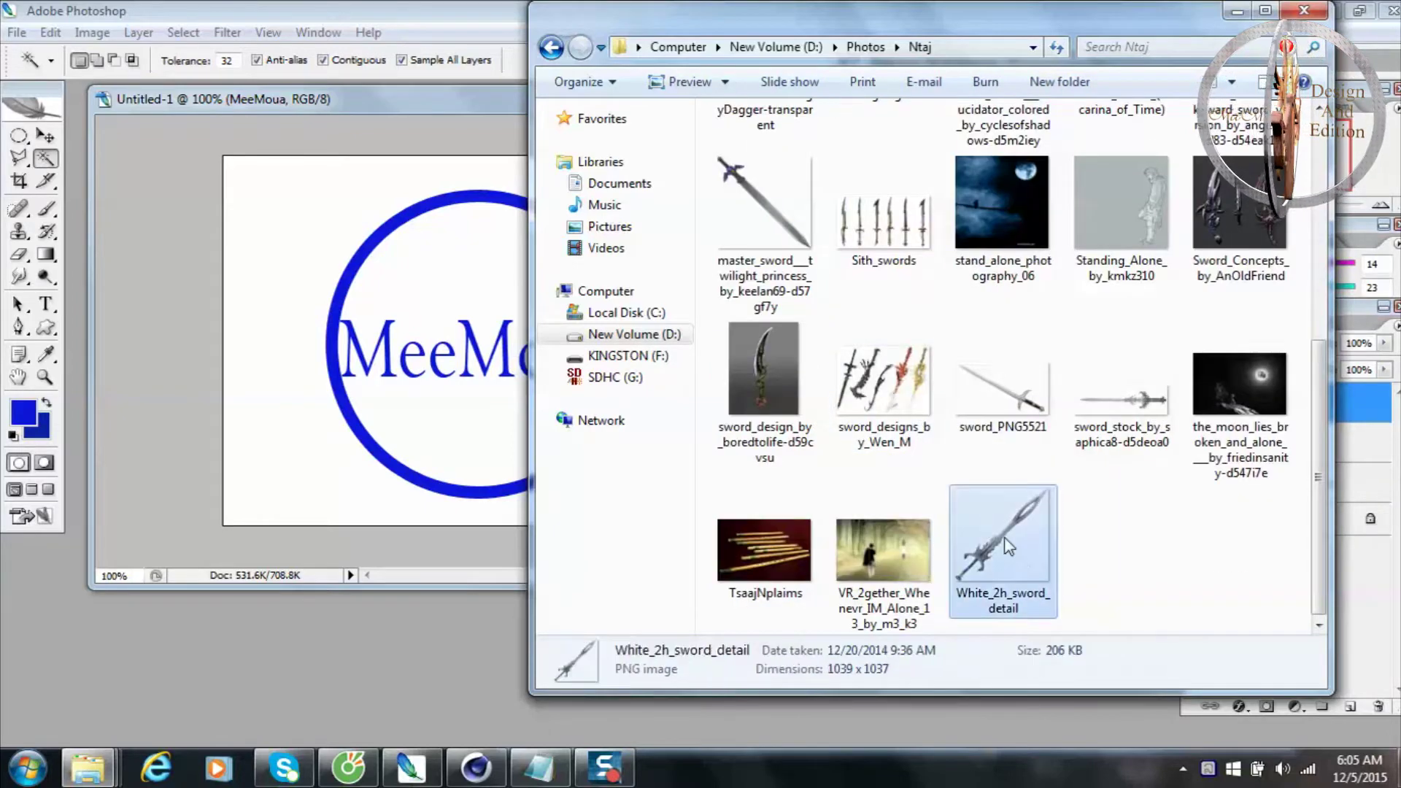
drag(1000, 540, 288, 285)
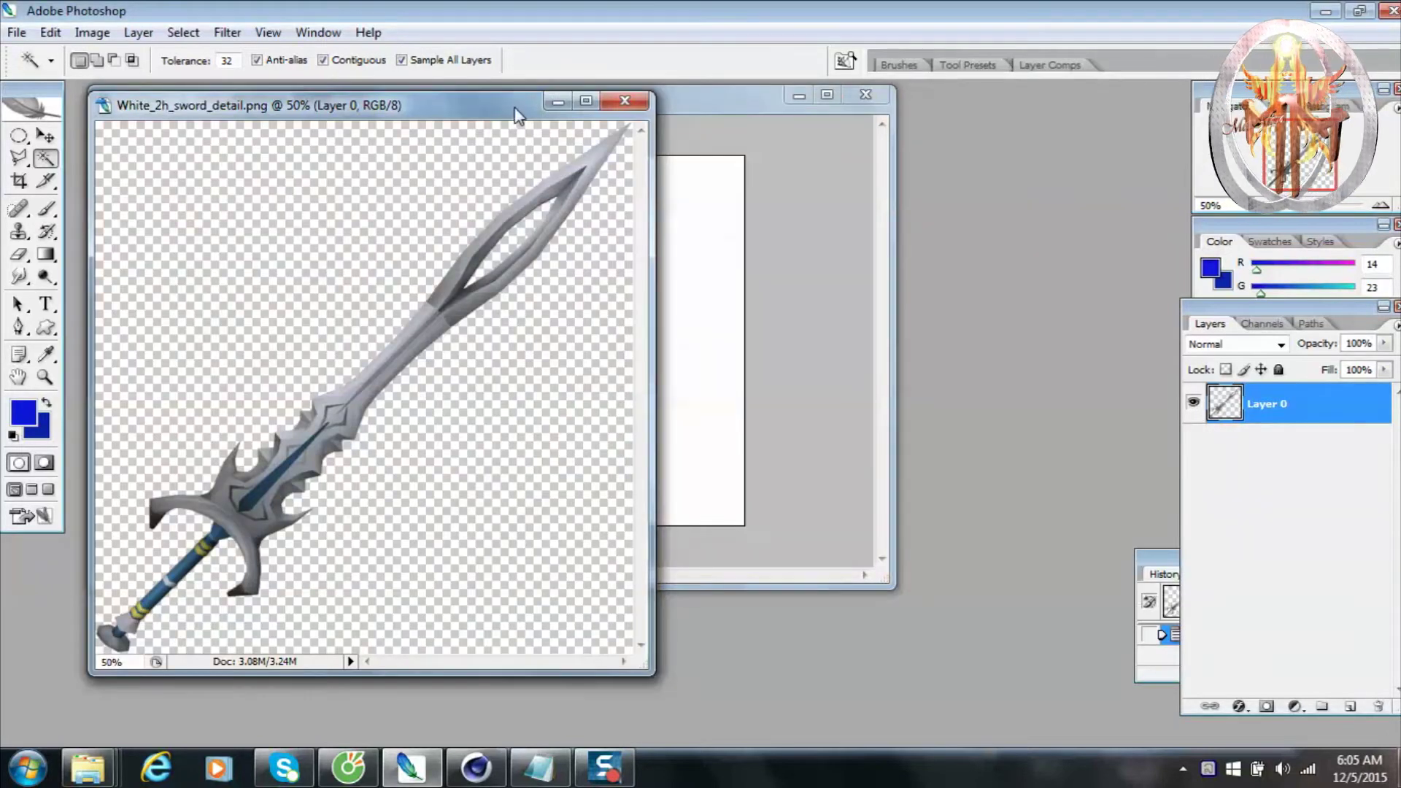
Open sword_PNG5521.png from the Ntaj folder beside the Untitled-1 logo document.
drag(518, 113, 763, 127)
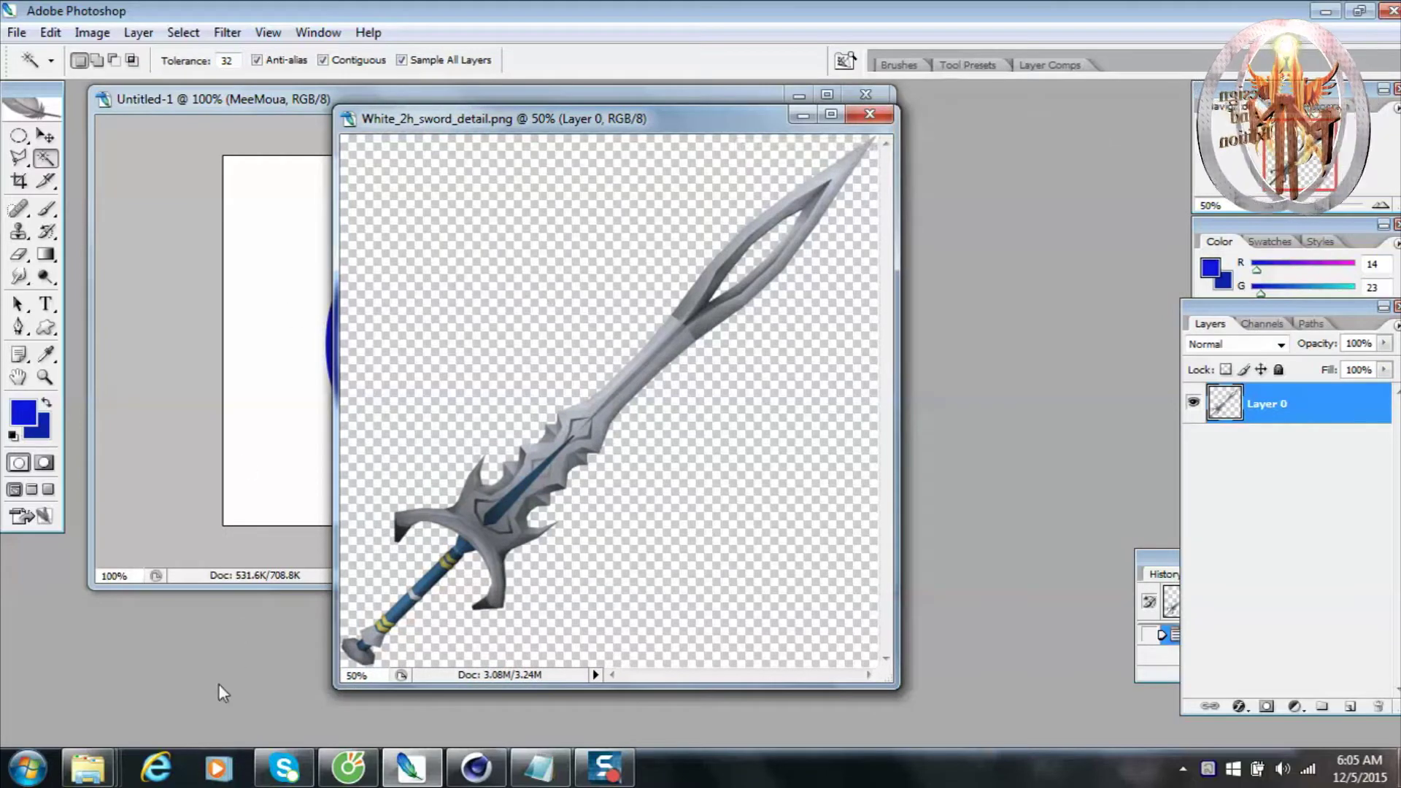
mouse_move(88, 767)
click(583, 649)
click(998, 406)
drag(1027, 406, 416, 337)
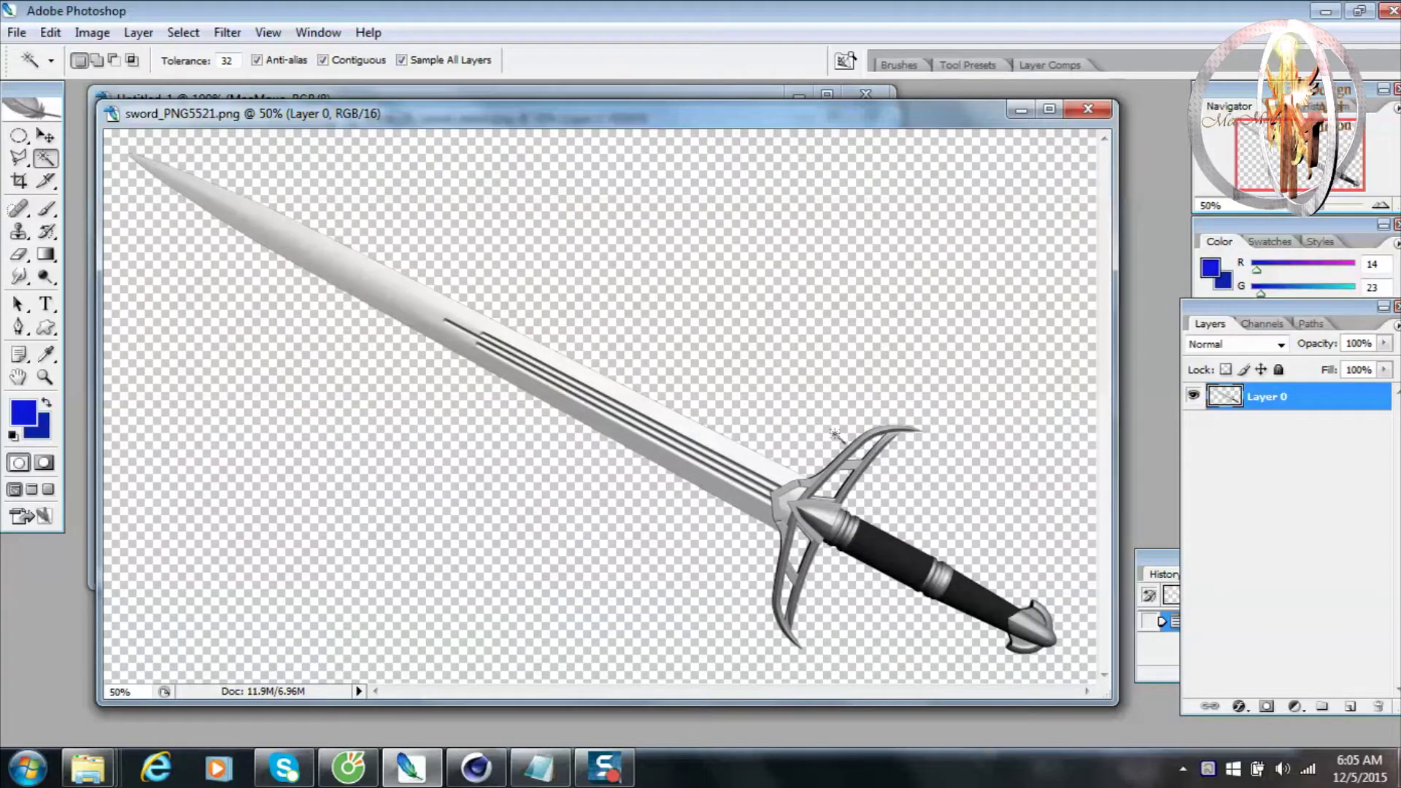
mouse_move(314, 114)
mouse_down()
mouse_move(394, 115)
mouse_move(620, 167)
mouse_up()
Drag the sword_PNG5521 image into the logo document with the Move tool.
click(47, 137)
drag(654, 306, 291, 277)
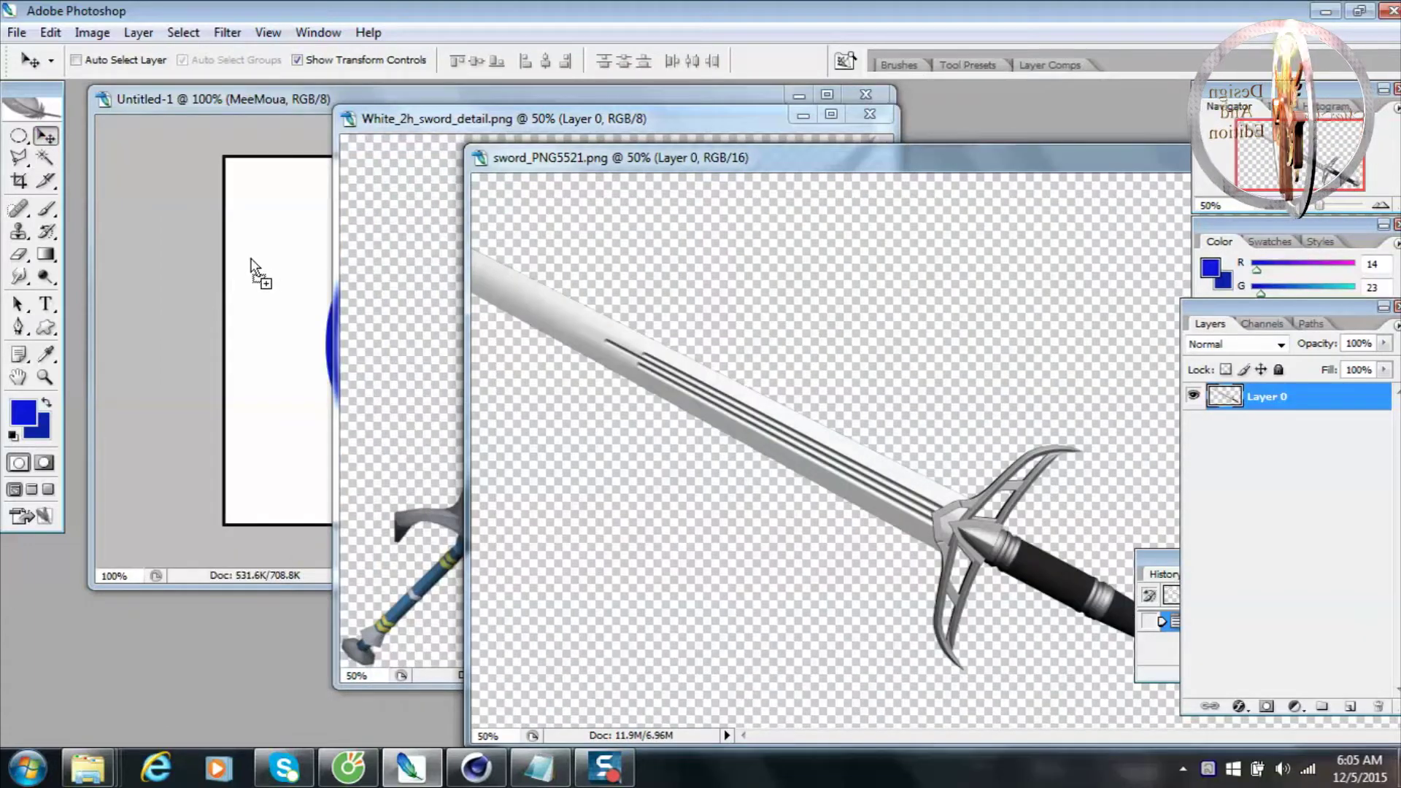
click(652, 309)
Drop the sword in as Layer 2, accept the depth warning, and shrink it diagonally across the circle.
mouse_move(554, 350)
mouse_down()
mouse_move(566, 384)
mouse_move(654, 321)
mouse_up()
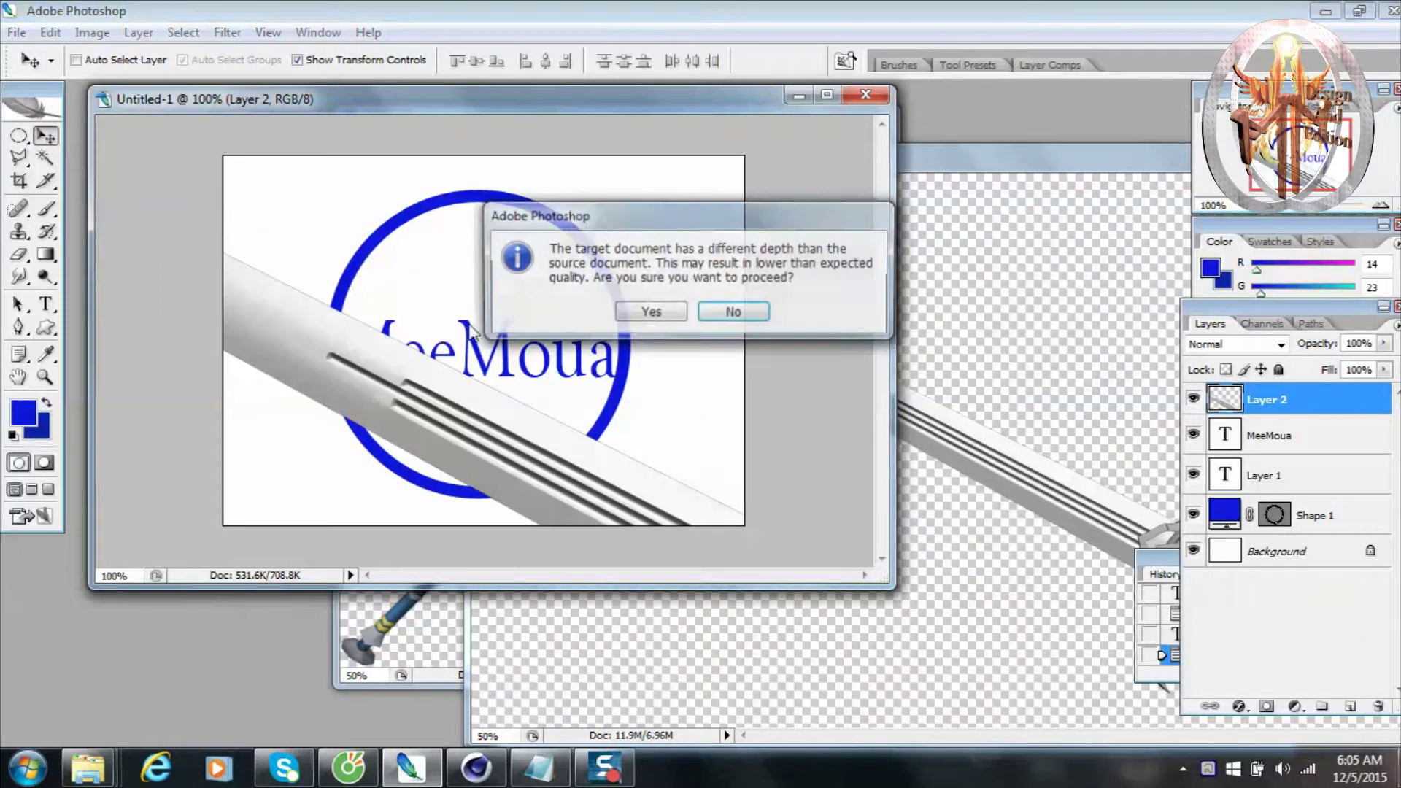
click(651, 313)
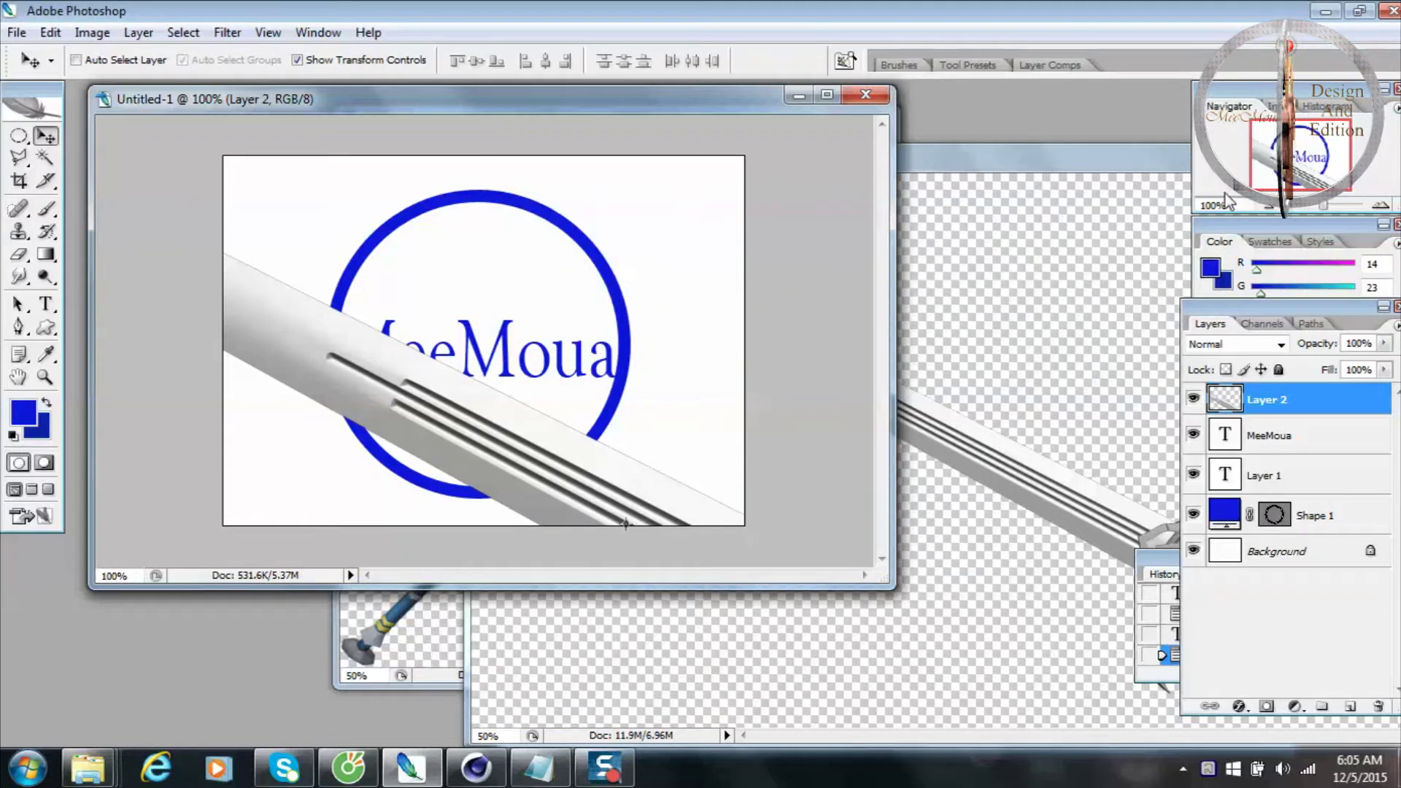
key(ctrl+minus)
key(ctrl+minus)
key(ctrl+minus)
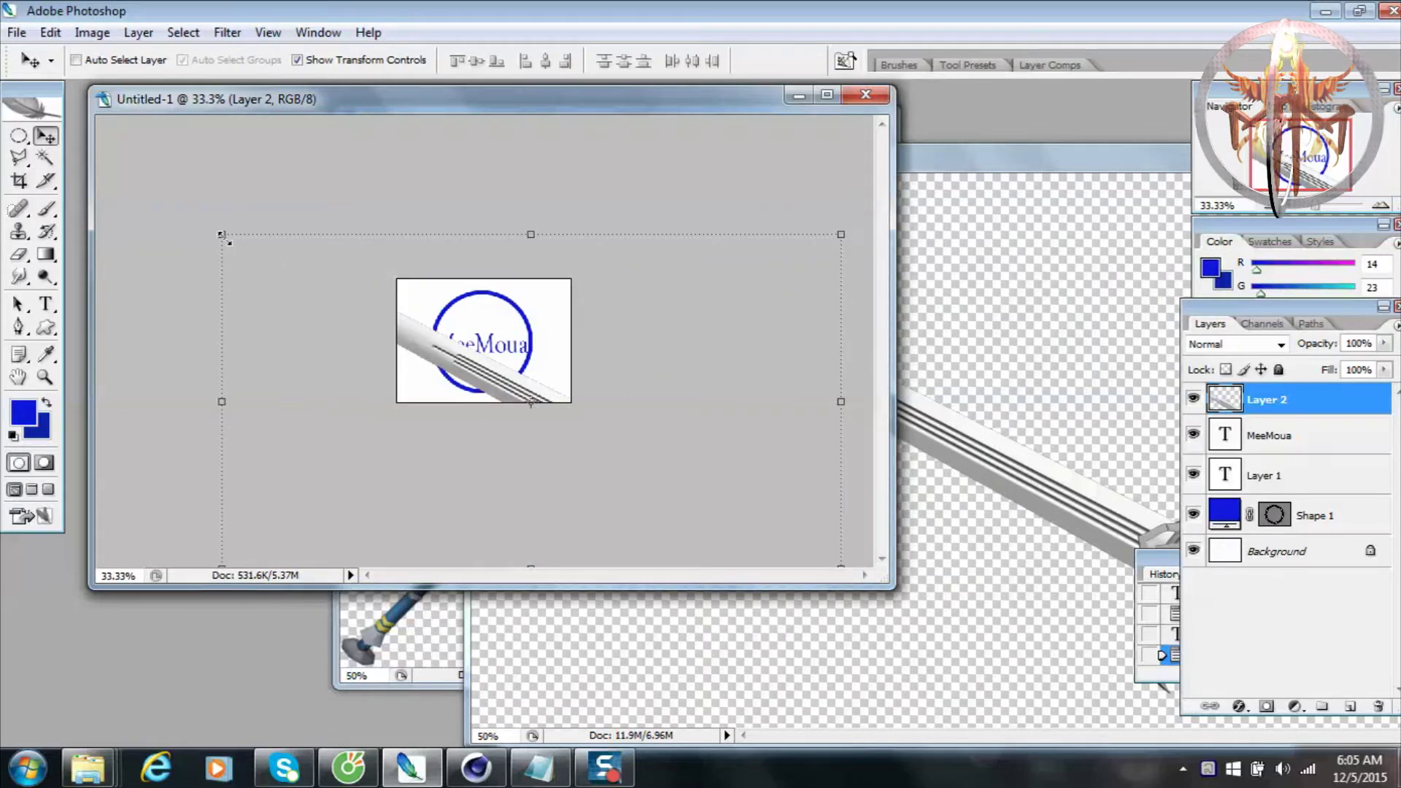
mouse_move(222, 234)
mouse_down()
mouse_move(650, 463)
mouse_move(441, 332)
mouse_up()
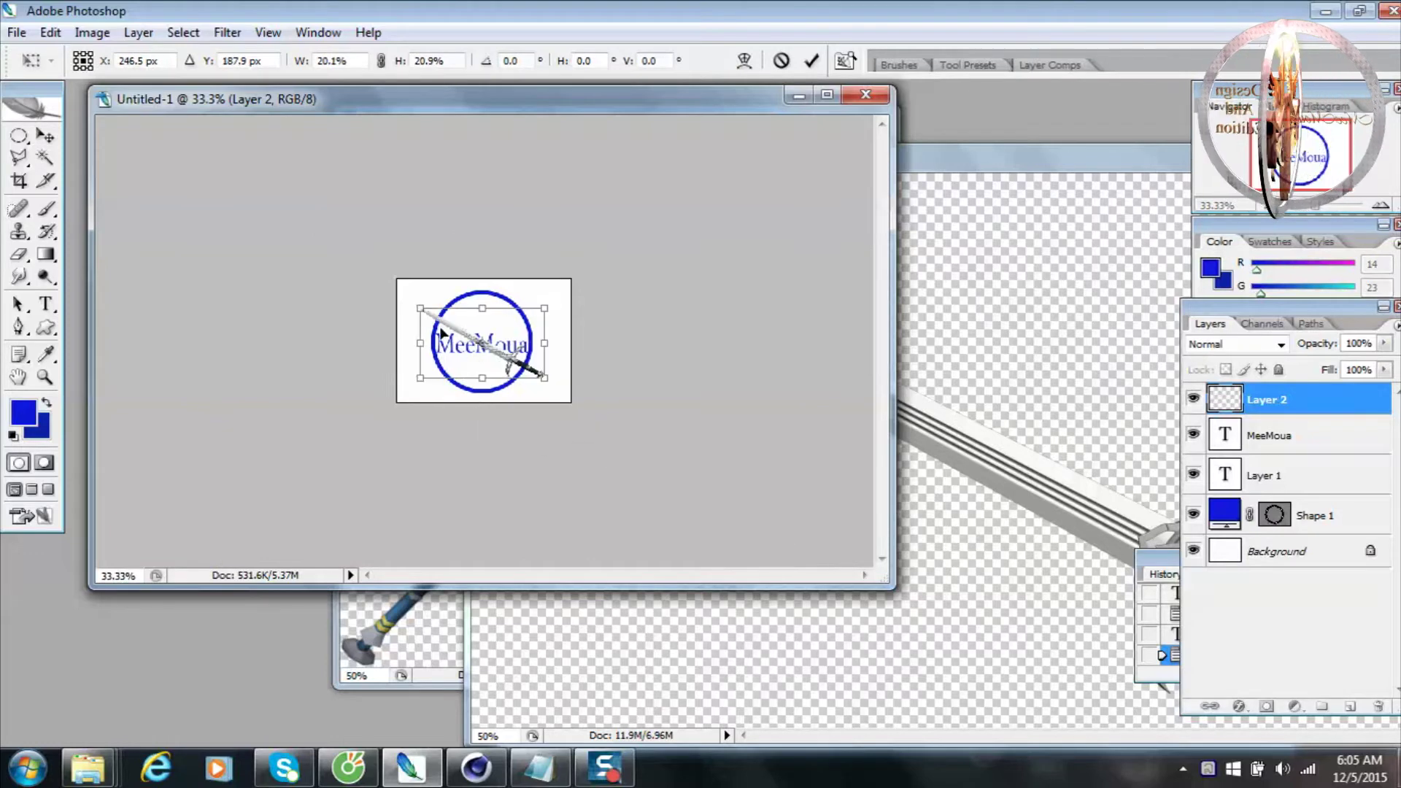
drag(544, 309, 525, 286)
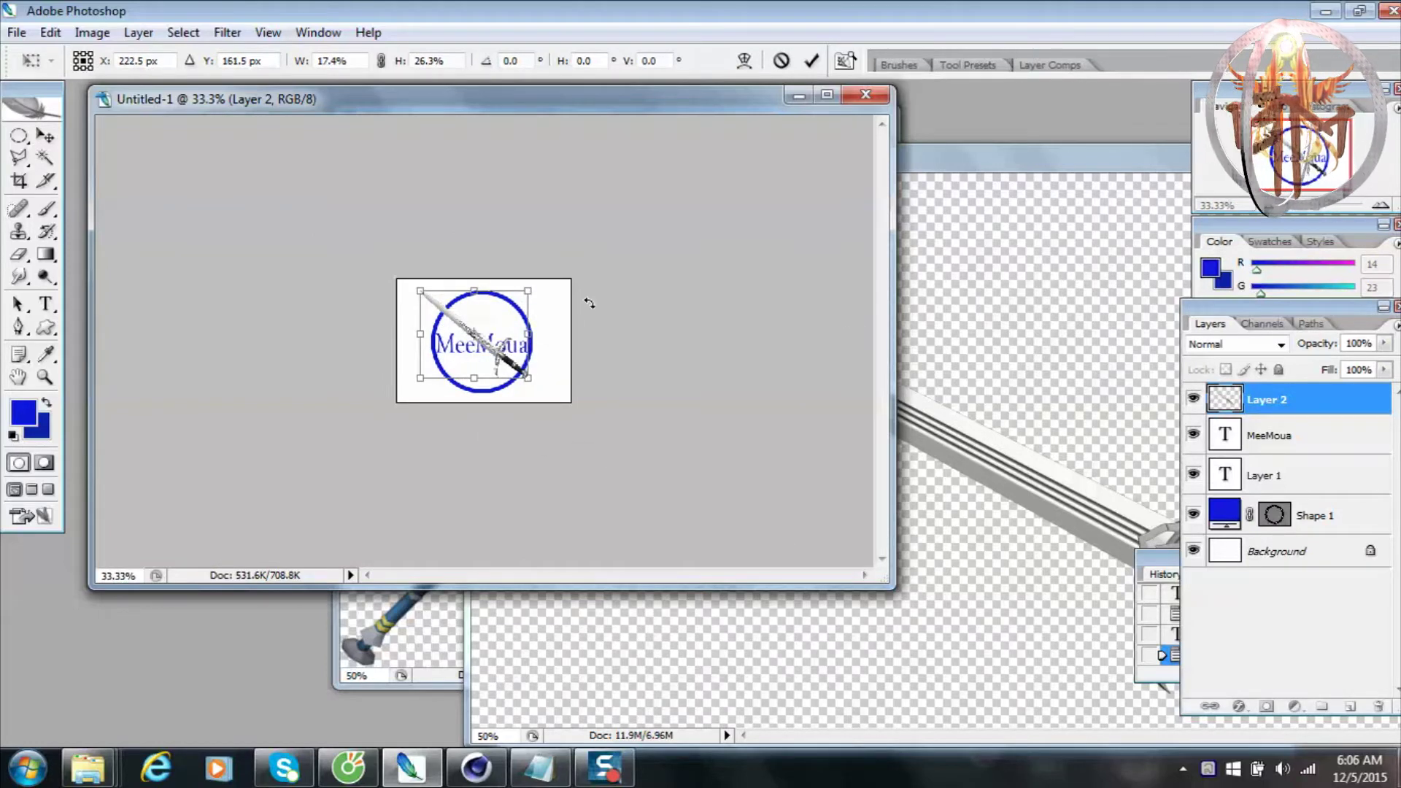
key(Return)
click(827, 95)
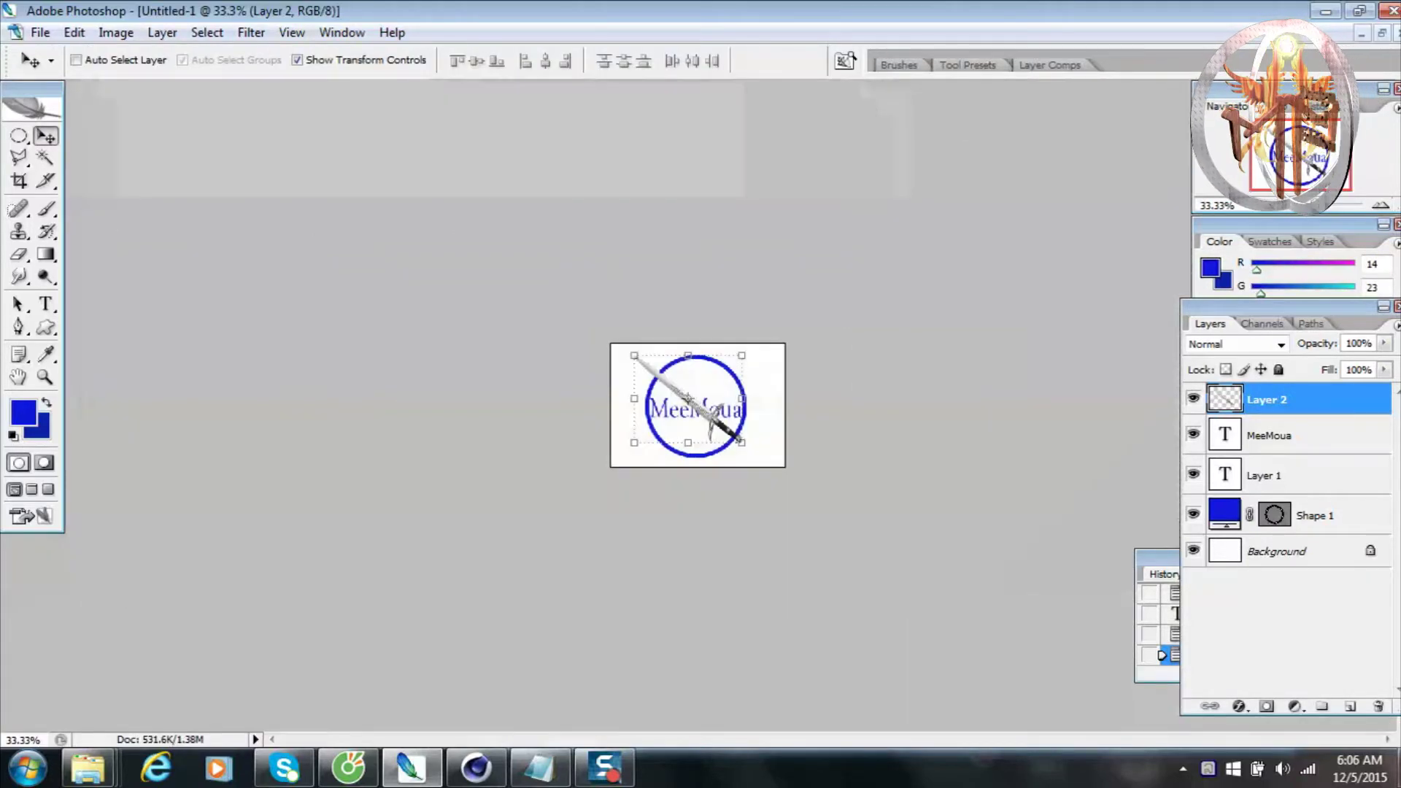
Try narrowing, distorting and rotating the sword, then undo those edits with Ctrl+Alt+Z.
click(1384, 205)
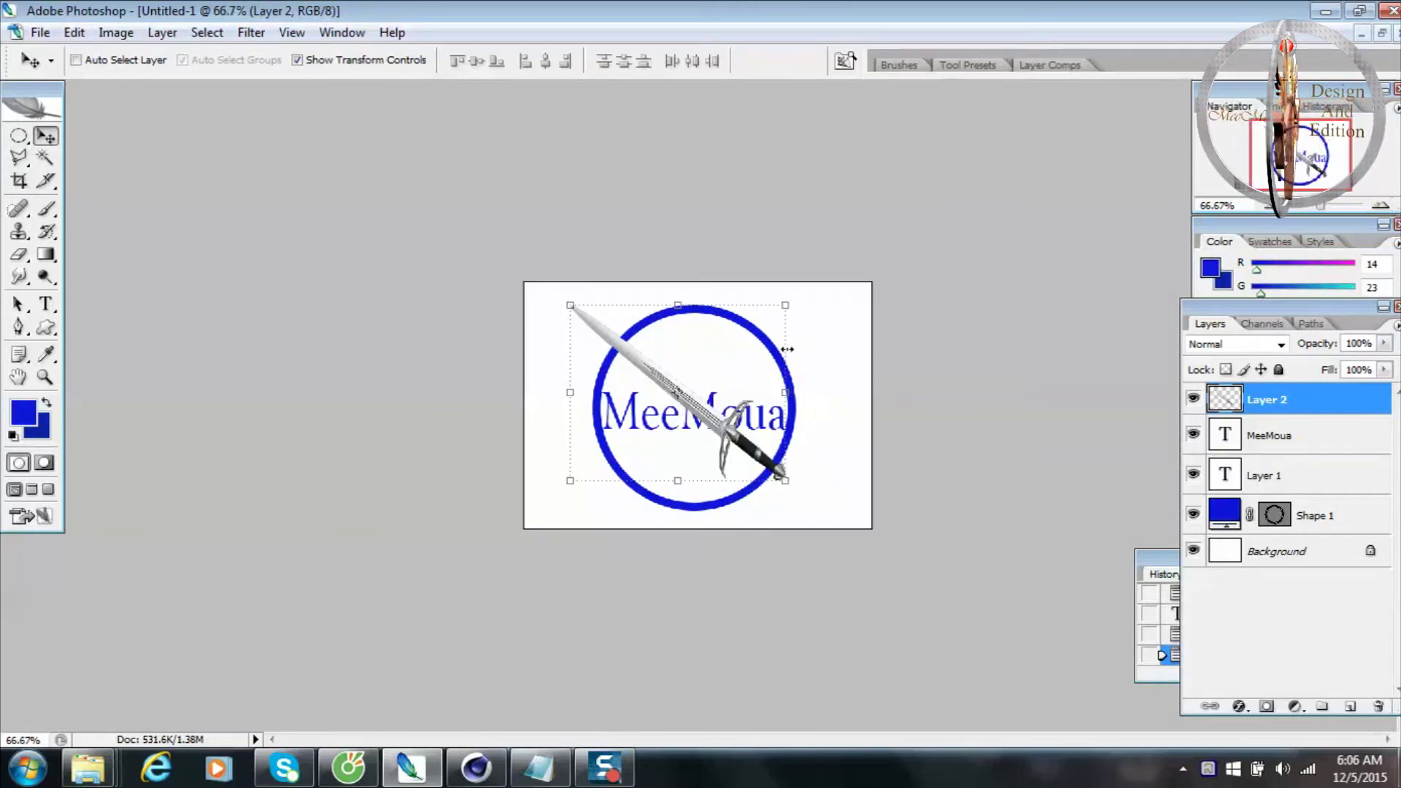
click(787, 349)
drag(795, 350, 764, 308)
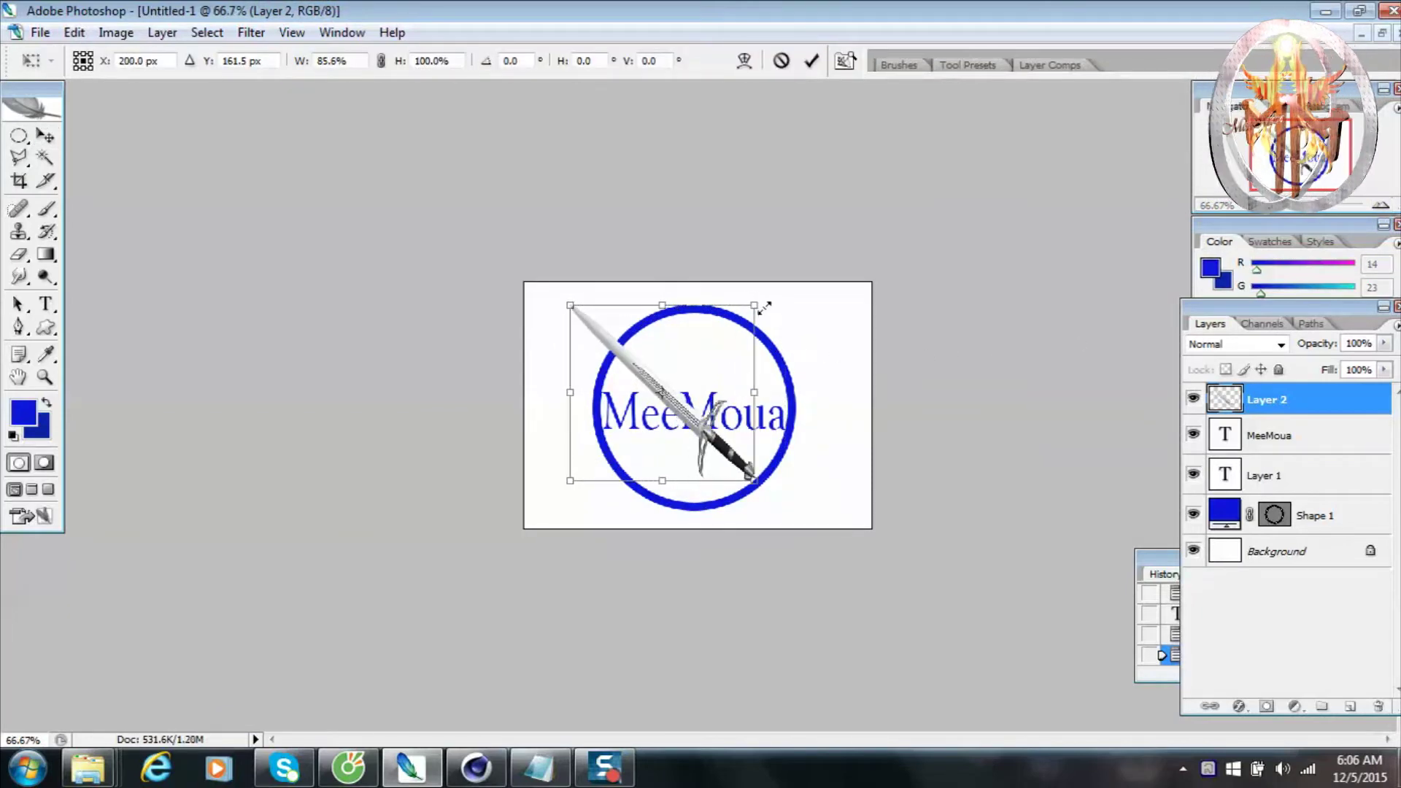
ctrl+drag(571, 305, 516, 335)
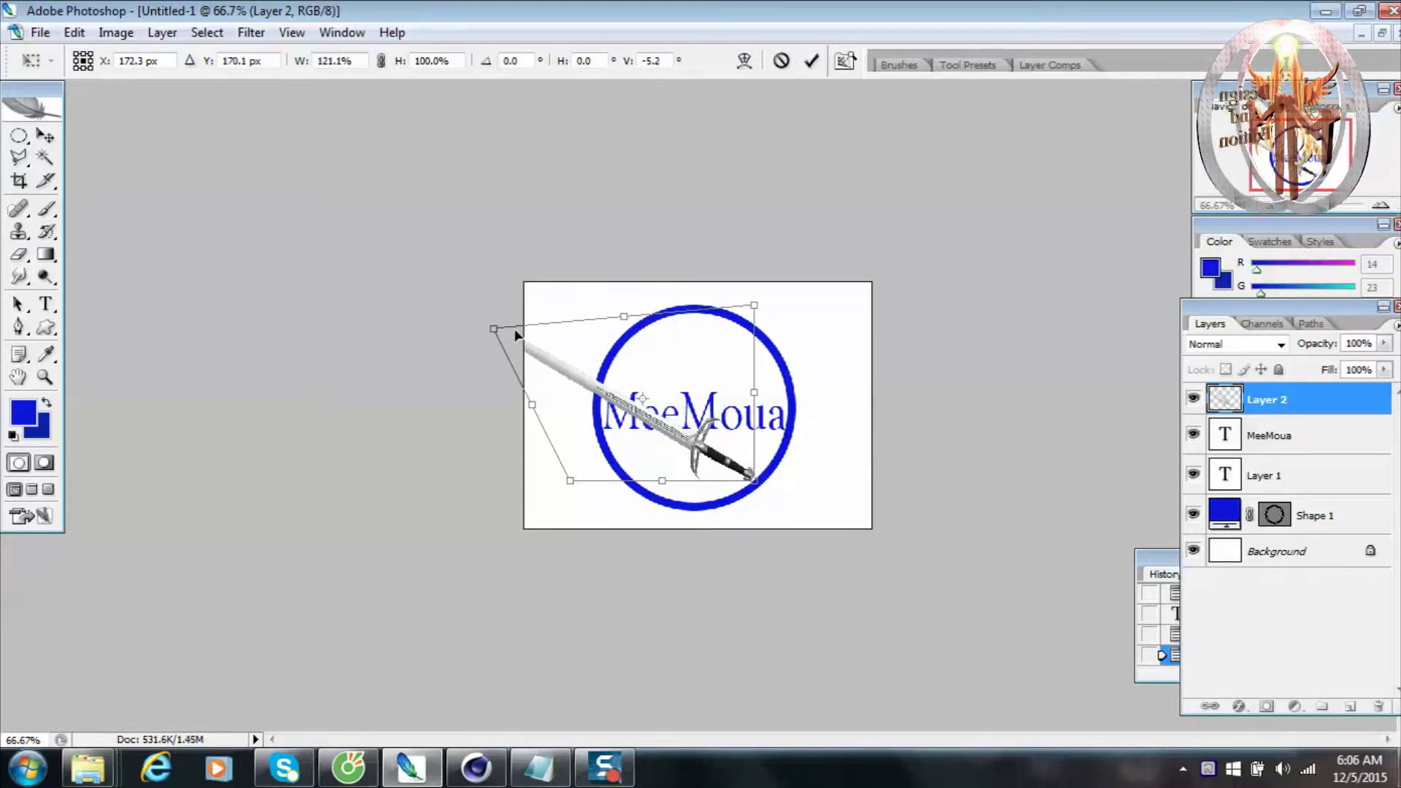
key(Return)
drag(766, 390, 626, 291)
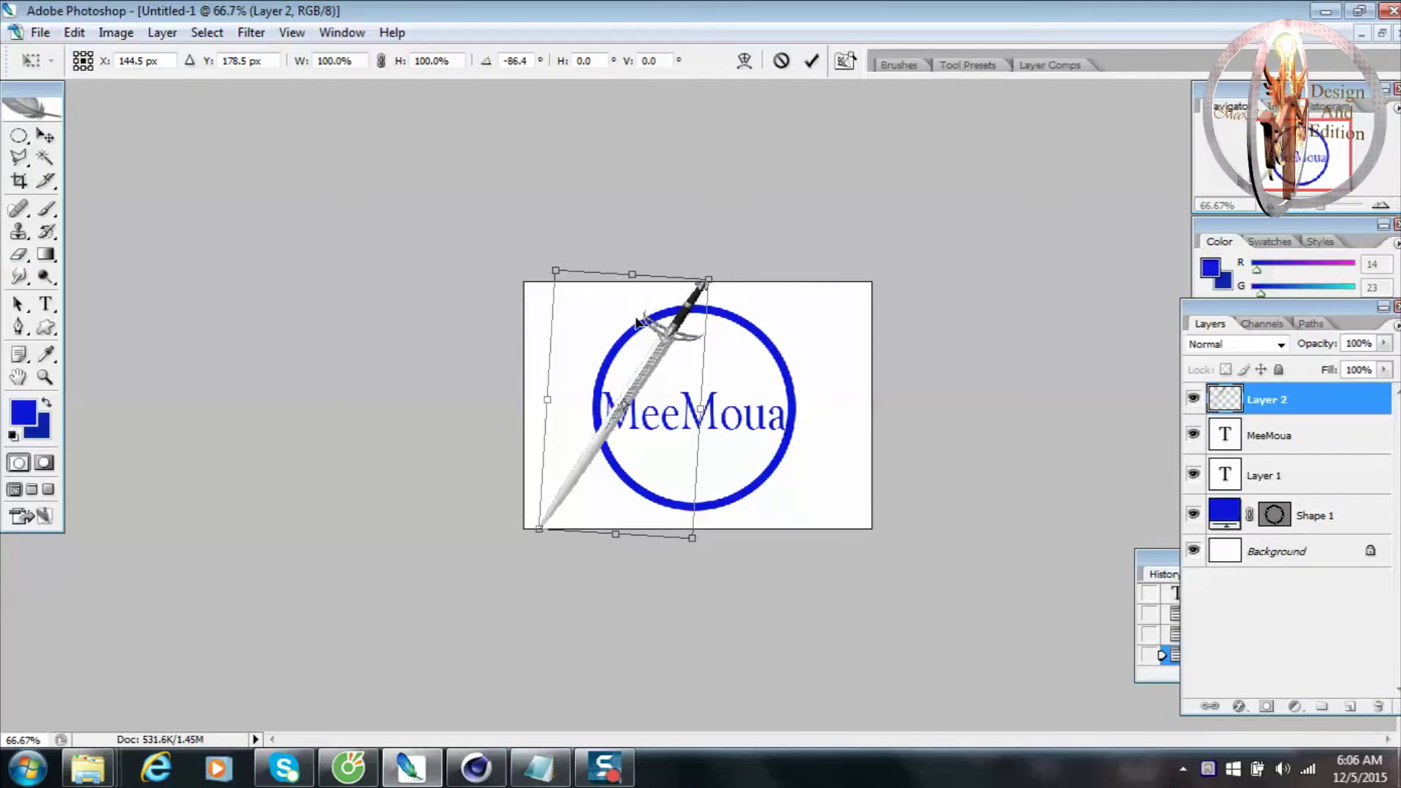
click(46, 136)
click(824, 305)
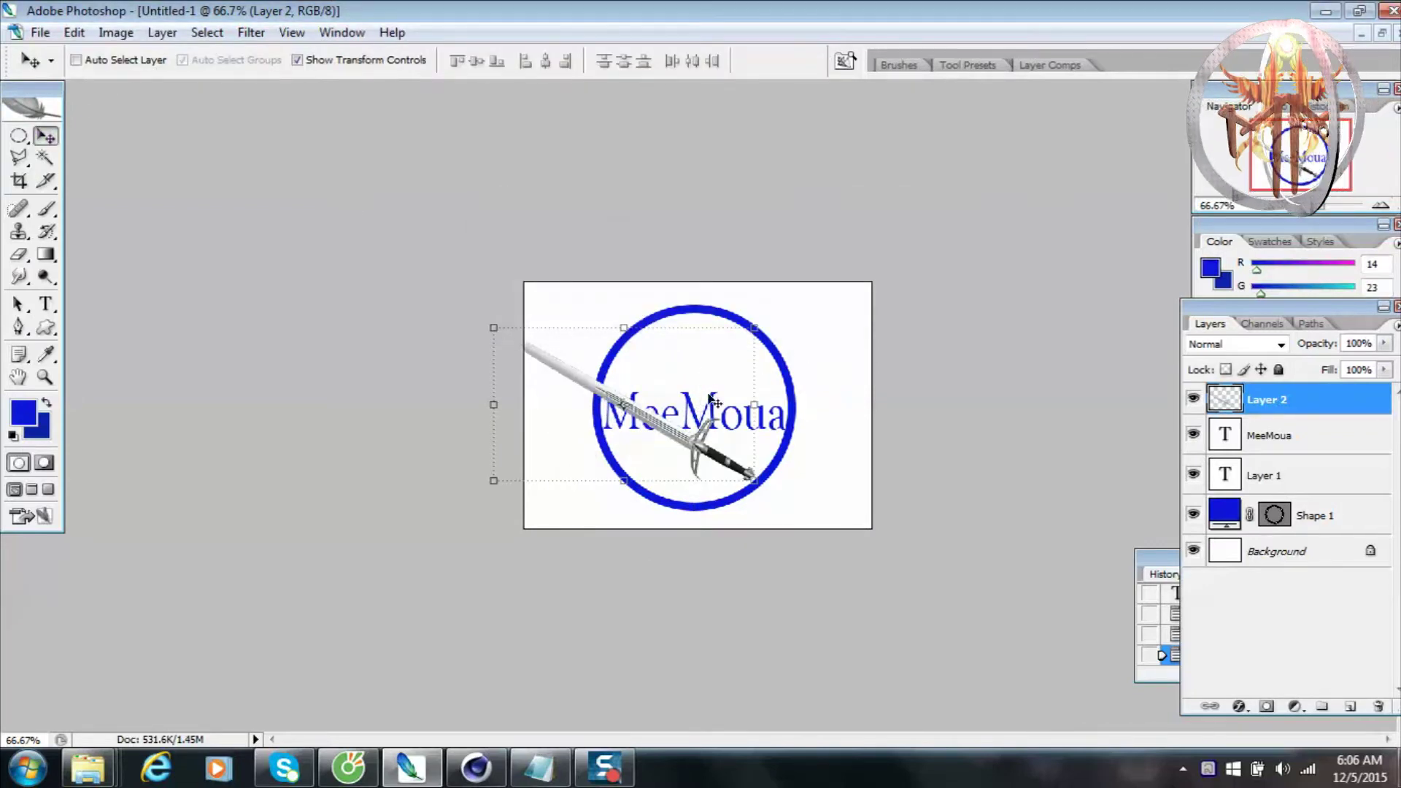
key(ctrl+alt+z)
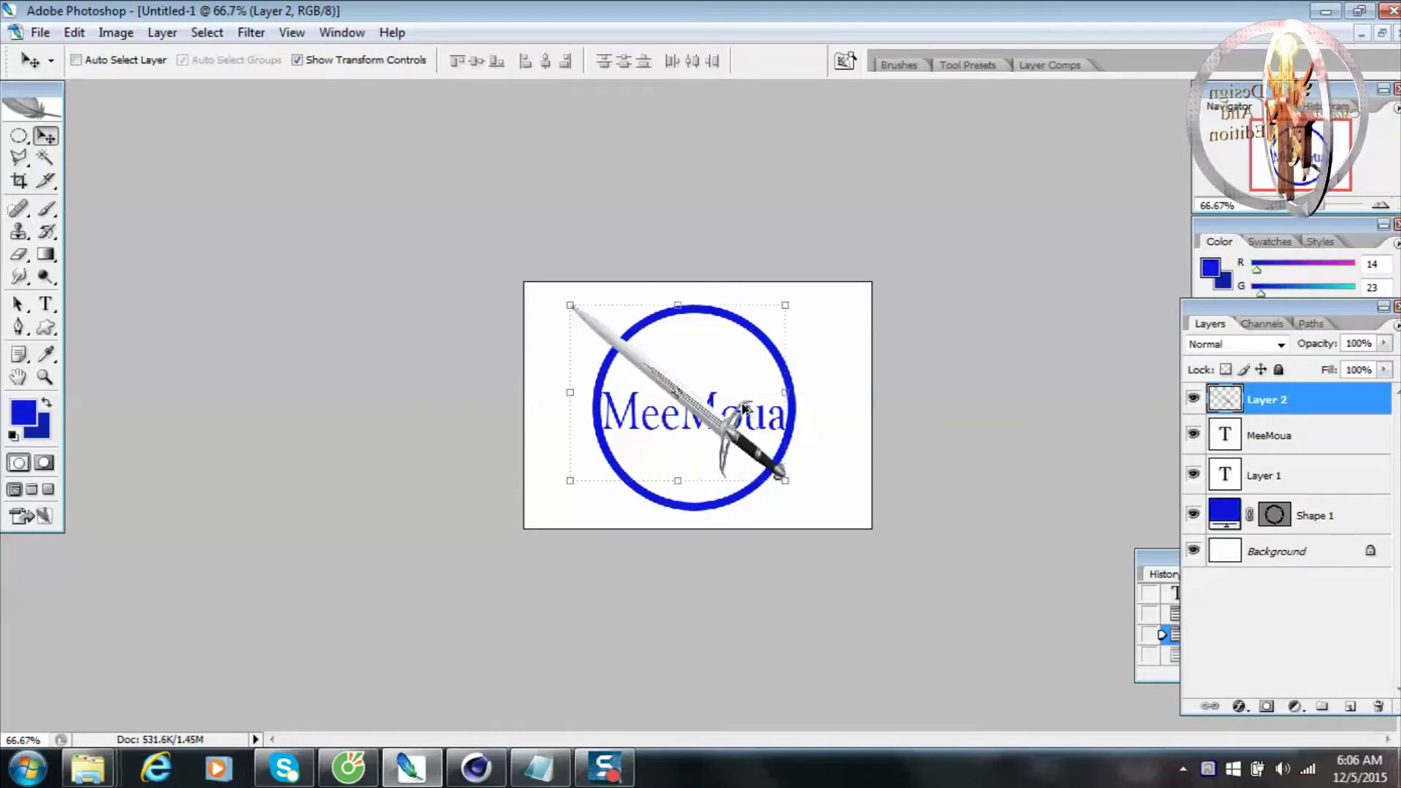
key(ctrl+alt+z)
Shrink the sword to about 16%, rotate it nearly upright and centre it in the circle.
mouse_move(186, 191)
mouse_down()
mouse_move(823, 642)
mouse_move(484, 260)
mouse_move(588, 221)
mouse_up()
drag(675, 302, 611, 399)
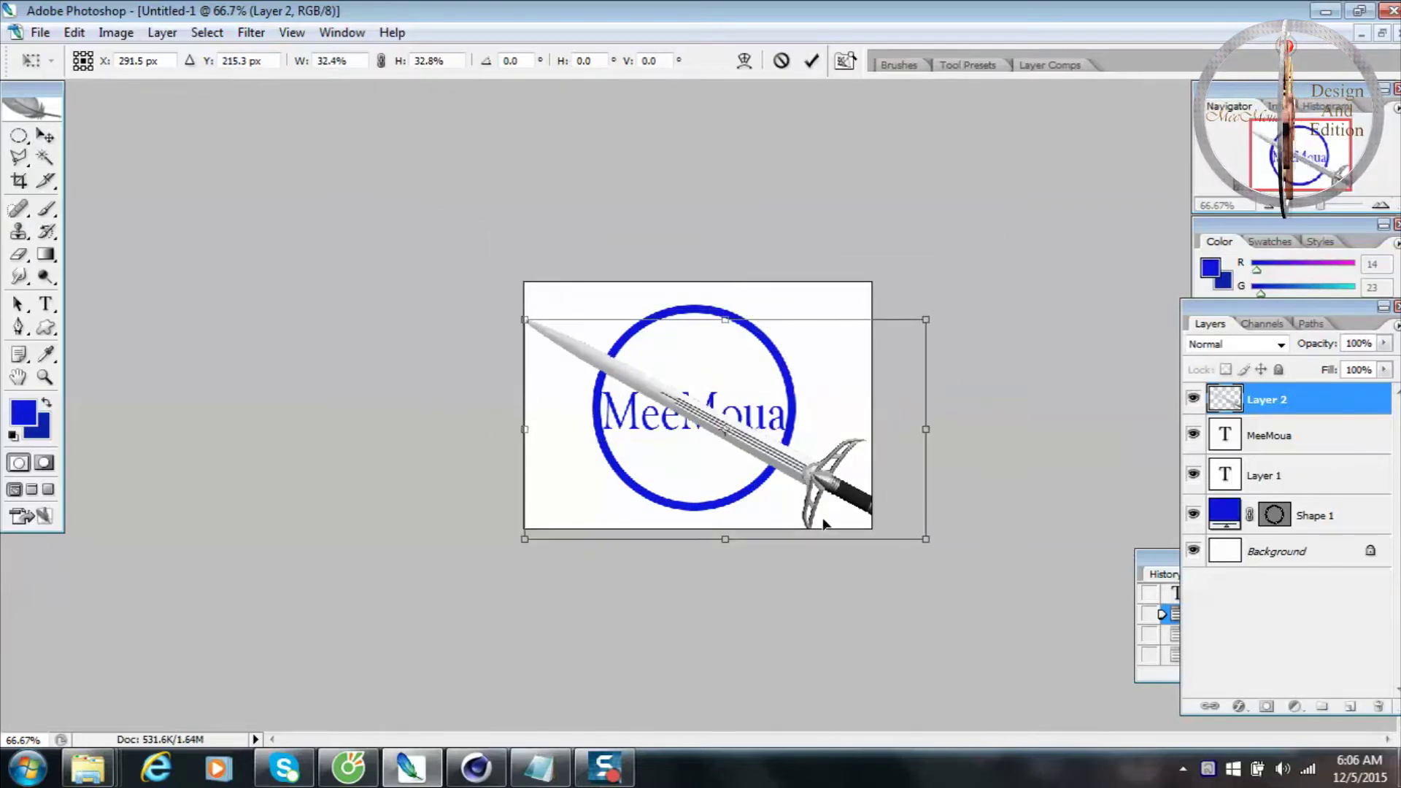
drag(927, 540, 720, 431)
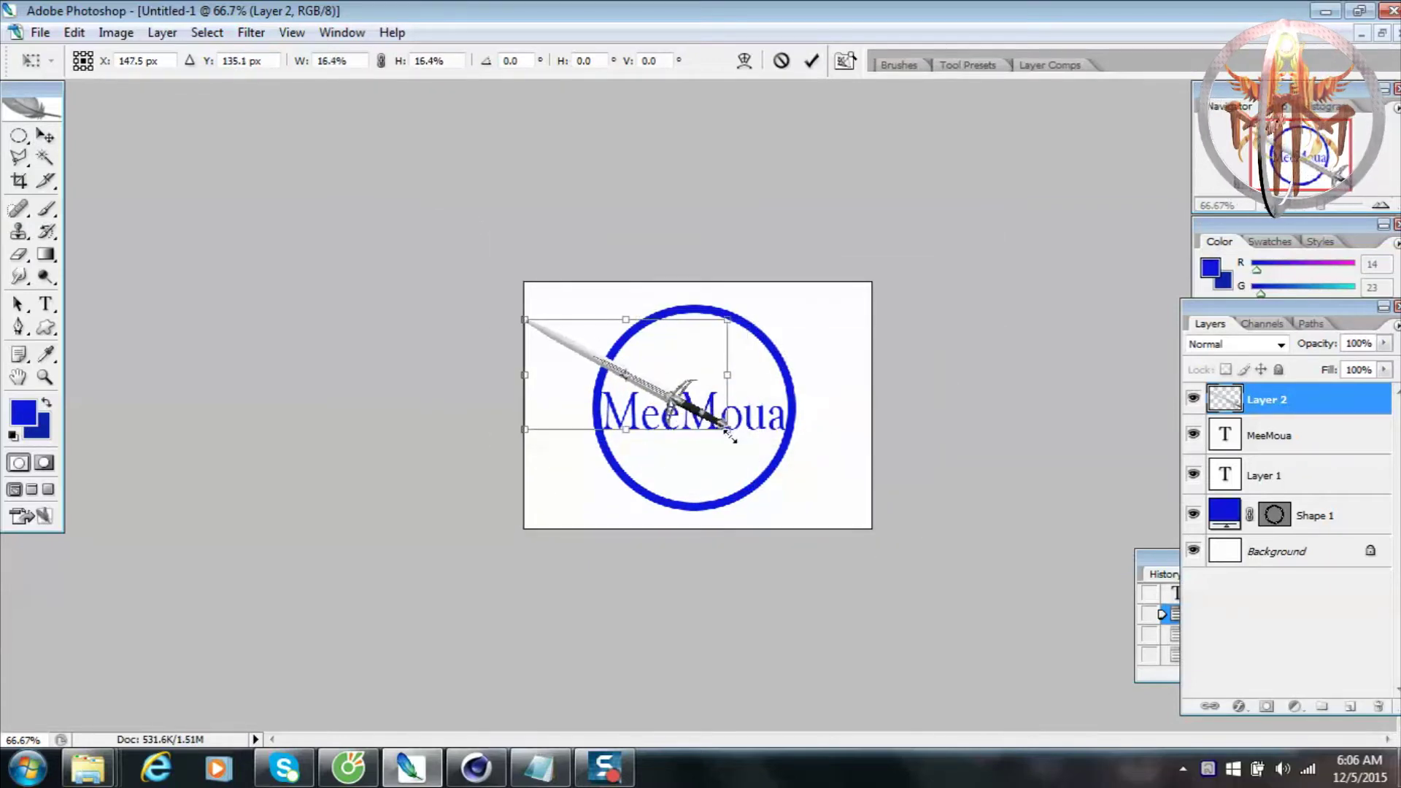
drag(747, 390, 648, 311)
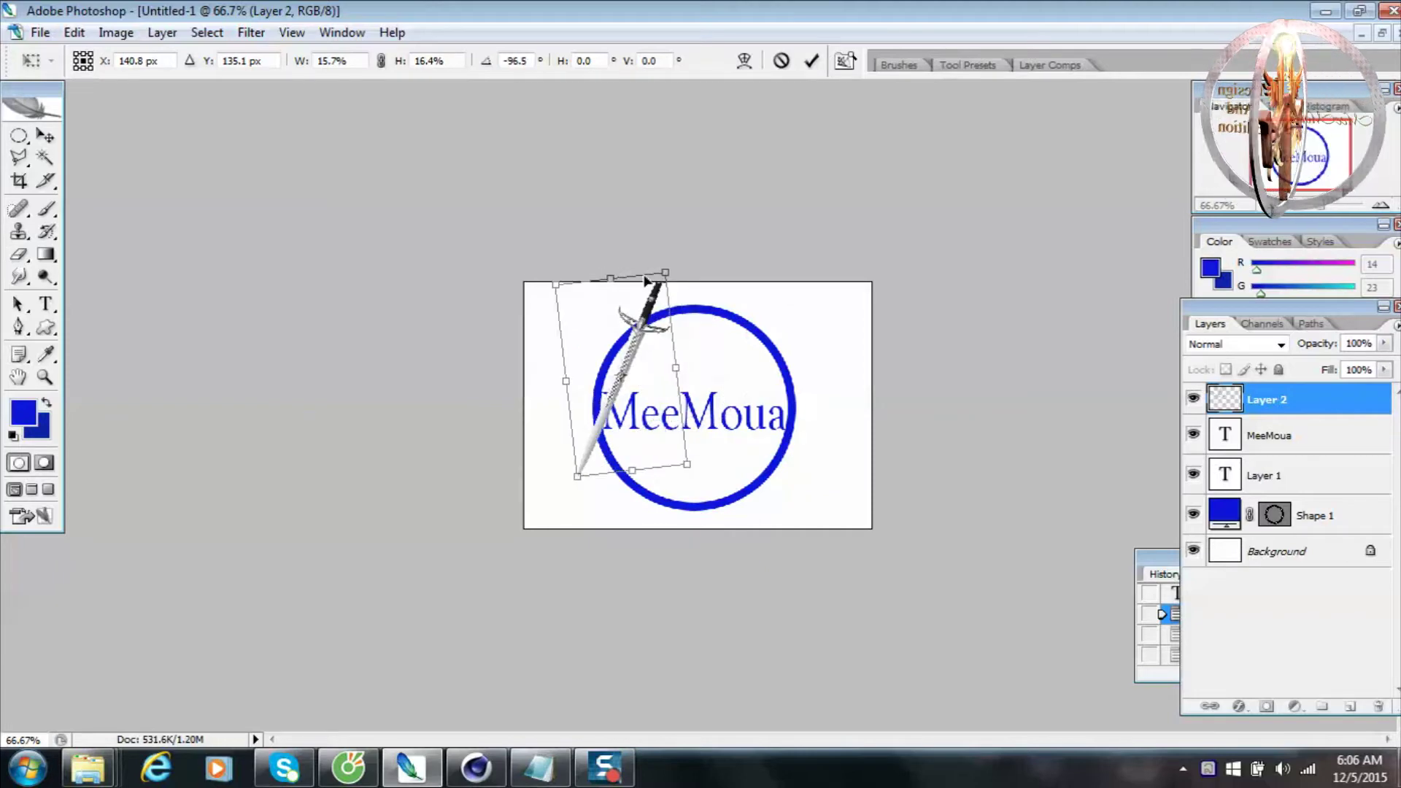
key(Return)
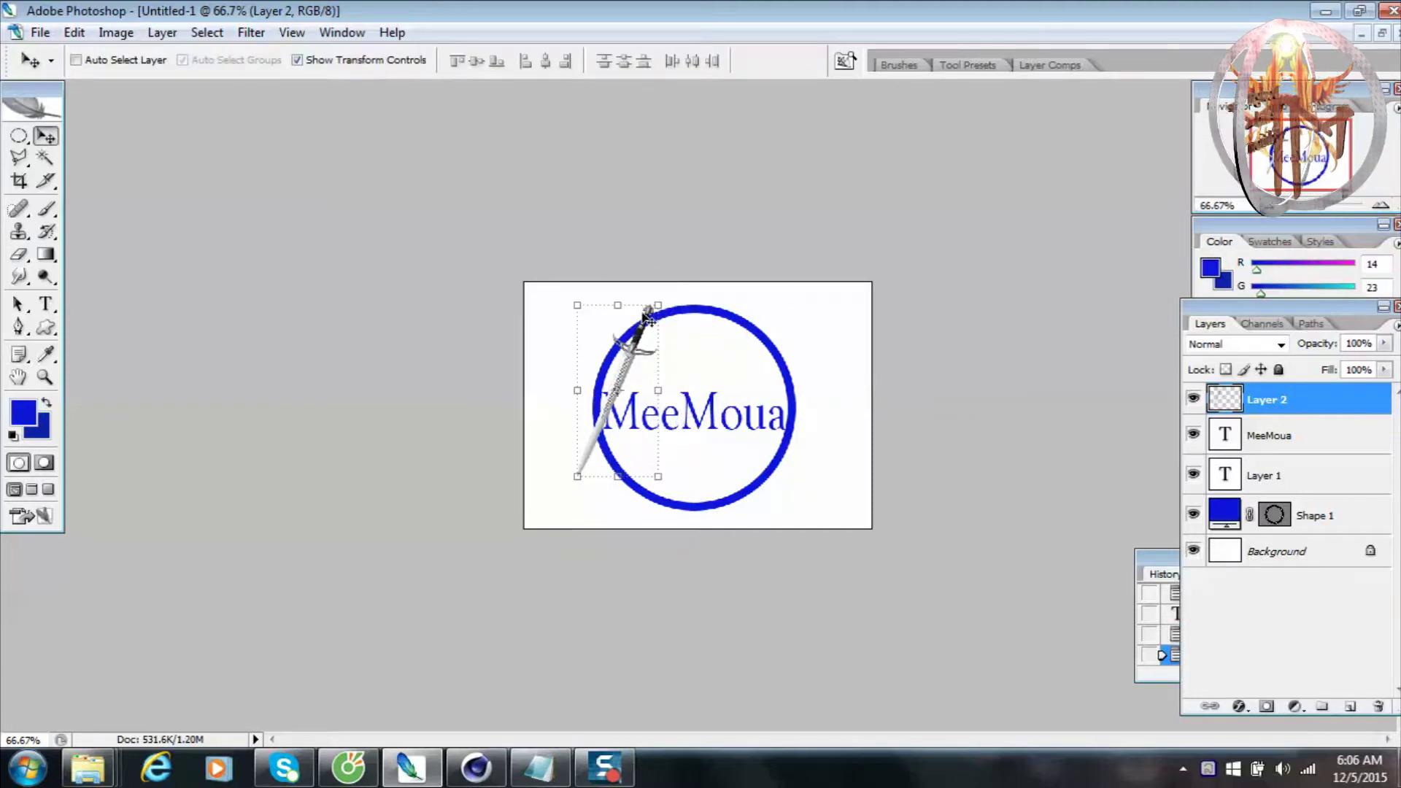
mouse_move(645, 313)
mouse_down()
mouse_move(724, 313)
mouse_move(705, 362)
mouse_move(735, 321)
mouse_up()
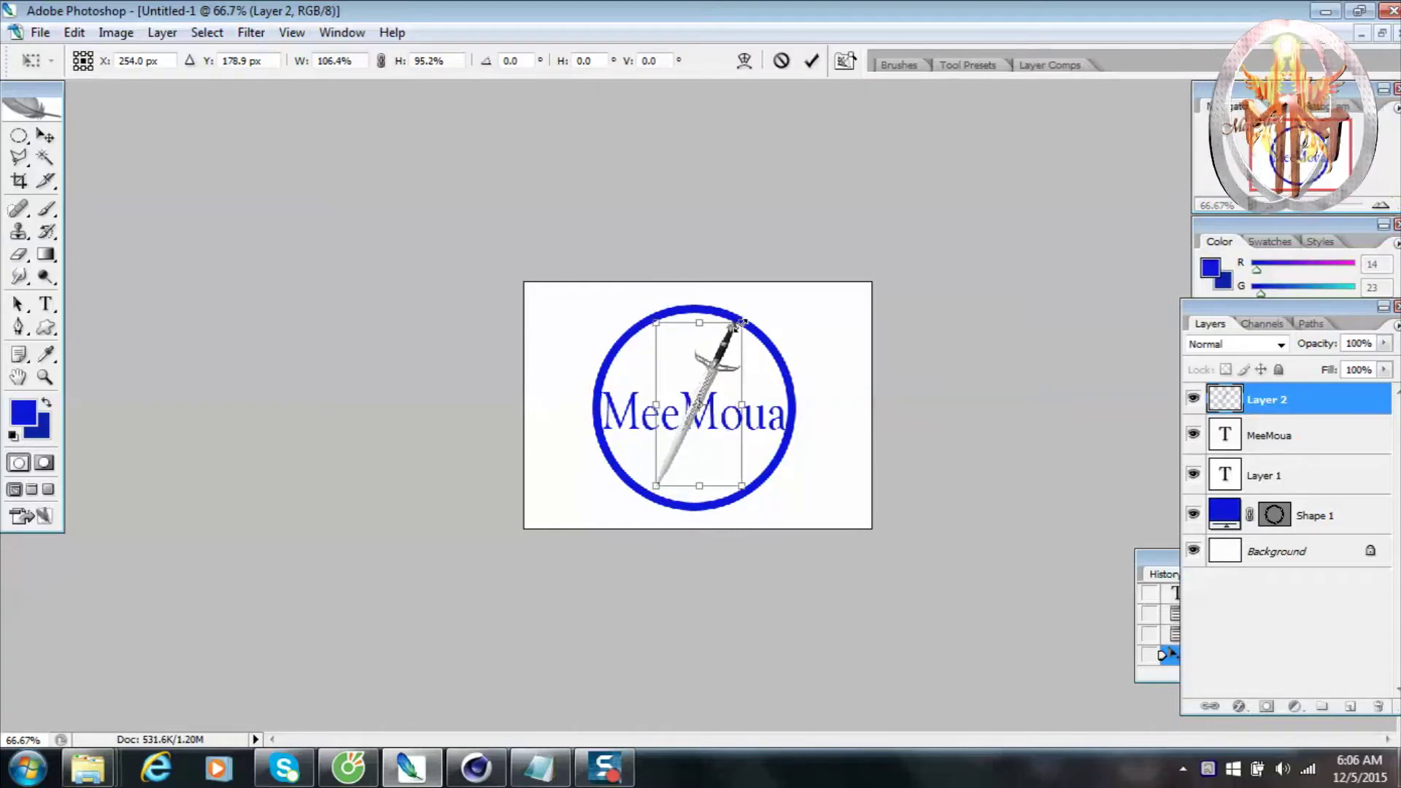
key(Return)
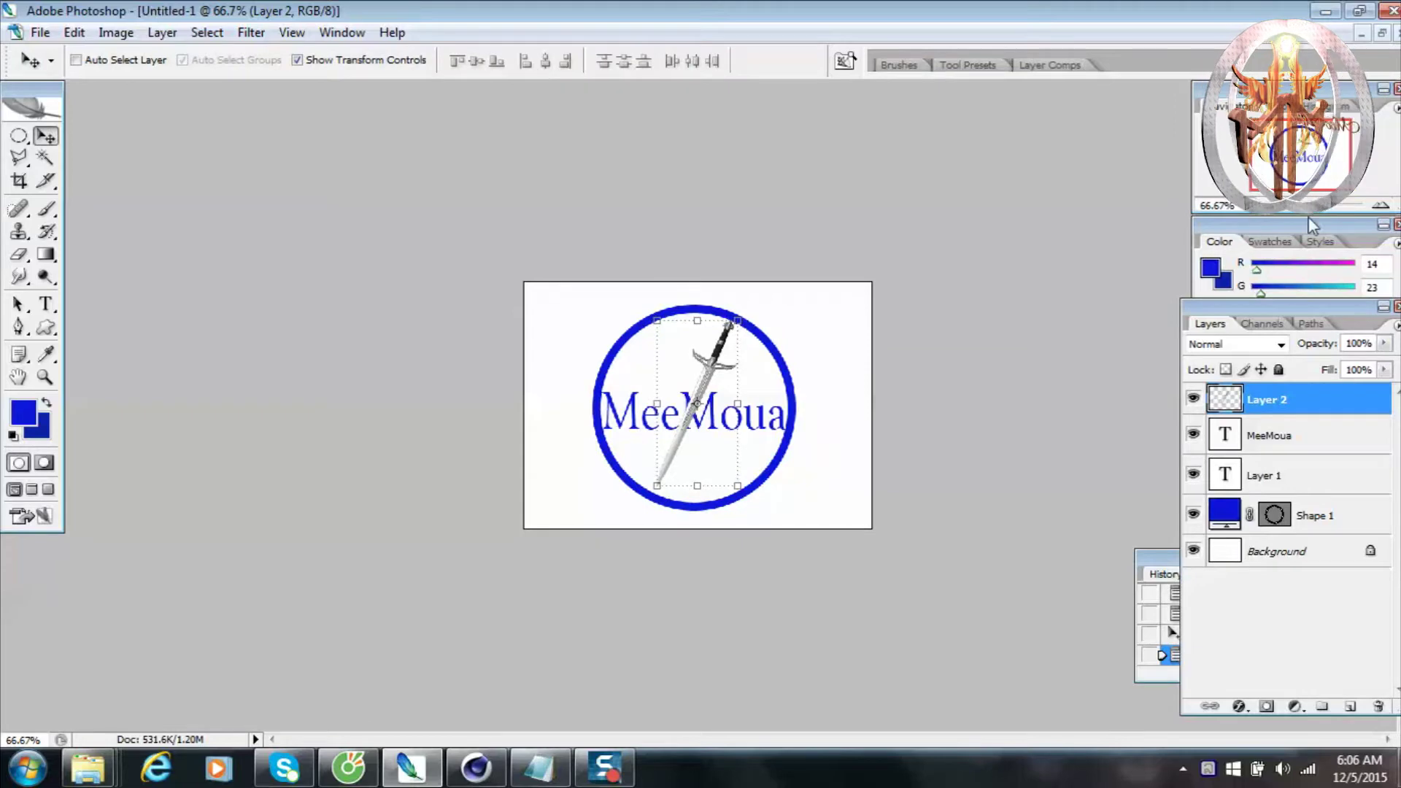
At 200% zoom, widen the sword to about 106% and stretch it slightly taller.
click(1380, 205)
click(1380, 205)
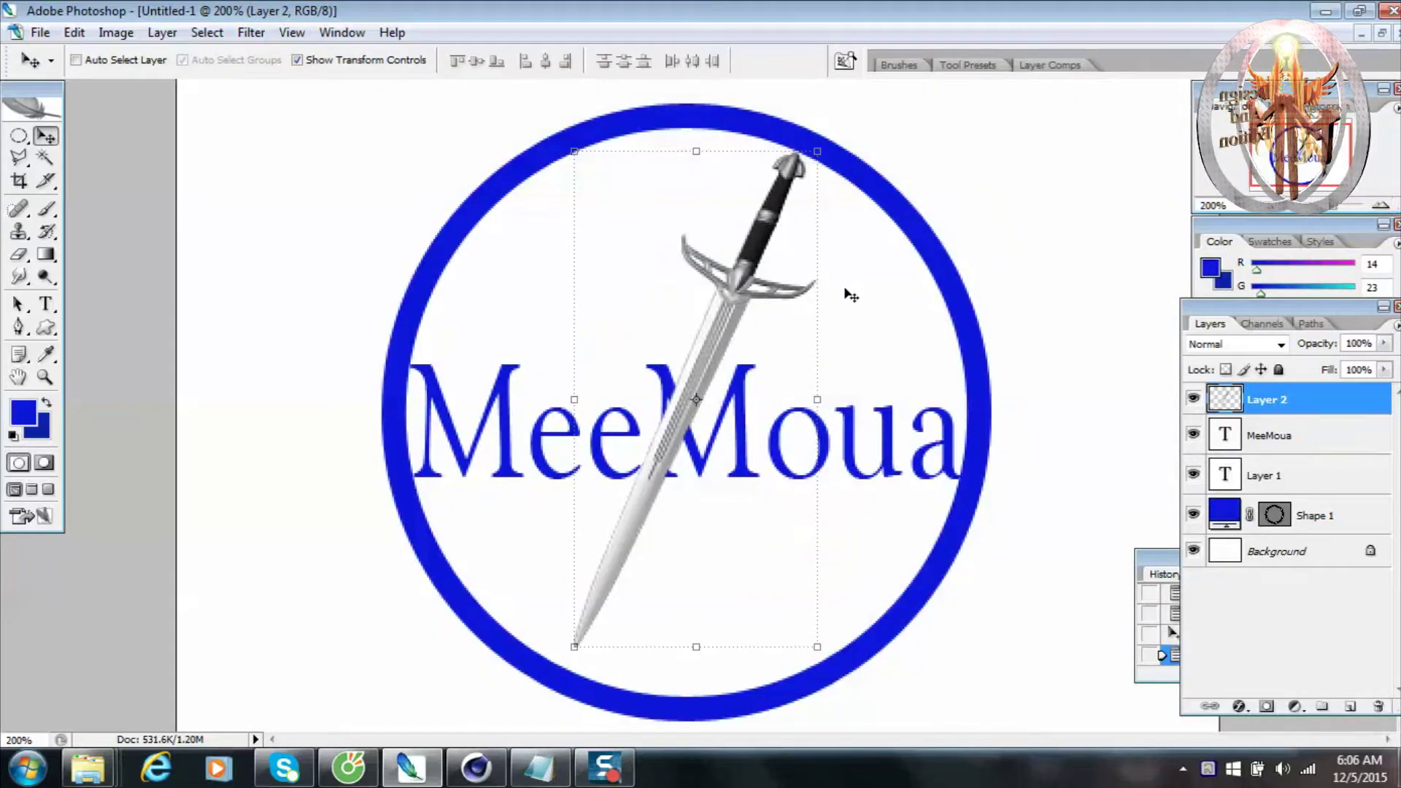
drag(817, 299, 834, 302)
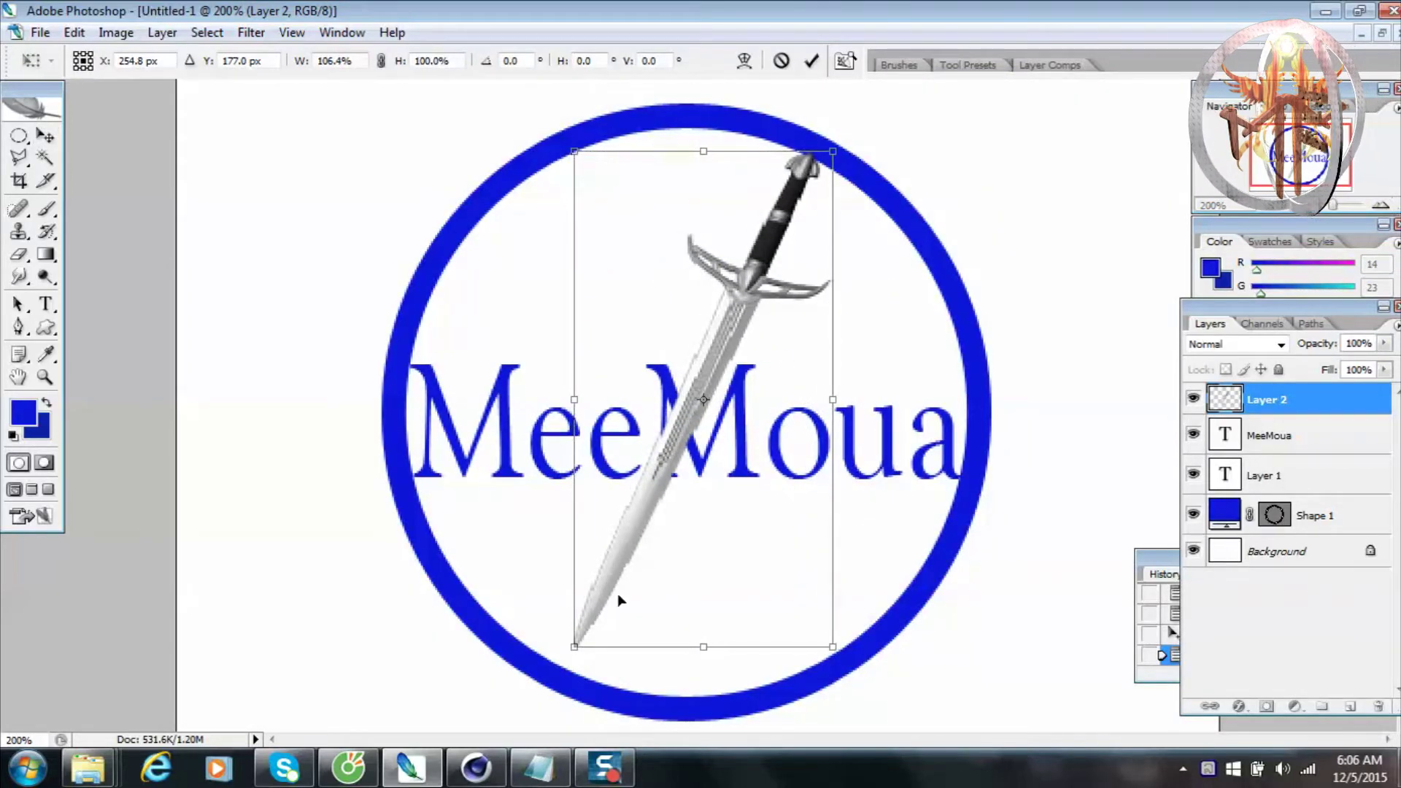
drag(574, 647, 583, 665)
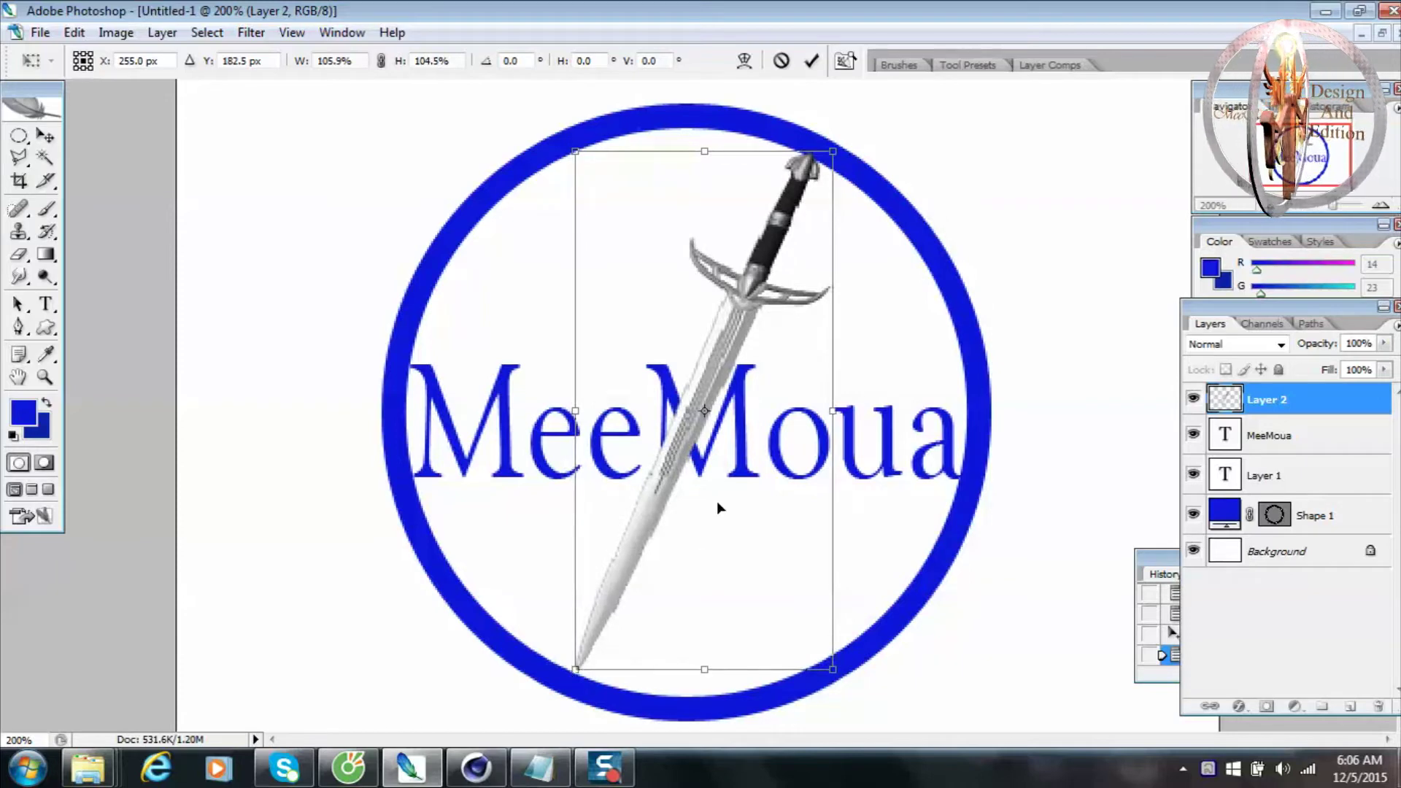
key(Return)
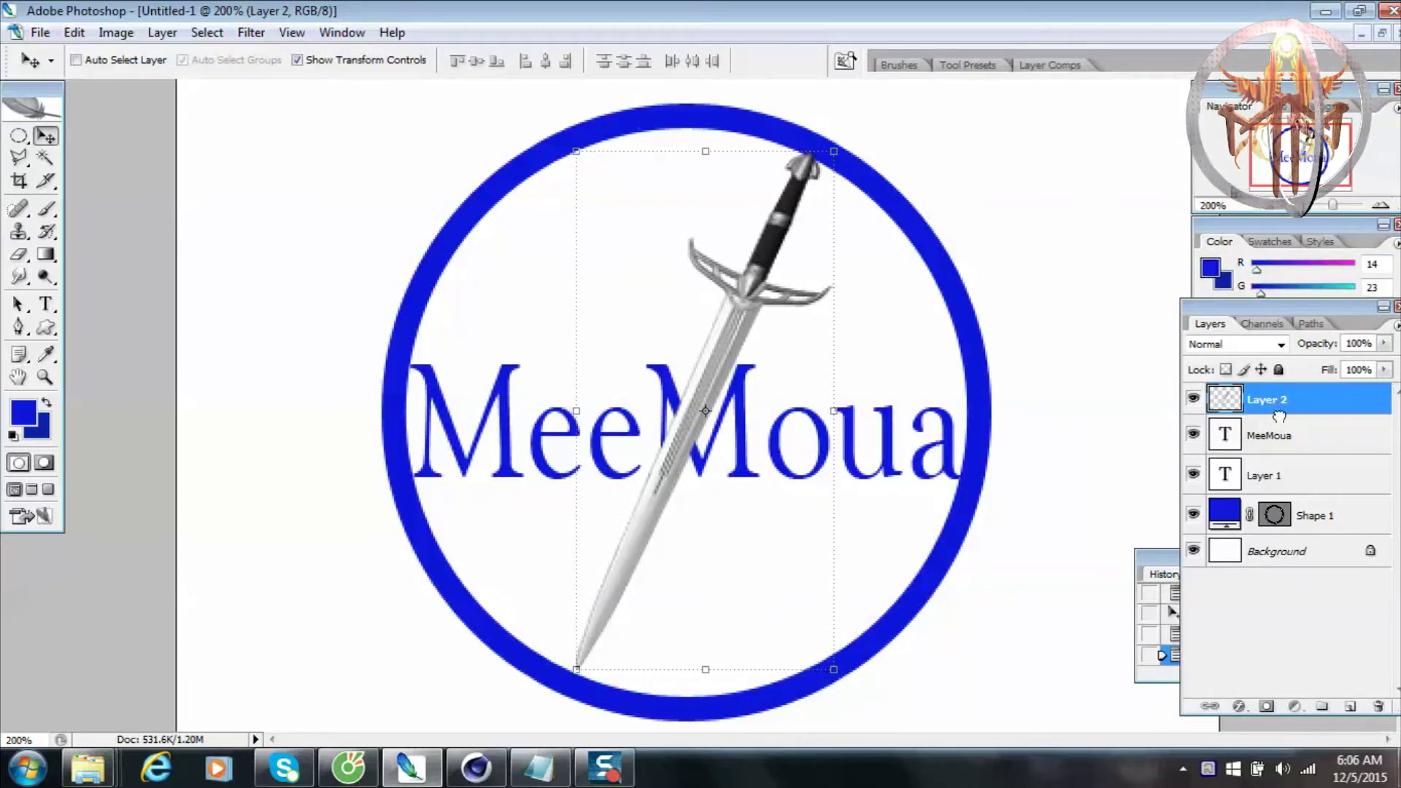
Duplicate the sword layer and rotate the copy about -62° so the swords form an X.
drag(1267, 399, 1350, 706)
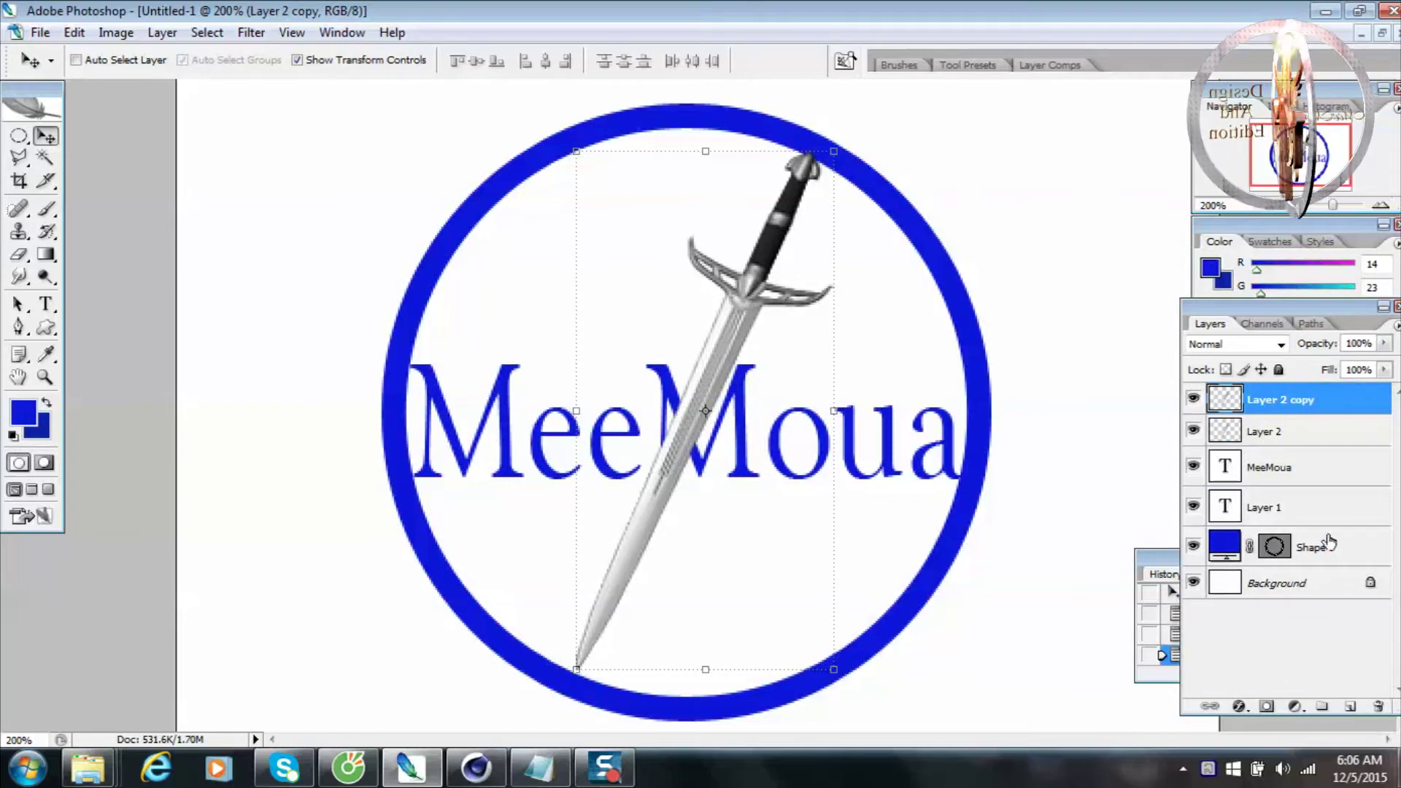
drag(851, 222, 582, 170)
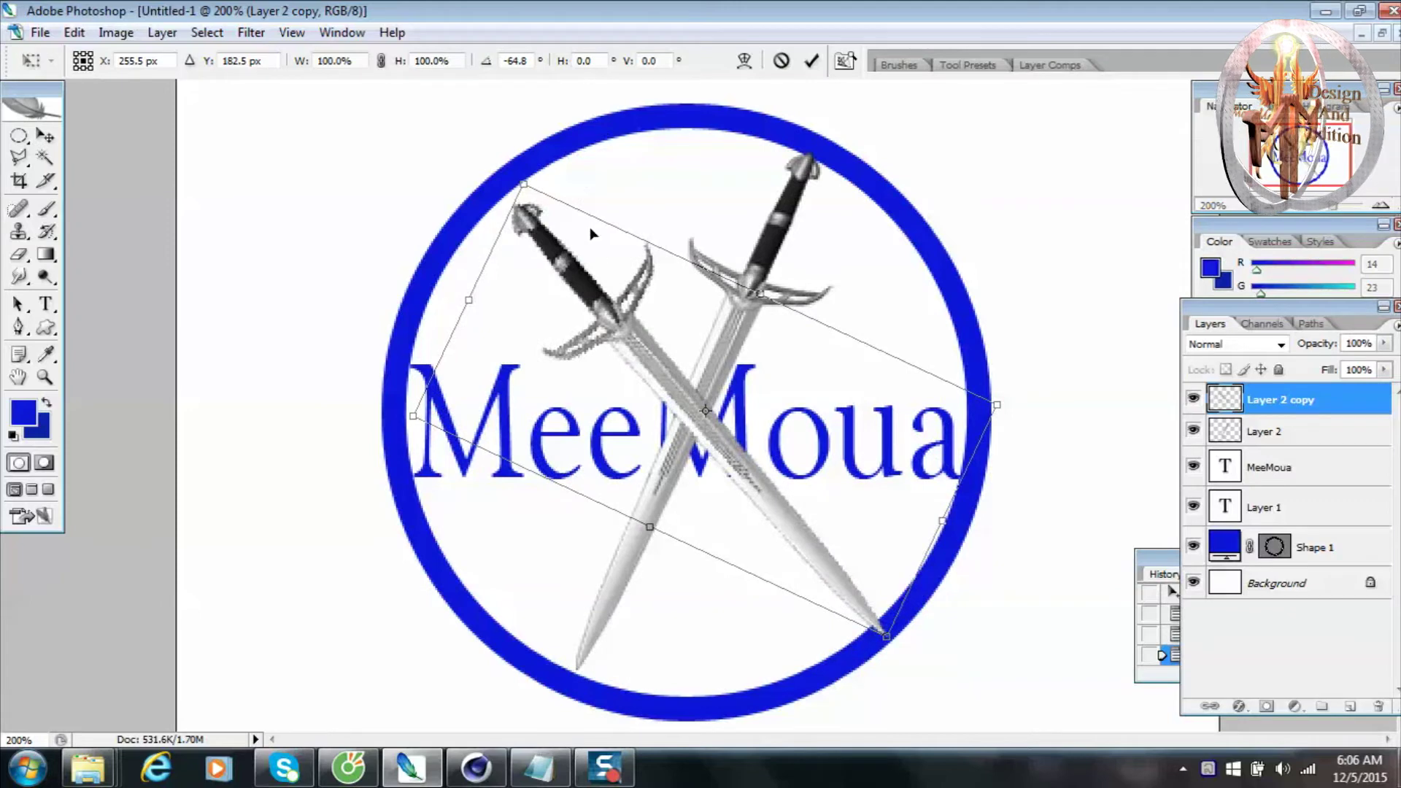
drag(605, 268, 572, 248)
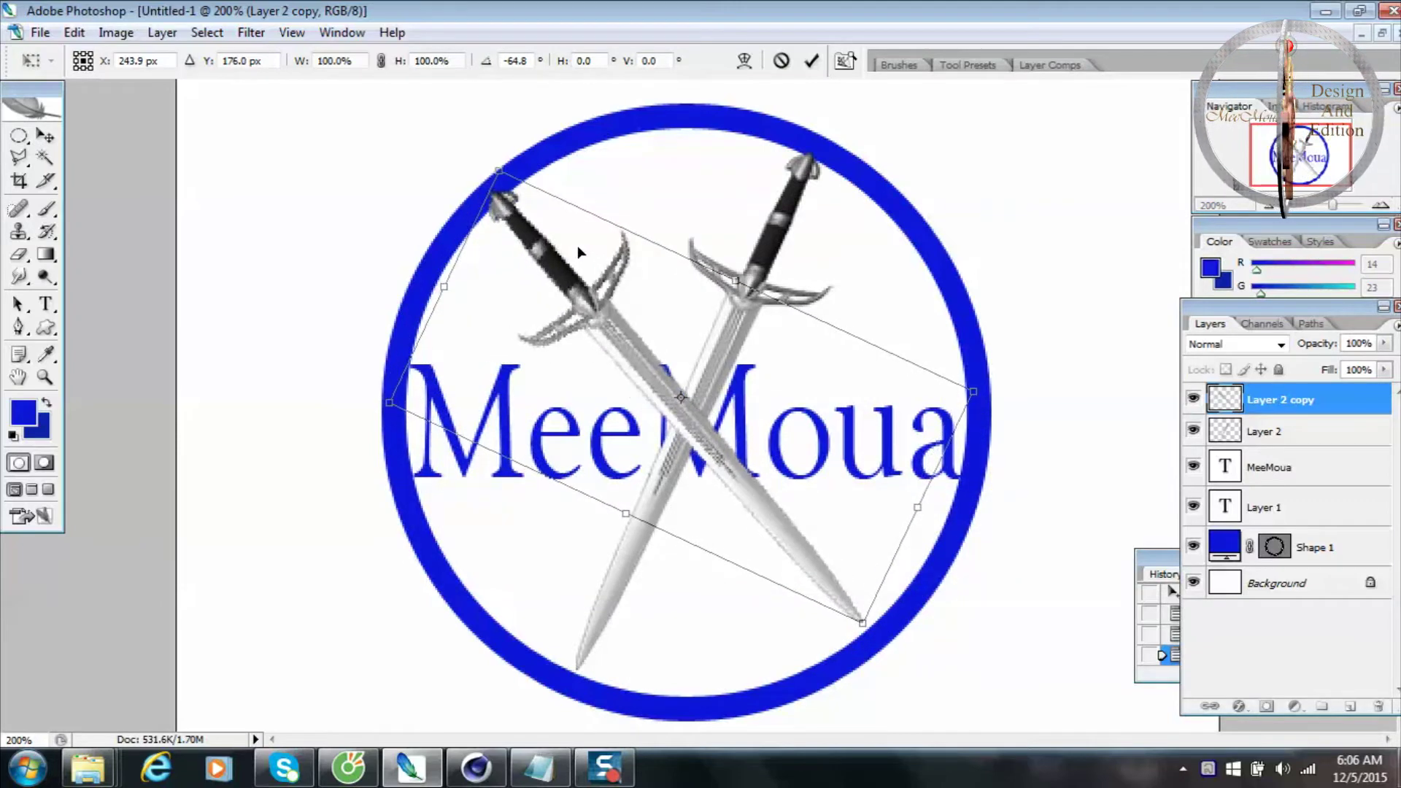
drag(573, 248, 582, 258)
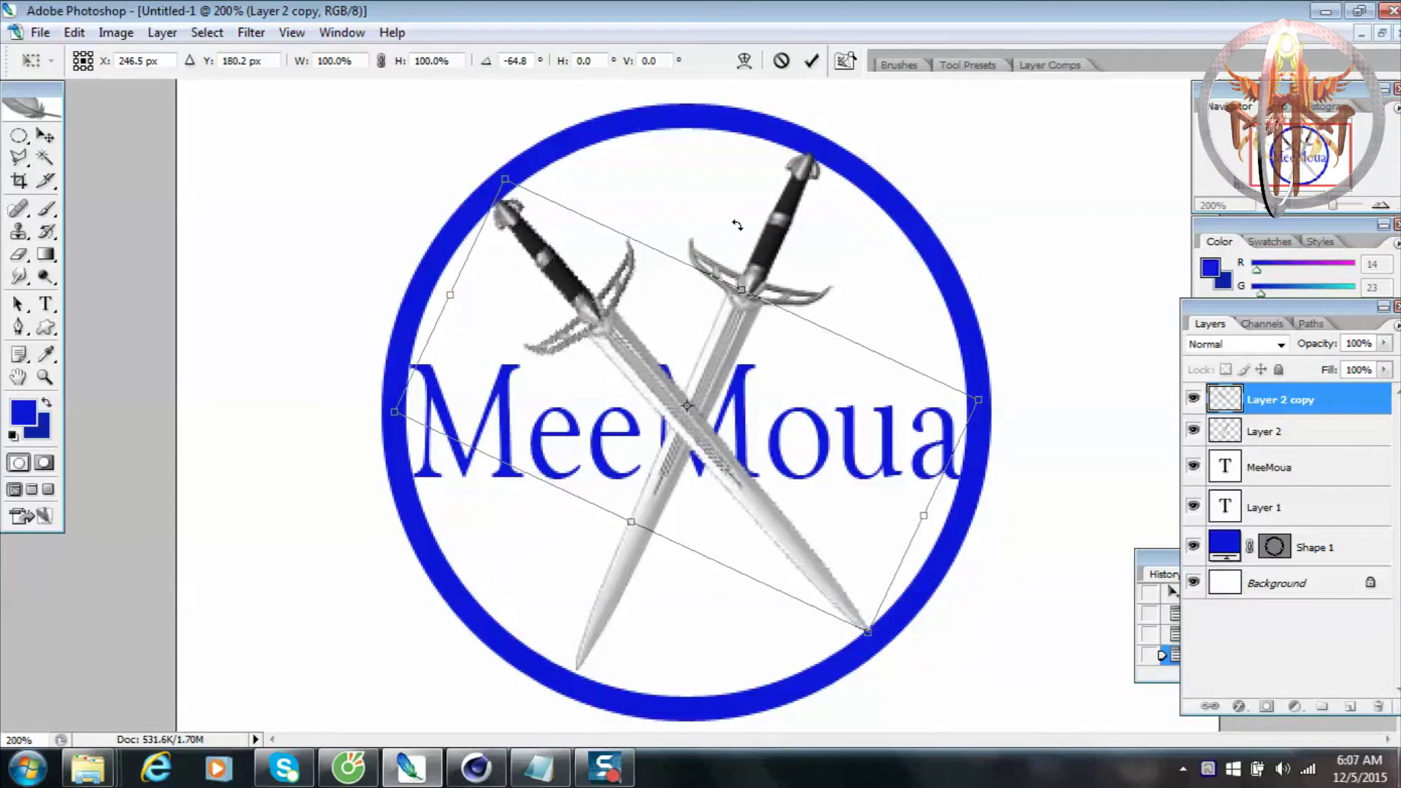
drag(733, 224, 743, 226)
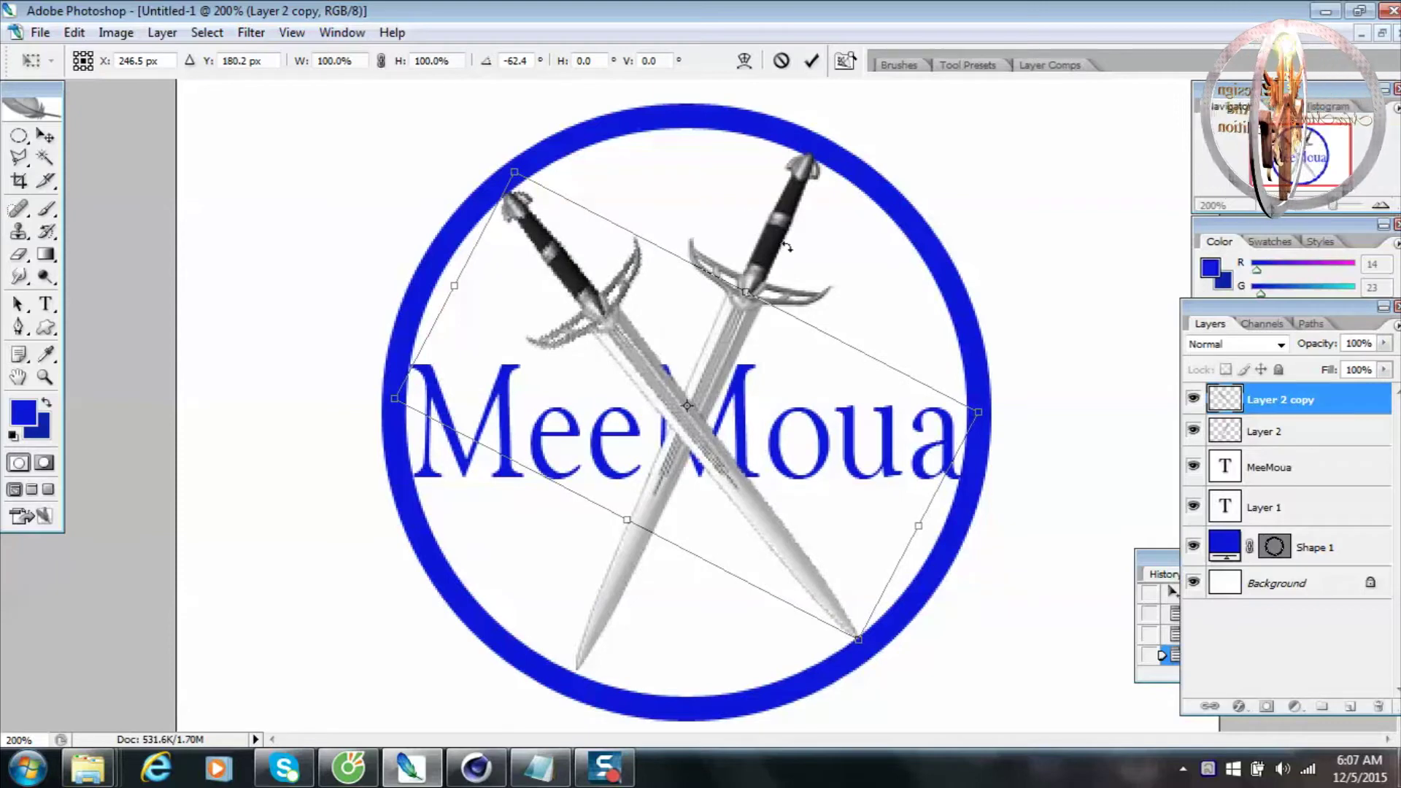
key(Return)
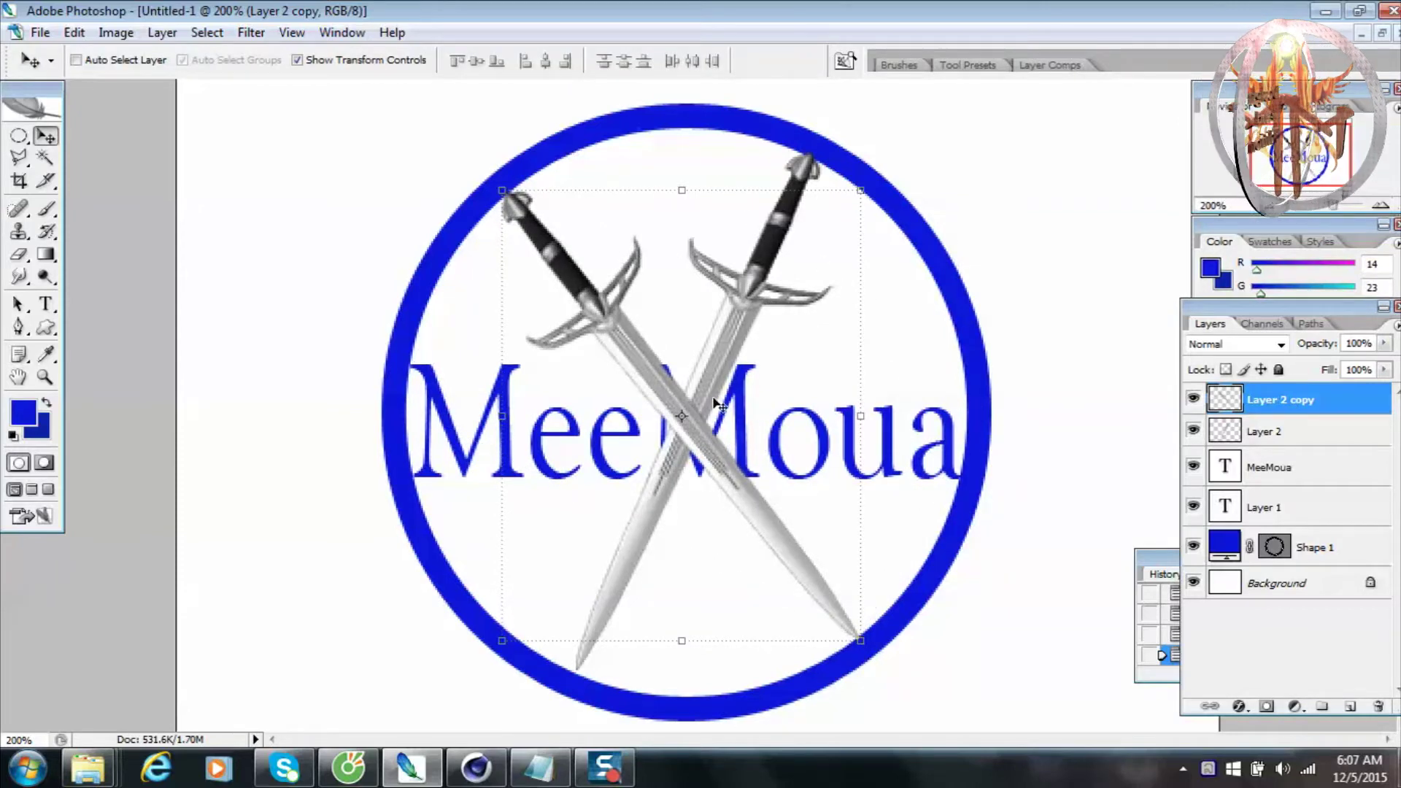
Move the MeeMoua text layer above the swords and hide the white Background layer.
click(1284, 433)
click(1295, 407)
shift+click(1296, 431)
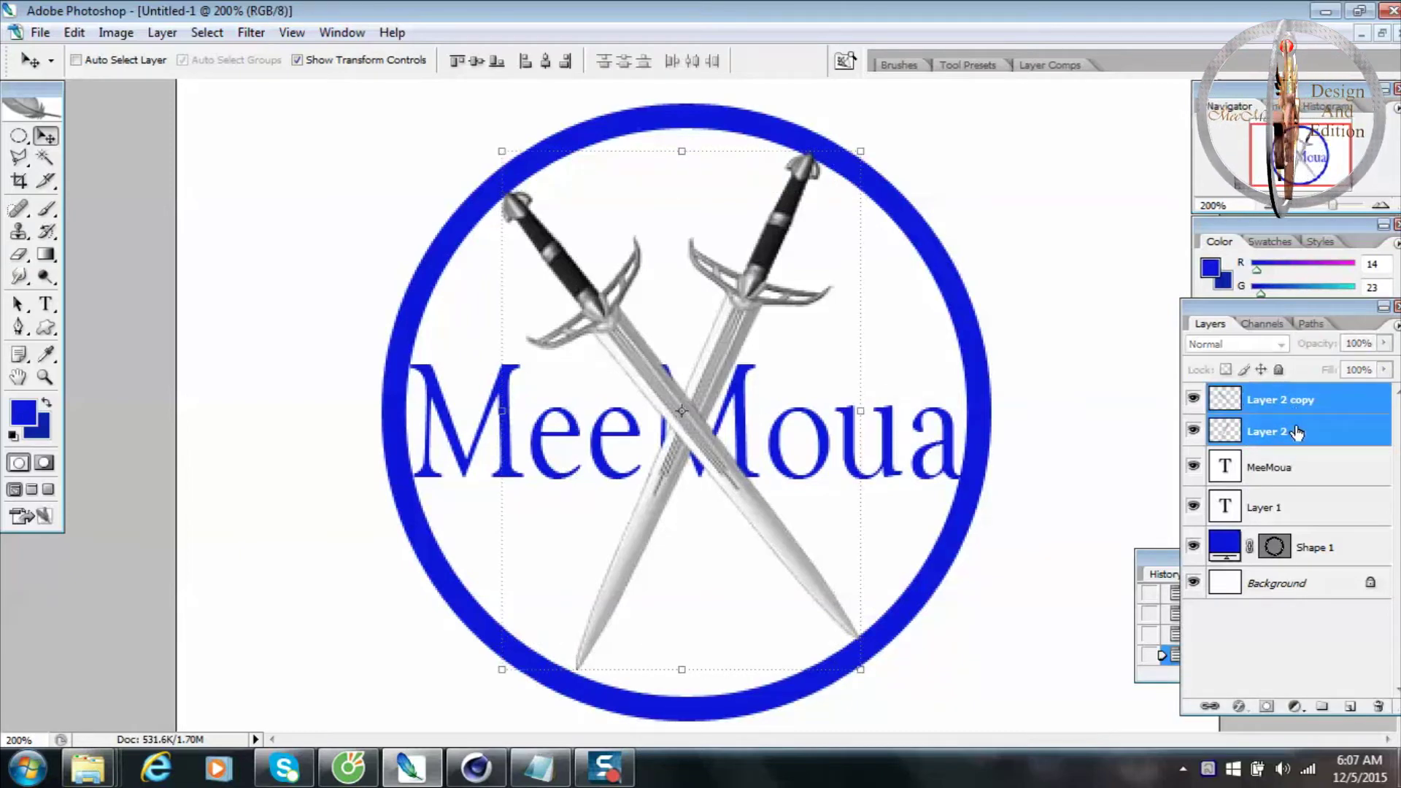
click(1297, 429)
click(1272, 469)
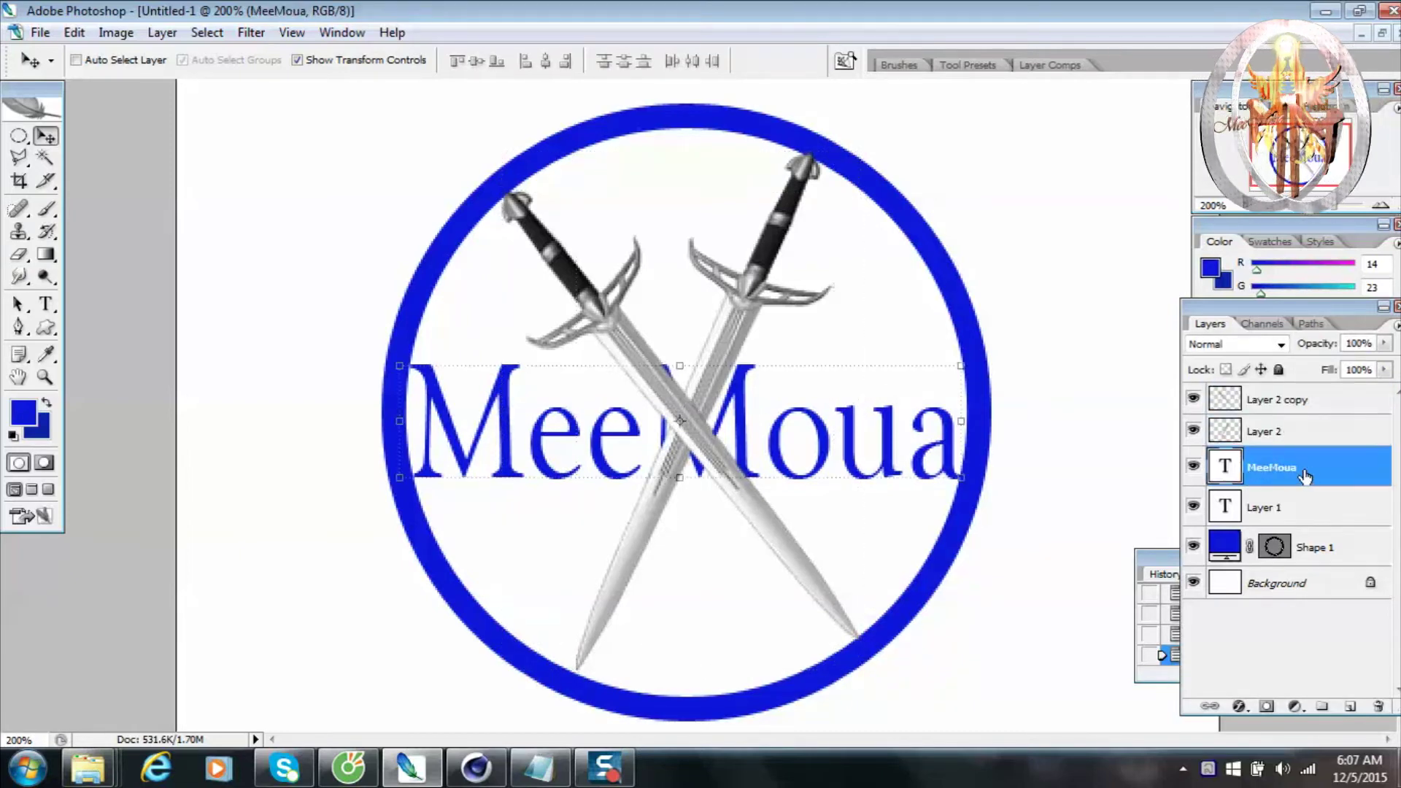
drag(1303, 396, 1303, 394)
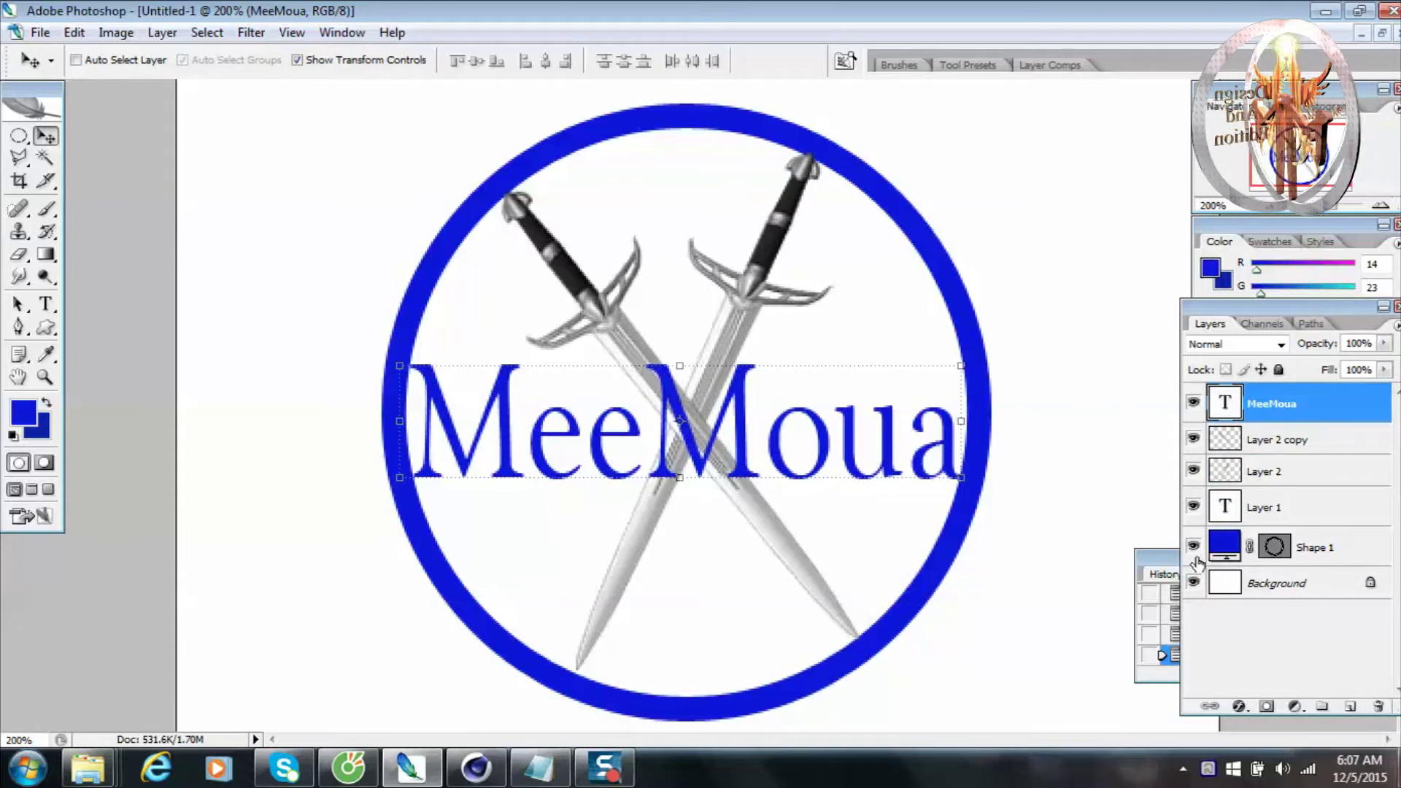
click(1193, 584)
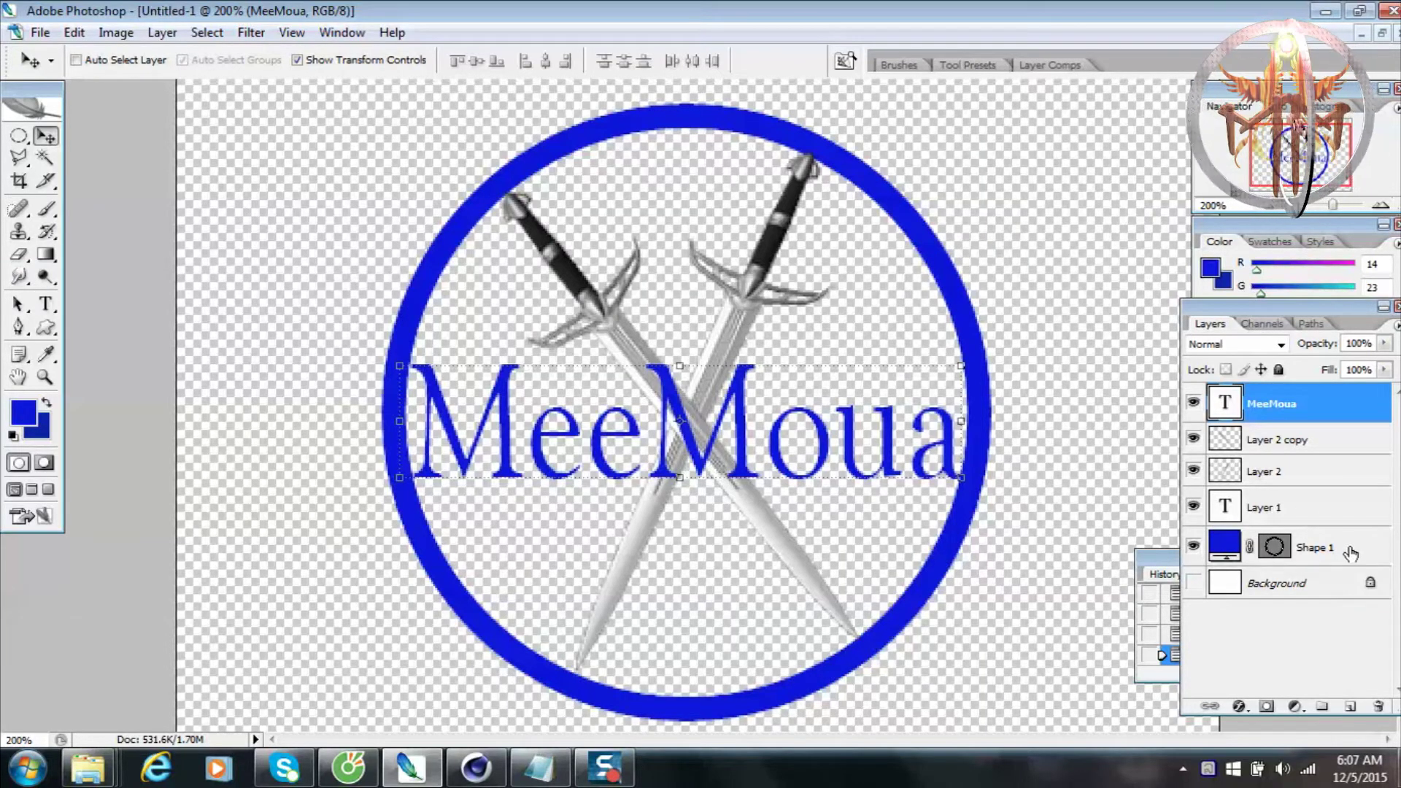
Merge the circle, swords and text with Merge Visible on Layer 2 copy.
click(1318, 515)
click(1317, 548)
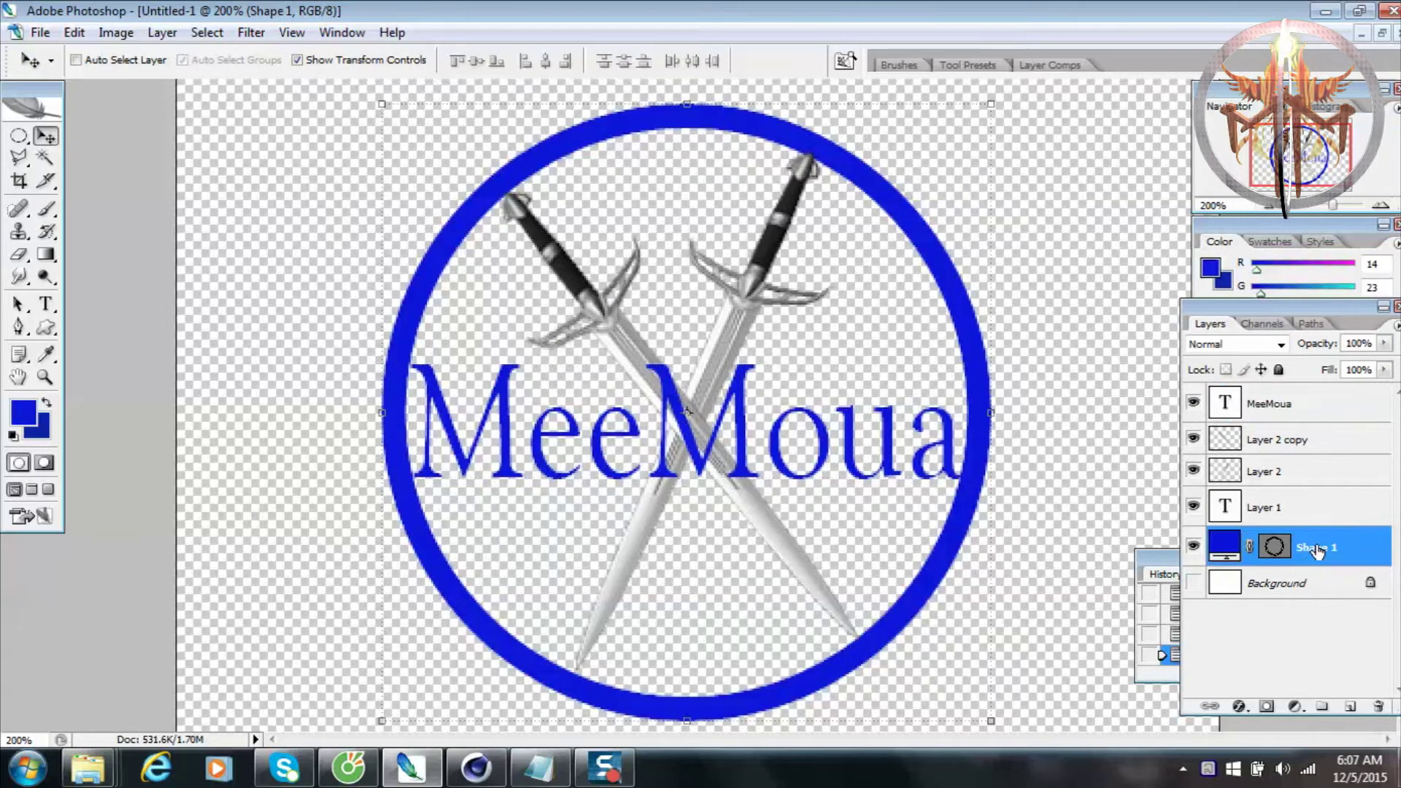
click(1308, 514)
right_click(1301, 503)
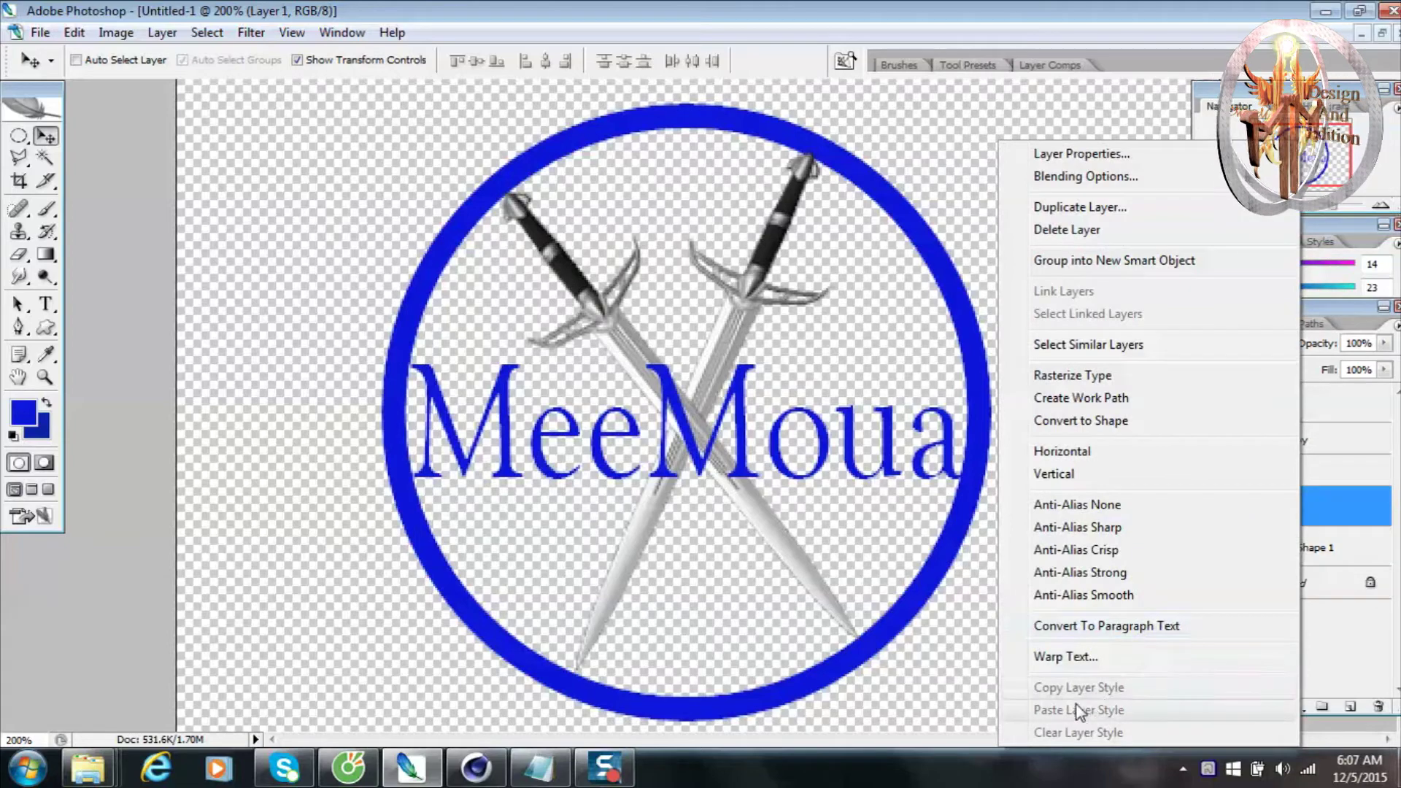
click(1352, 552)
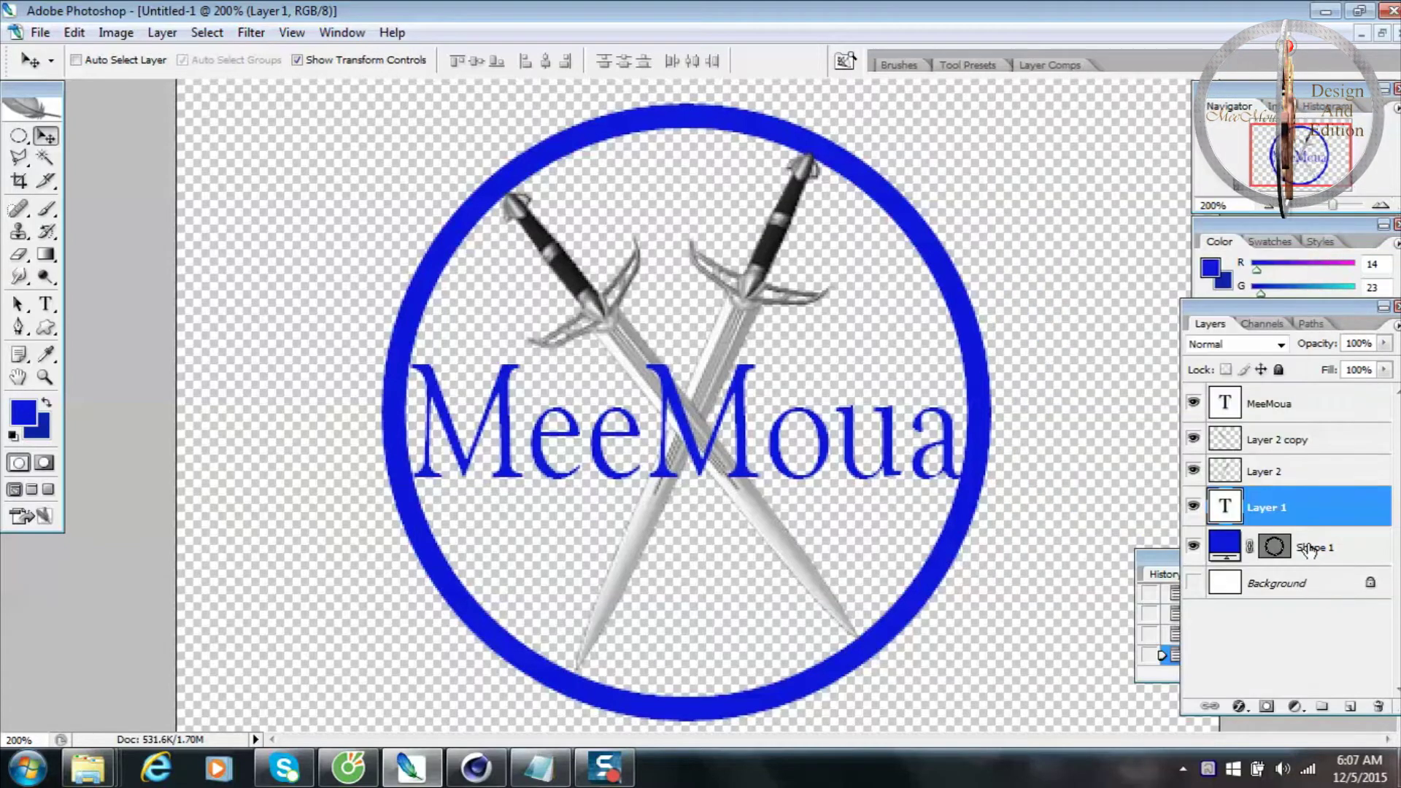
click(1311, 549)
click(1296, 446)
right_click(1298, 446)
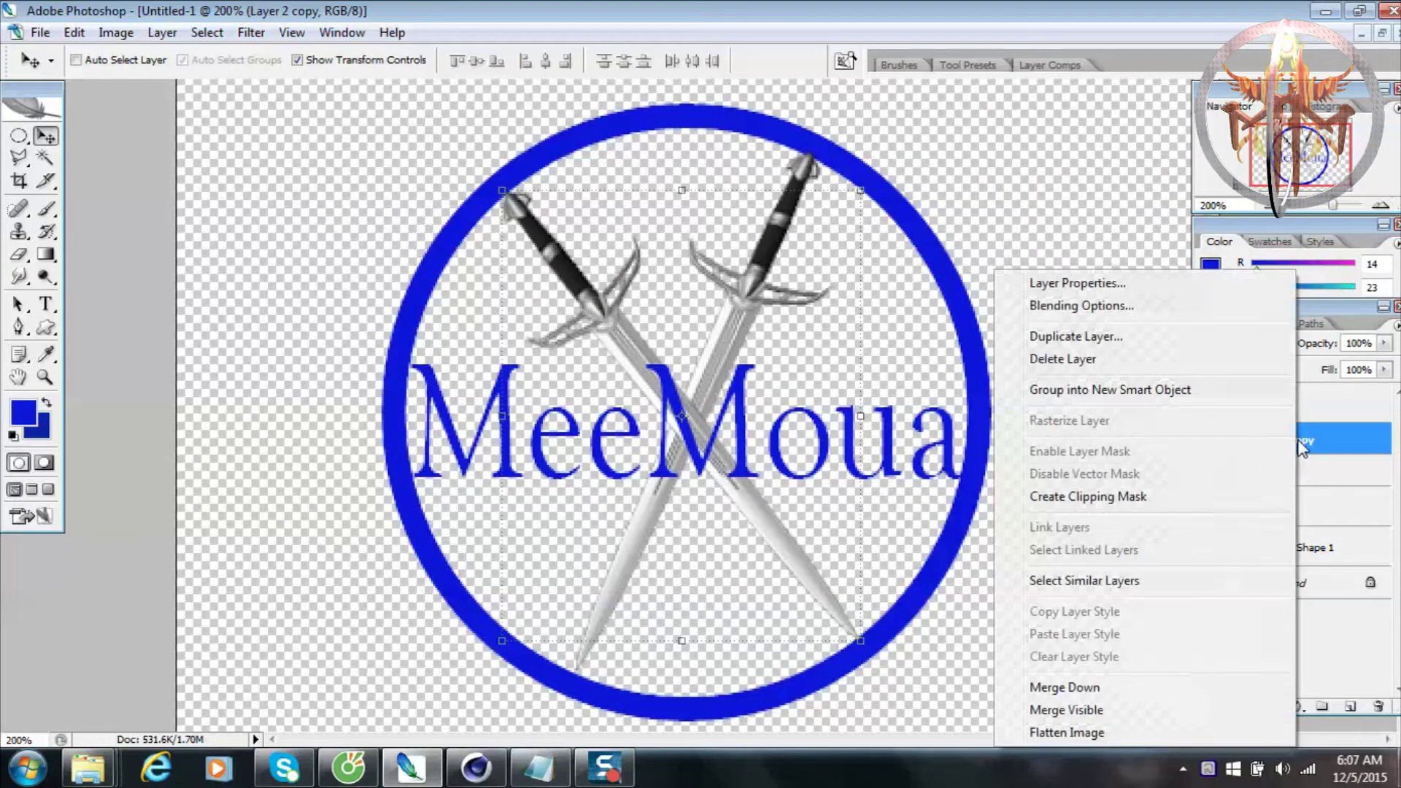
click(1080, 711)
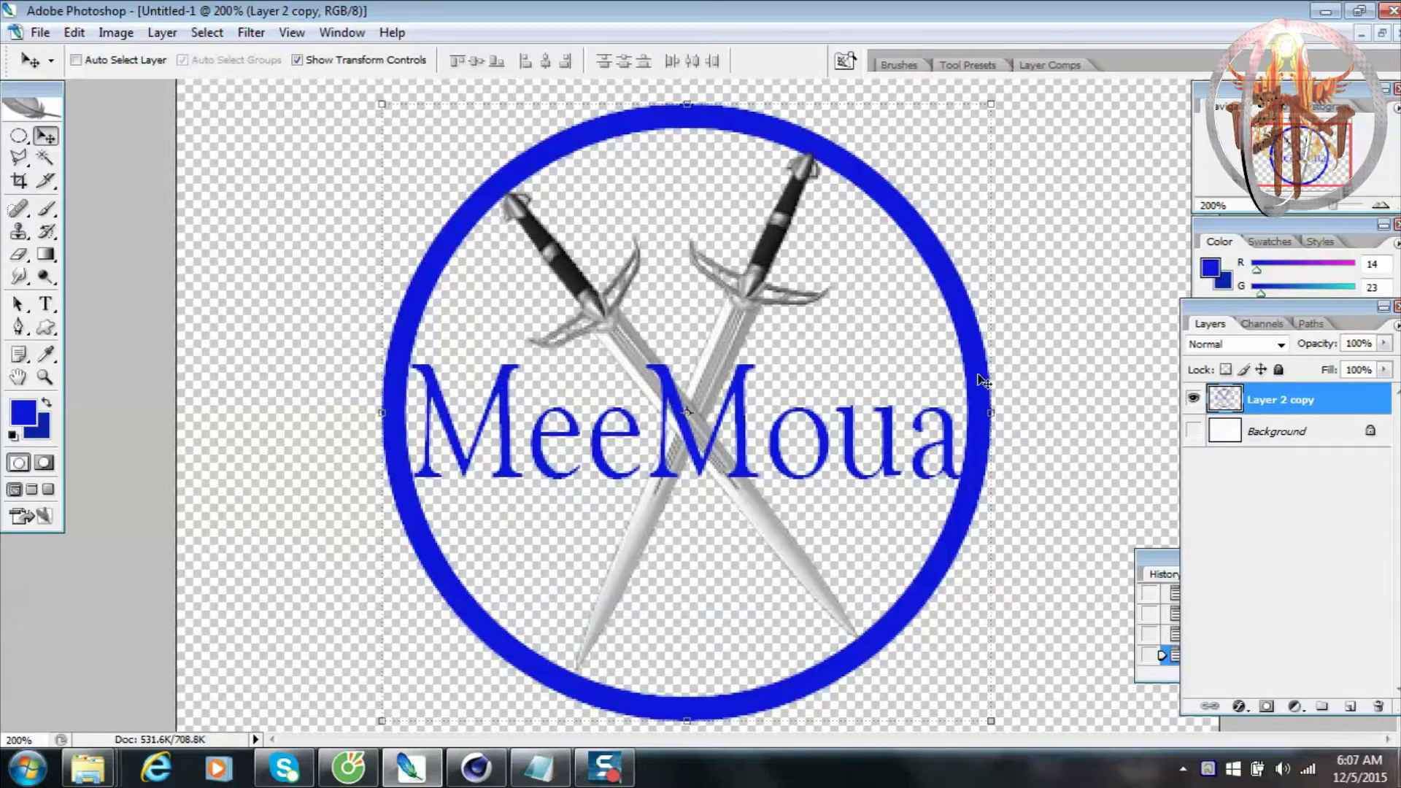
Delete the Background layer, zoom to 100%, and open the Layer 2 copy thumbnail's options.
drag(1263, 435, 1377, 706)
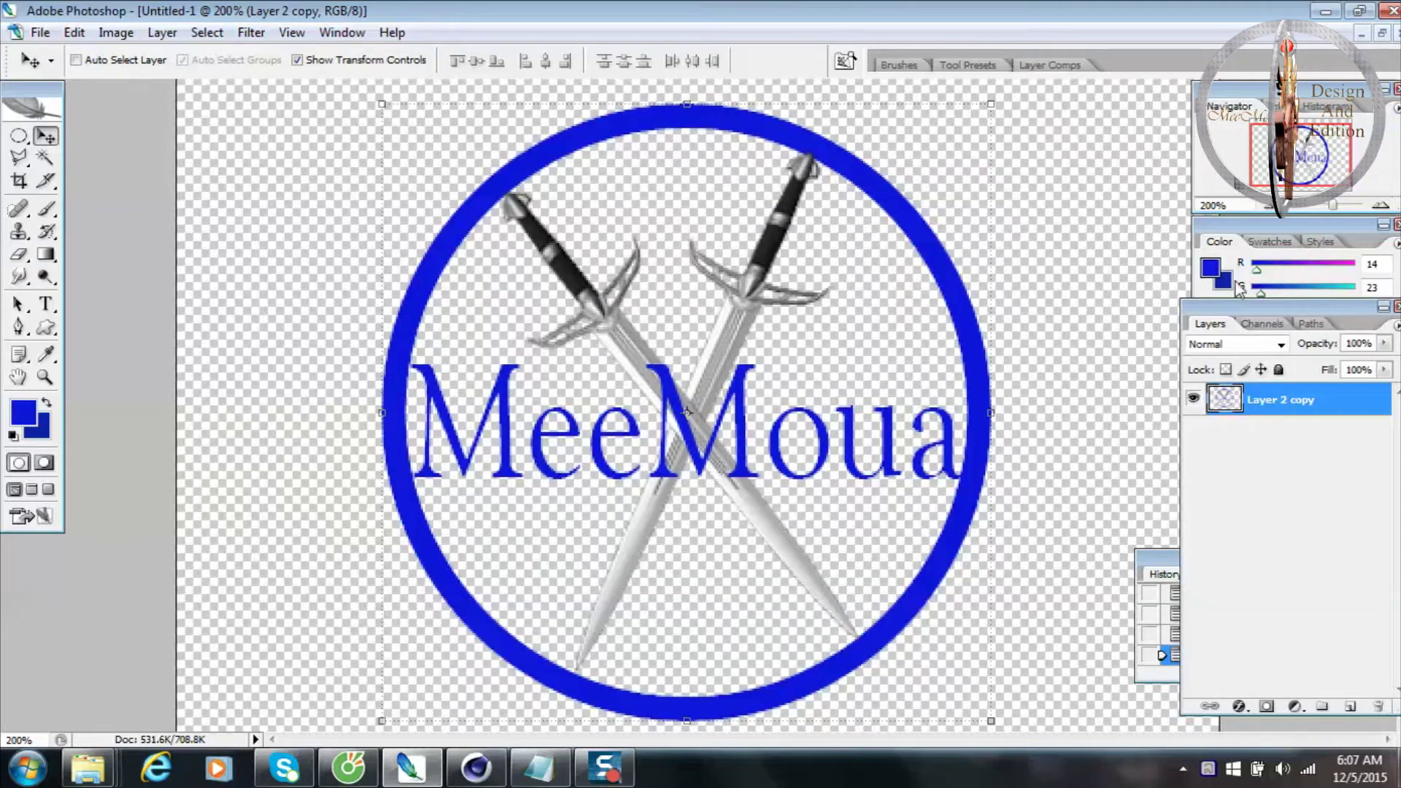
click(1264, 208)
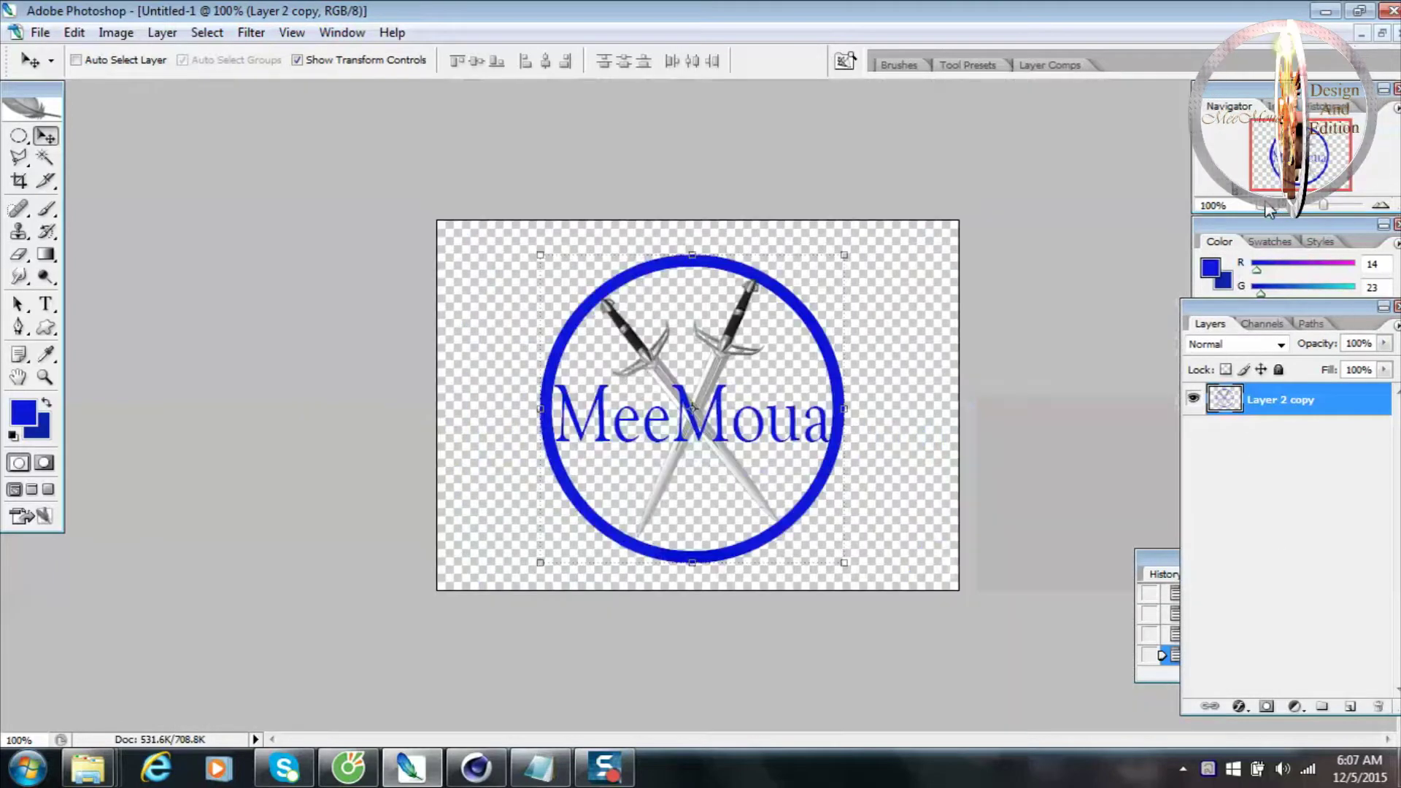
click(45, 181)
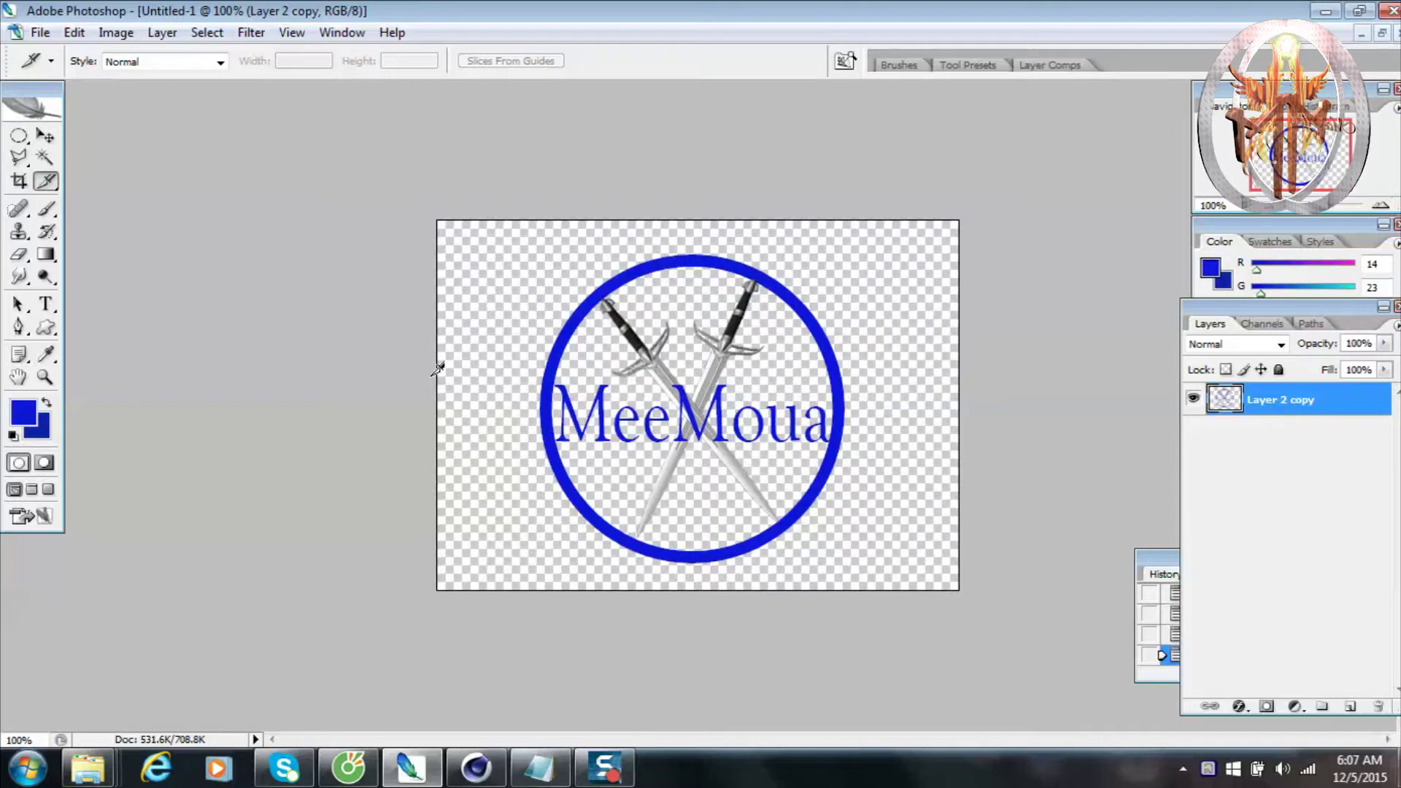
ctrl+click(1228, 401)
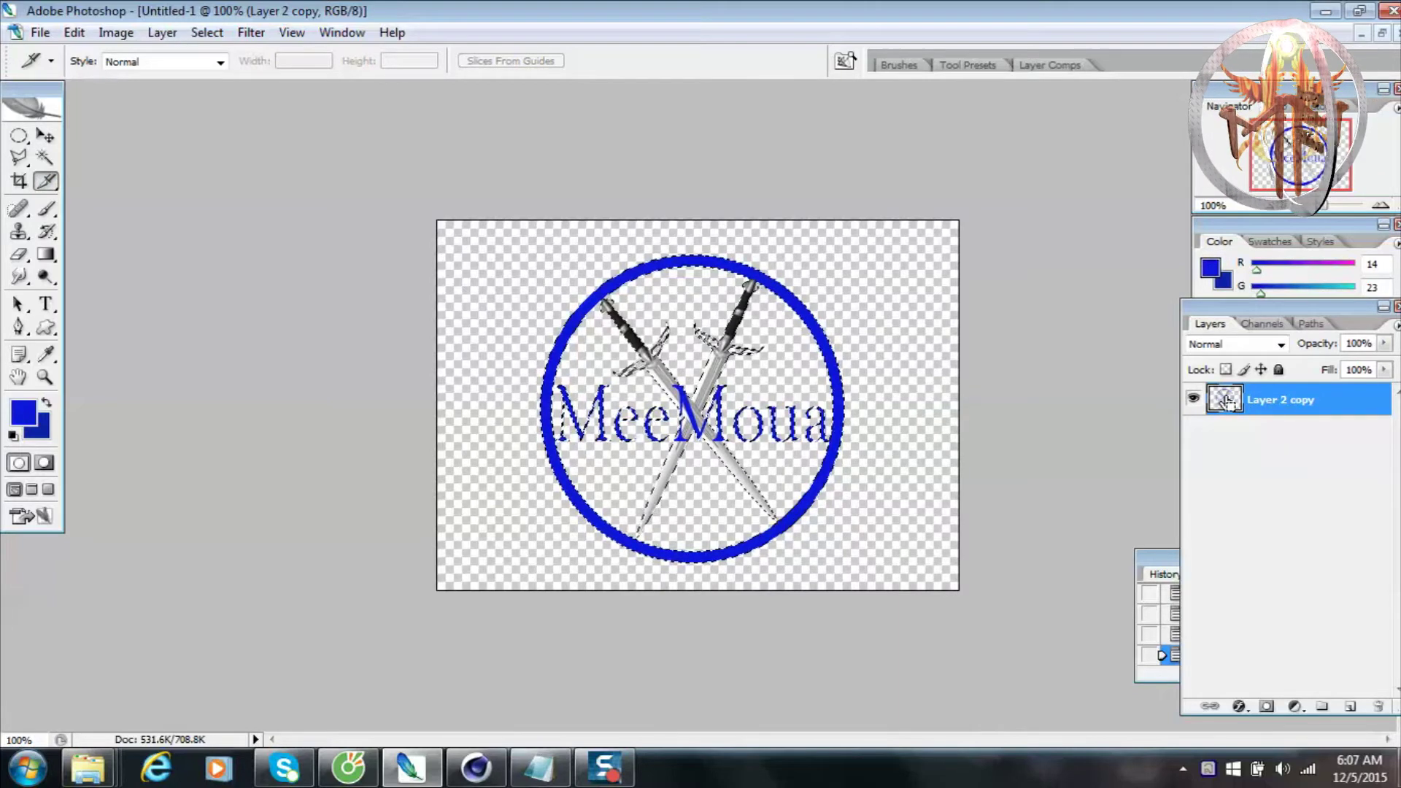
key(ctrl+d)
right_click(1232, 409)
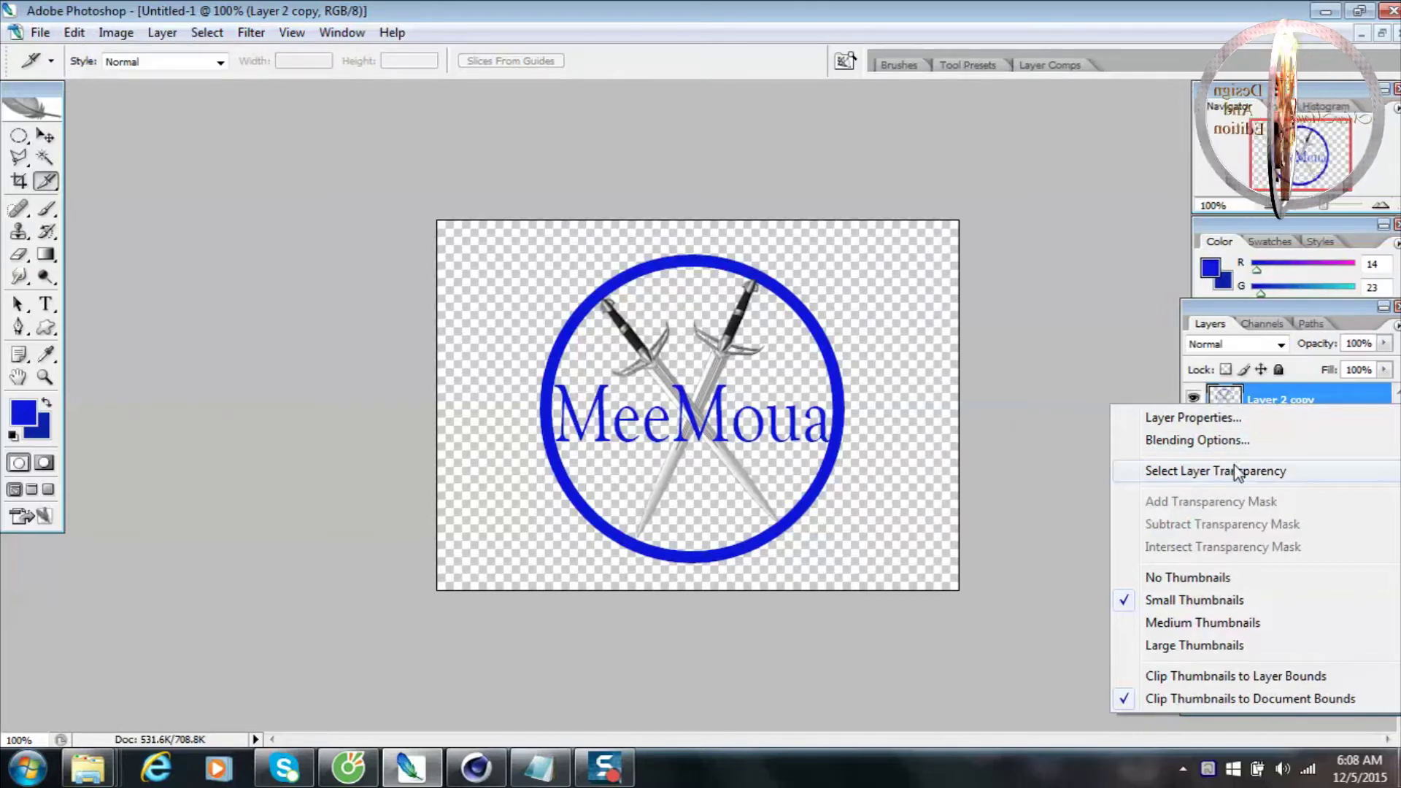
Select the logo's opaque pixels and convert the selection into a 2.0-pixel work path.
click(1215, 471)
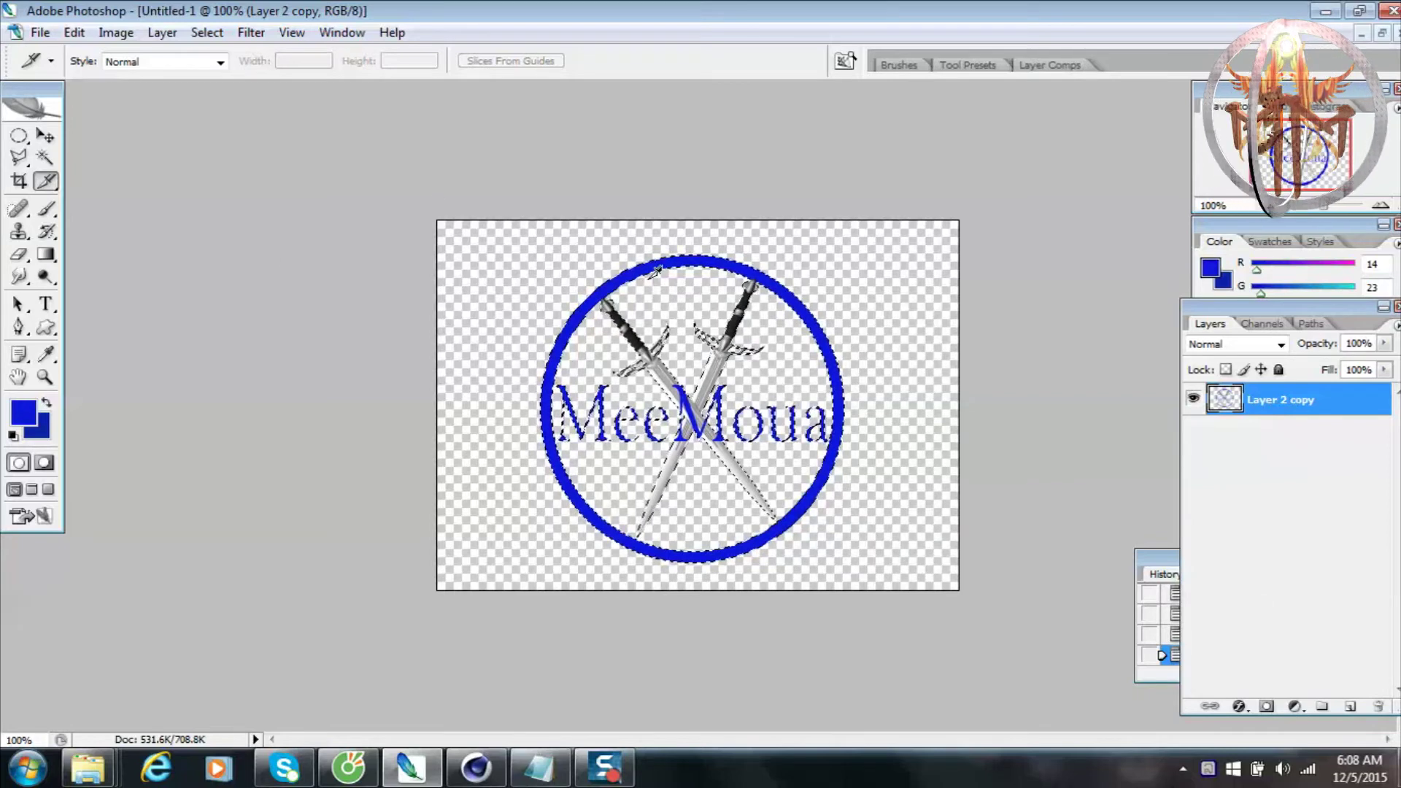
right_click(618, 275)
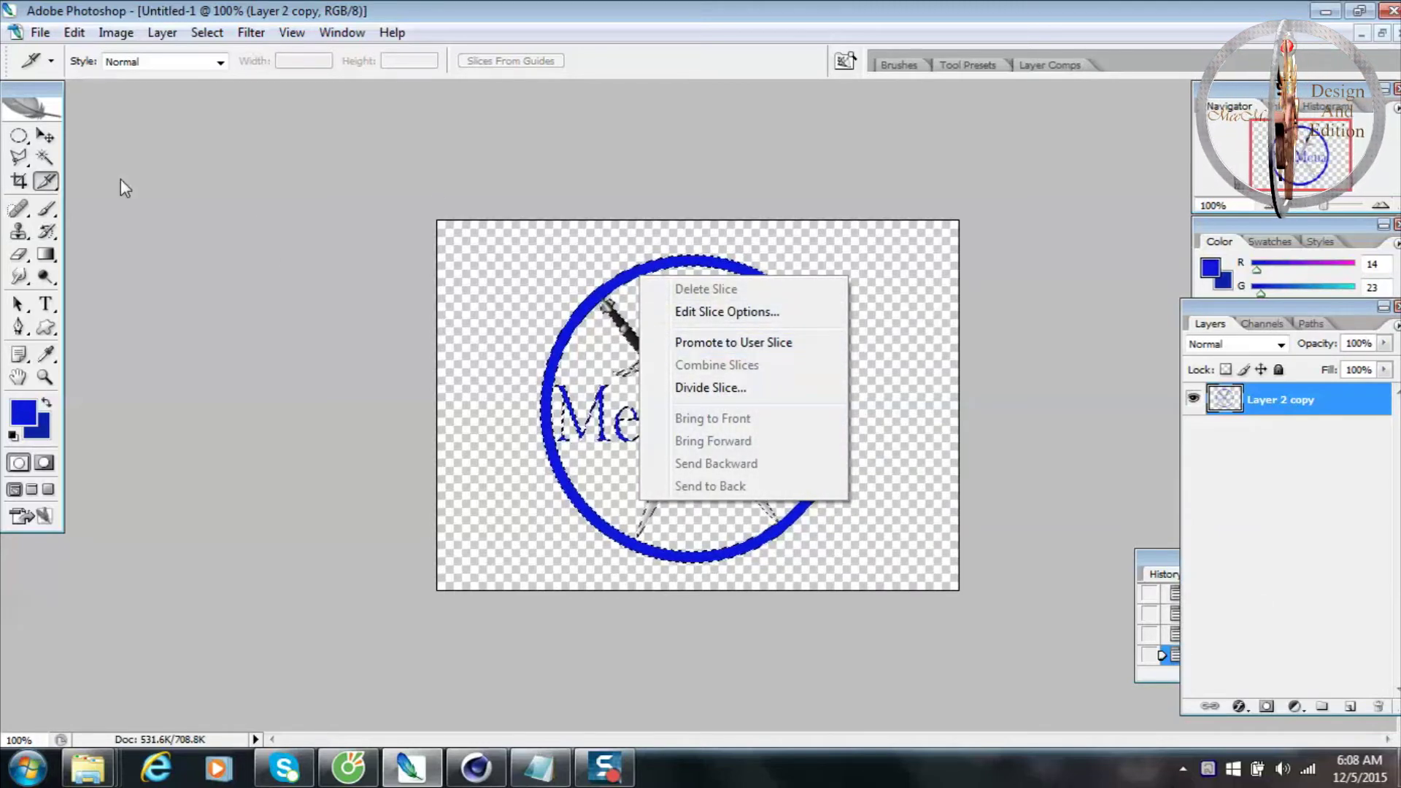
click(46, 159)
click(45, 159)
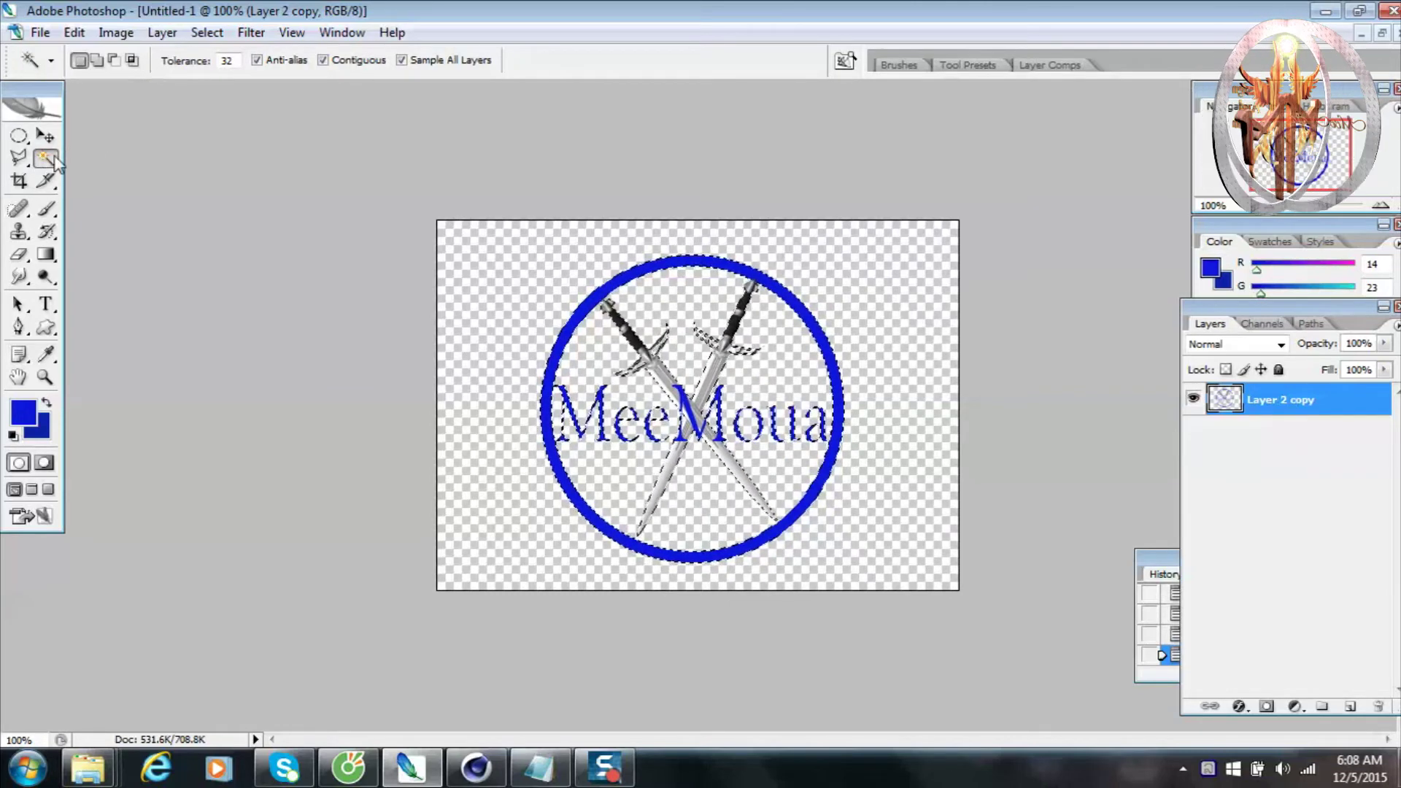
right_click(602, 301)
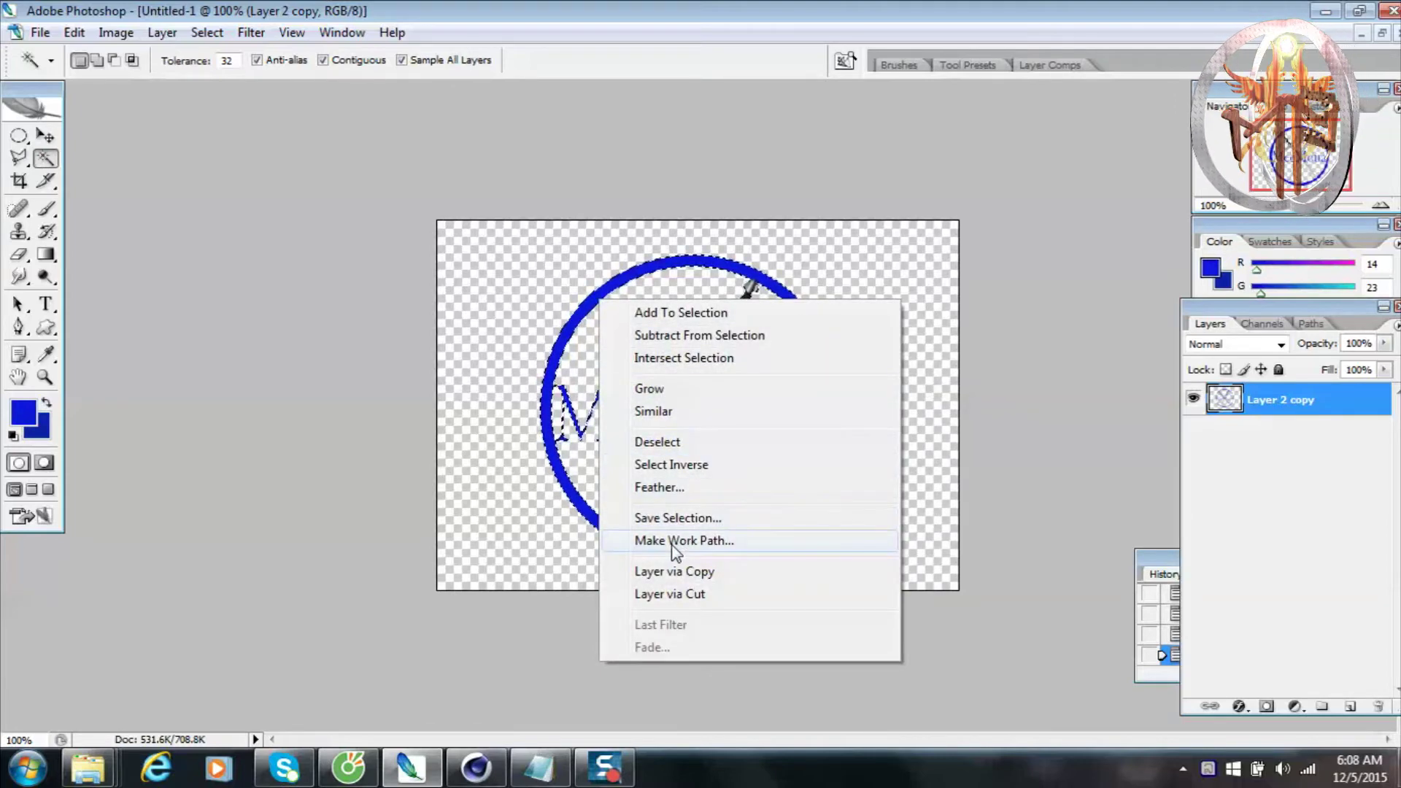
click(719, 541)
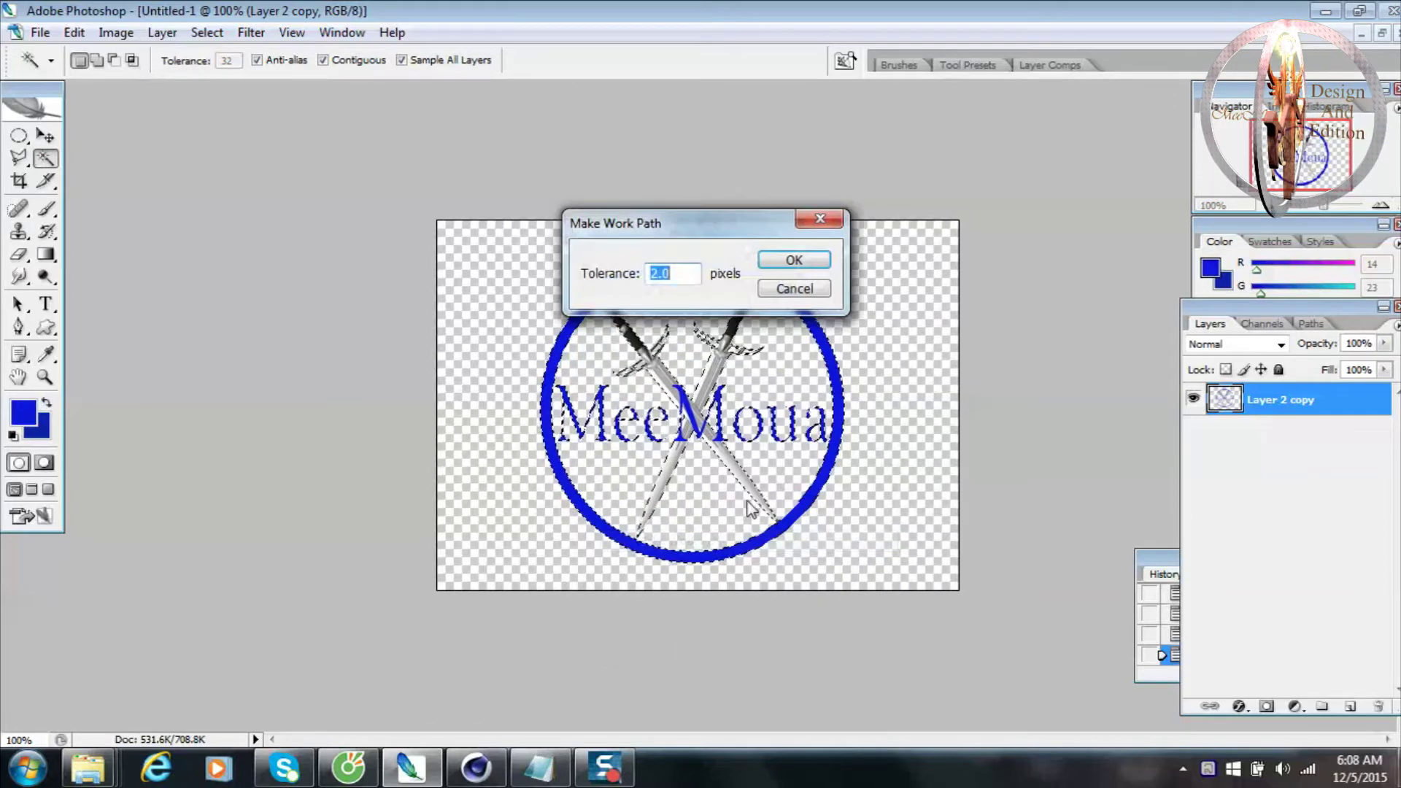
click(794, 253)
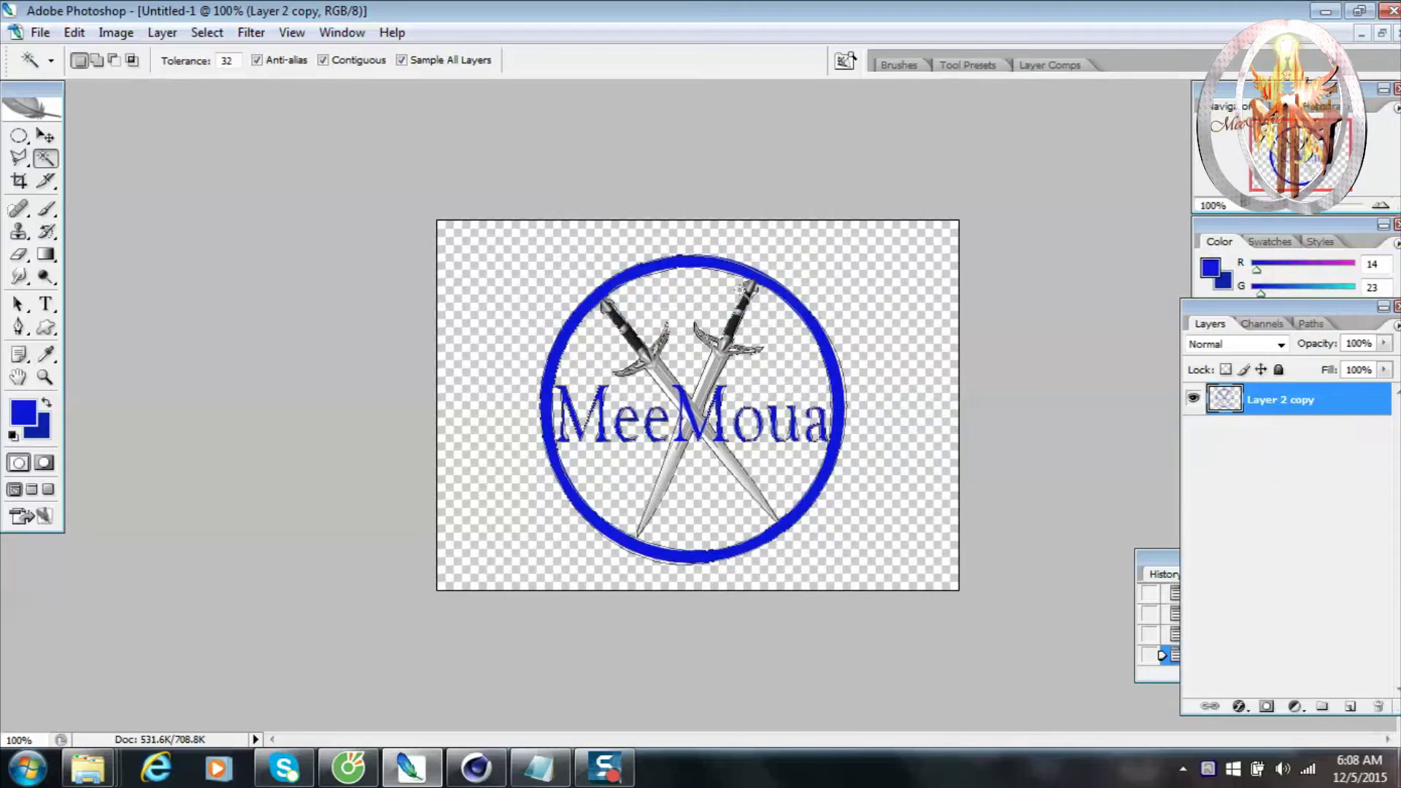
click(40, 33)
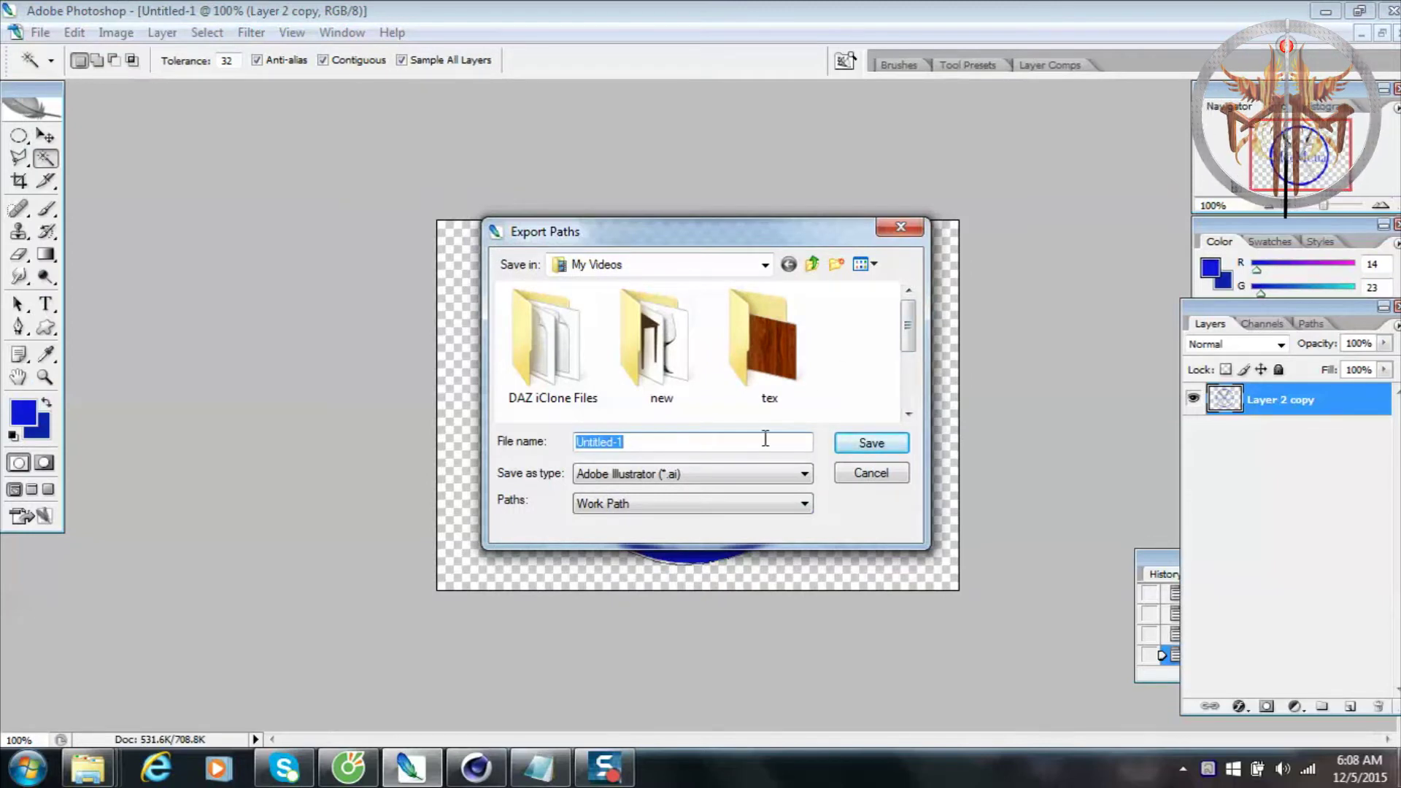
Export the work path to Illustrator as 'ok2' in My Videos.
text(ok2)
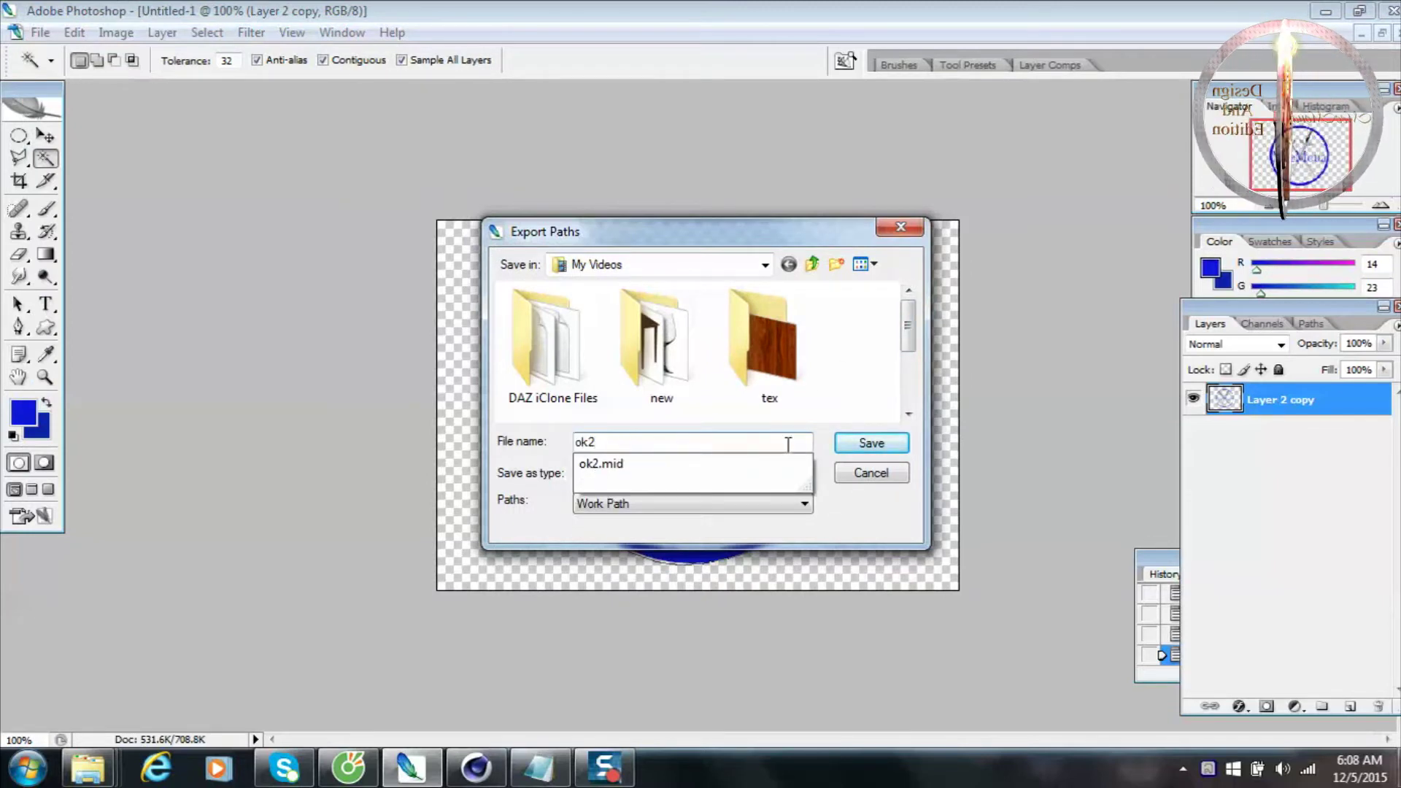
click(788, 464)
click(851, 443)
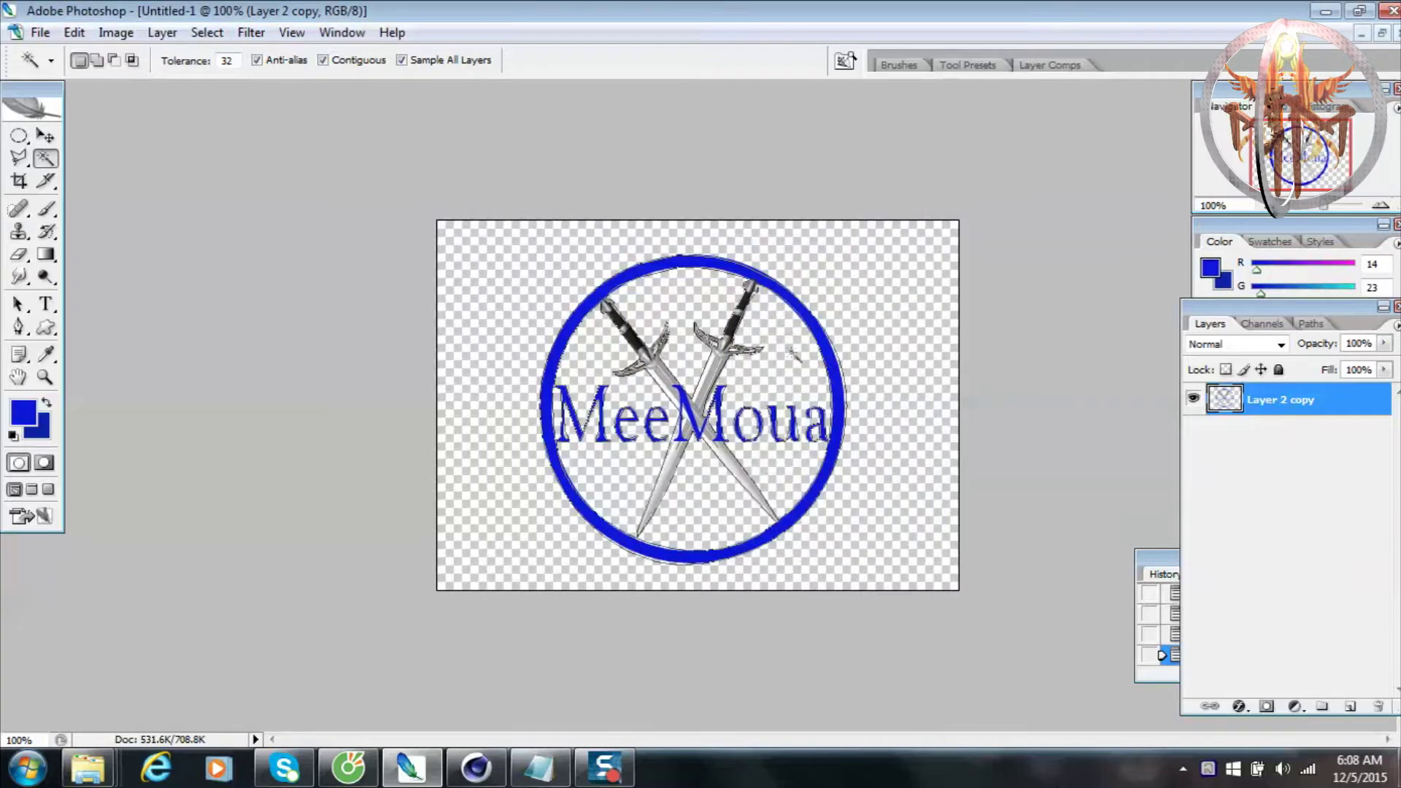
click(38, 32)
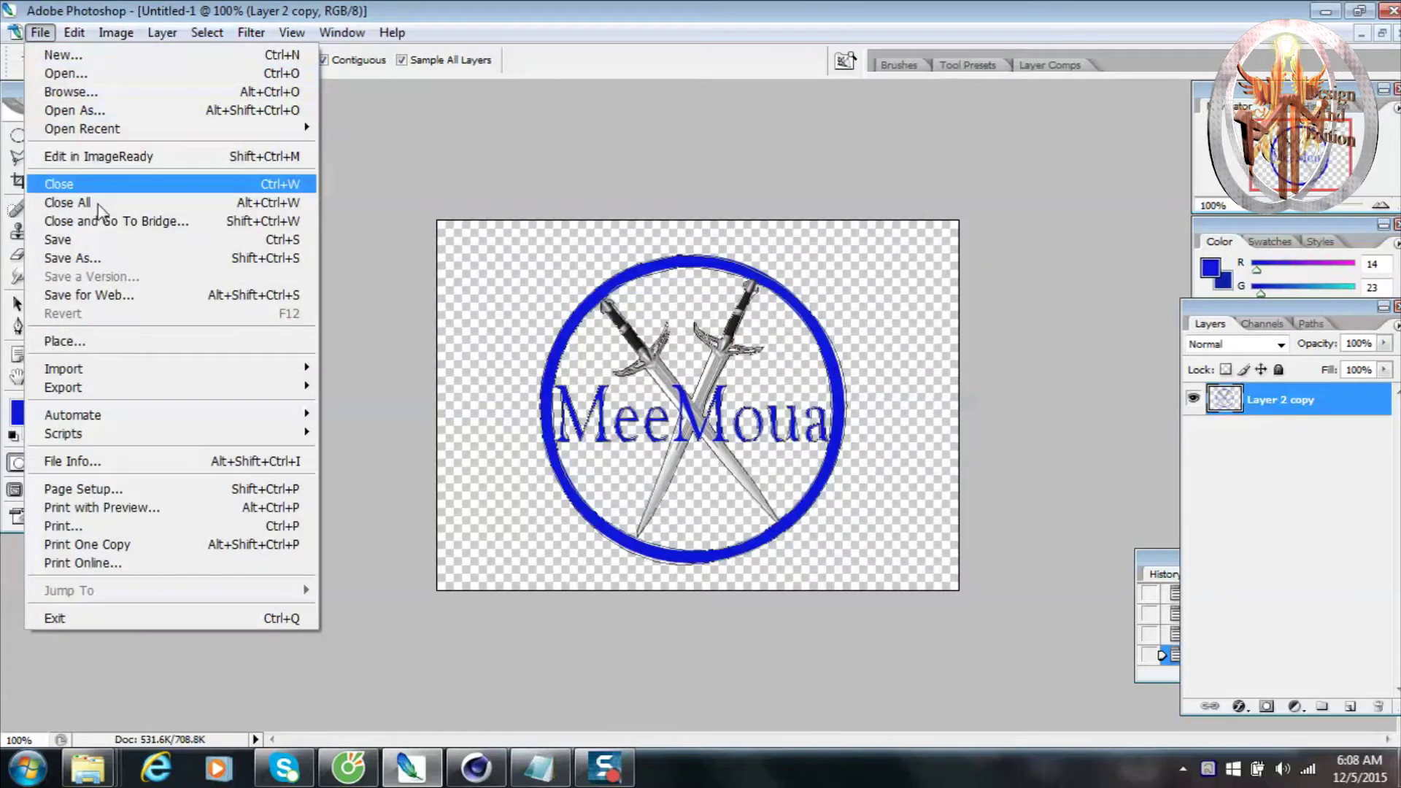
mouse_move(164, 387)
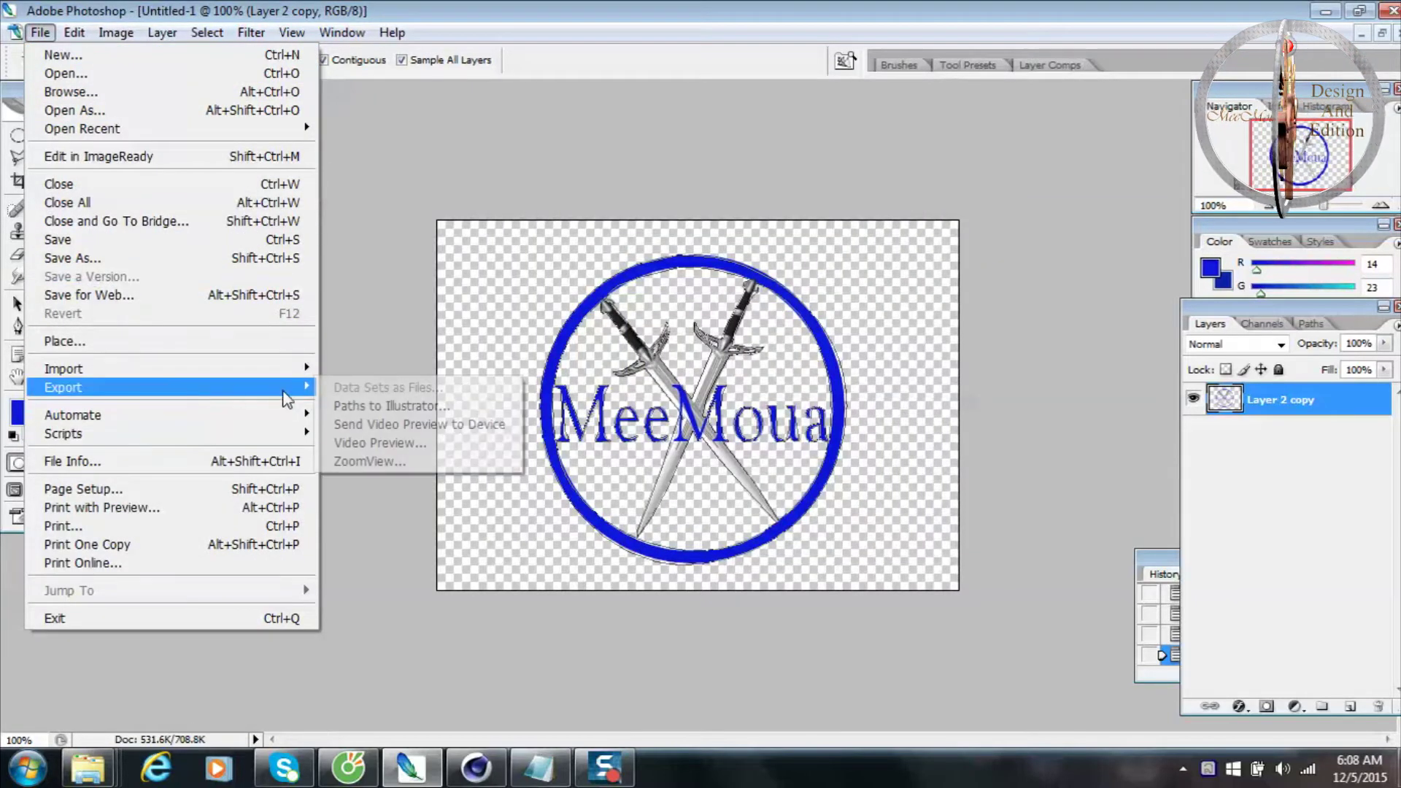
click(437, 401)
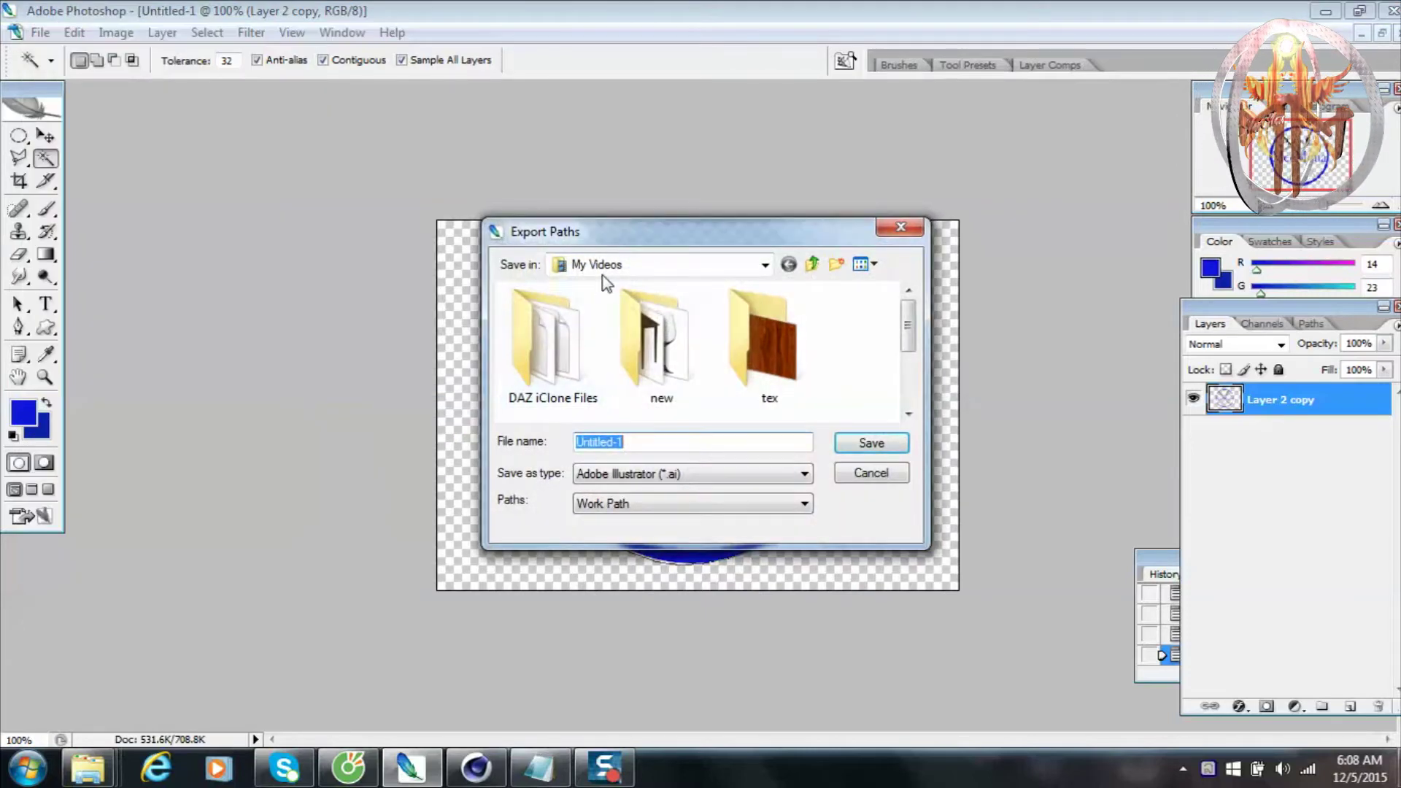
click(900, 227)
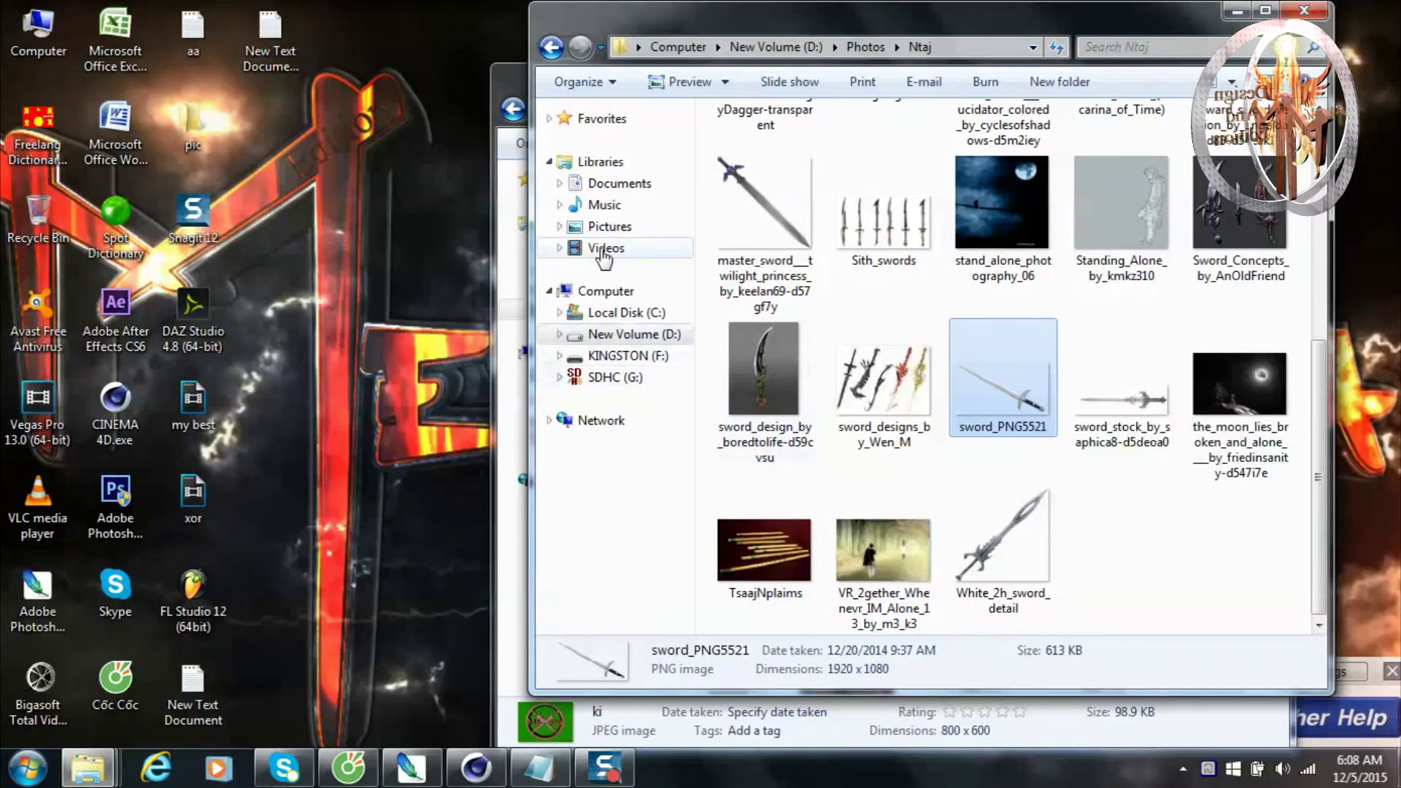
Find ok23.ai in the Videos library, try opening it, and cancel the can't-open prompt.
click(609, 226)
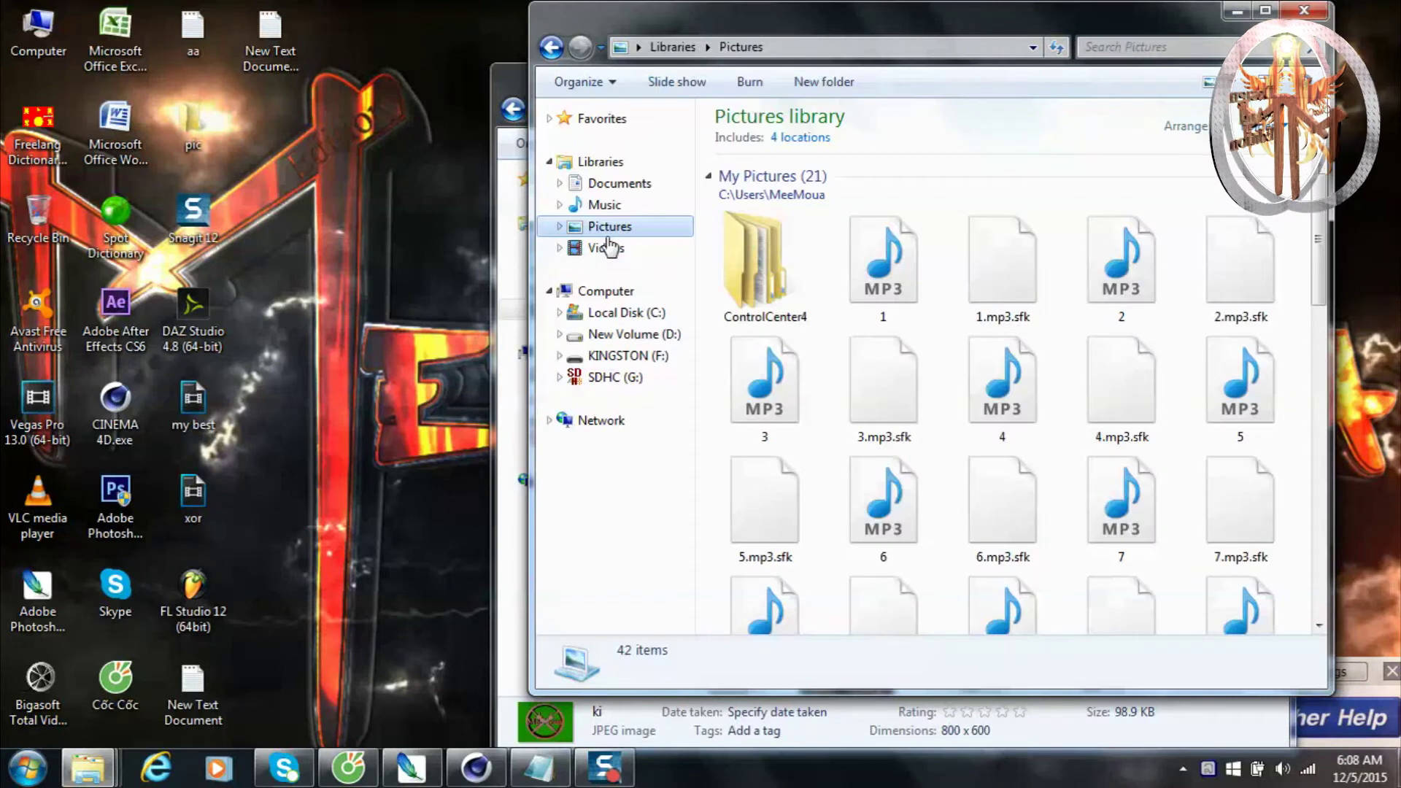
click(883, 488)
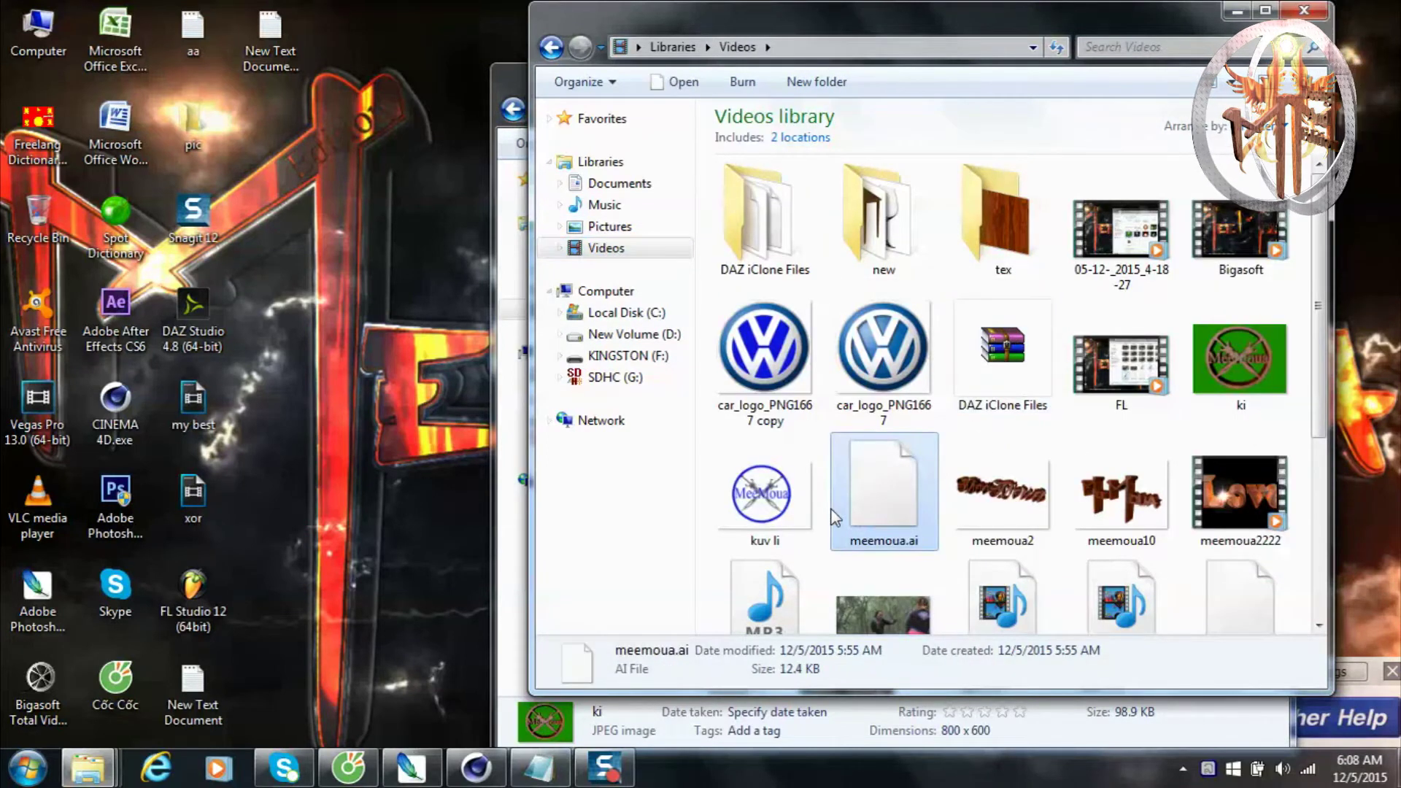
drag(1324, 400, 1323, 441)
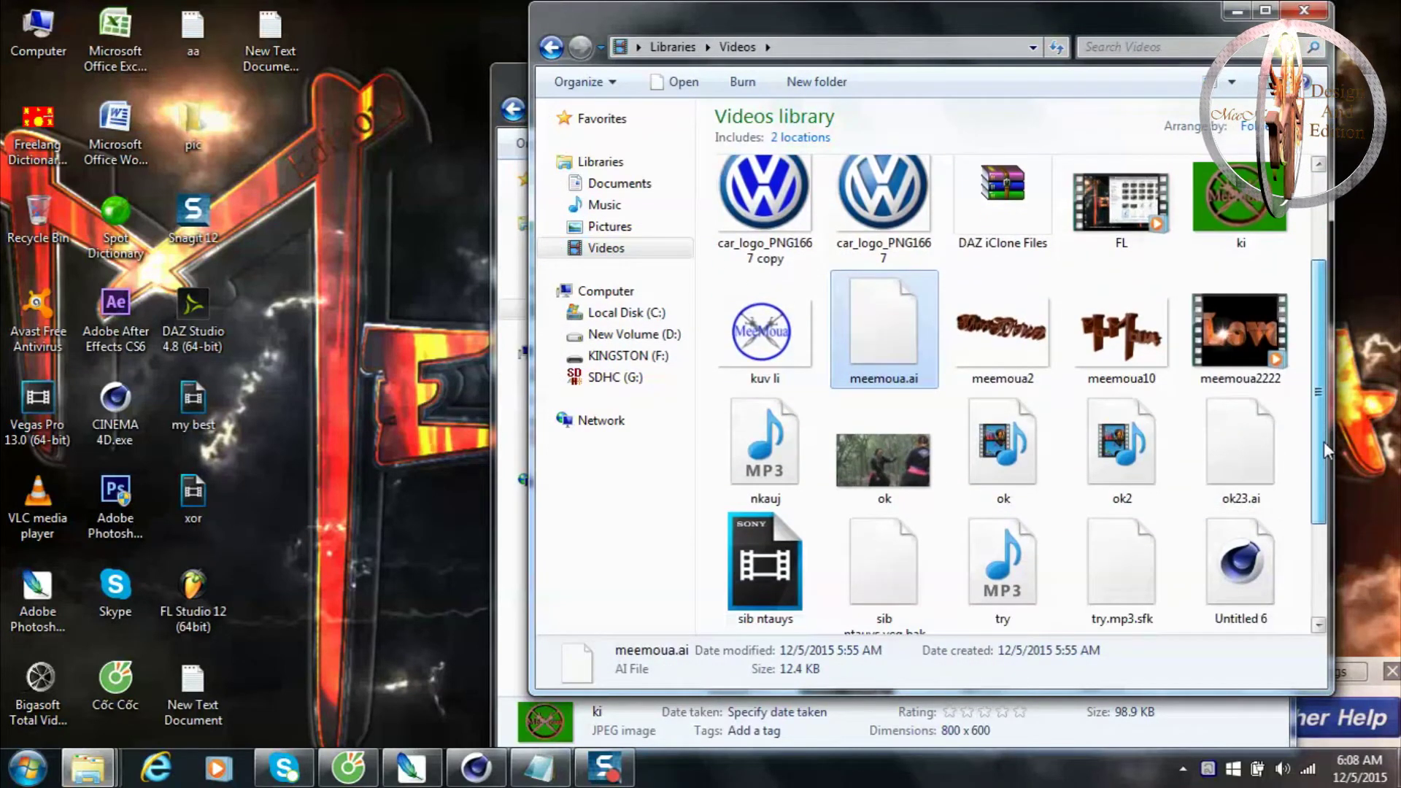
click(1267, 464)
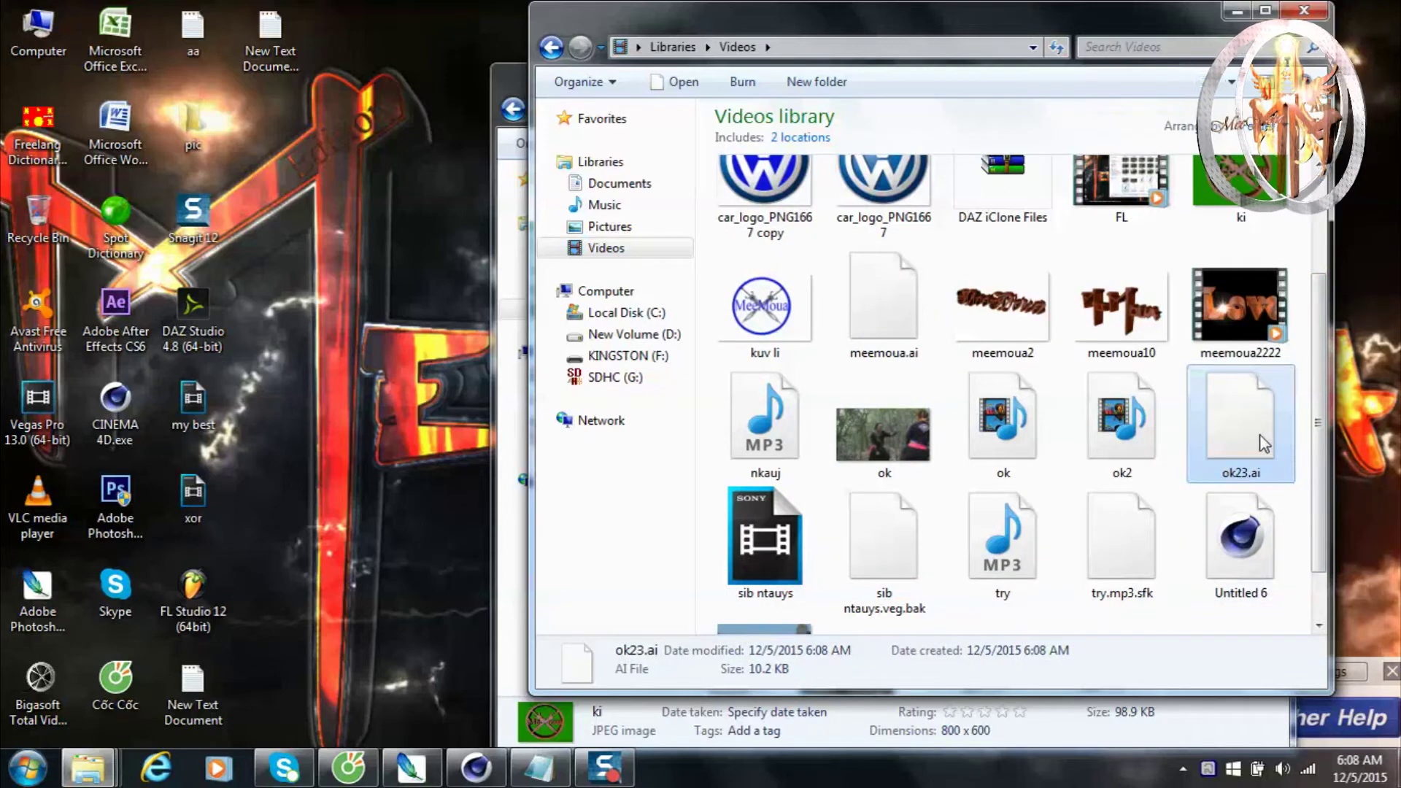
double_click(1215, 420)
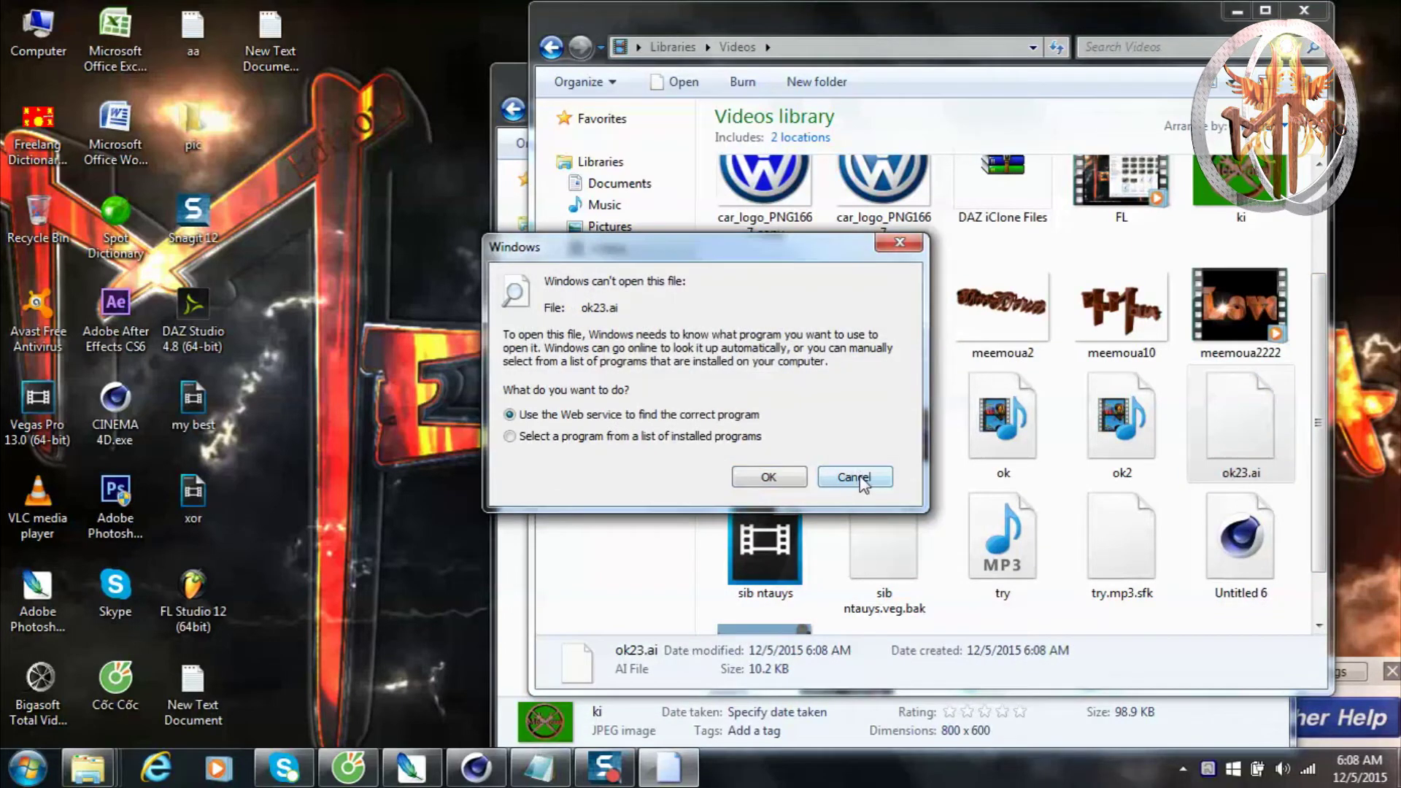
click(859, 476)
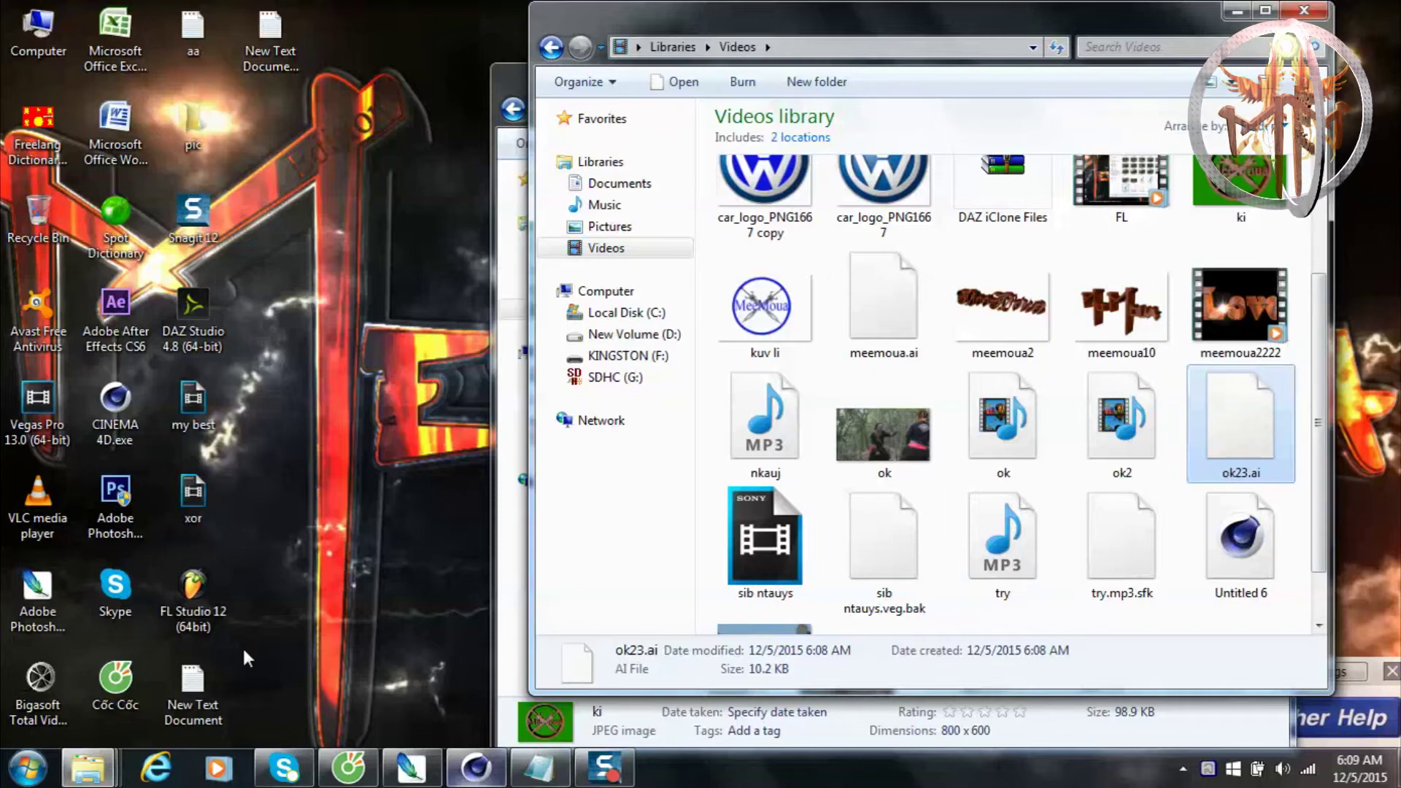
click(102, 430)
Launch Cinema 4D and bring its window to the front.
double_click(110, 412)
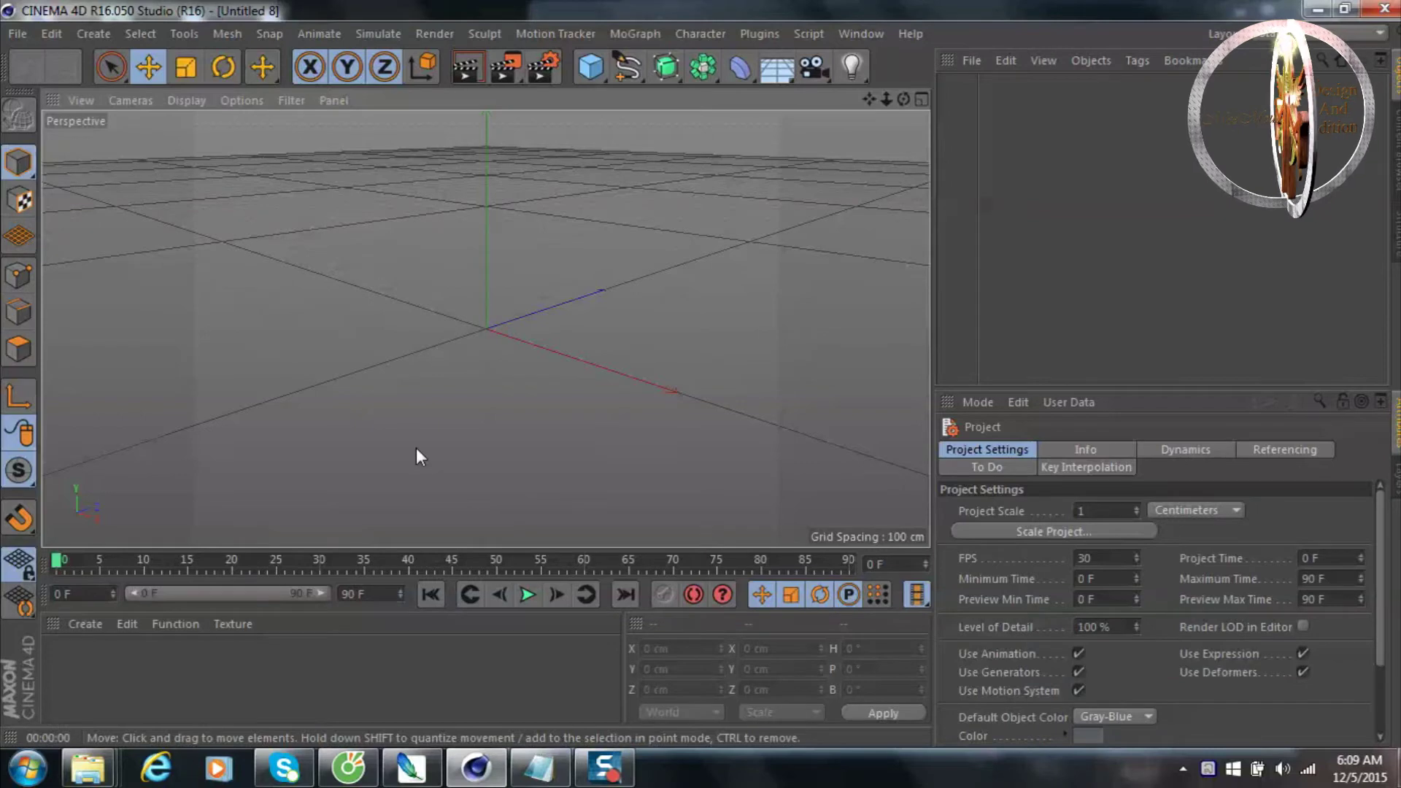
click(592, 665)
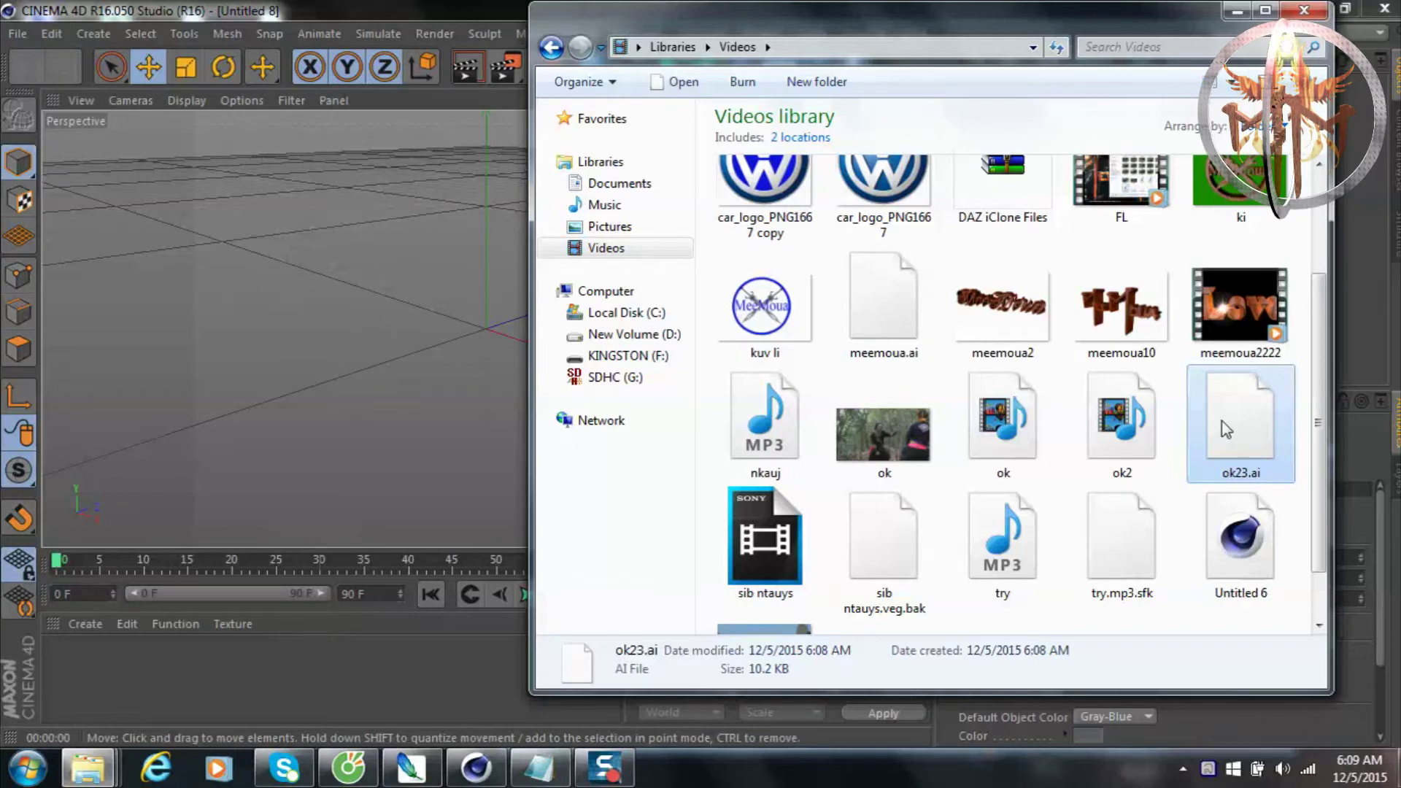
click(374, 315)
Open ok23.ai and accept the Illustrator import at 1 centimetre scale.
click(17, 33)
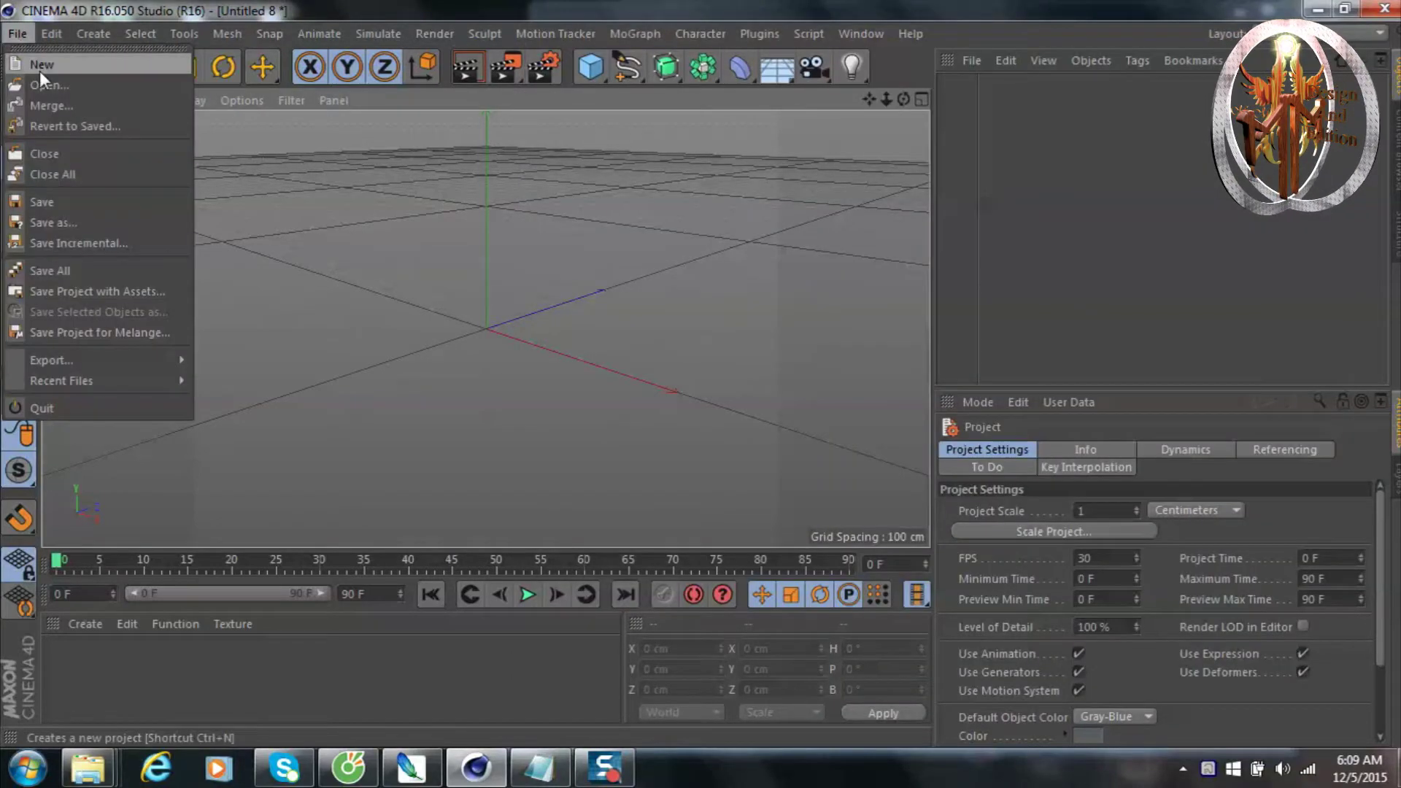
click(45, 84)
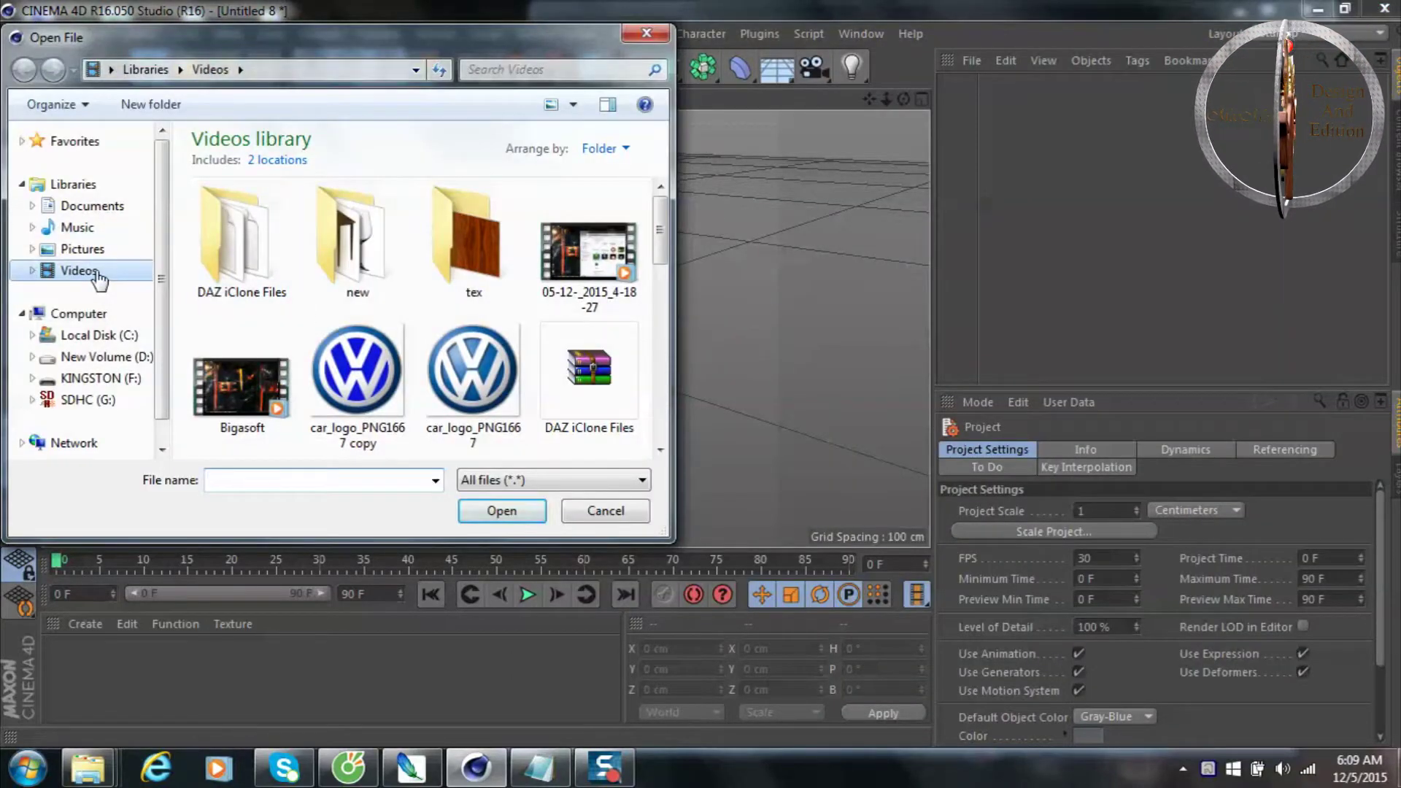
drag(660, 241, 664, 356)
click(621, 378)
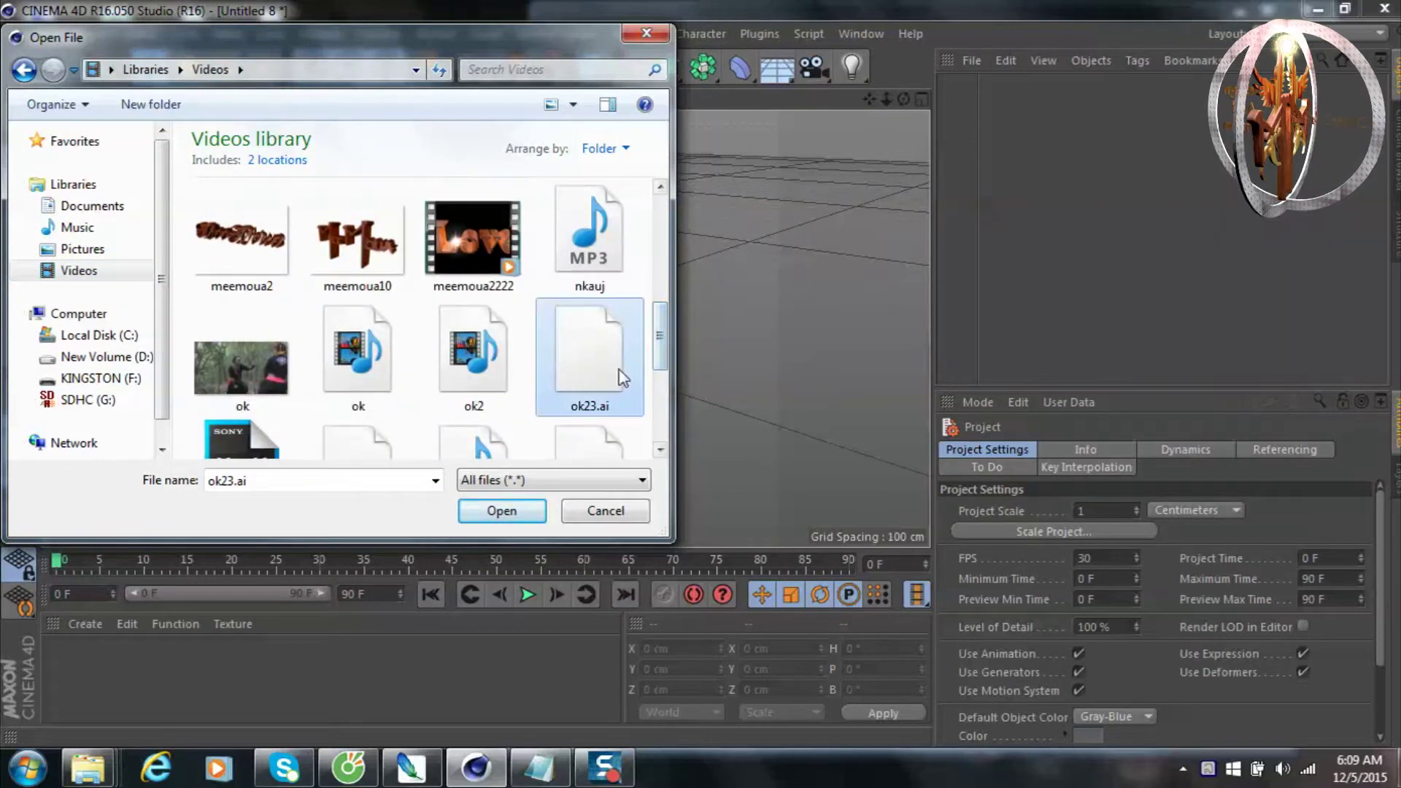
double_click(622, 378)
click(580, 576)
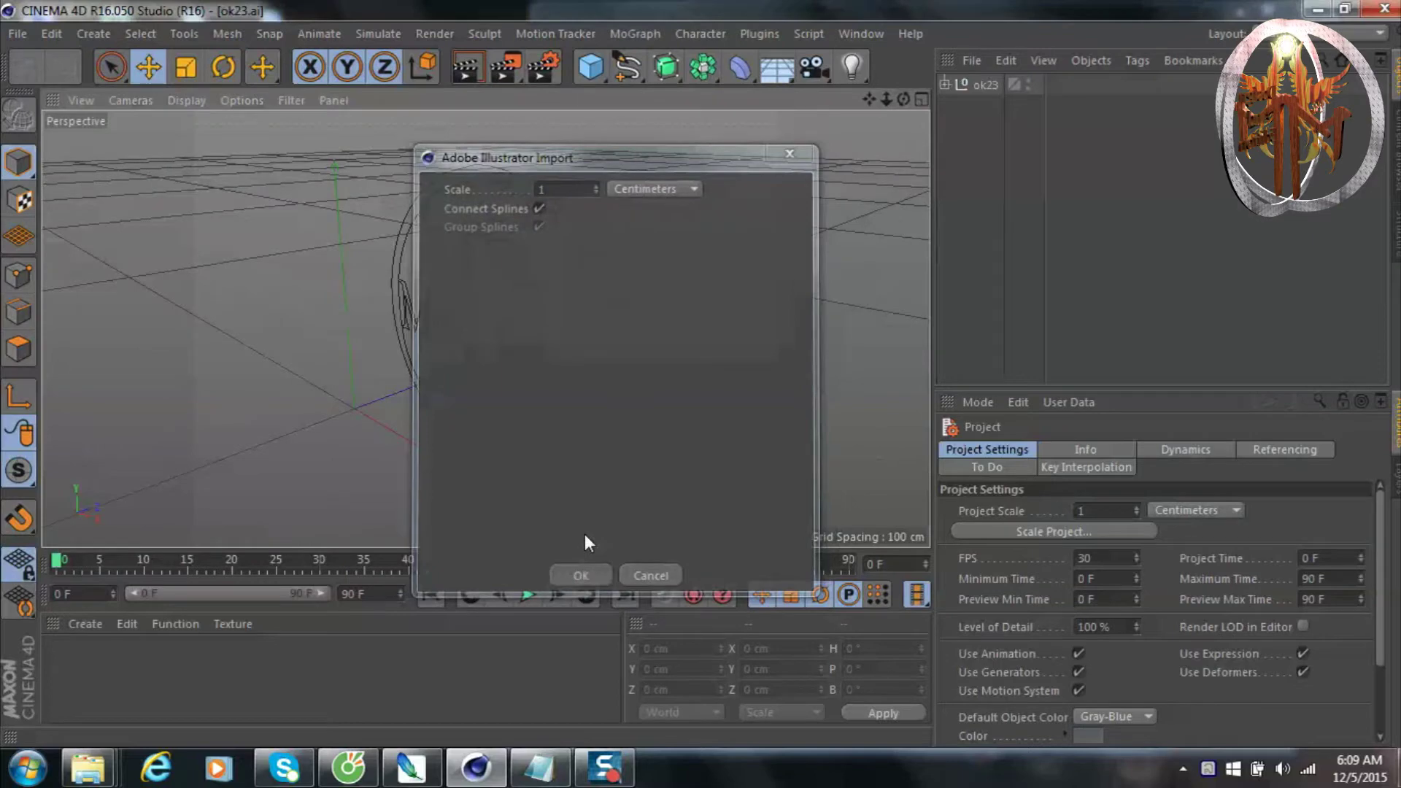
Orbit around the imported logo outline and select the ok23 group.
mouse_move(903, 99)
mouse_down()
mouse_move(839, 110)
mouse_move(903, 99)
mouse_up()
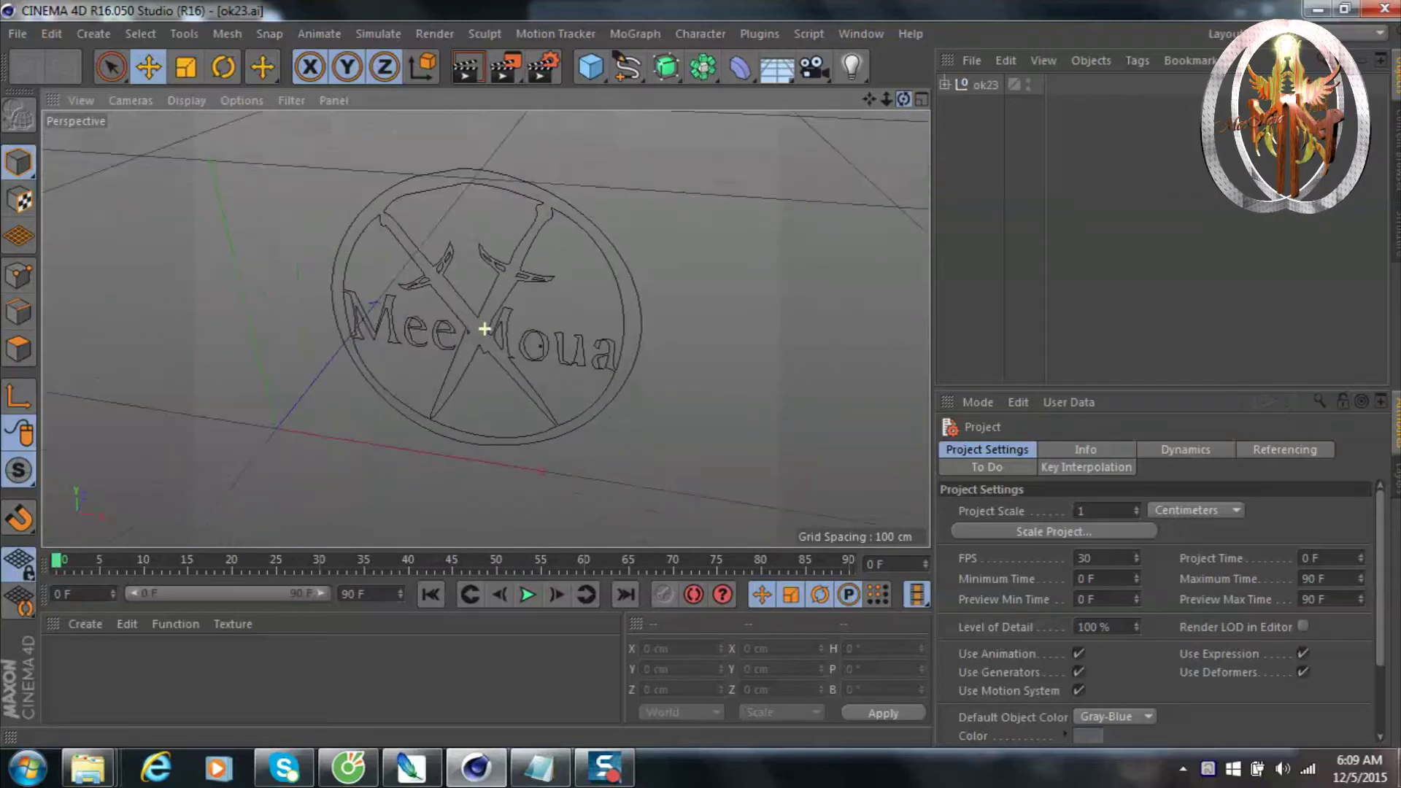
drag(903, 99, 902, 98)
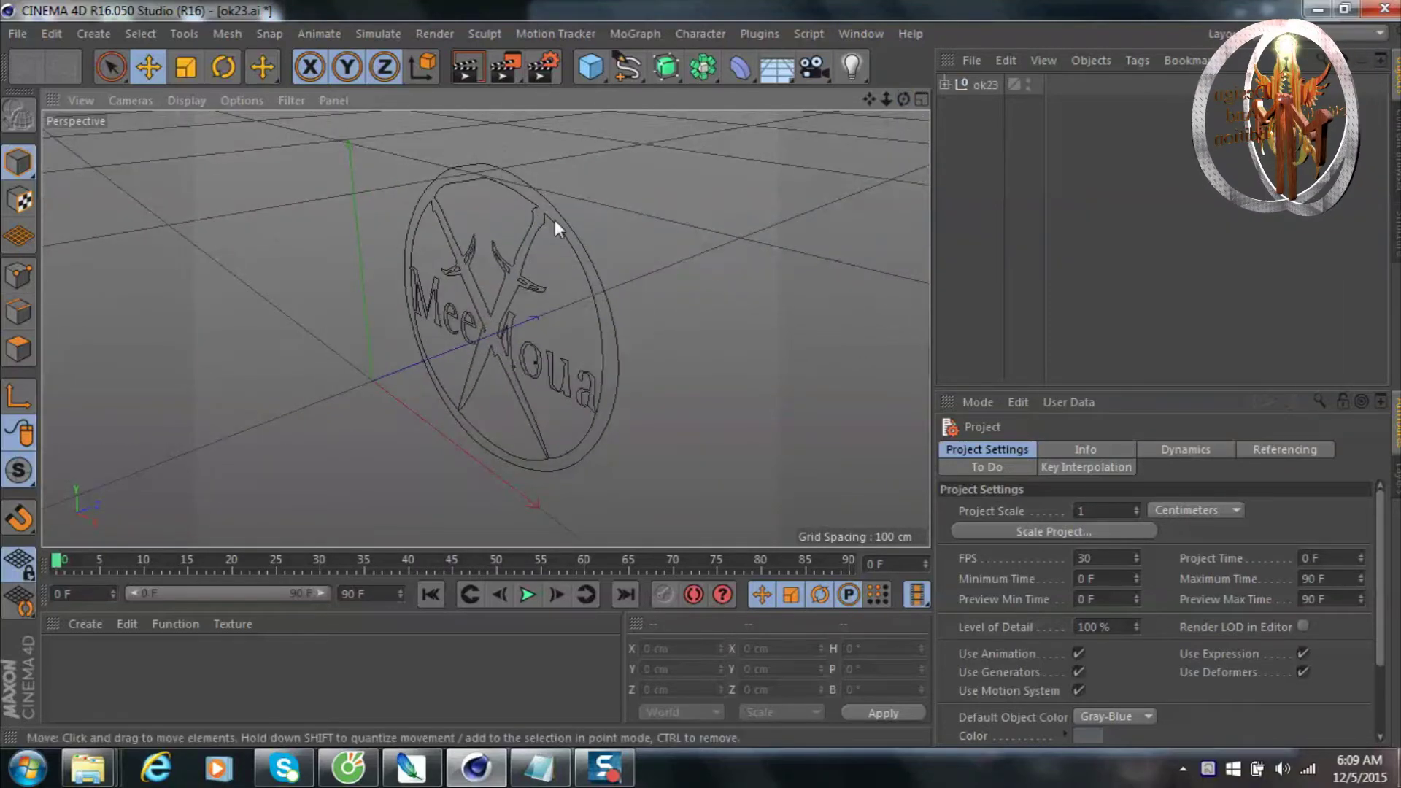
click(977, 85)
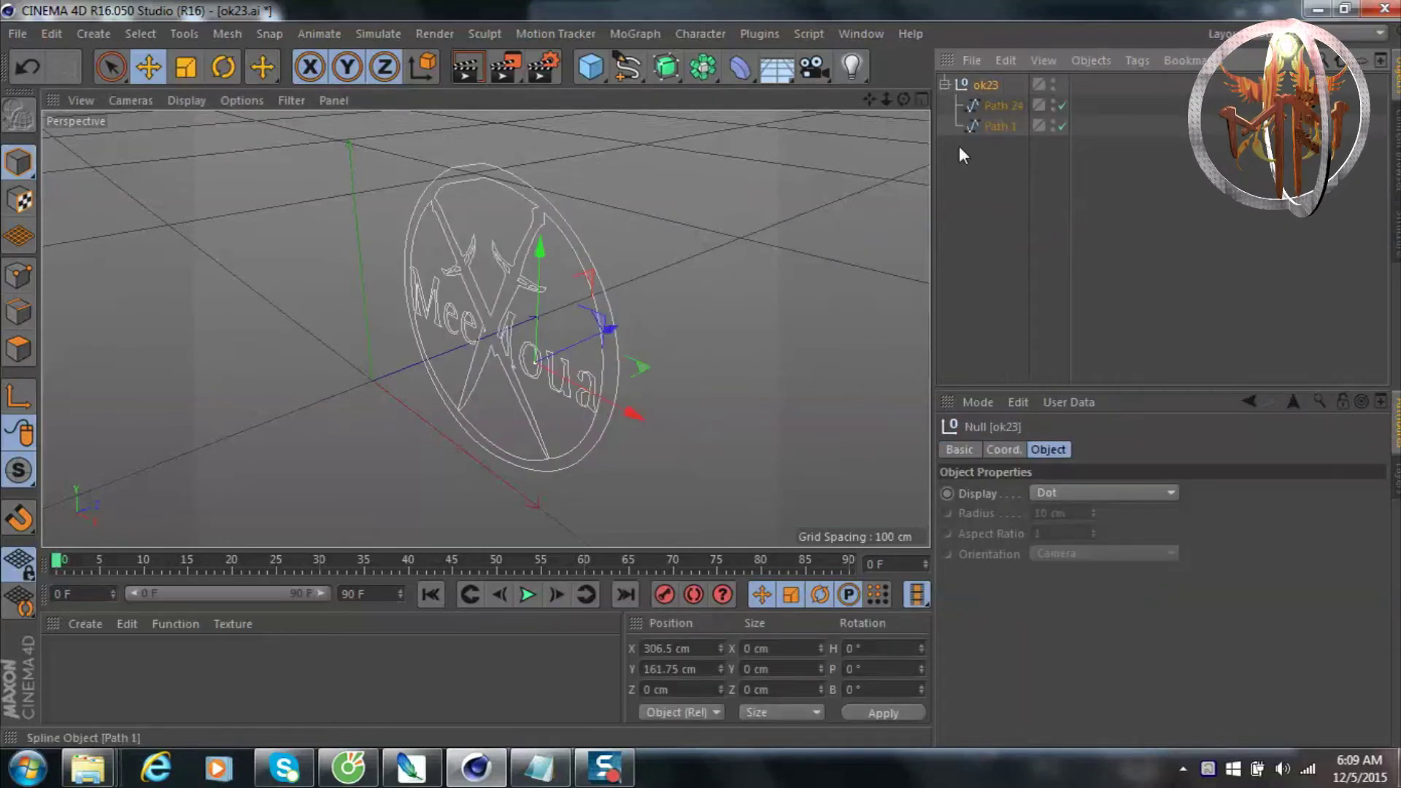
Add an Extrude generator and place Path 24 inside it.
click(999, 124)
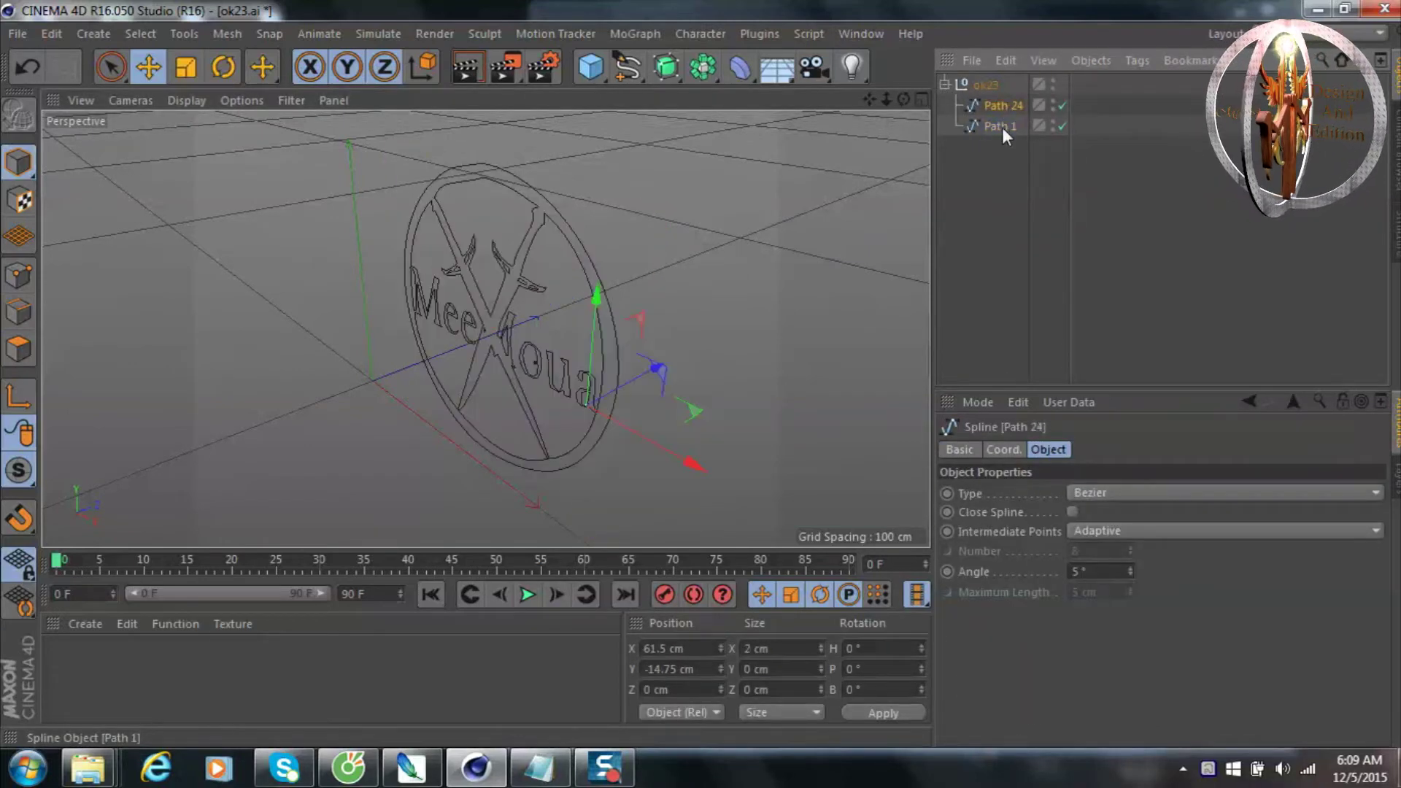
click(1001, 104)
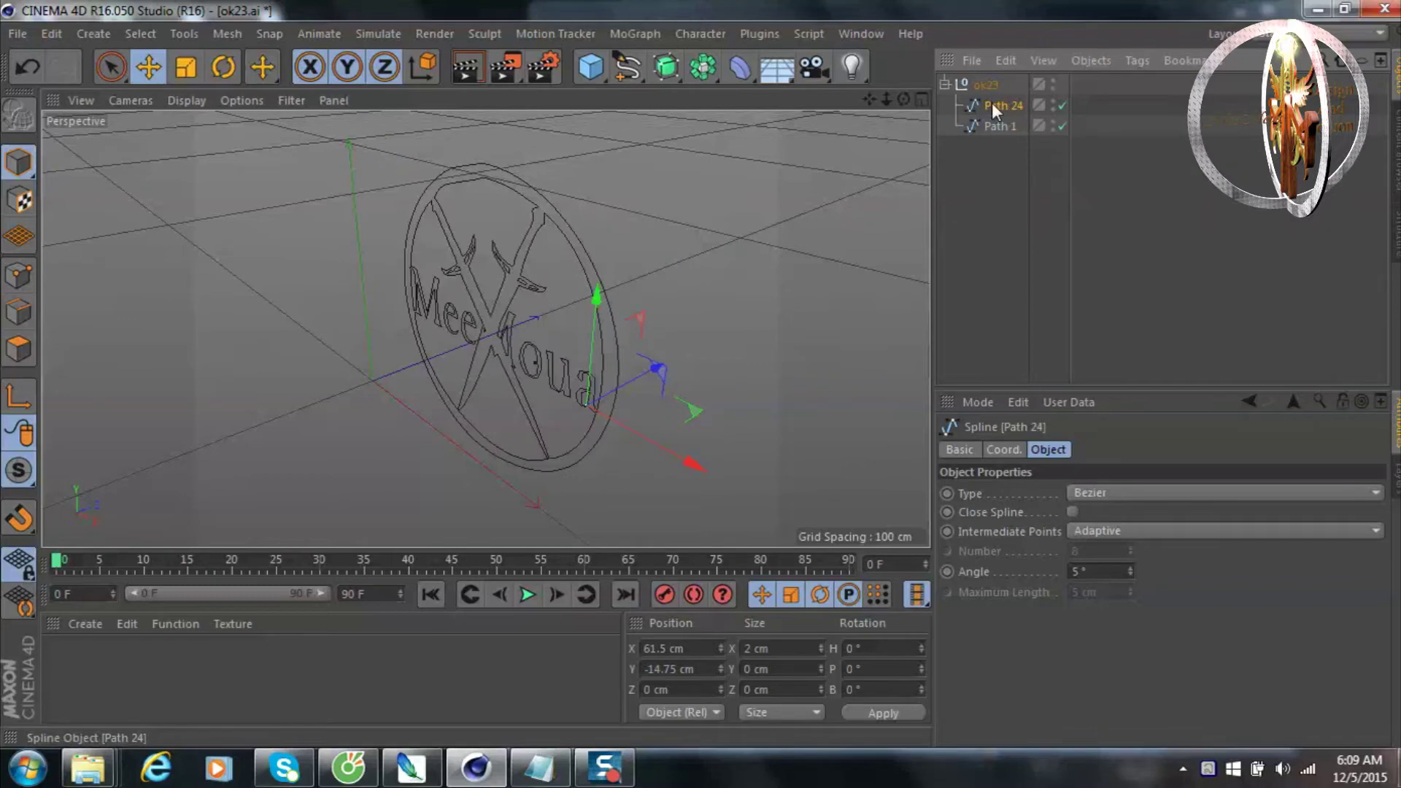
click(949, 83)
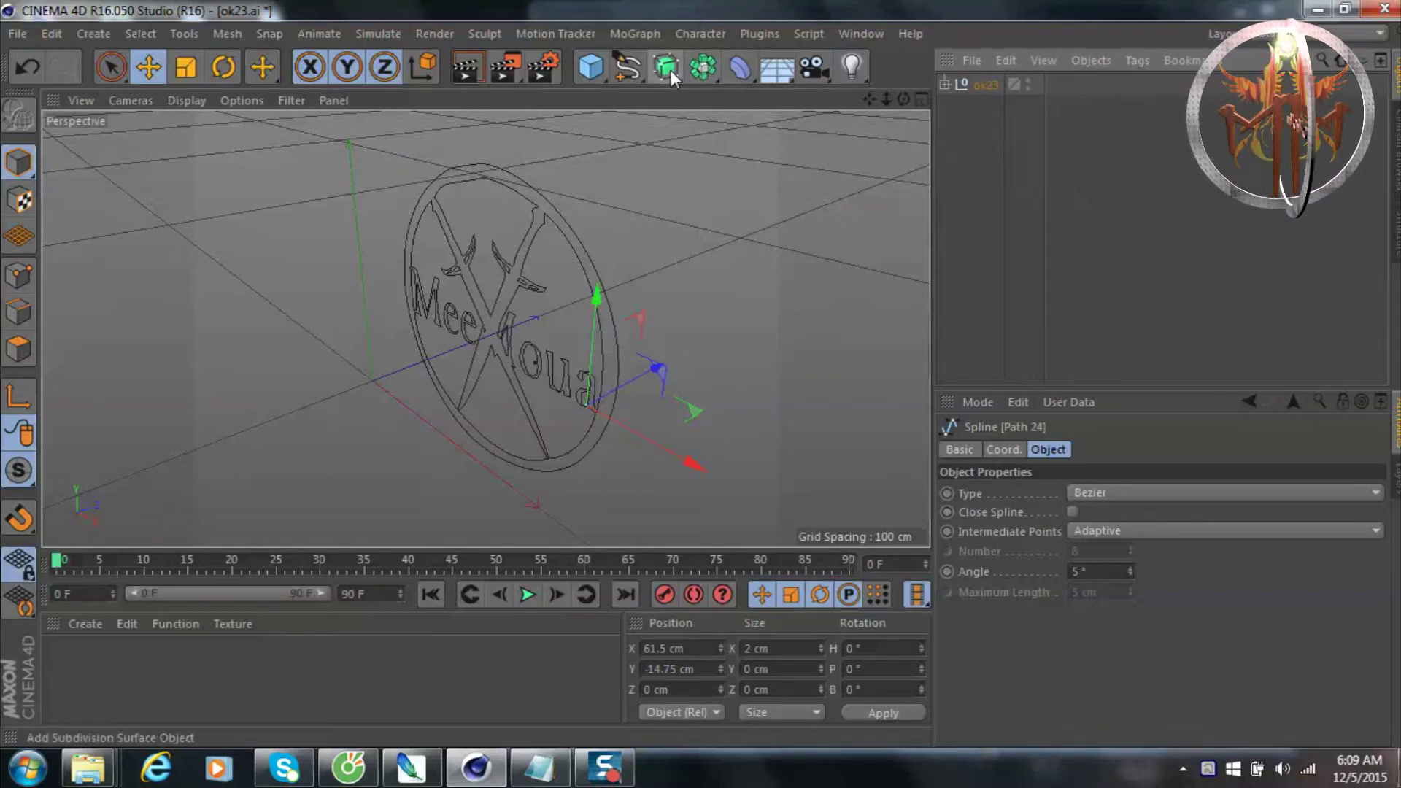
drag(665, 66, 874, 98)
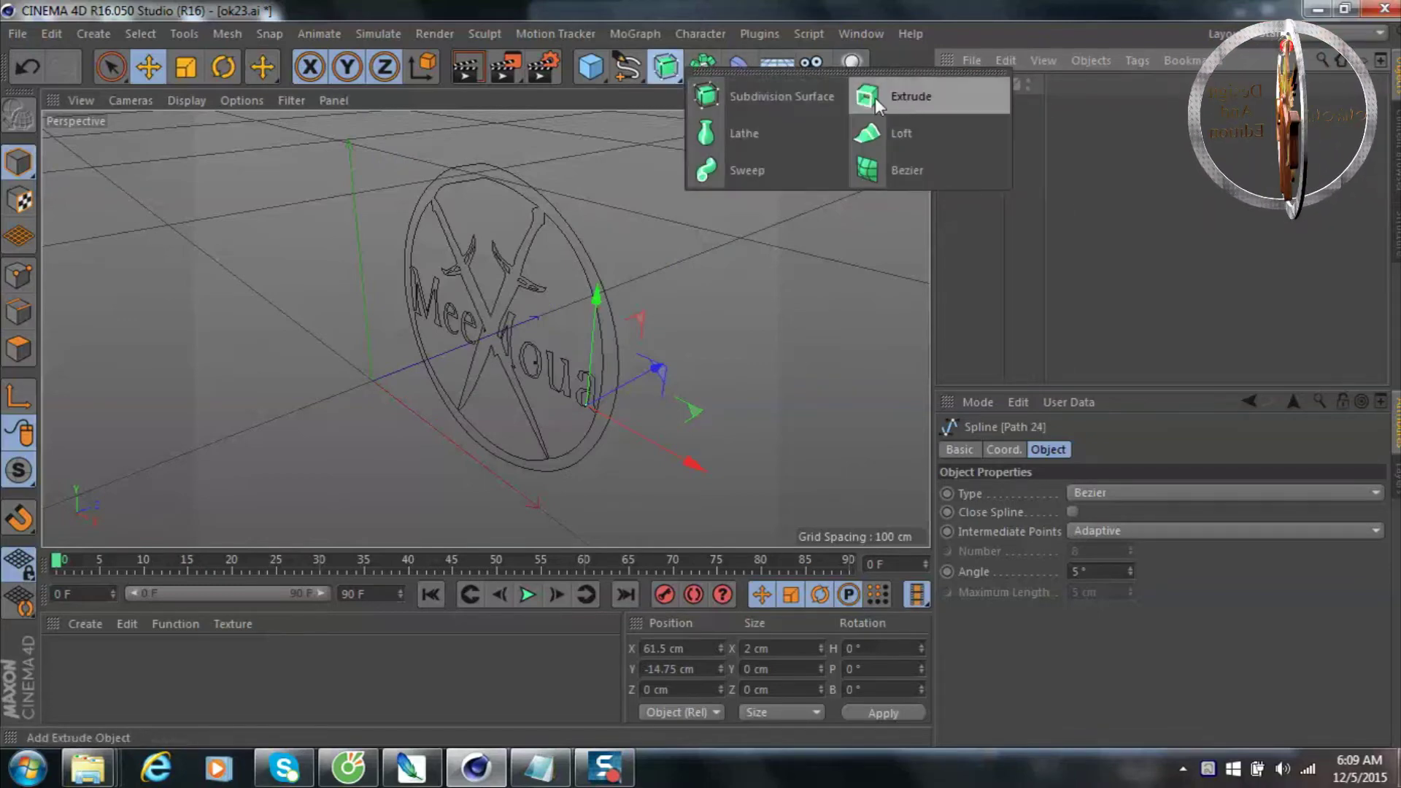
click(912, 98)
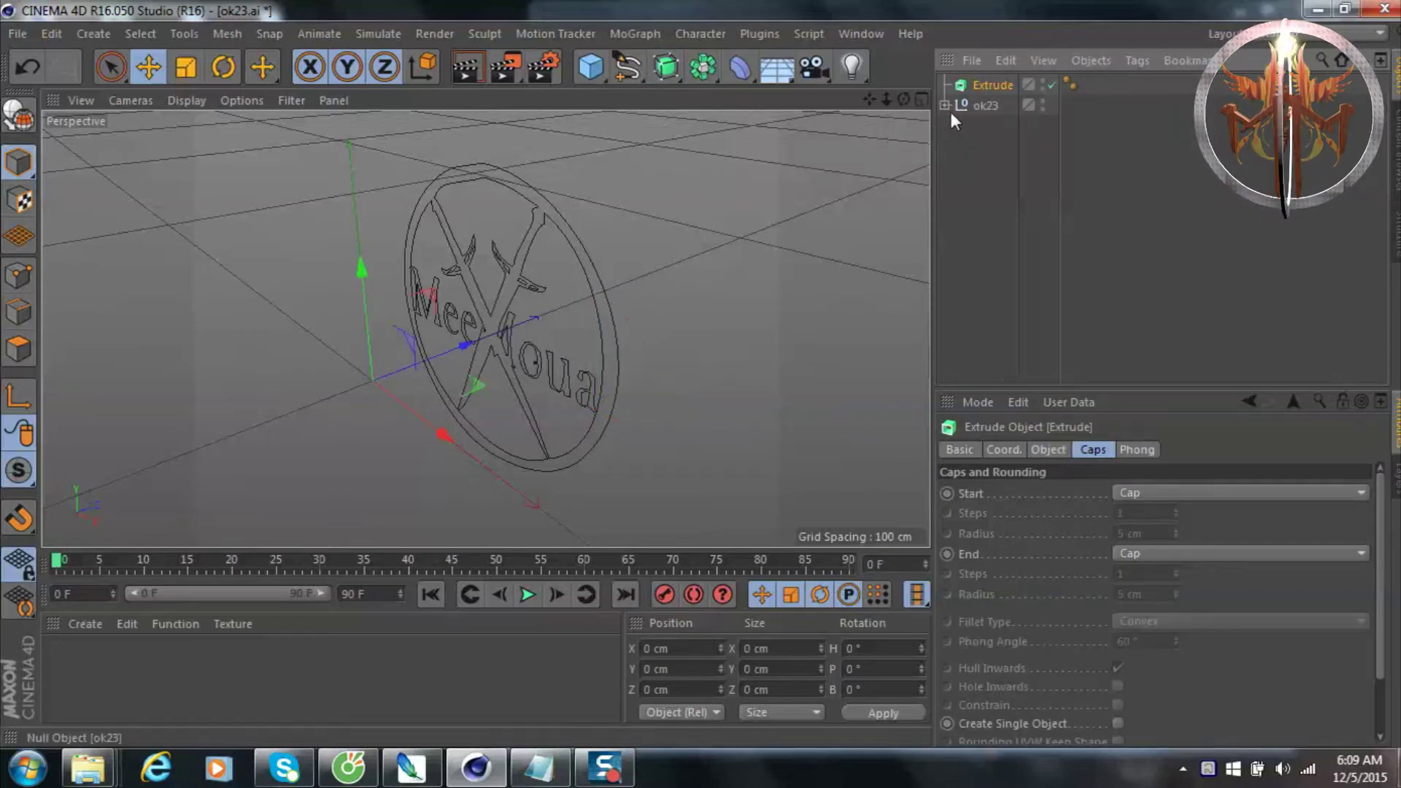
click(944, 106)
click(944, 106)
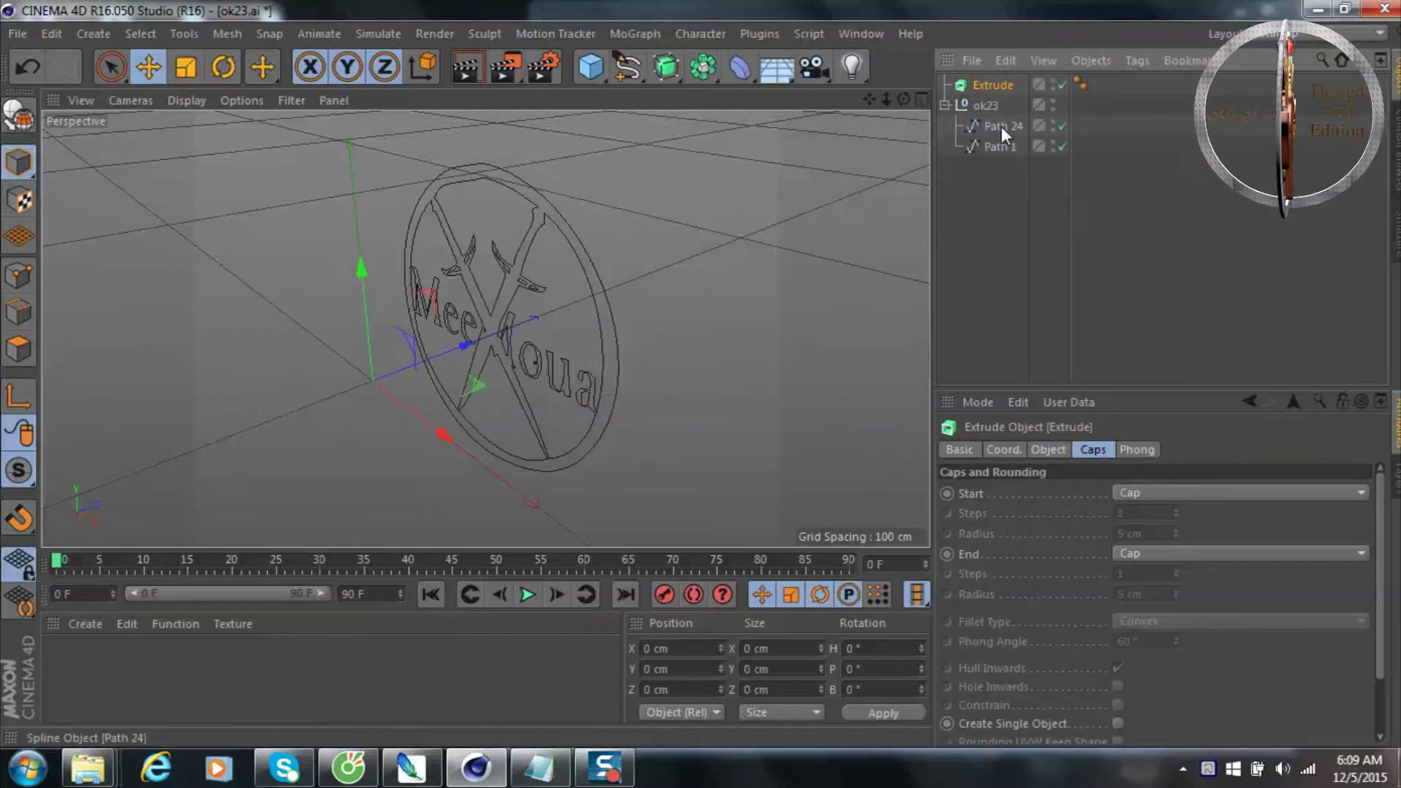
drag(1001, 125, 1000, 85)
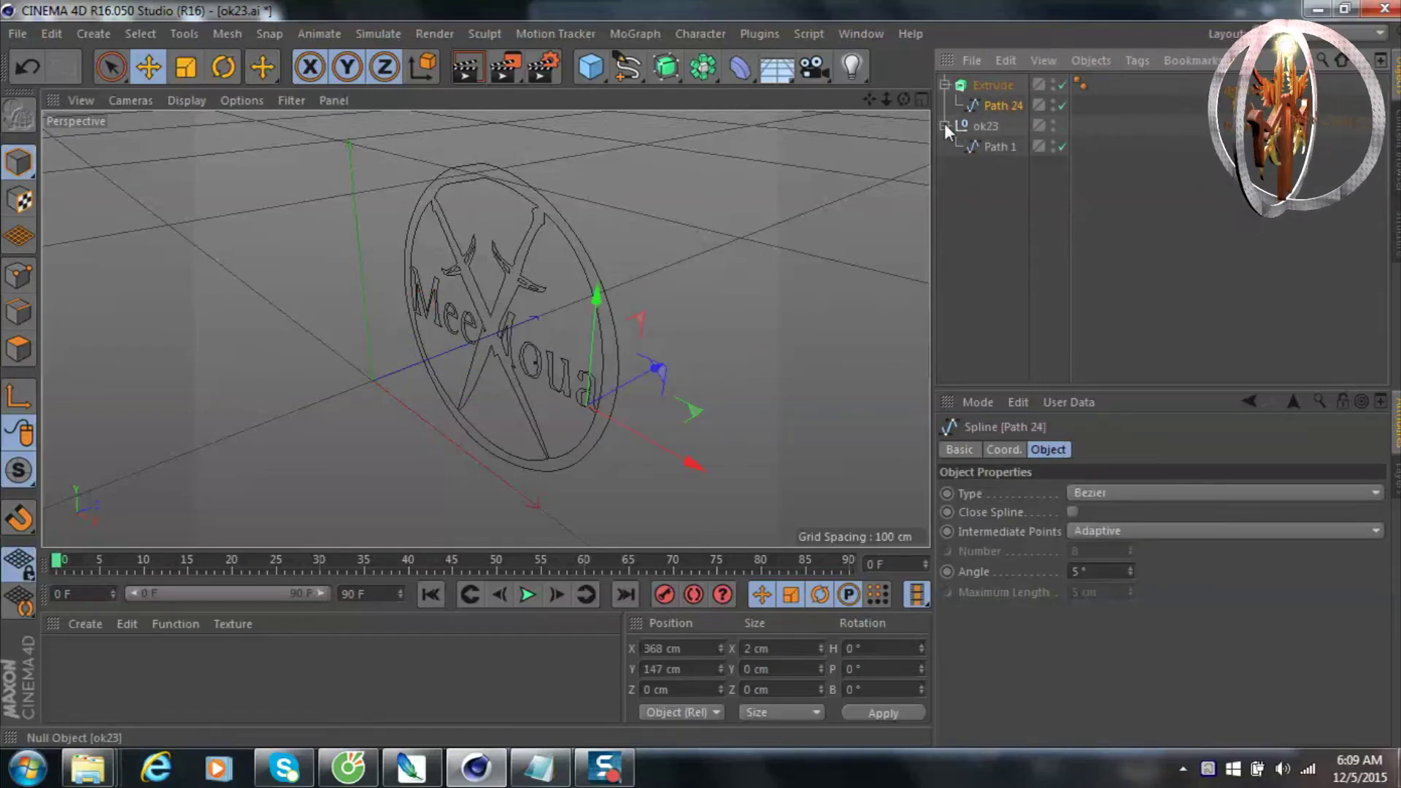
Add a second Extrude and place Path 1 inside Extrude.1.
drag(661, 75, 888, 97)
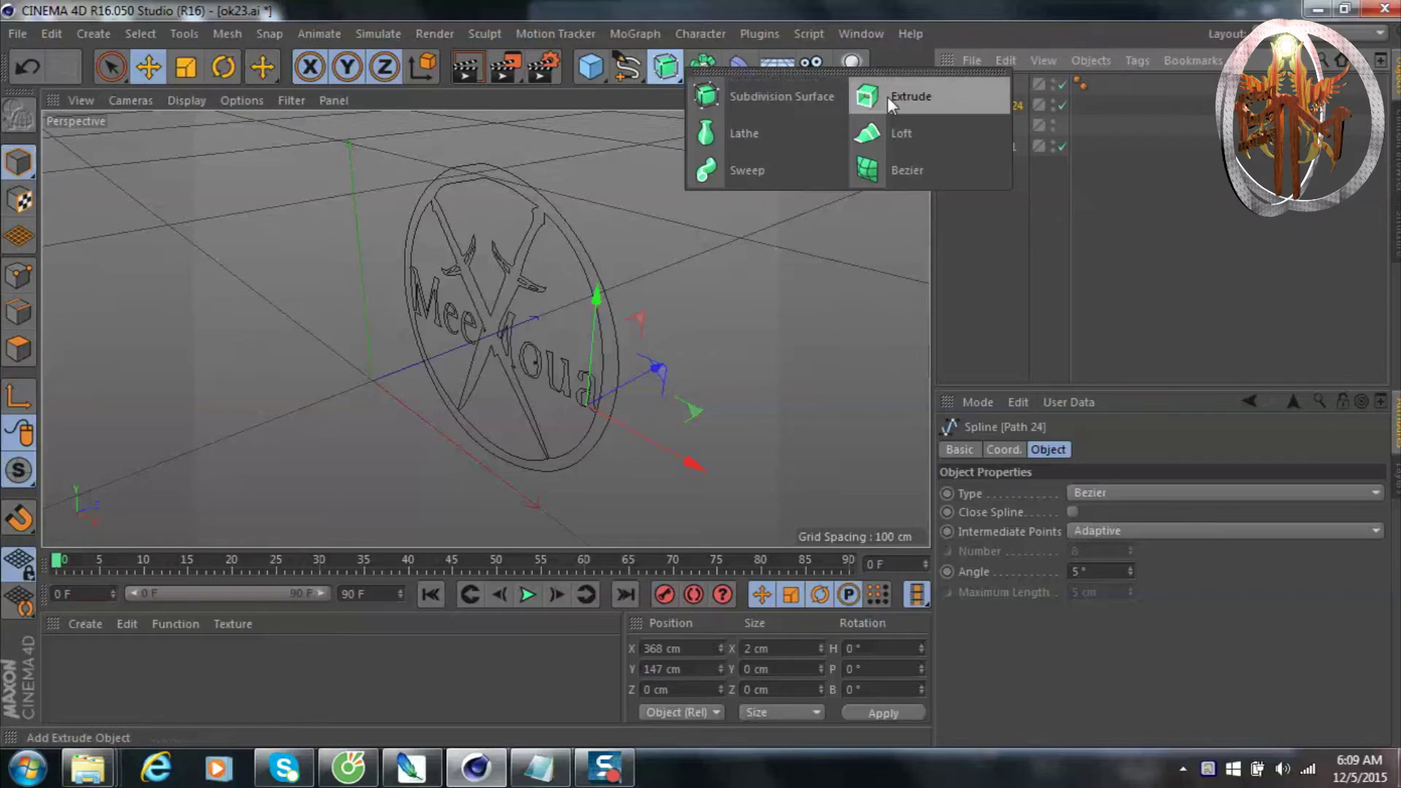
click(990, 168)
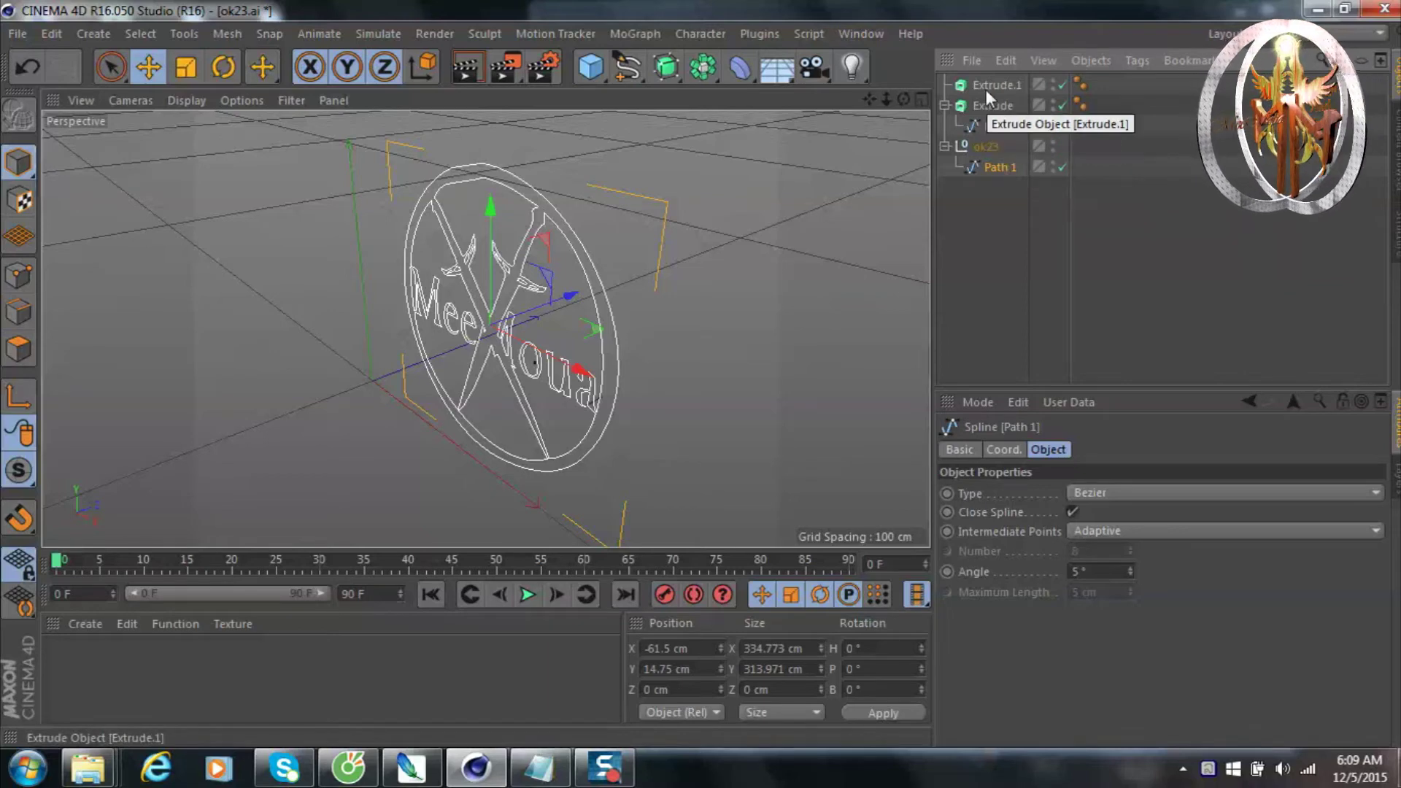
drag(1000, 167, 993, 86)
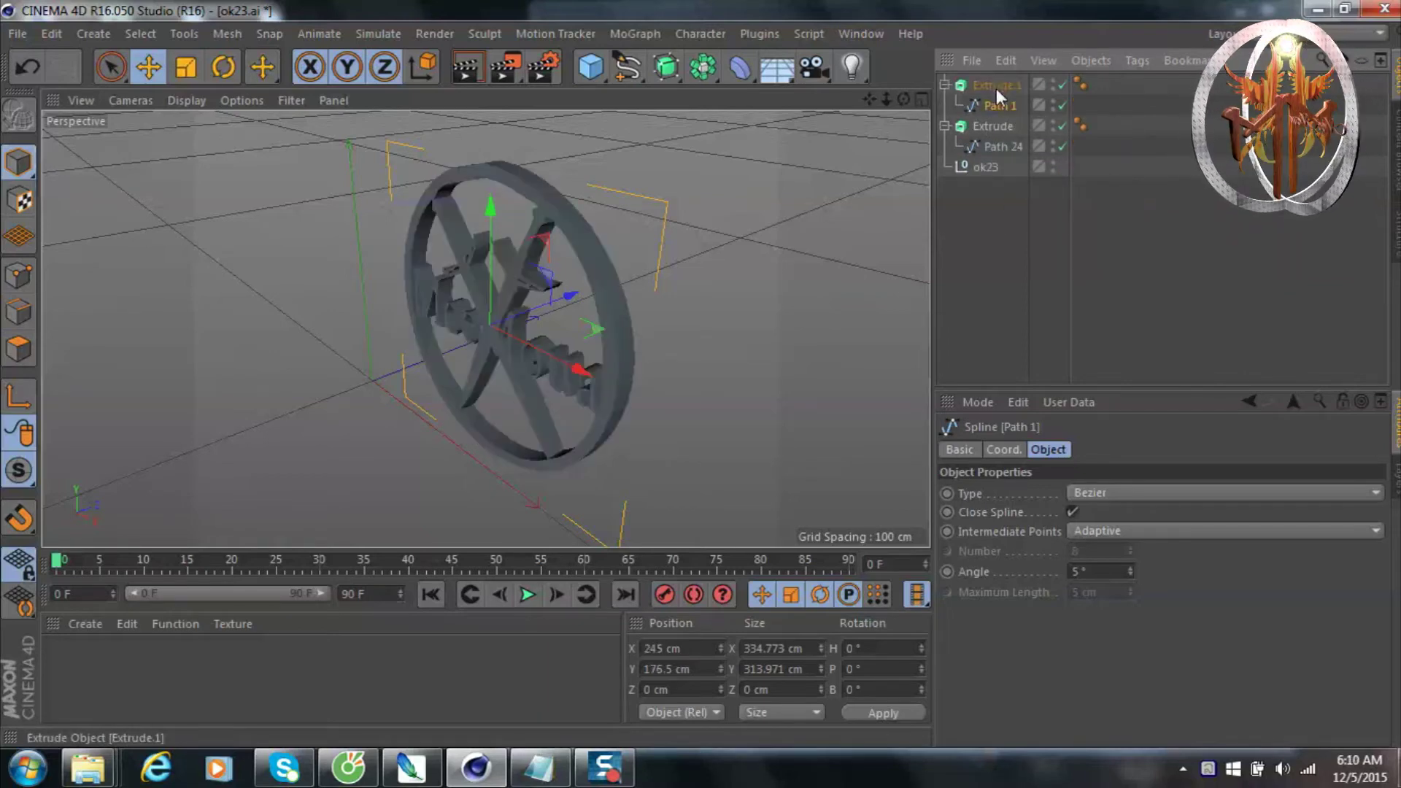
Collapse both Extrude objects and delete the empty ok23 null.
drag(903, 98, 839, 102)
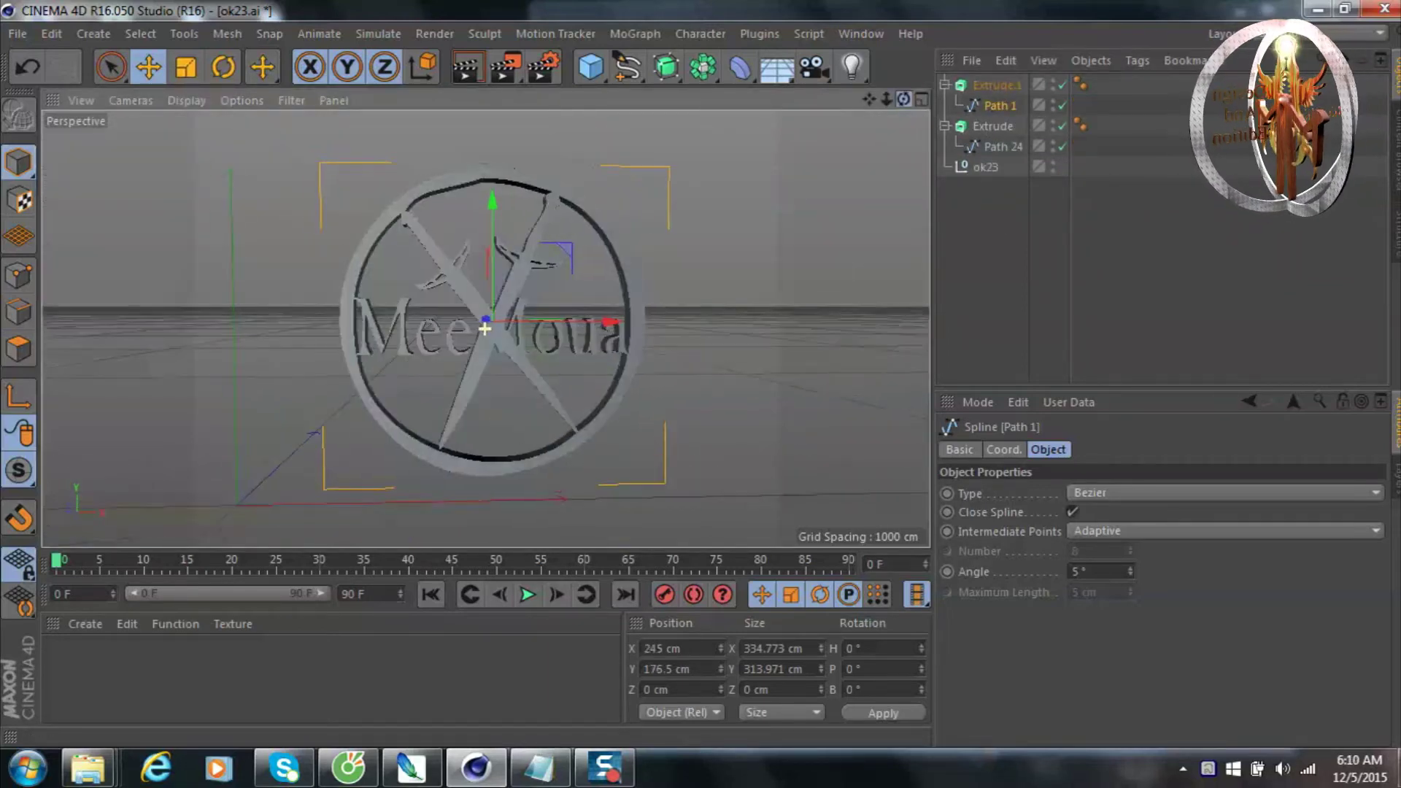
drag(903, 98, 908, 98)
click(985, 168)
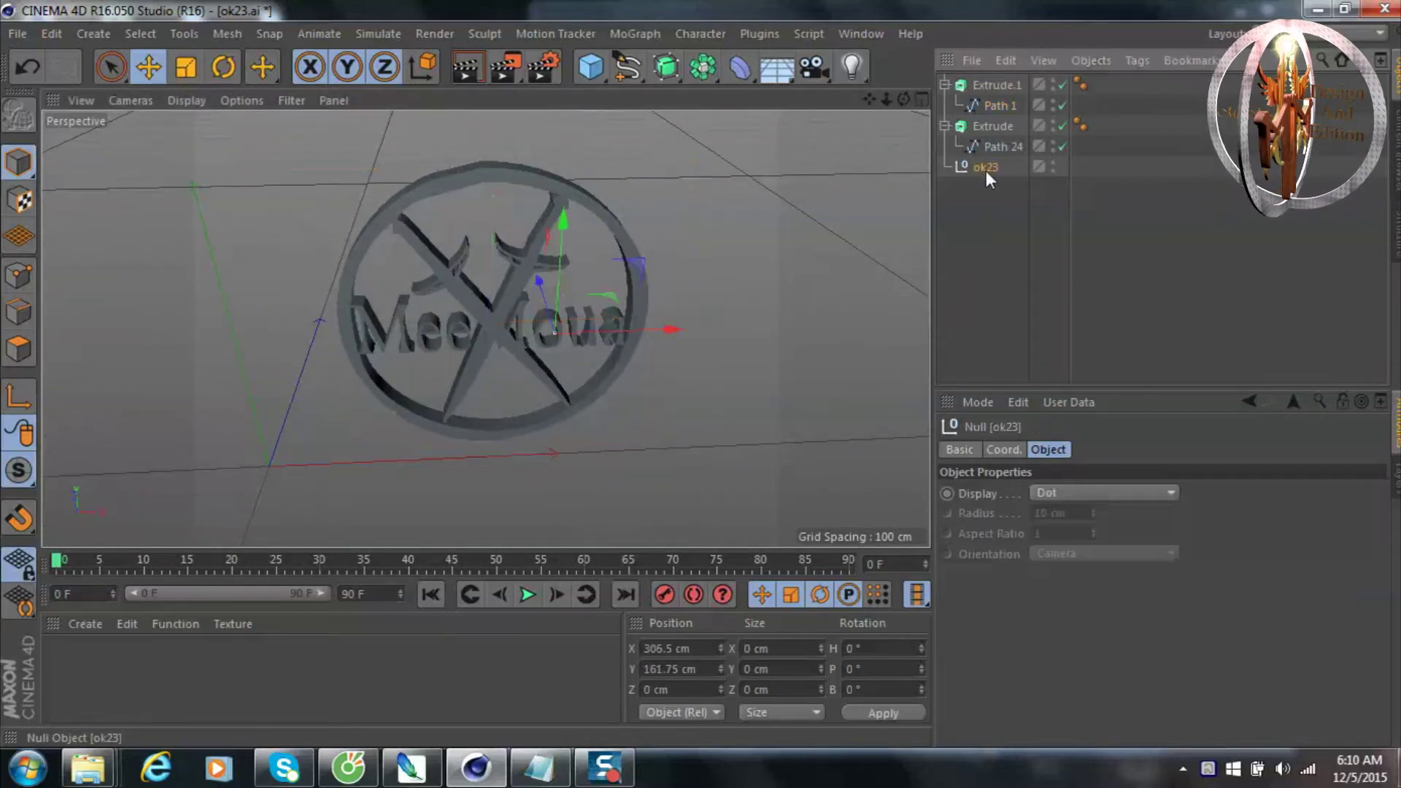
click(944, 125)
click(944, 85)
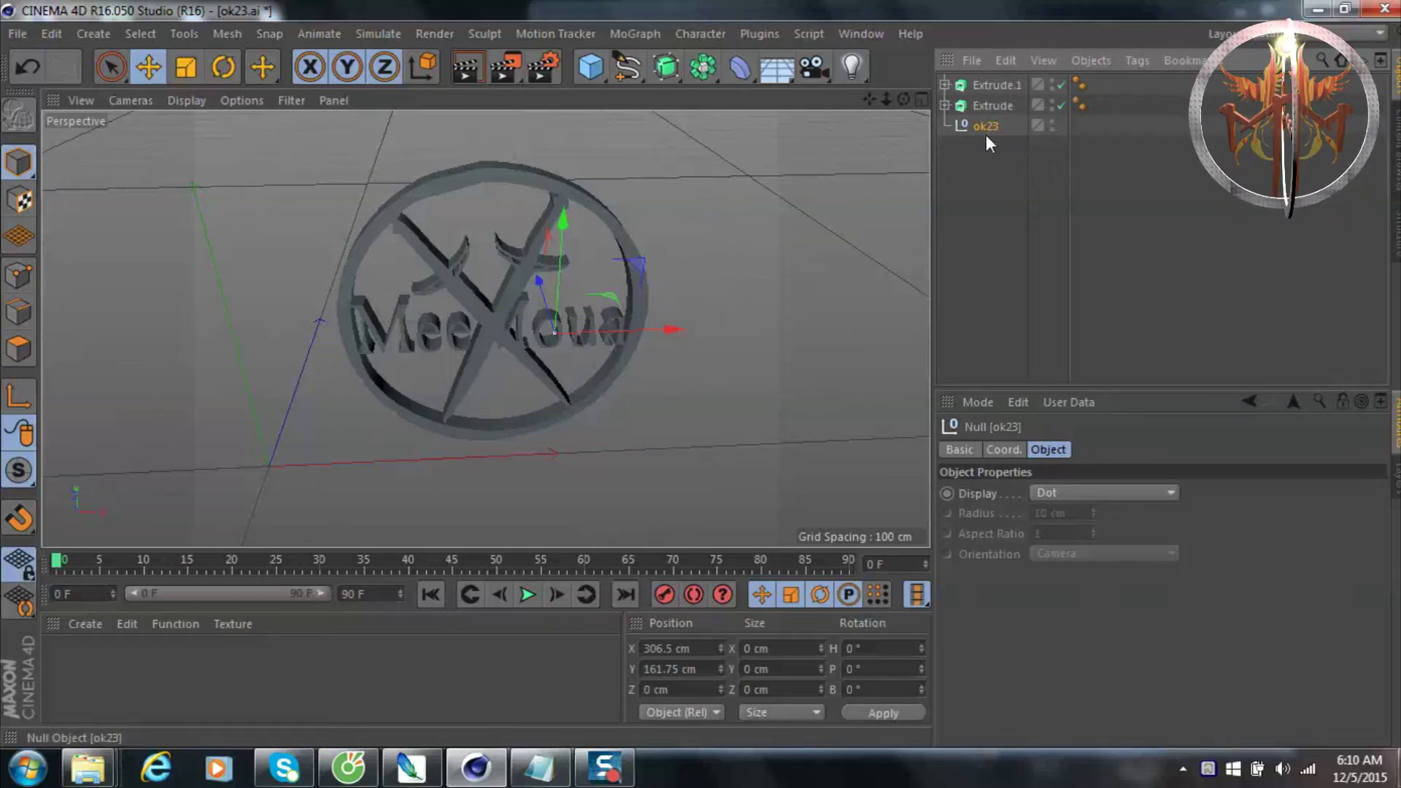
key(Delete)
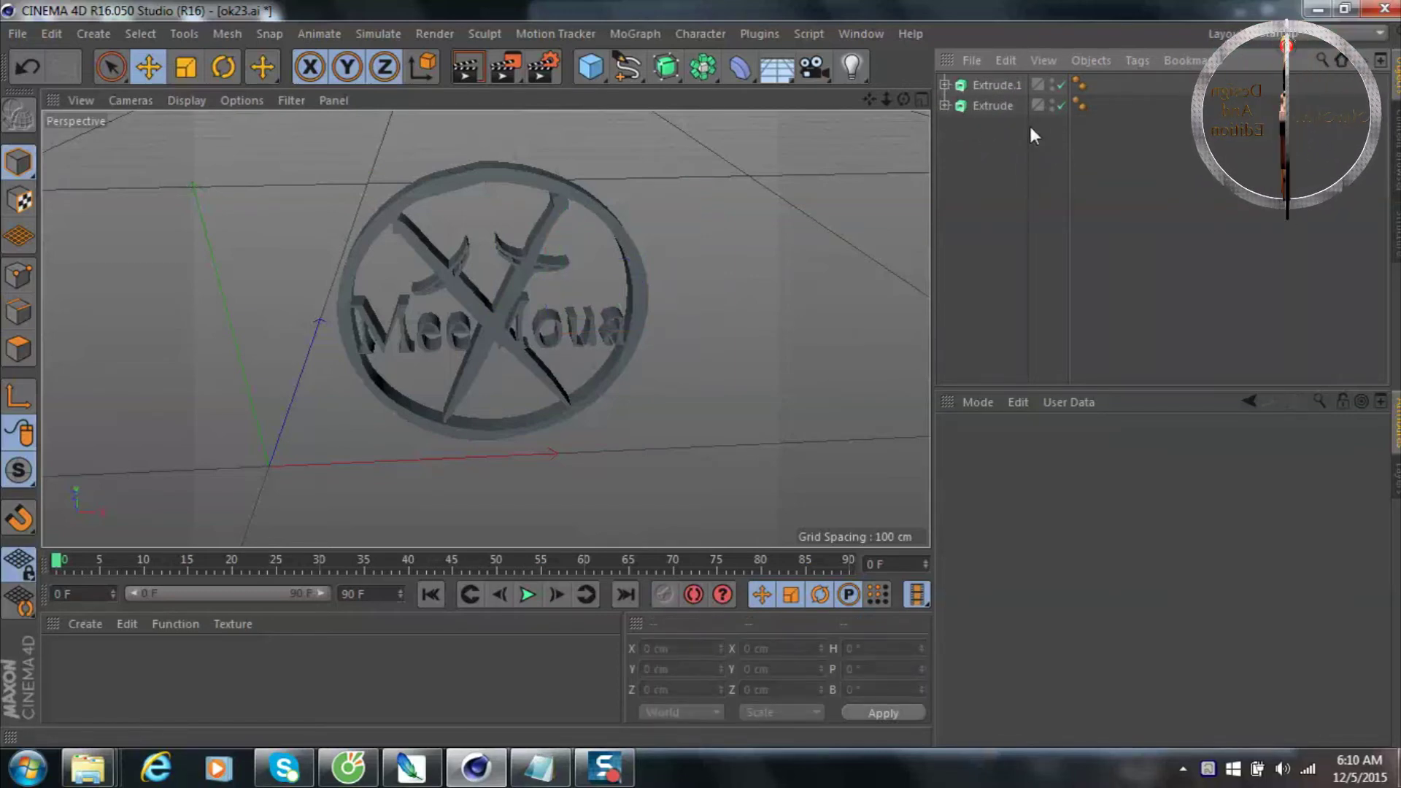
Select both Extrude and Extrude.1 and view the logo from the front.
click(975, 103)
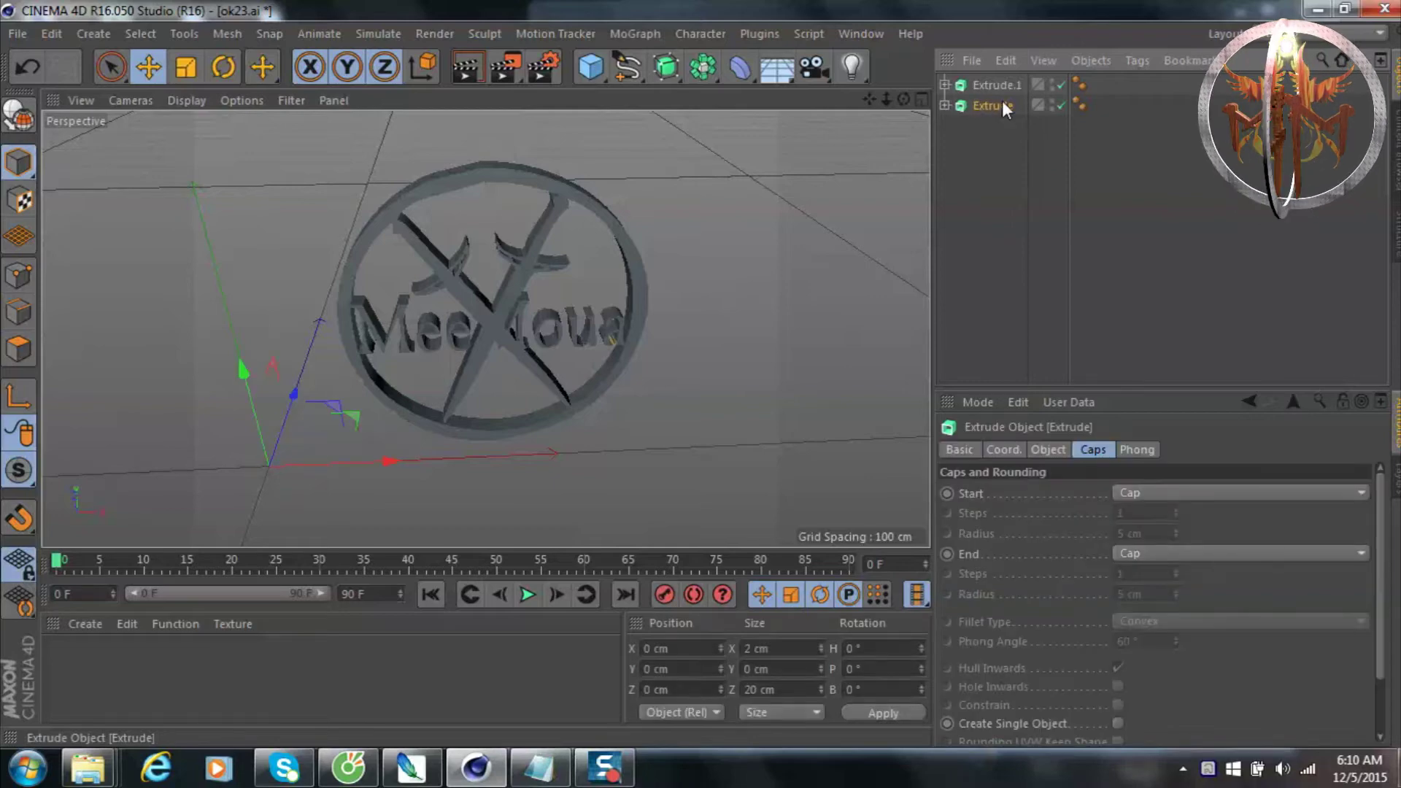
shift+click(995, 85)
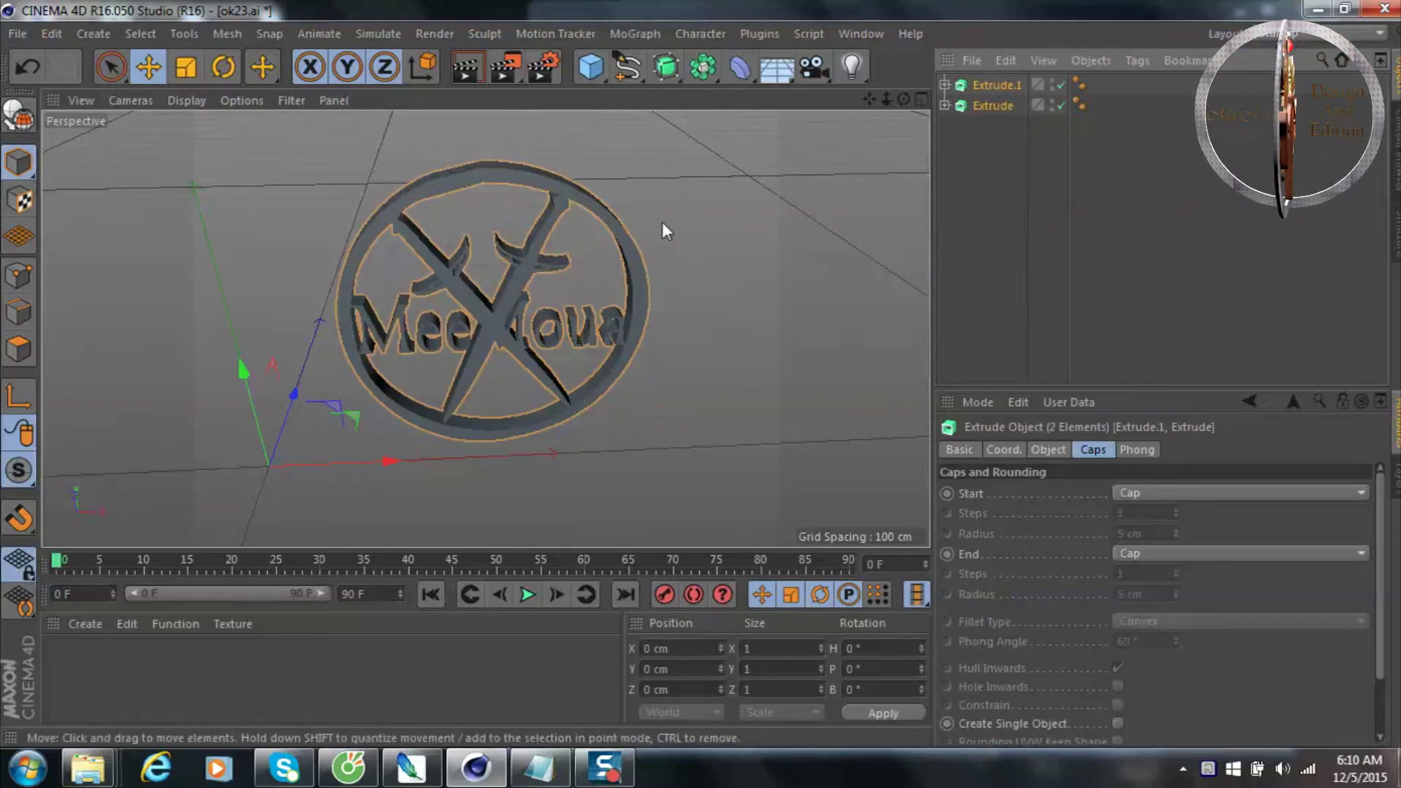
drag(903, 98, 707, 292)
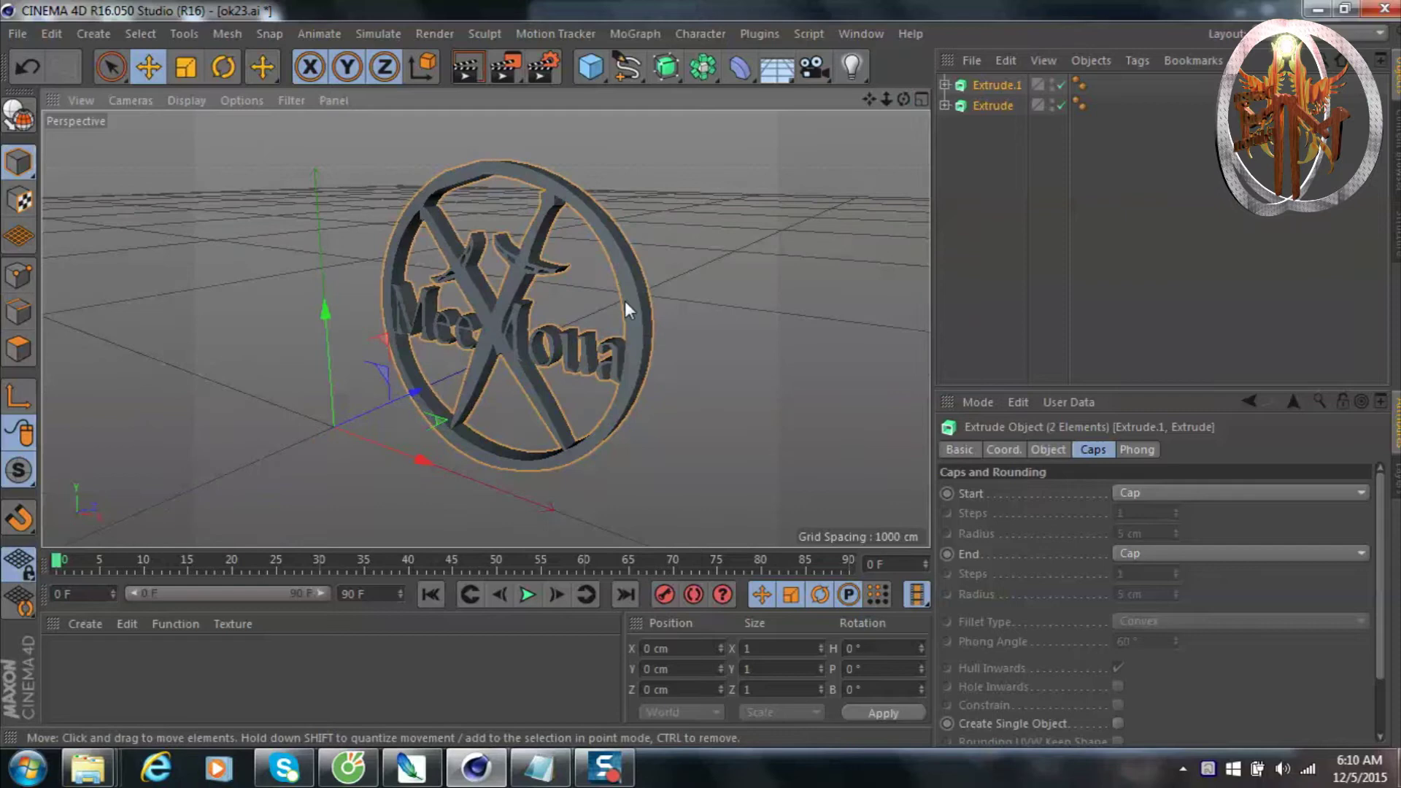
drag(903, 99, 933, 132)
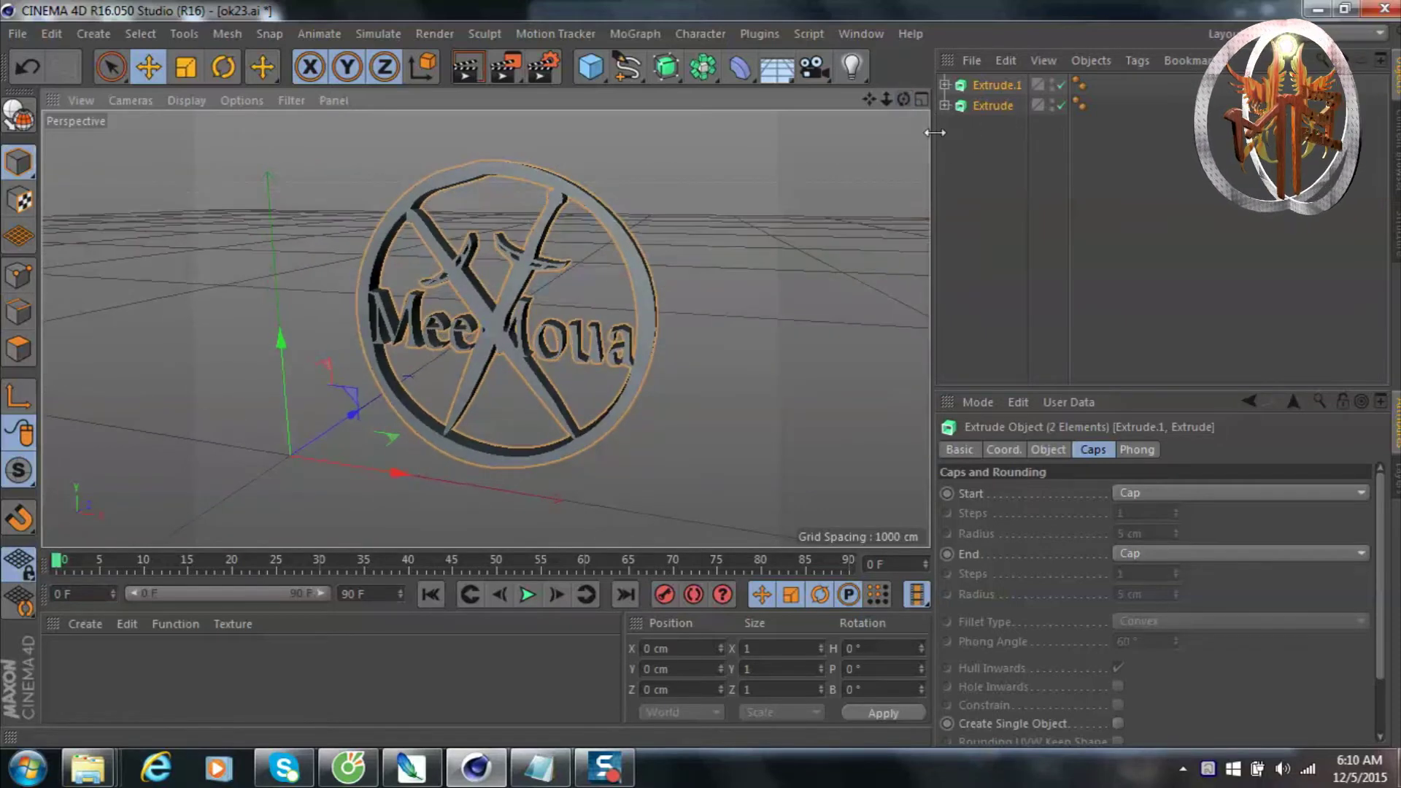
click(1048, 450)
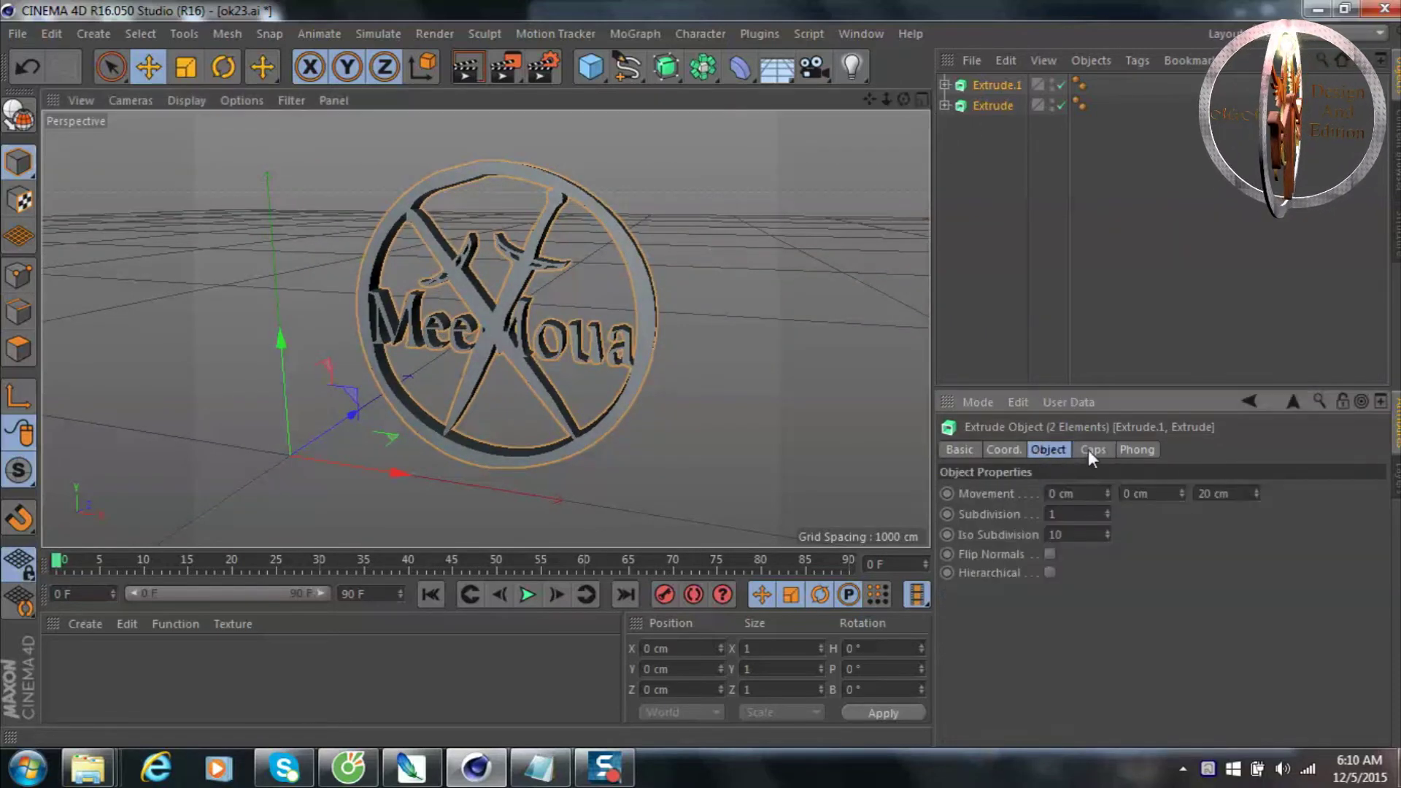
Set both extrudes' Movement Z depth to 50 cm and check it edge-on.
click(1092, 449)
click(1067, 454)
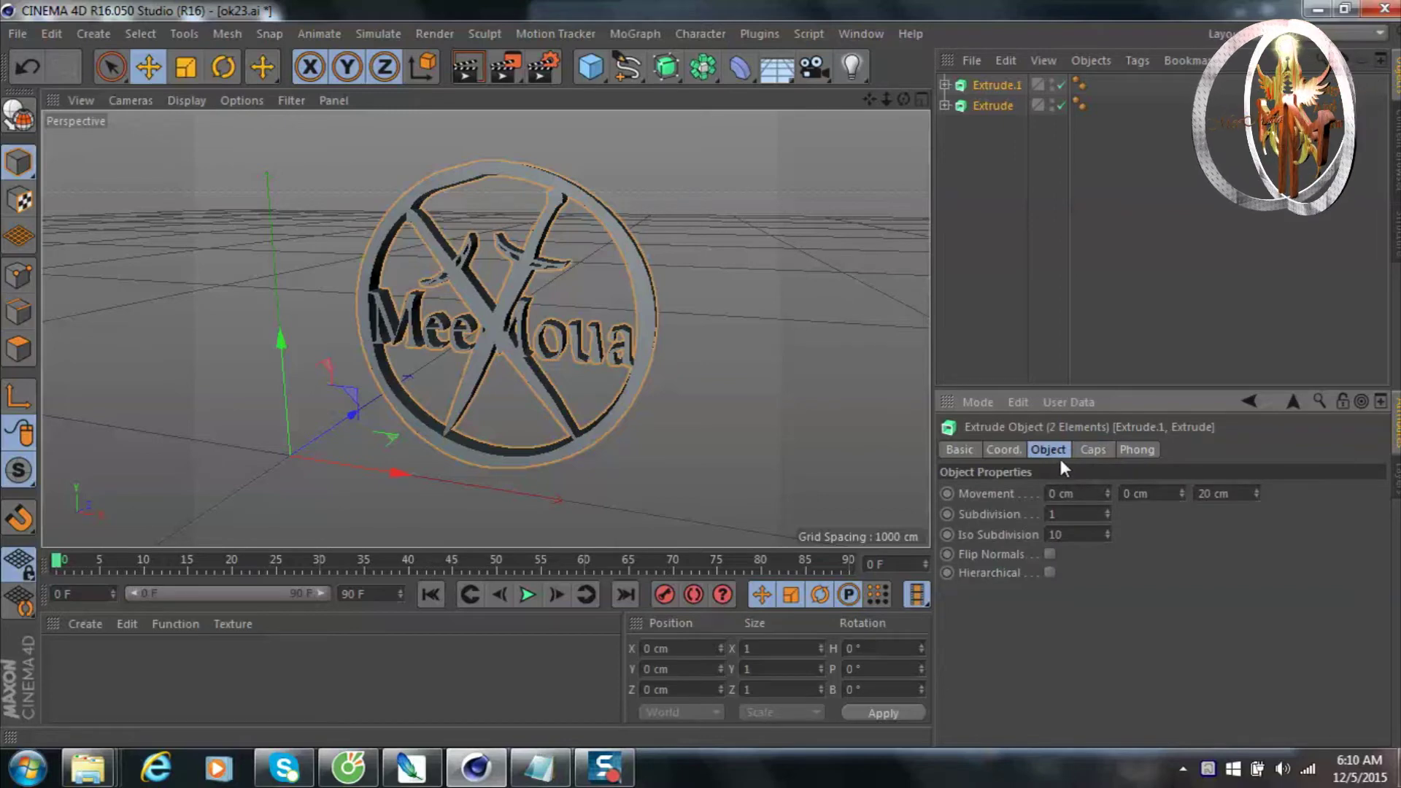
text(50)
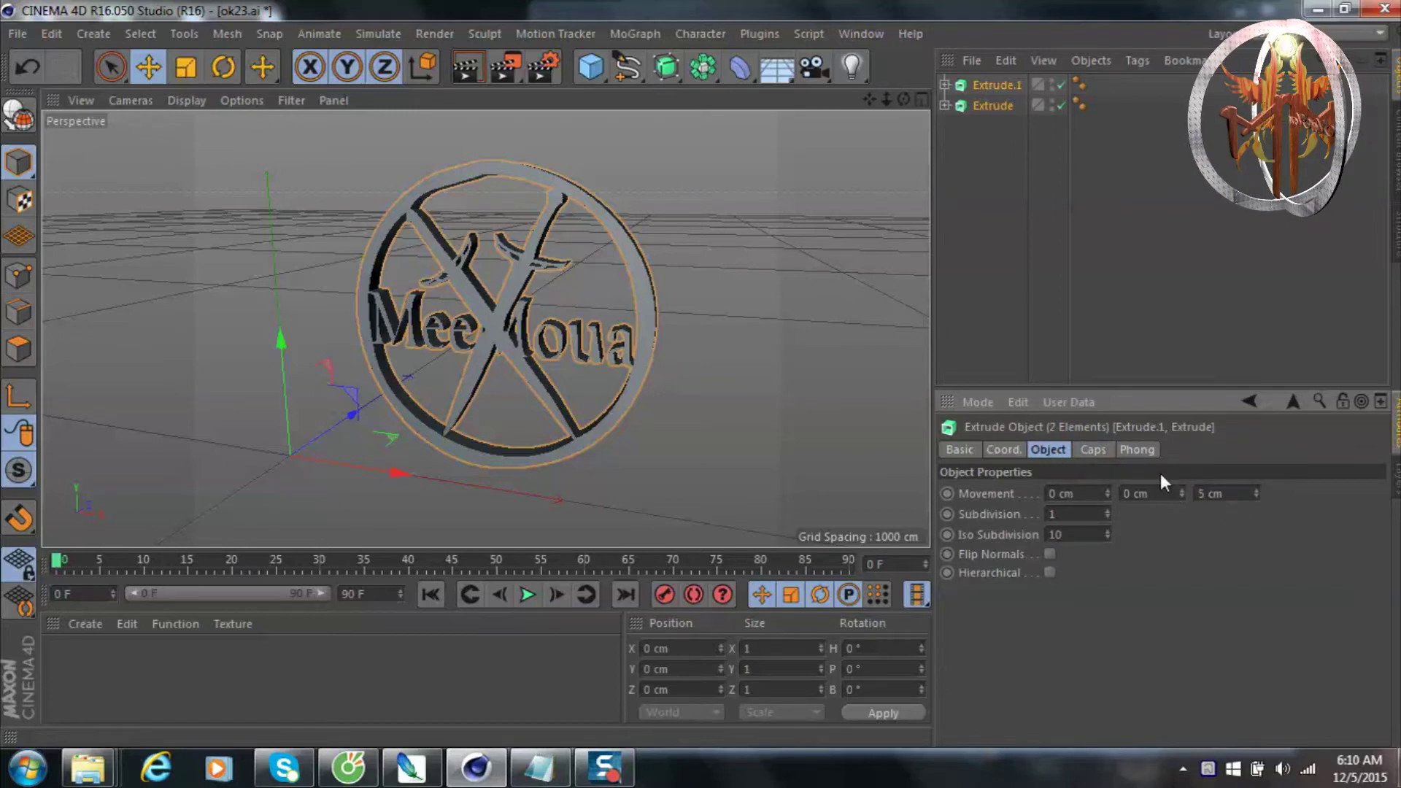
key(Return)
mouse_move(903, 100)
mouse_down()
mouse_move(839, 110)
mouse_move(904, 99)
mouse_up()
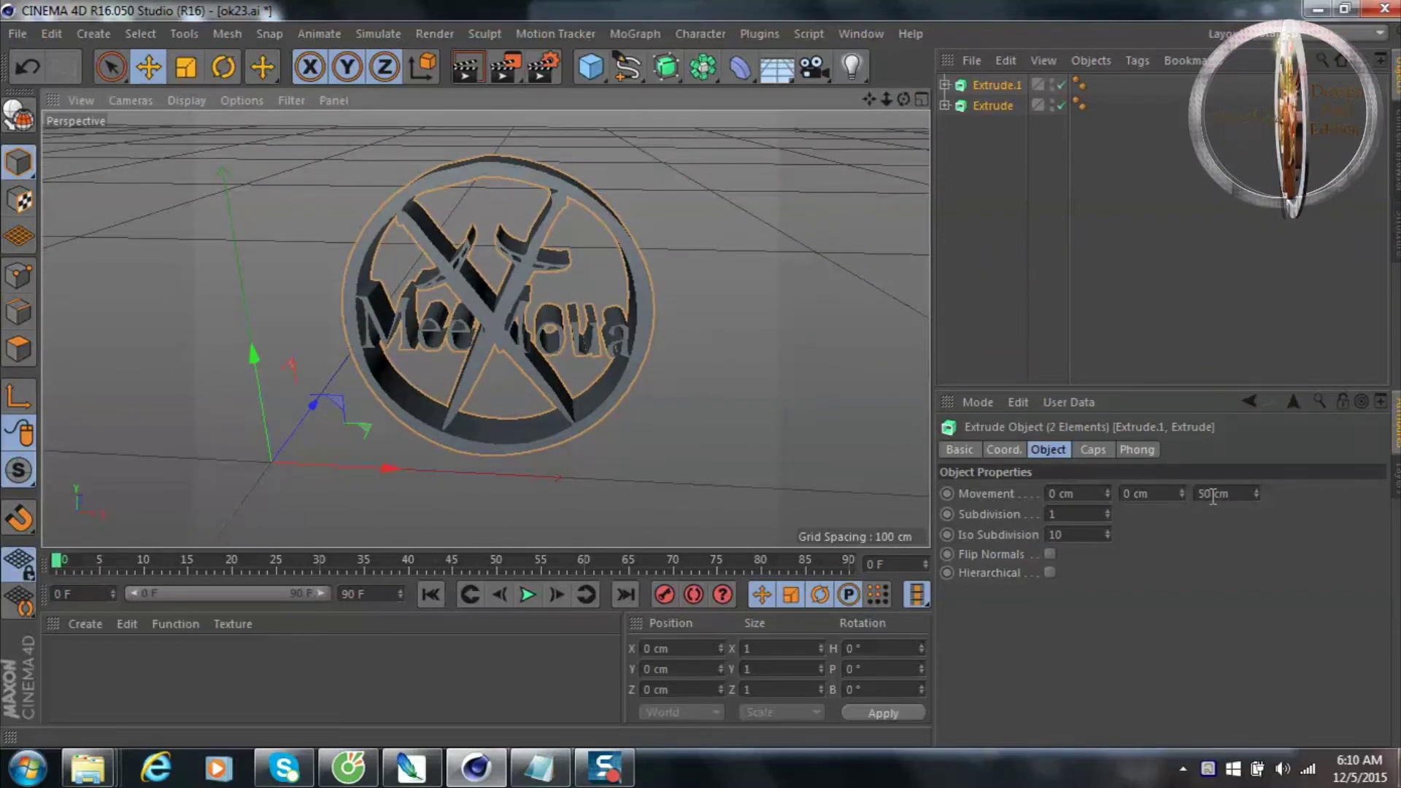
Compare with a 400 cm depth, then reselect the depth value for editing.
drag(1212, 496, 1186, 496)
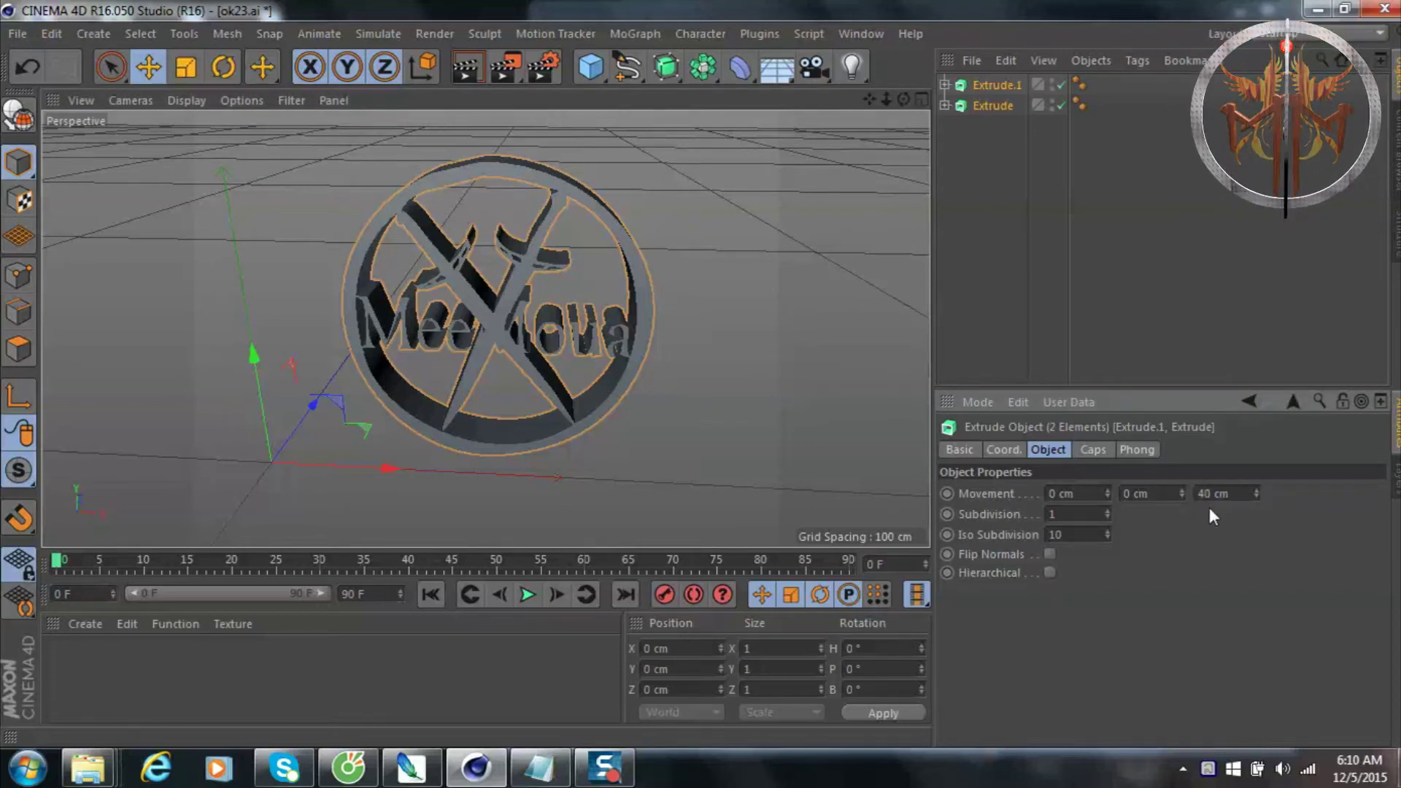
text(400)
key(Return)
mouse_move(903, 100)
mouse_down()
mouse_move(868, 109)
mouse_move(946, 139)
mouse_up()
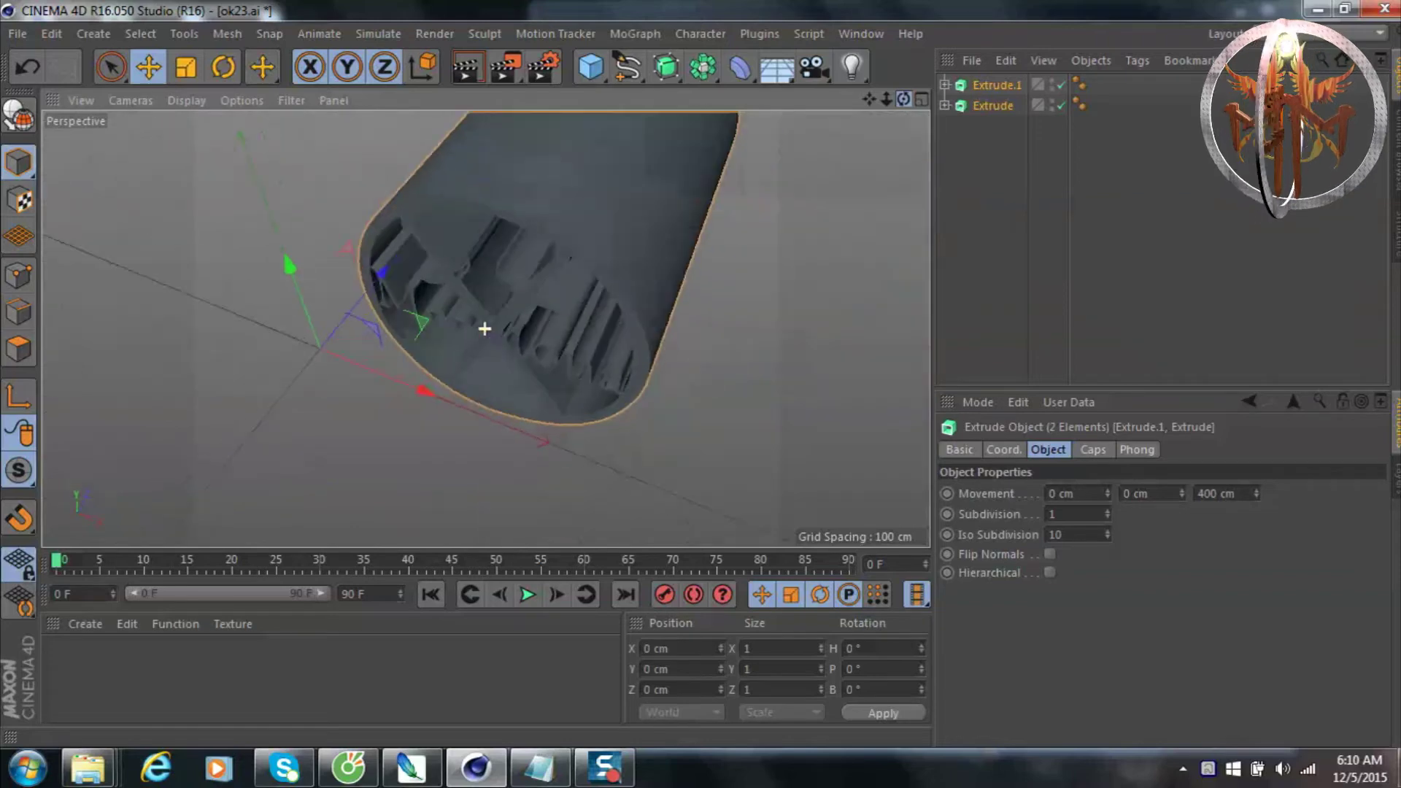
double_click(1224, 489)
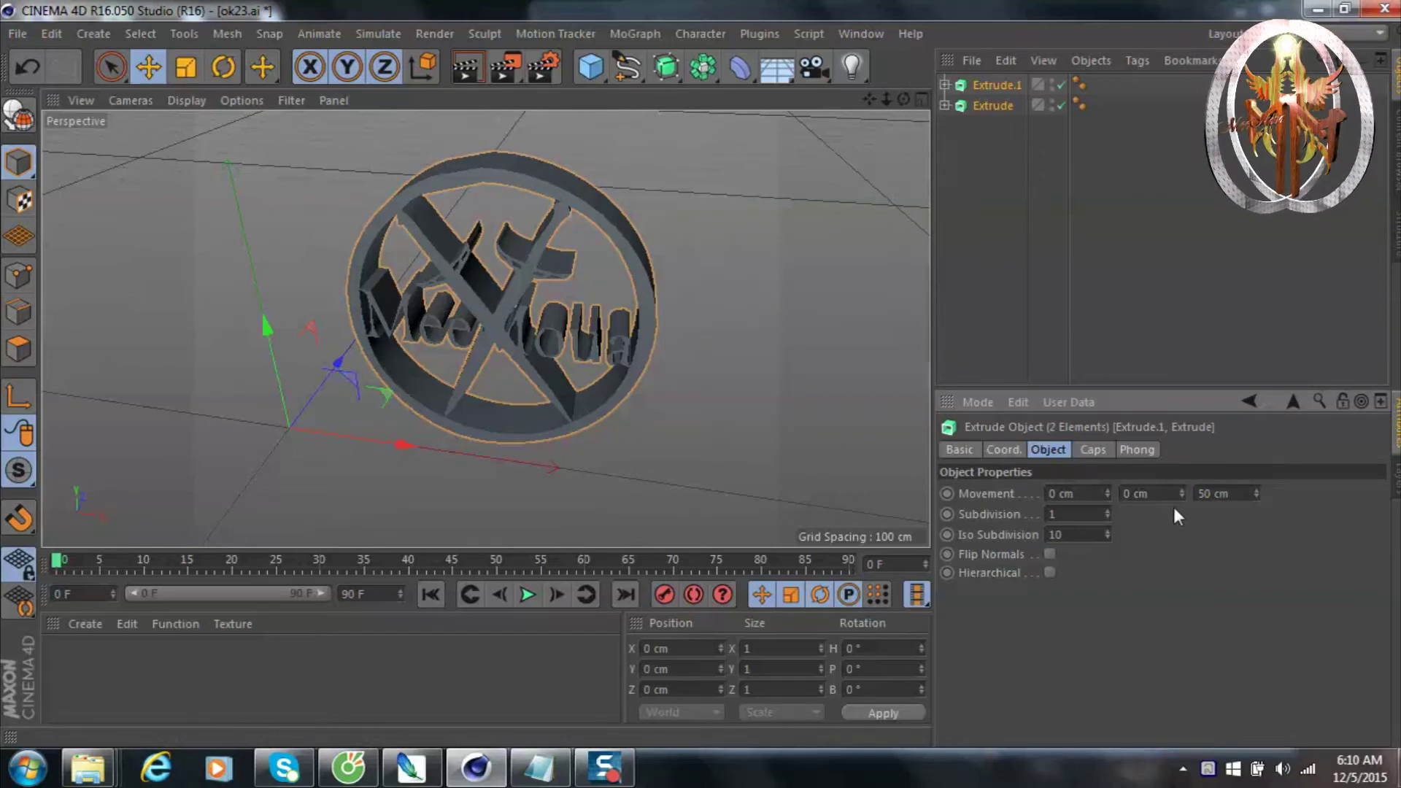
text(50)
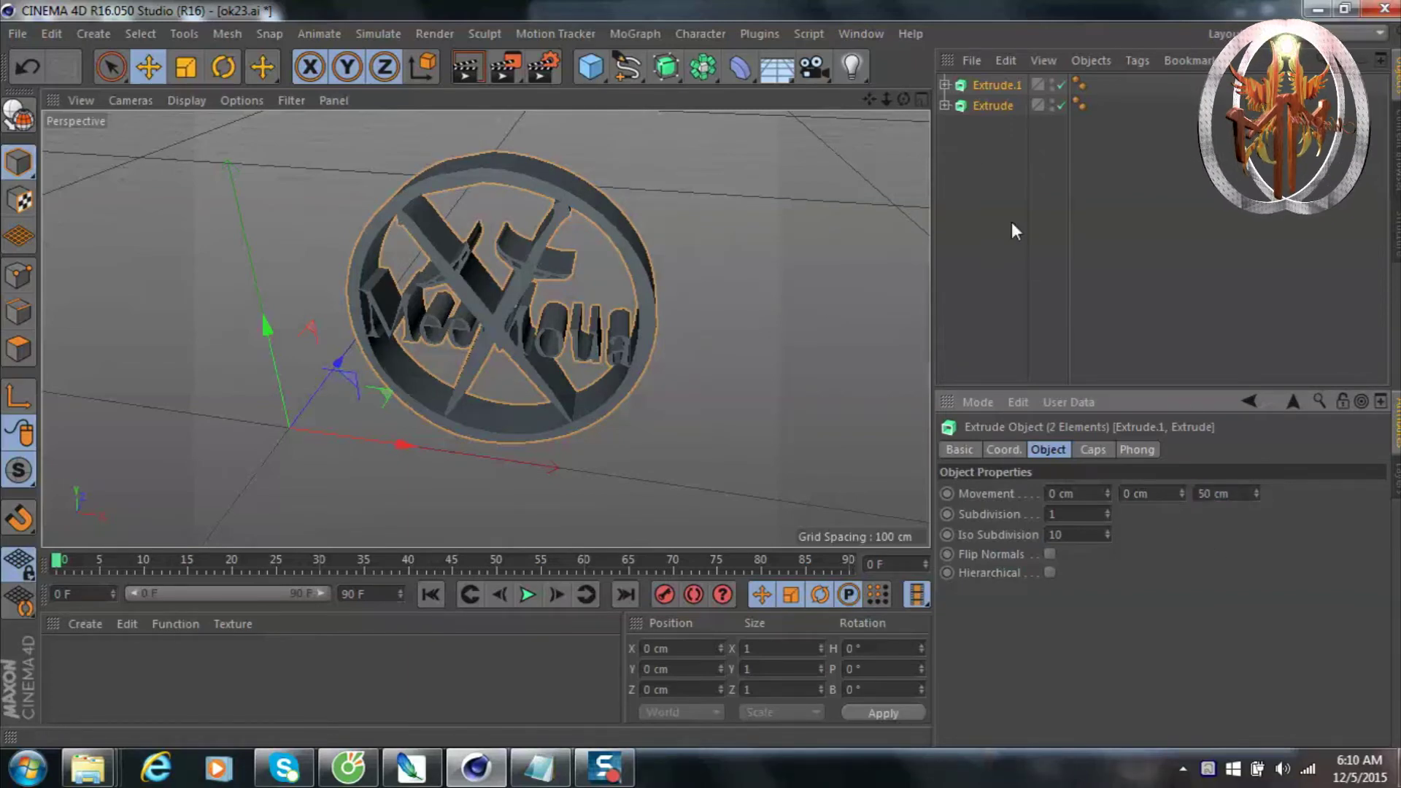
click(1100, 449)
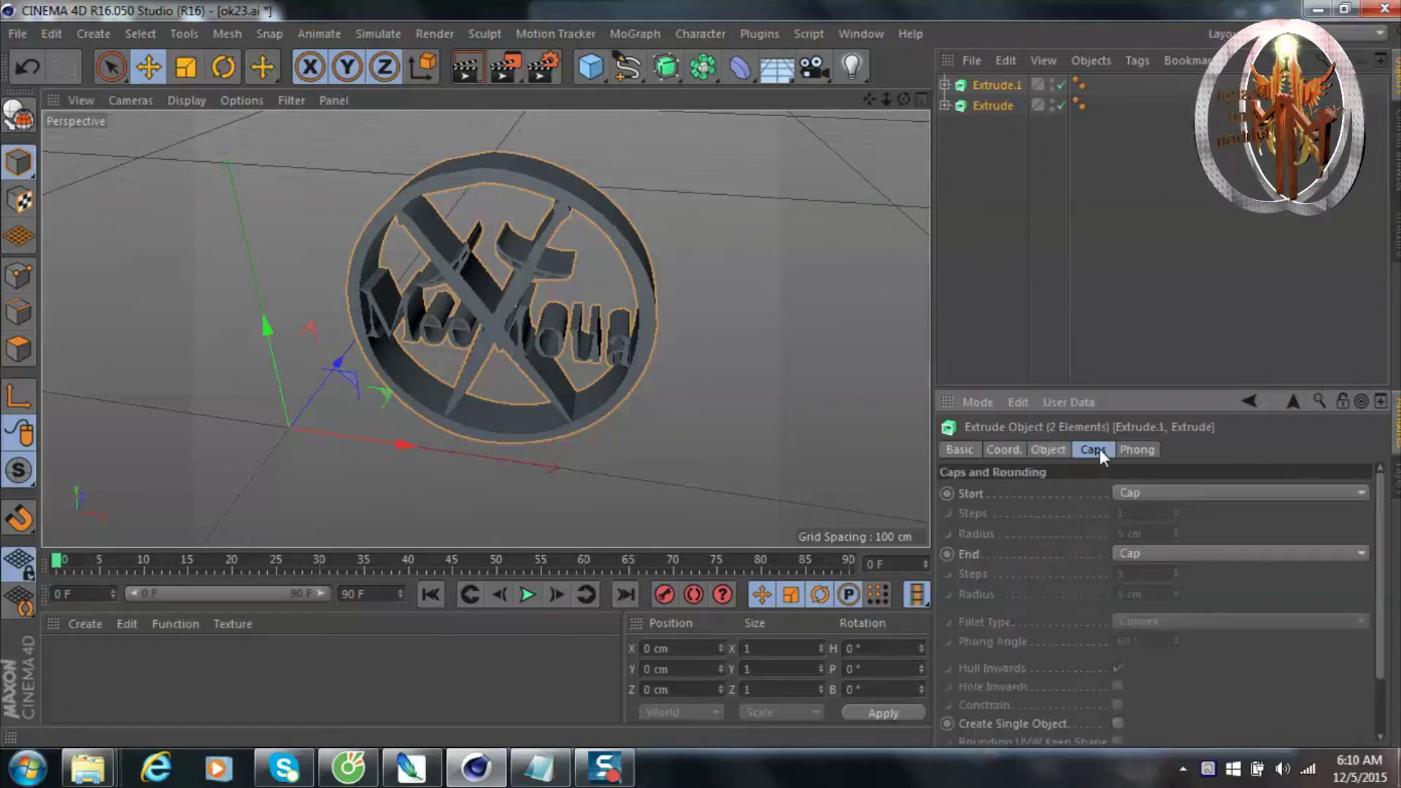
Give both extrudes a Fillet start cap with 5 steps and 2 cm radius.
click(1188, 494)
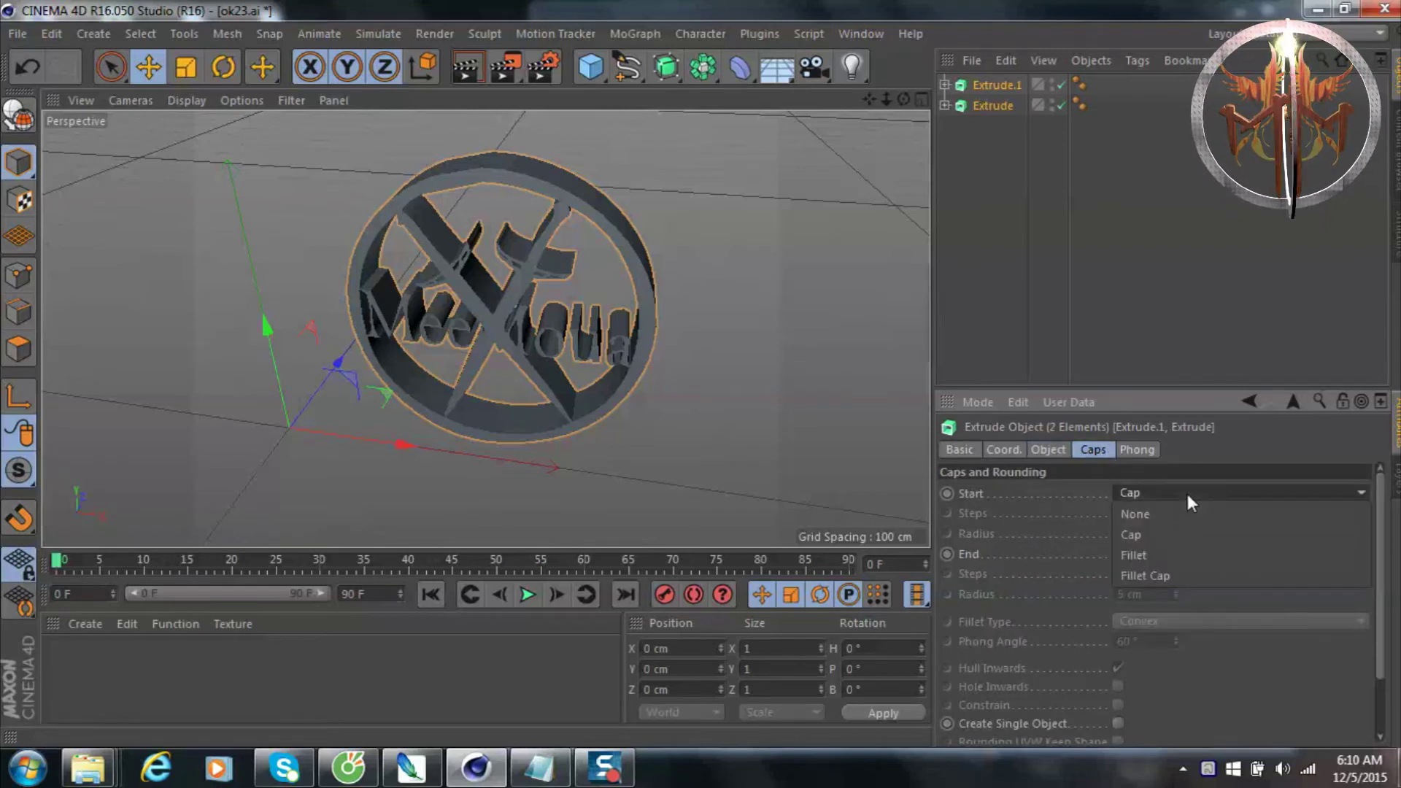
click(1154, 577)
scroll(1138, 513, up, 4)
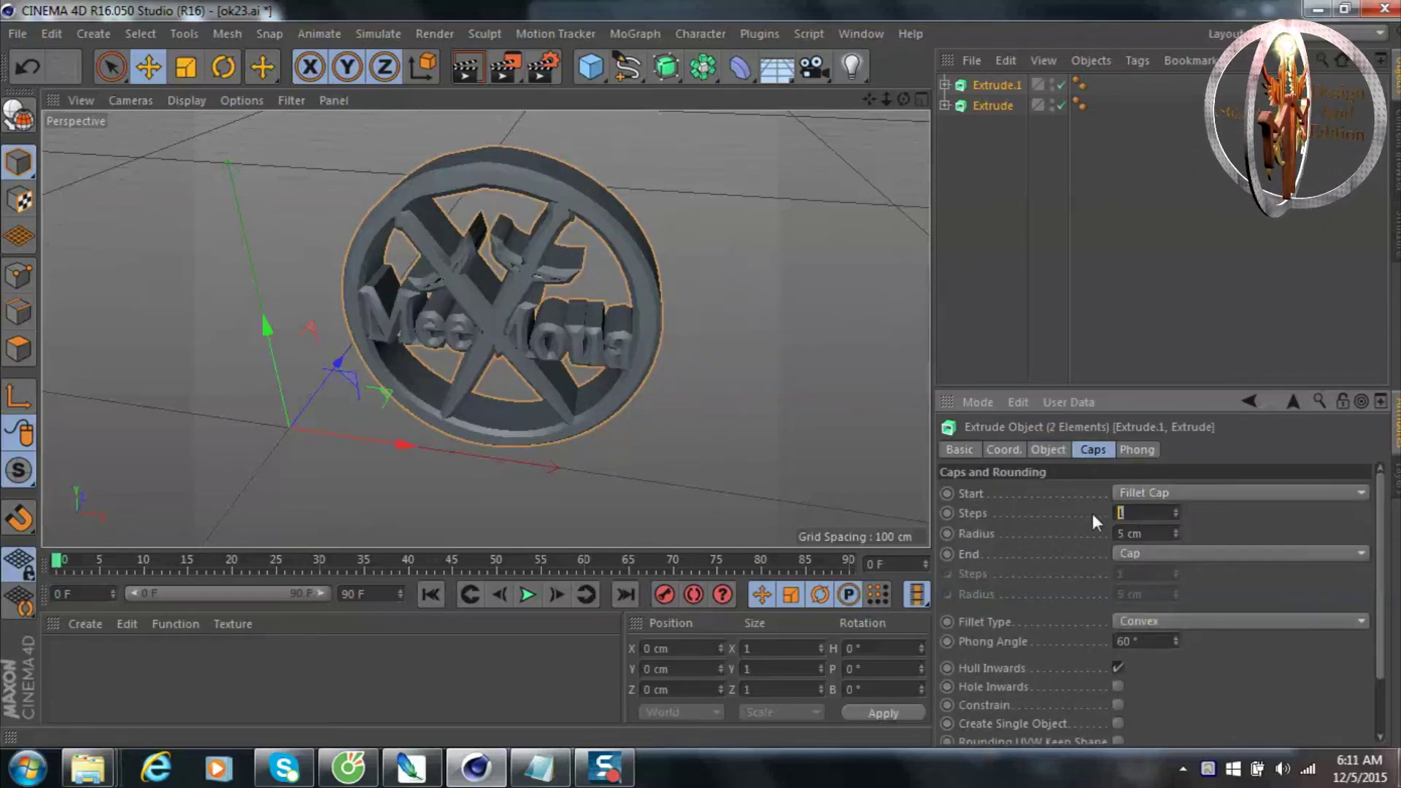
double_click(1130, 533)
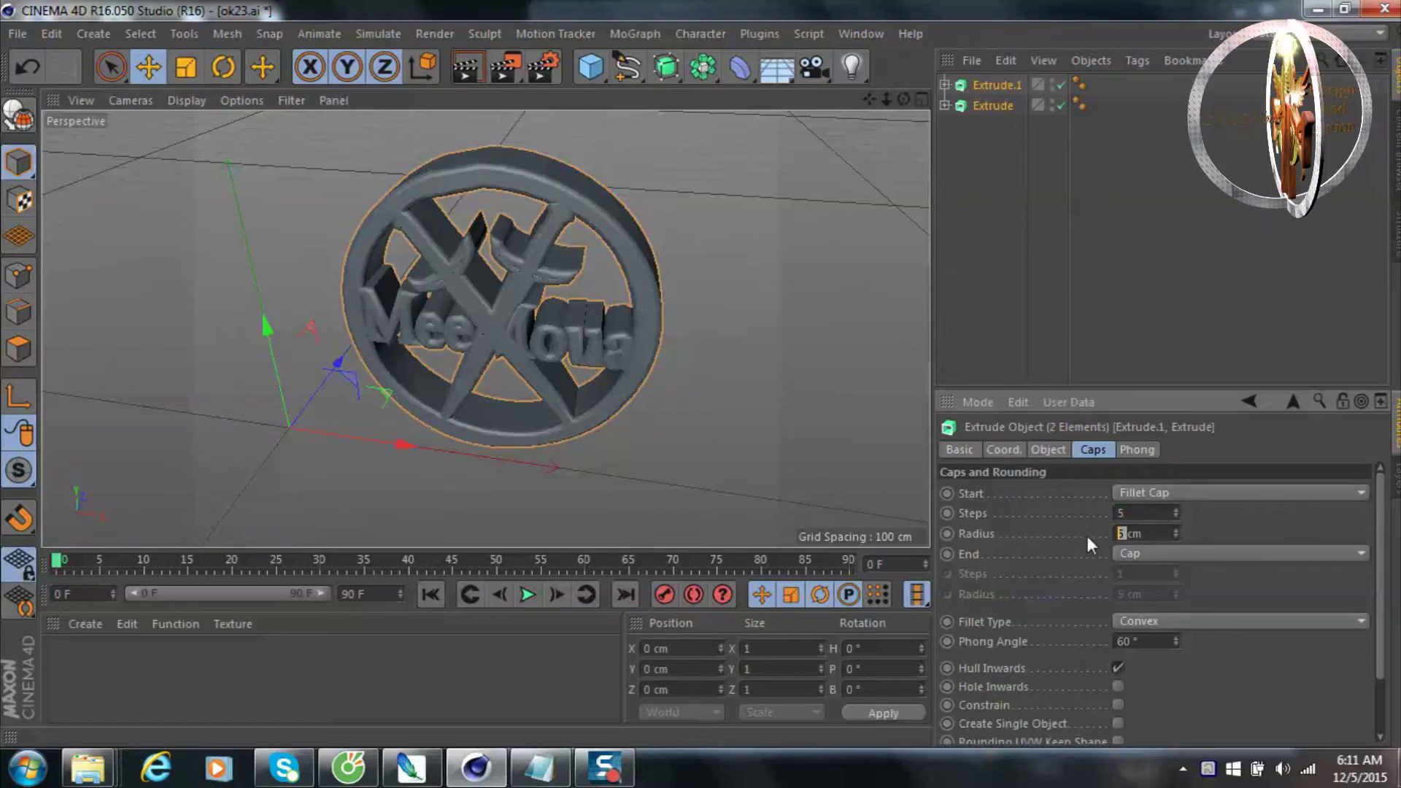
text(2)
key(Return)
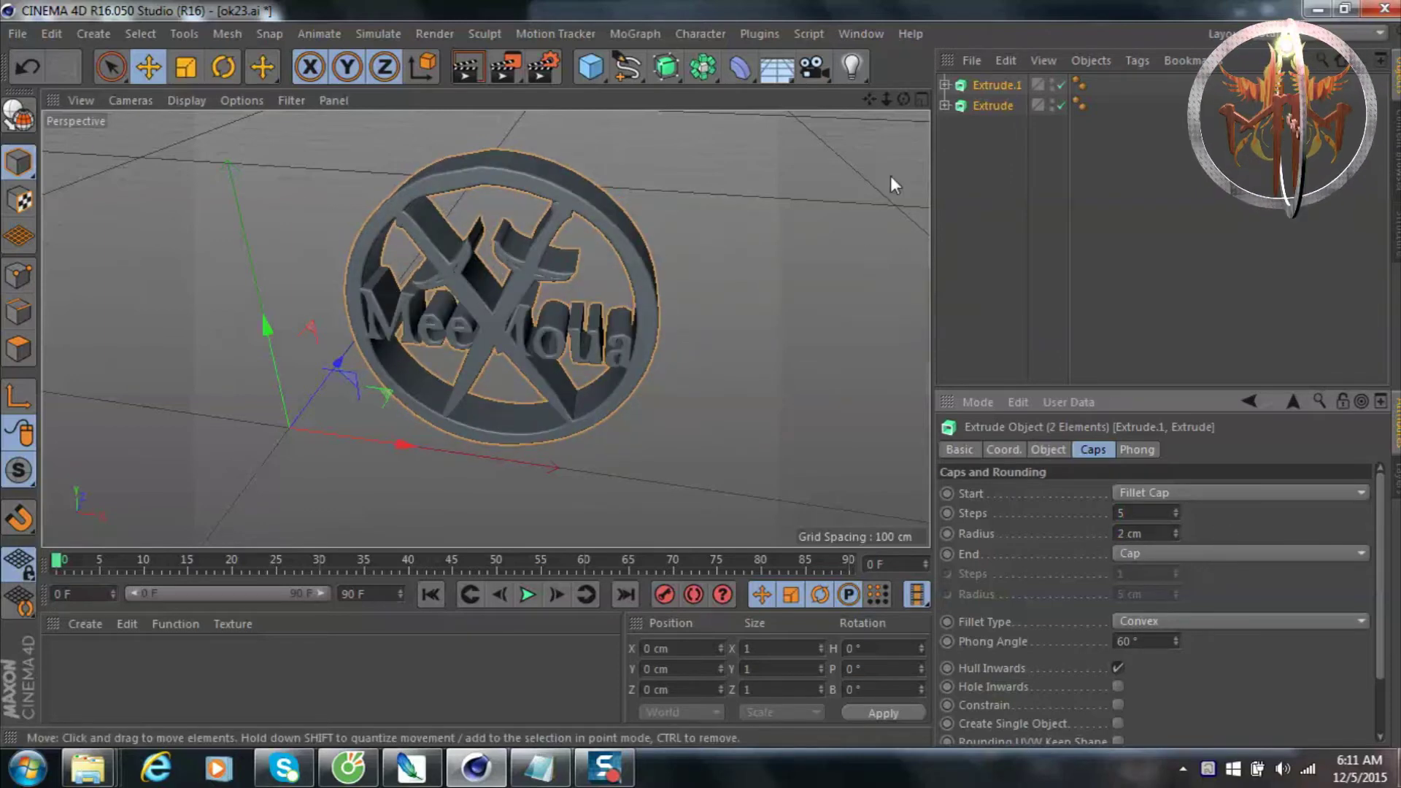
mouse_move(903, 99)
mouse_down()
mouse_move(894, 81)
mouse_move(903, 99)
mouse_up()
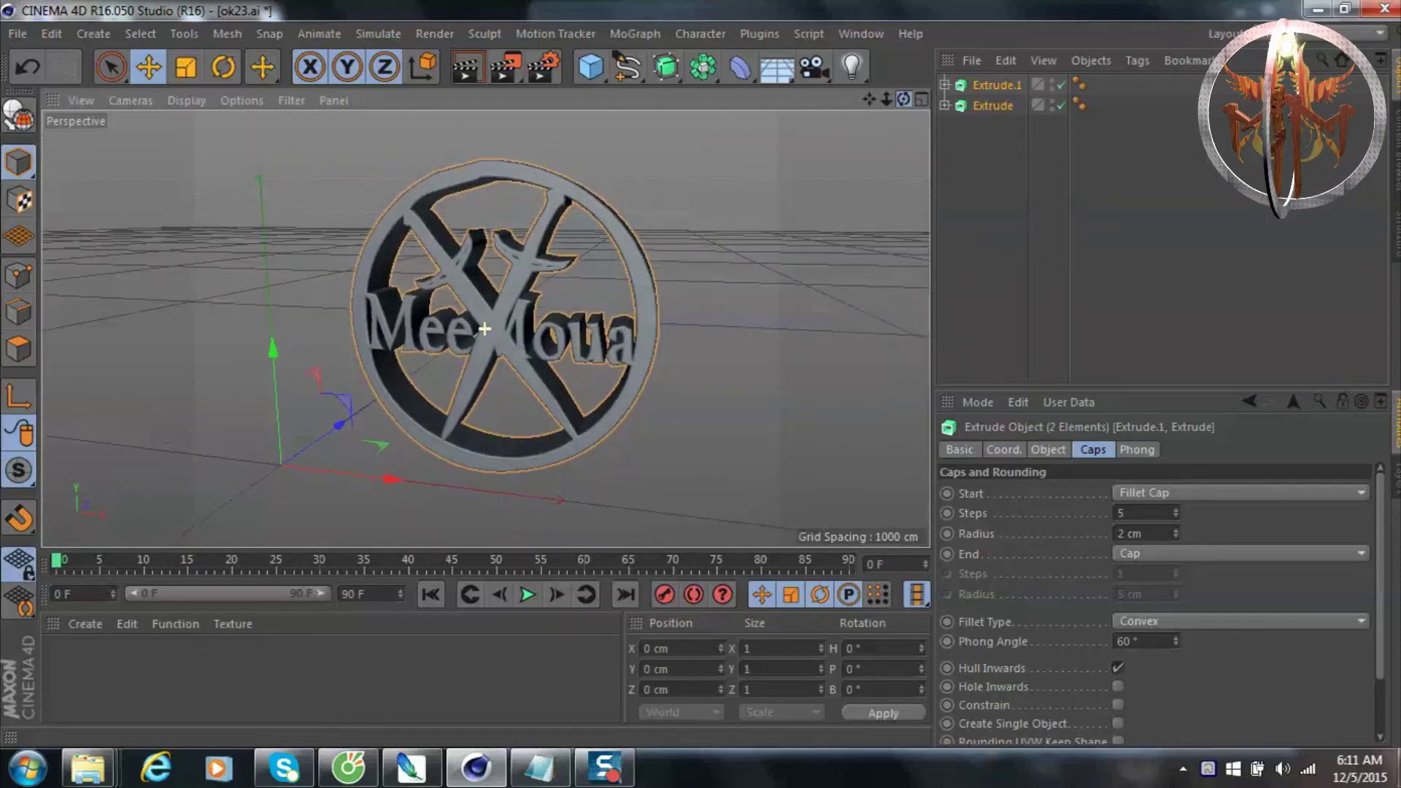
drag(903, 99, 903, 100)
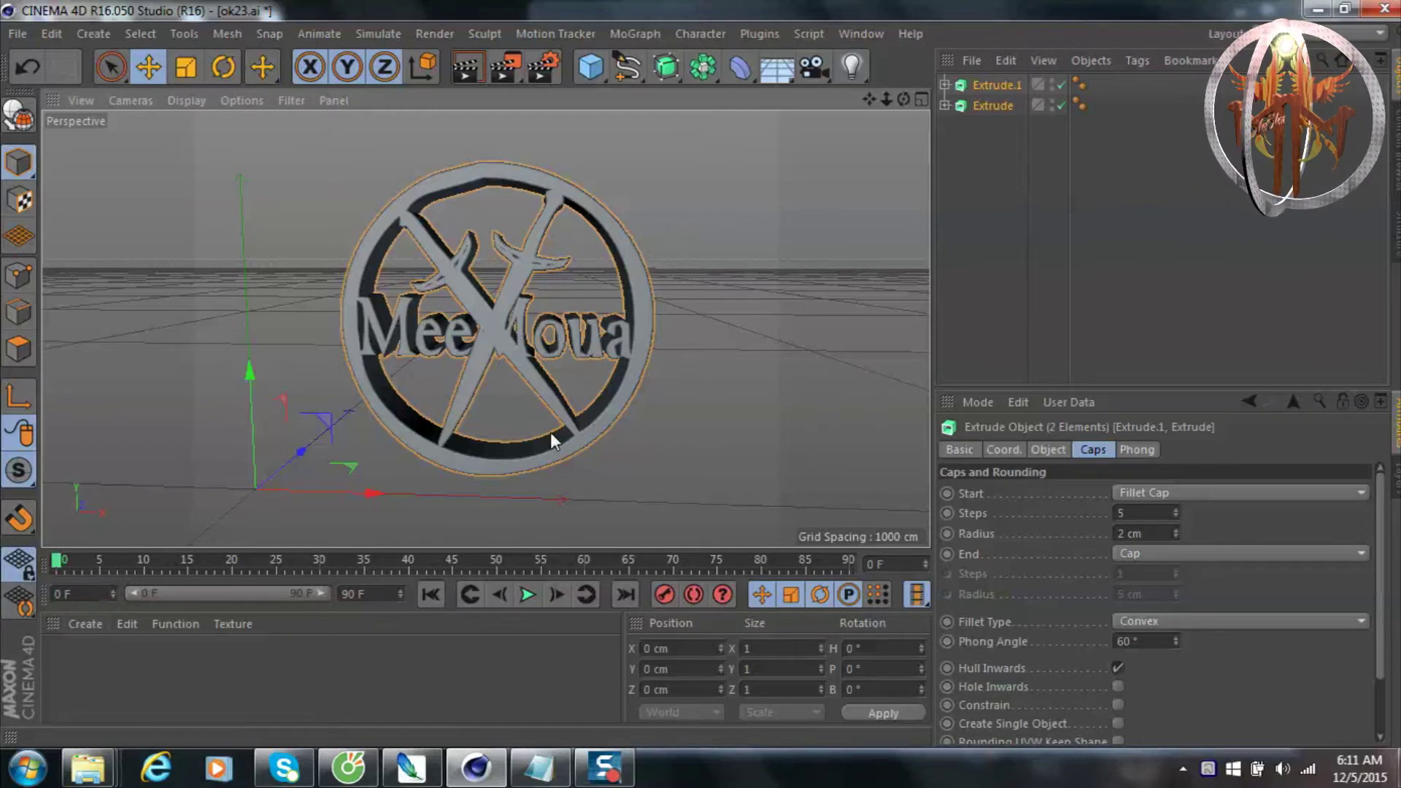
Reselect both Extrude objects together in the Object Manager.
right_click(984, 107)
click(964, 143)
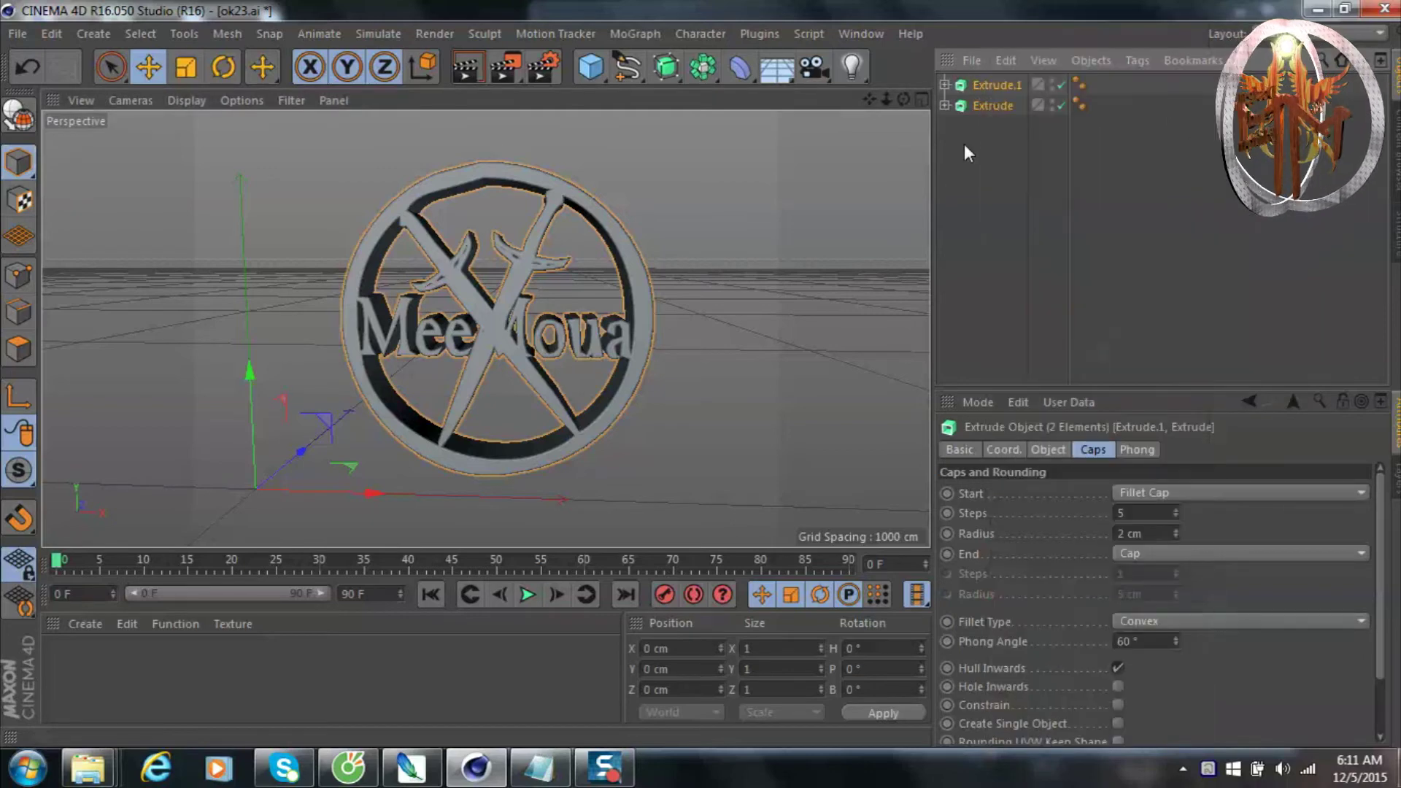
click(992, 104)
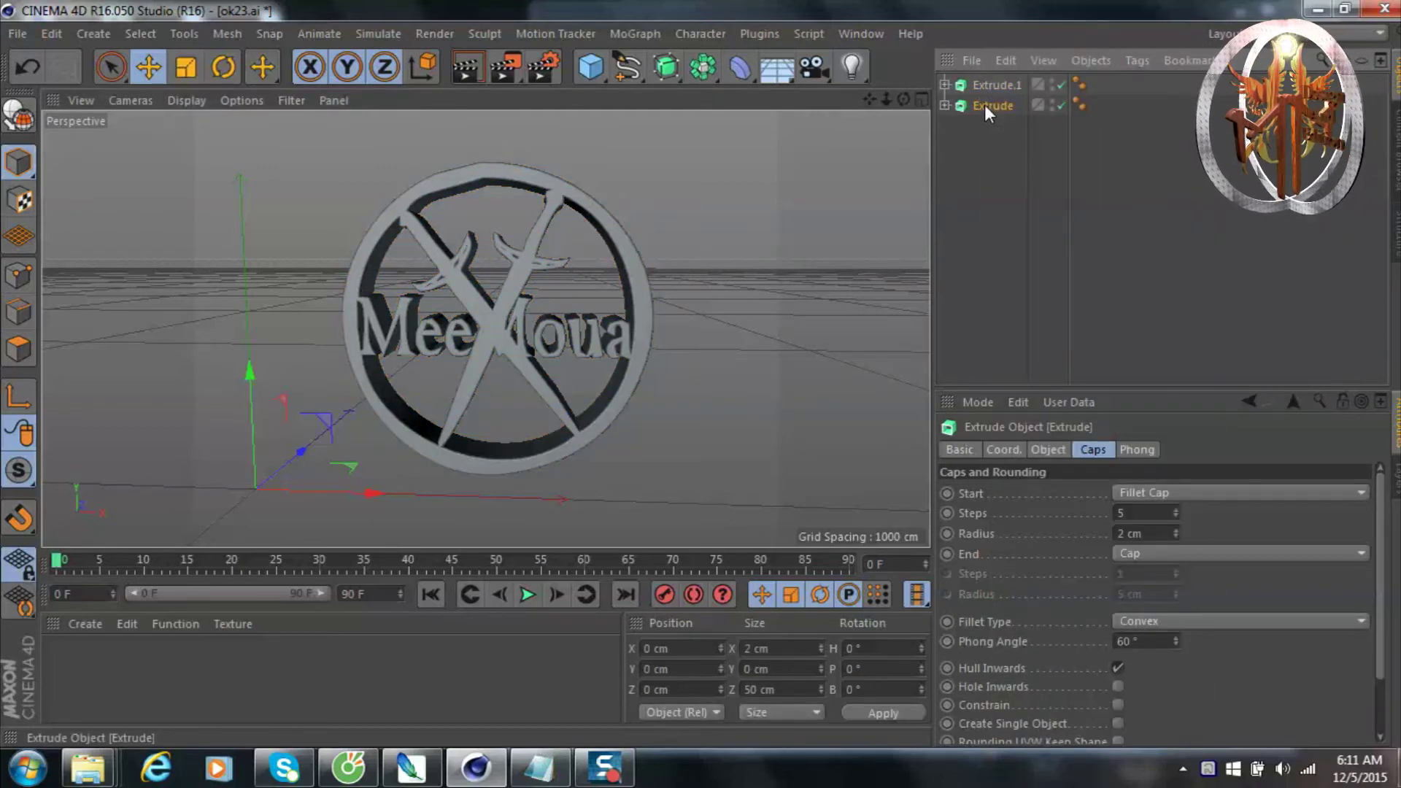
ctrl+click(989, 106)
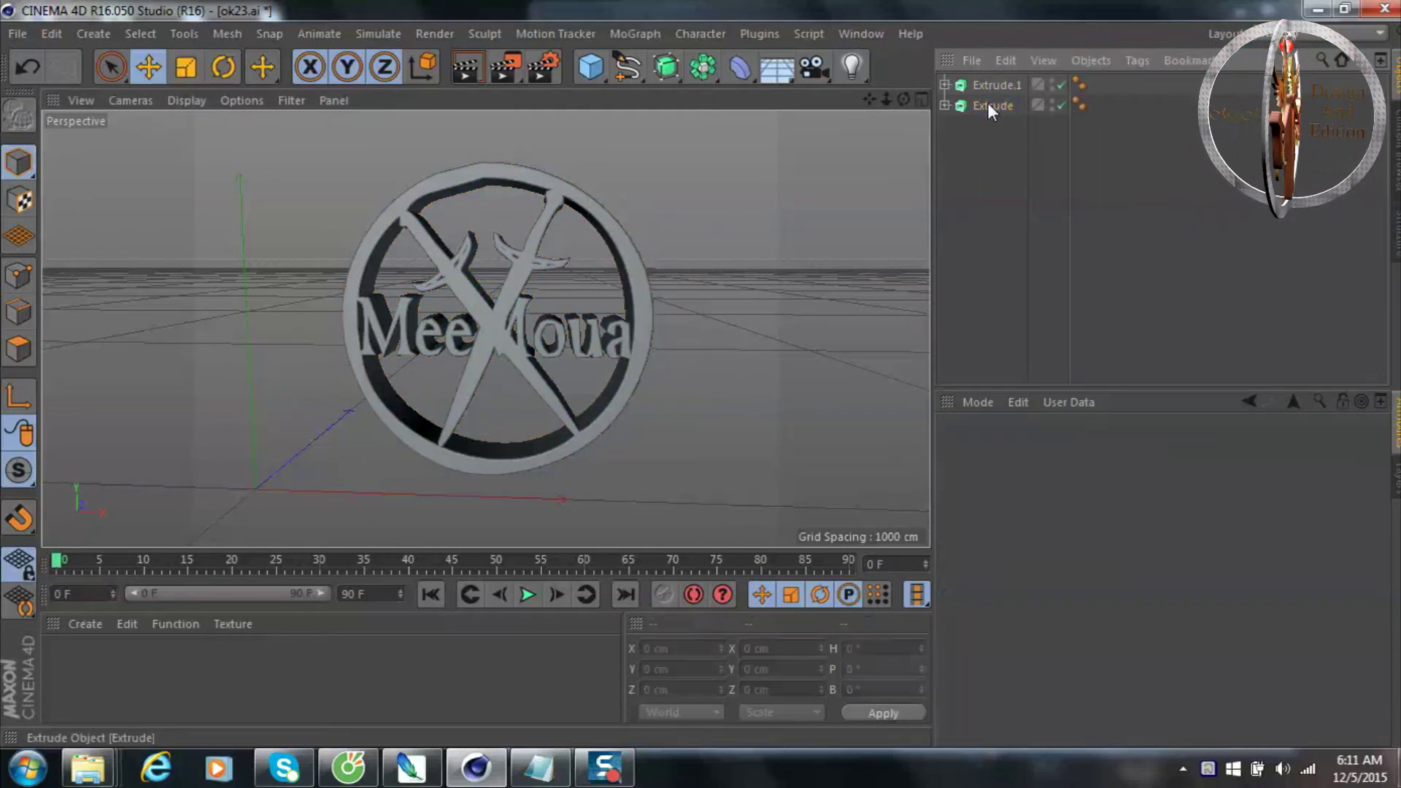
click(992, 102)
ctrl+click(996, 86)
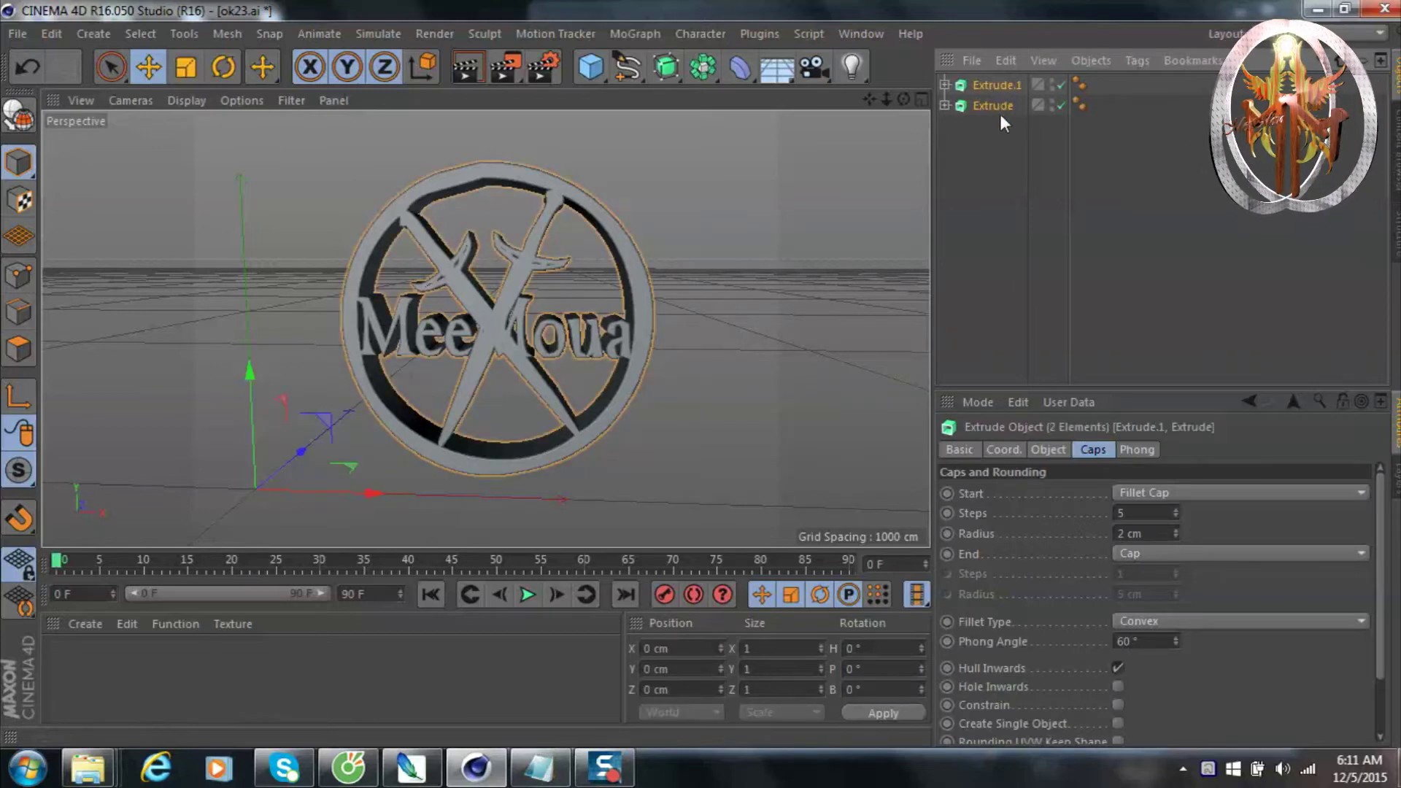
right_click(997, 102)
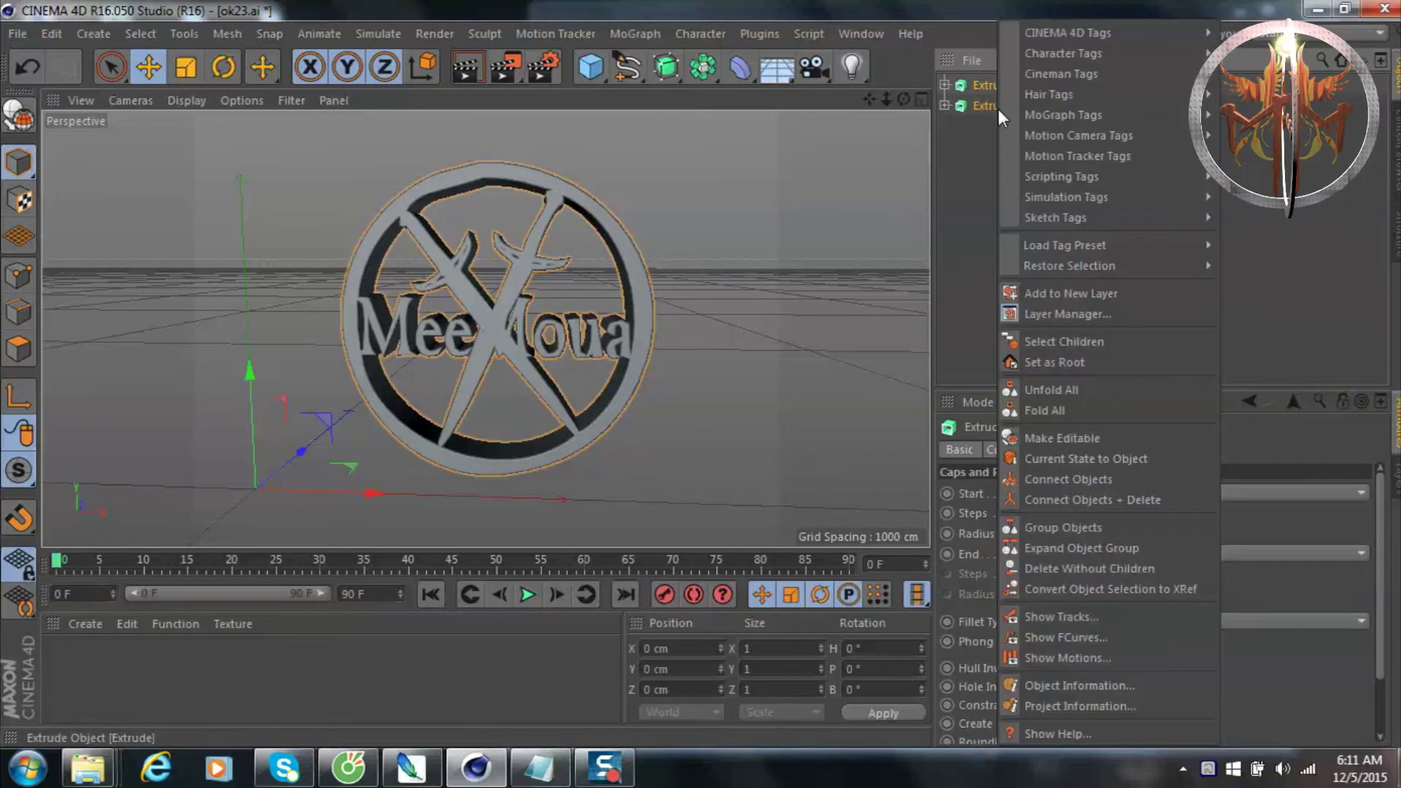
Group both extrudes under a Null and create a new material, Mat.
click(1088, 526)
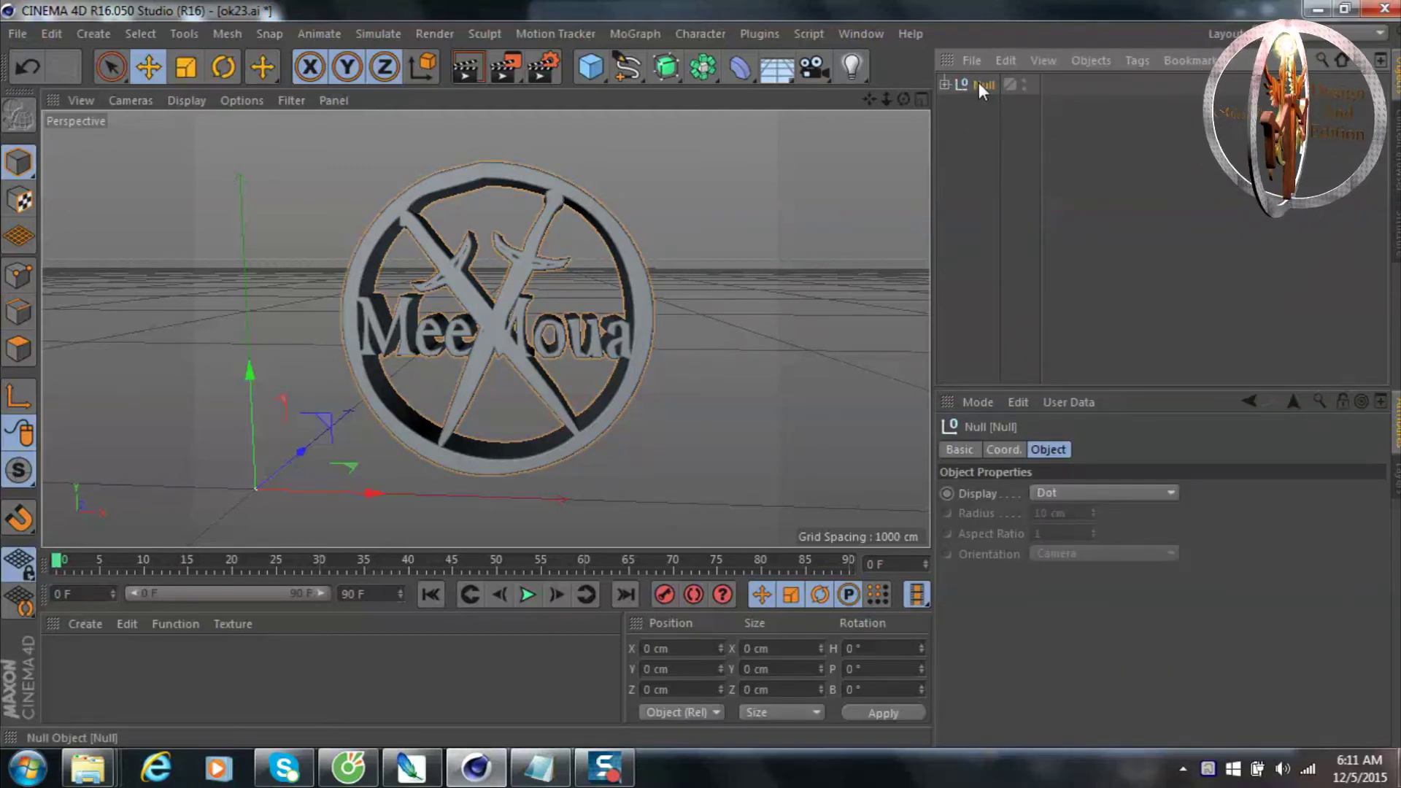
double_click(65, 659)
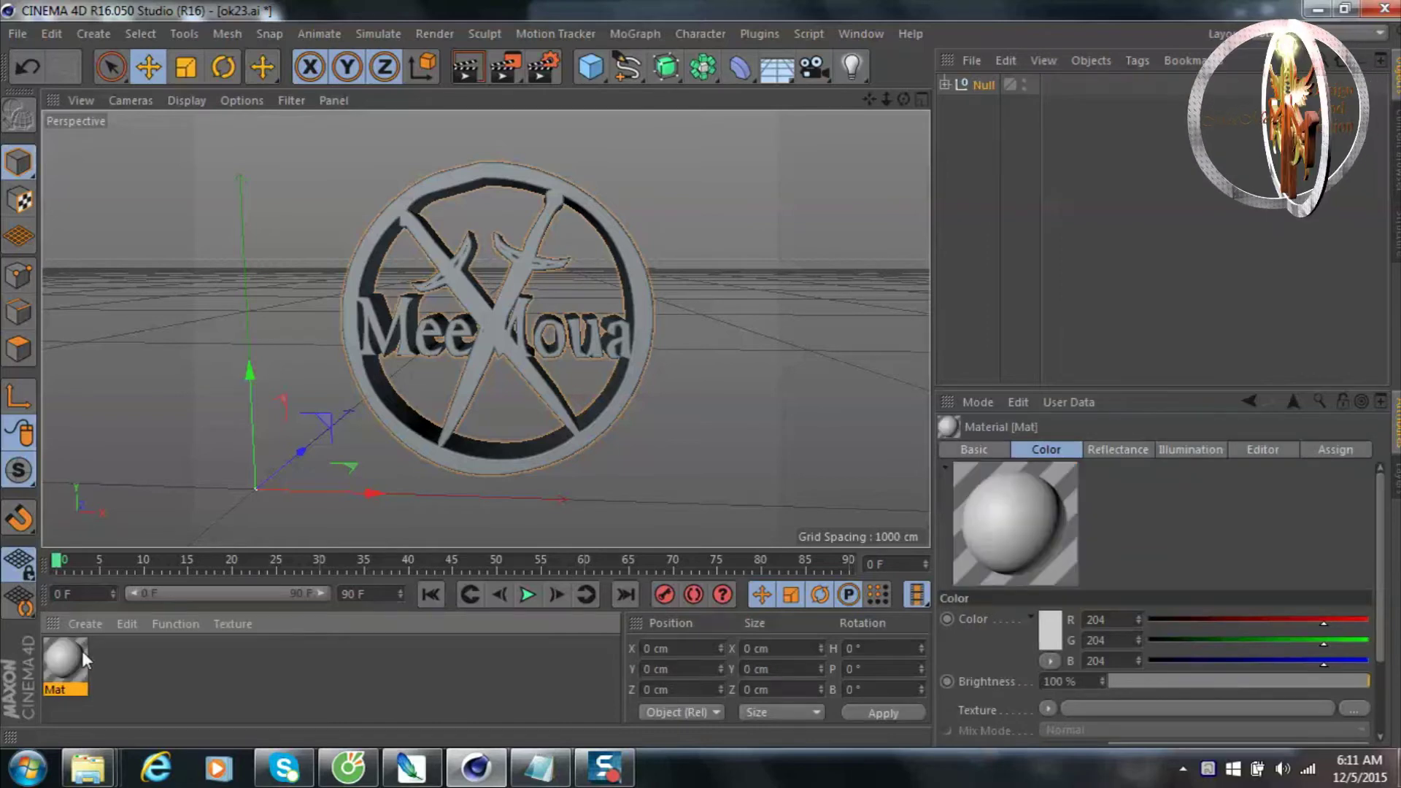
double_click(81, 653)
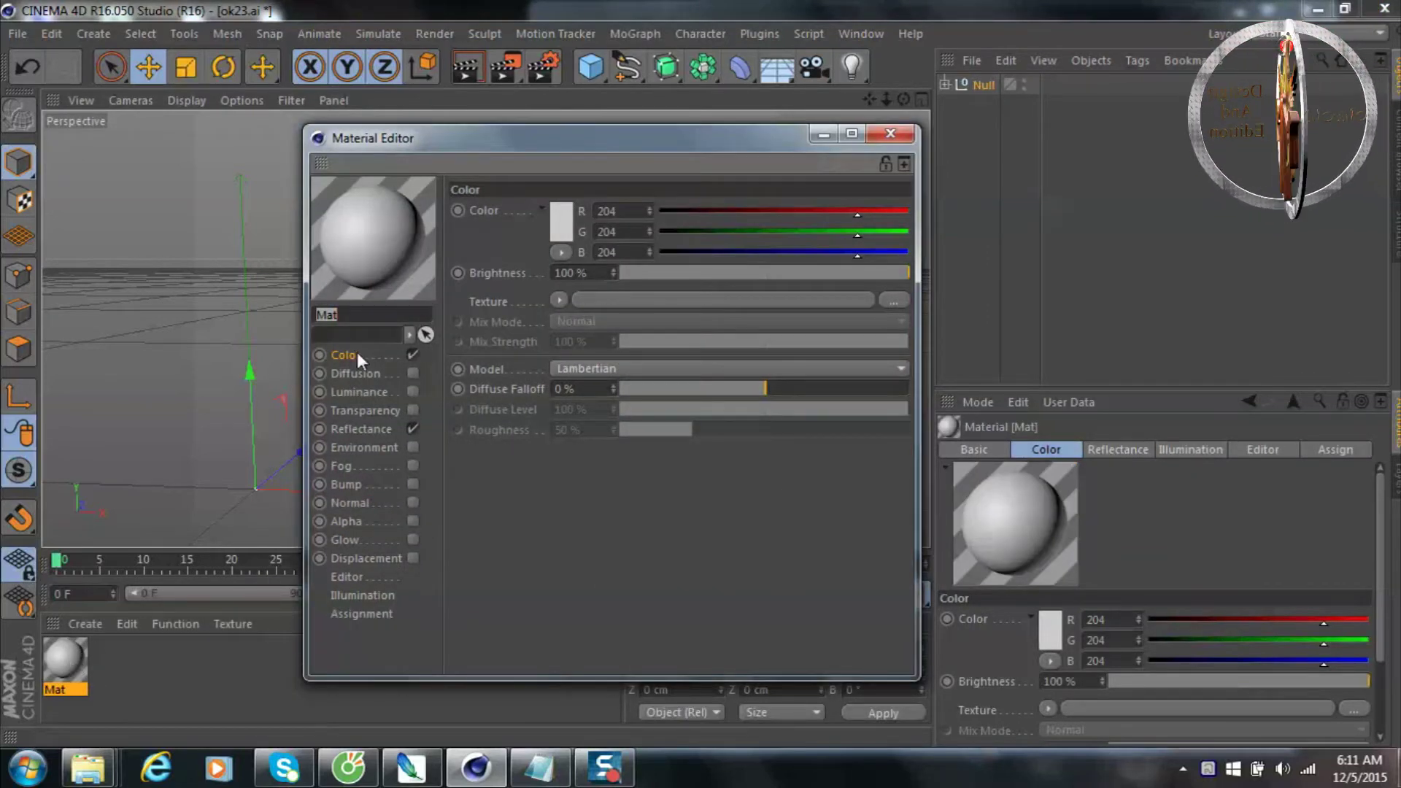
Load wood image 572636991925844930.jpg as Mat's Color texture, copying it into the project.
click(894, 300)
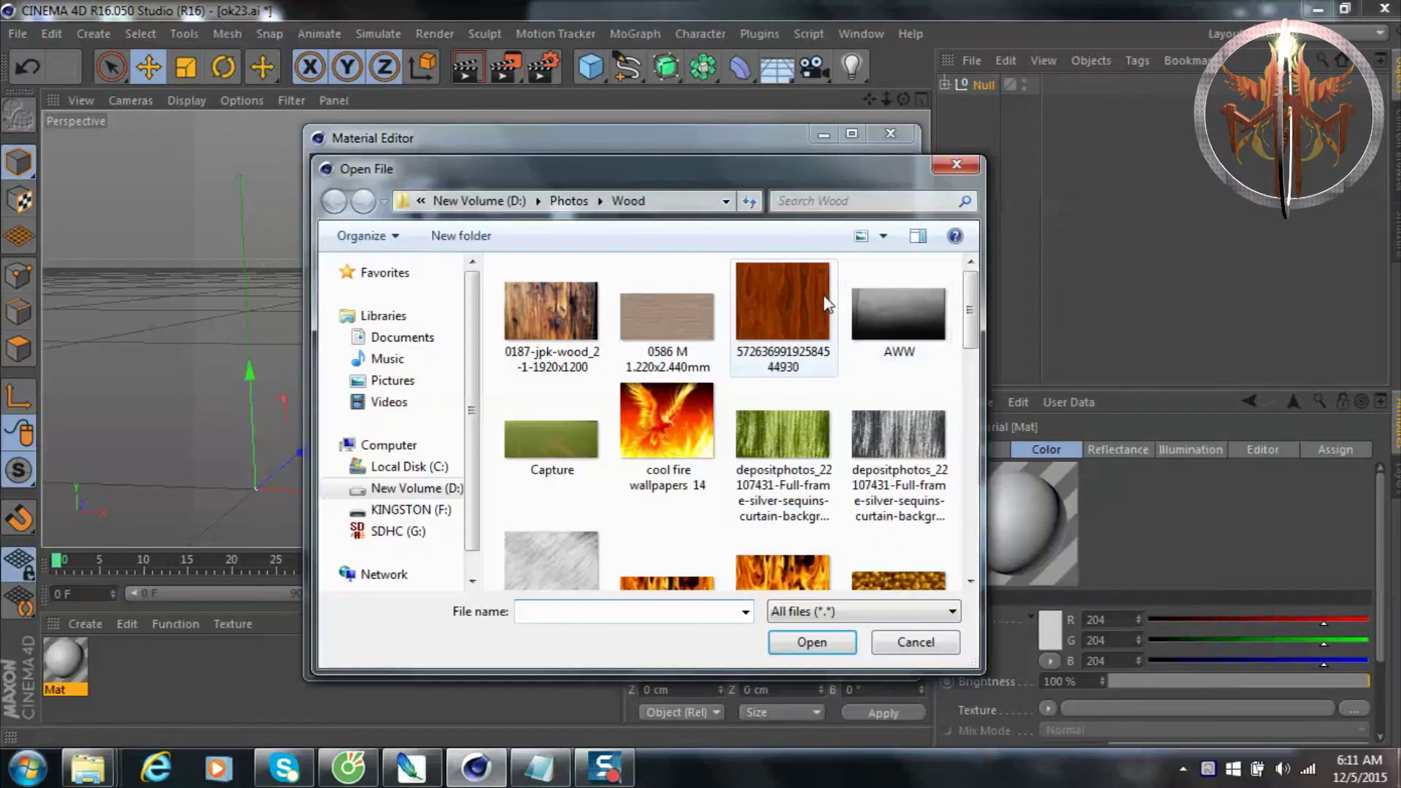
click(773, 314)
click(665, 434)
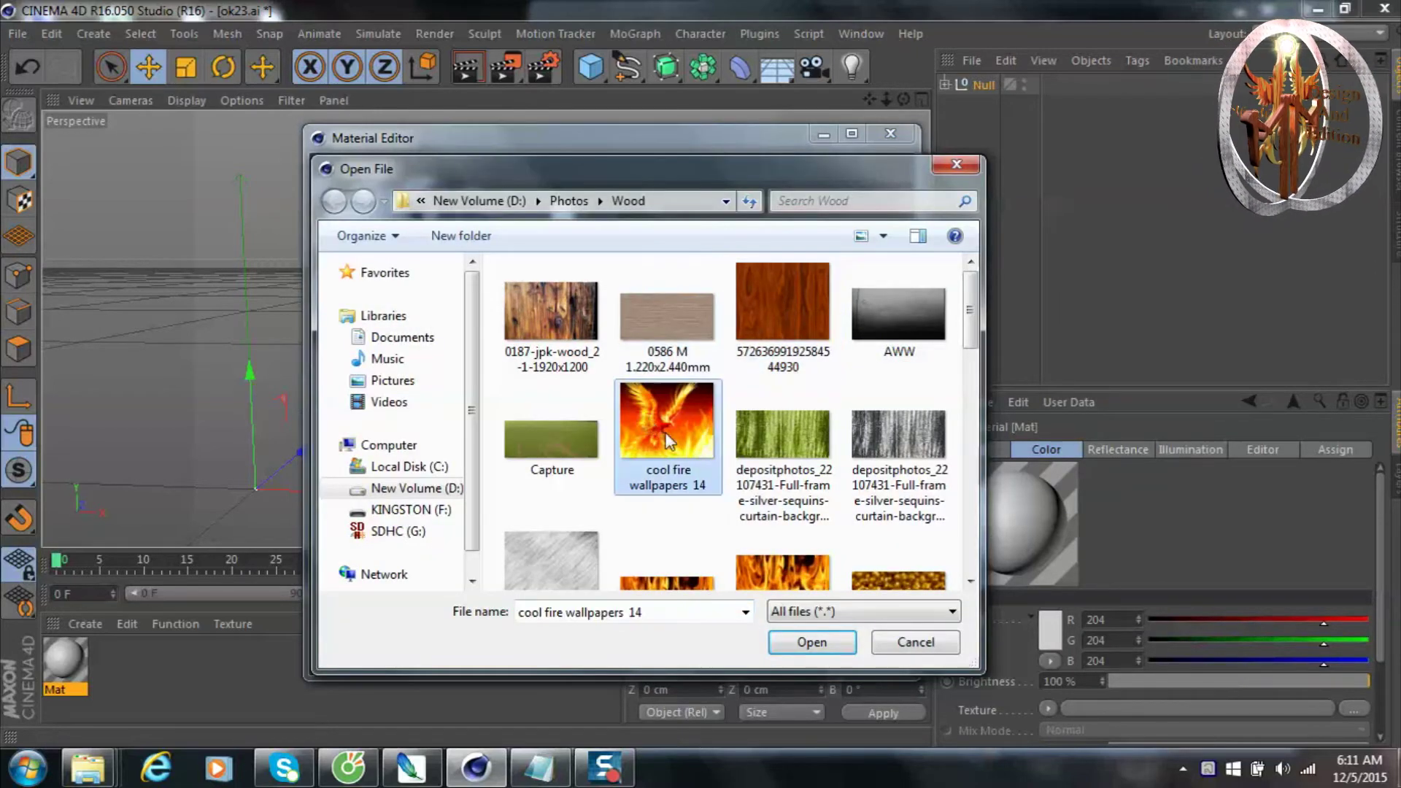
click(859, 481)
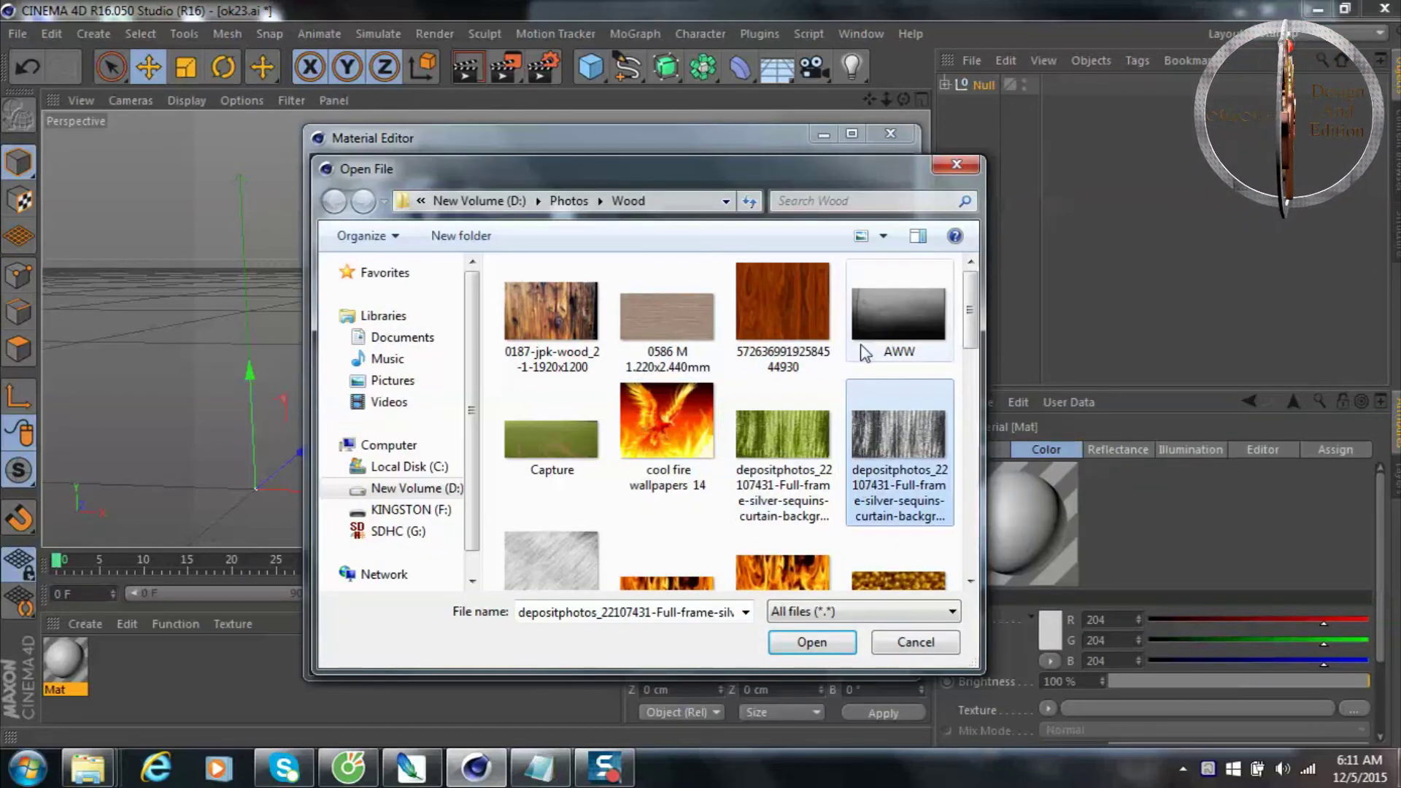
double_click(776, 312)
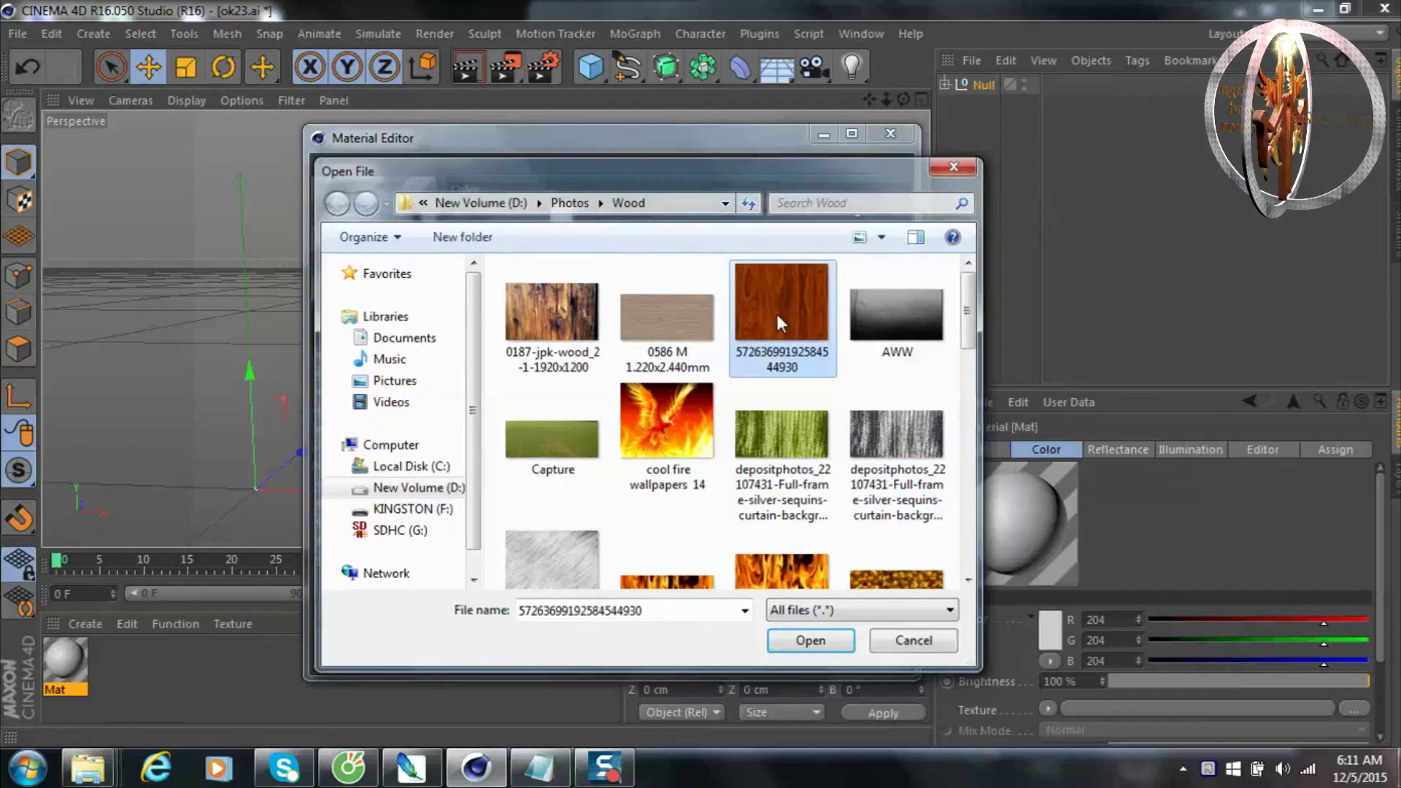
click(748, 459)
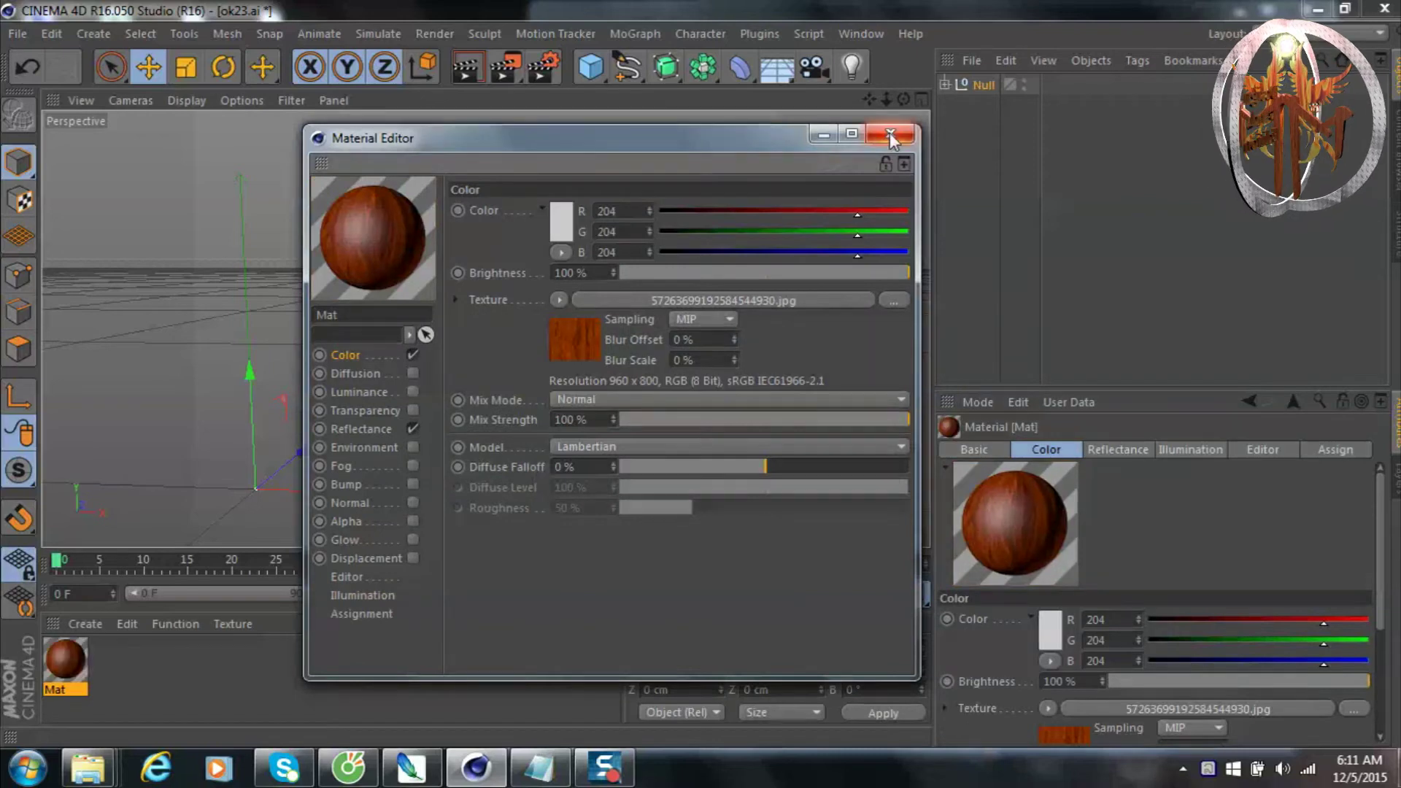
click(890, 134)
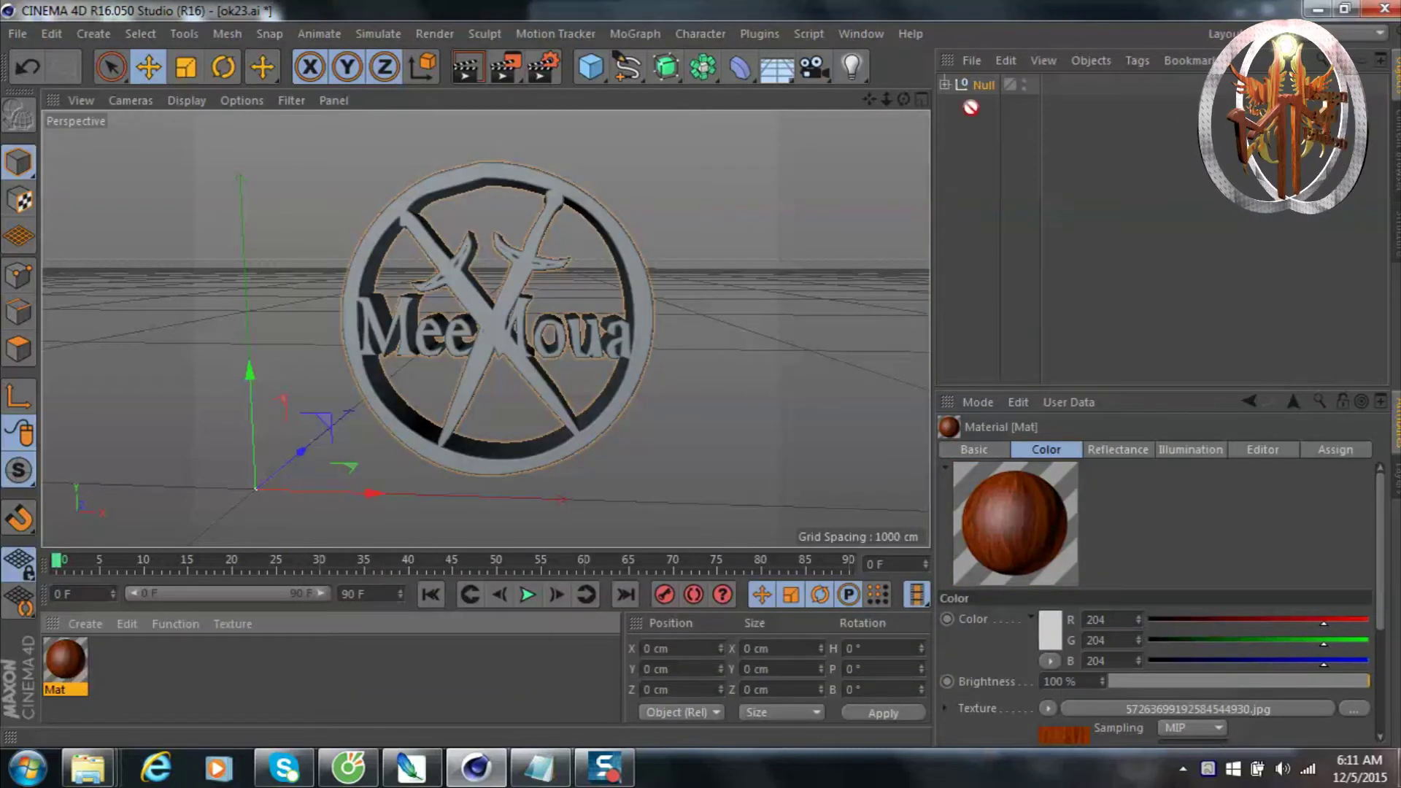
Drag Mat onto the logo Null and replace its texture with silver-diamond-plate.jpg.
mouse_move(156, 637)
mouse_down()
mouse_move(981, 86)
mouse_move(903, 100)
mouse_up()
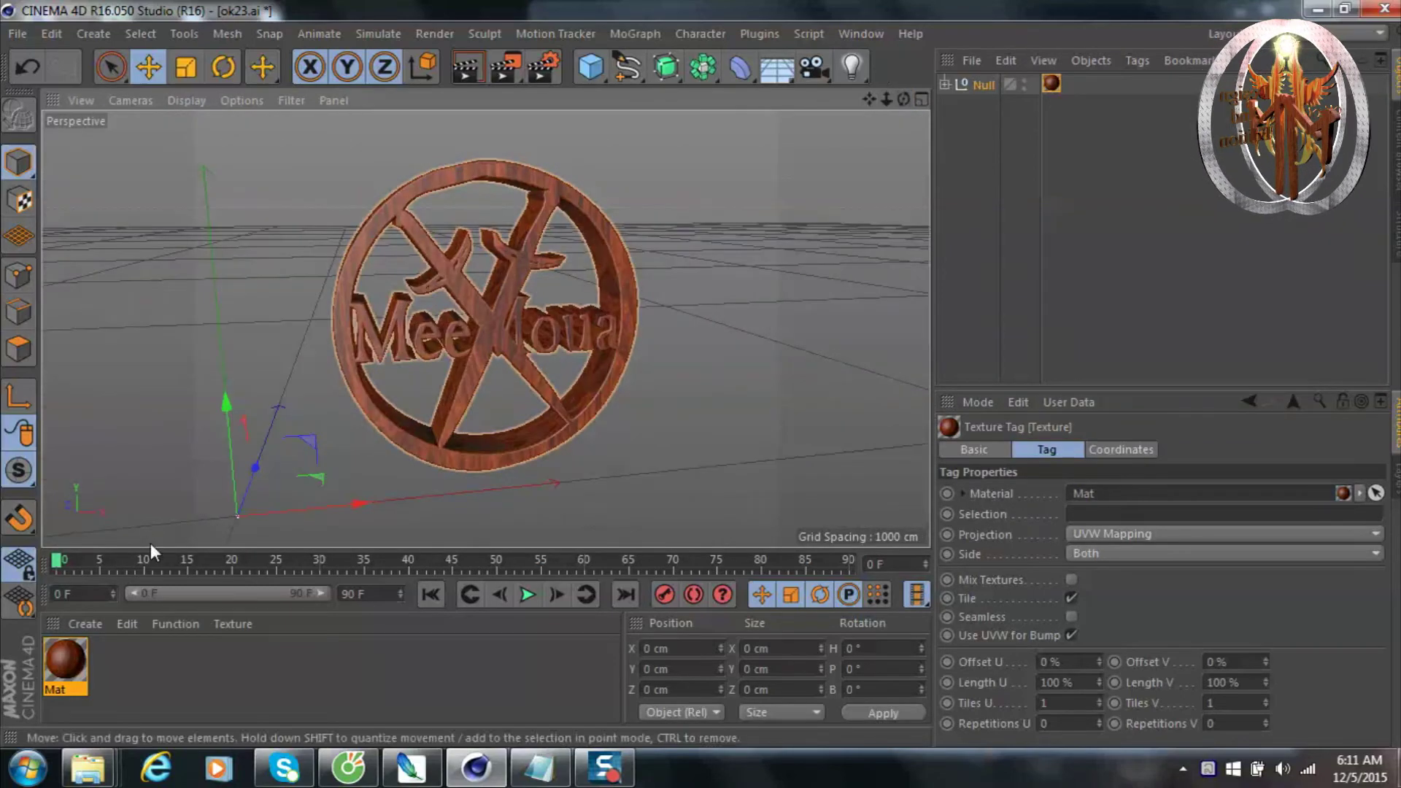
double_click(67, 659)
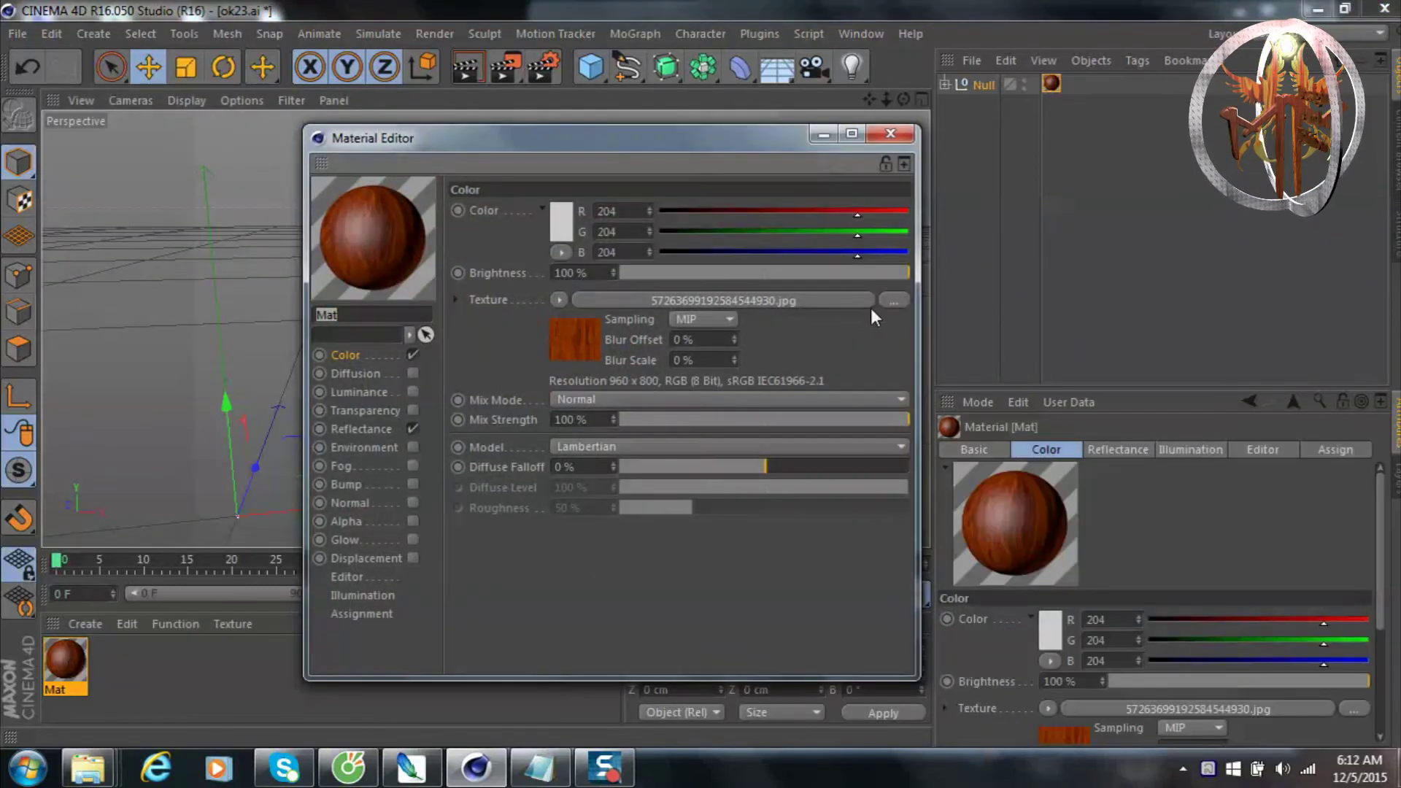
click(893, 300)
scroll(978, 383, down, 1)
scroll(978, 383, down, 3)
scroll(978, 383, down, 1)
click(890, 540)
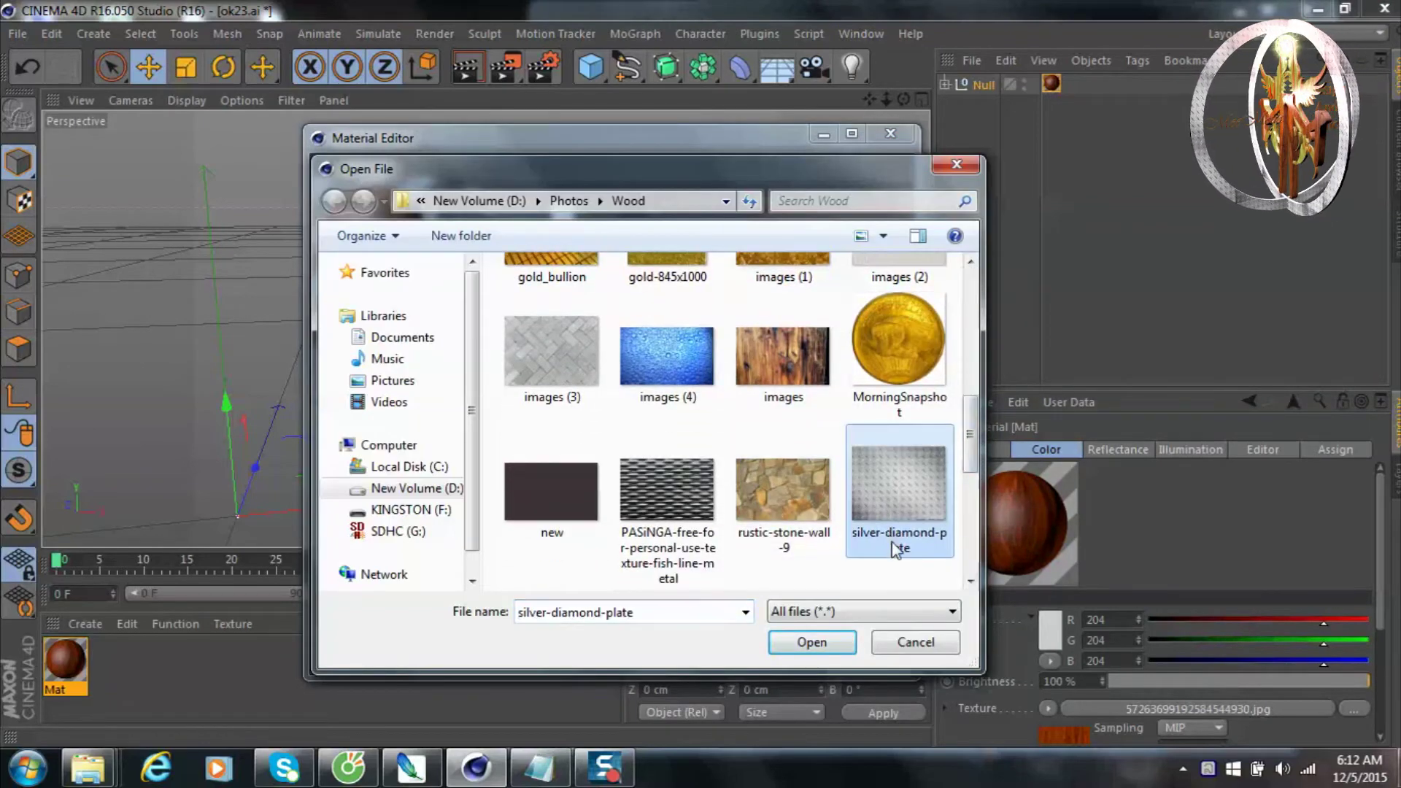
click(810, 642)
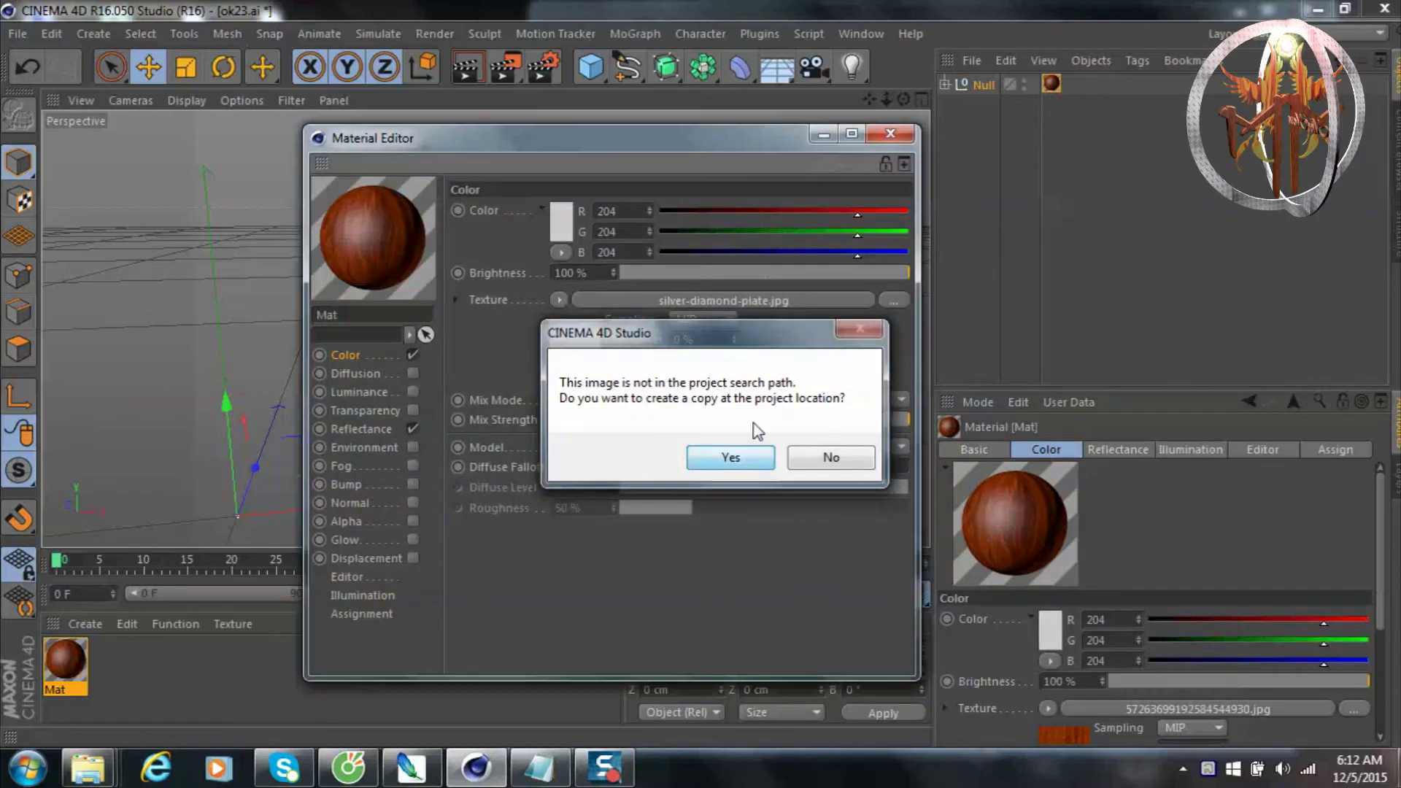
click(730, 457)
click(890, 133)
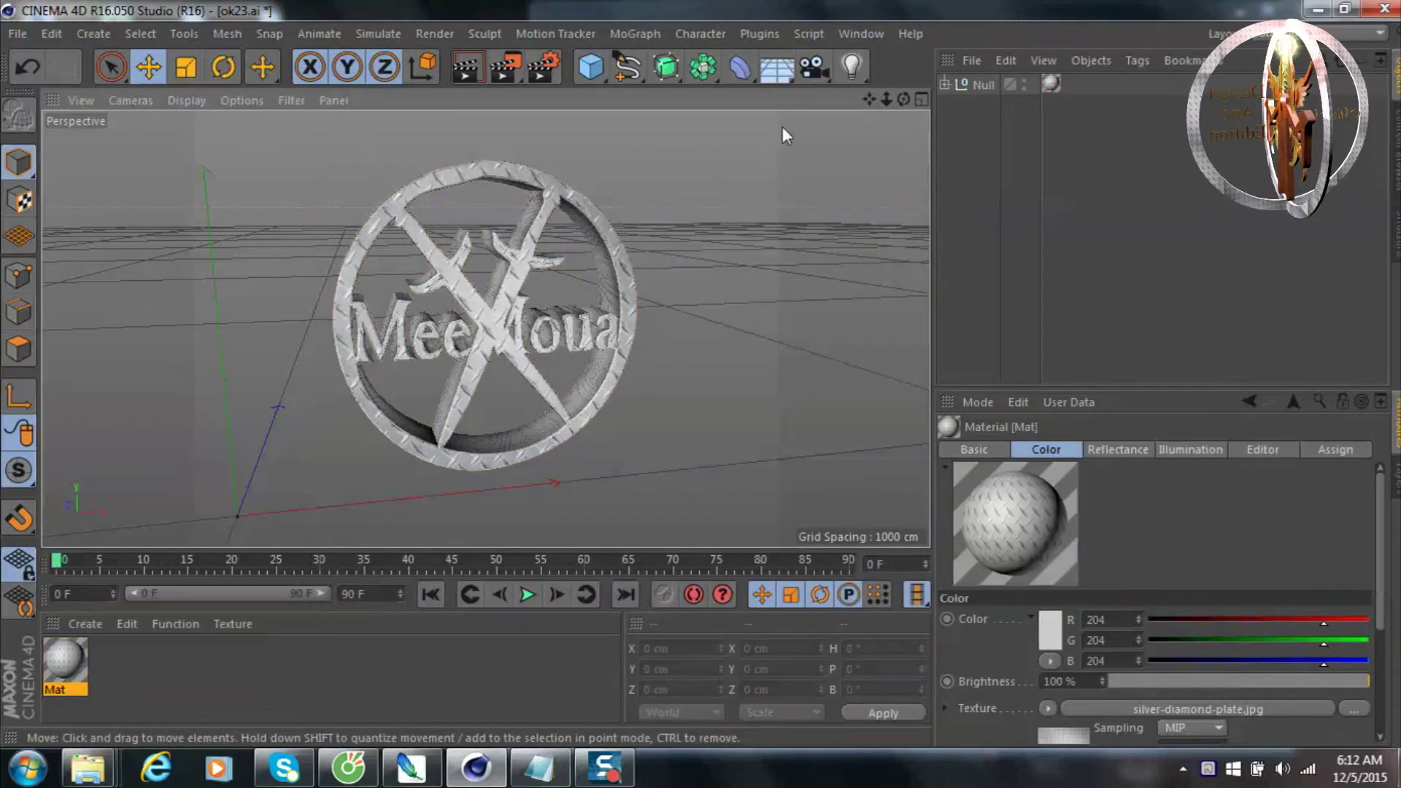
Set the logo's texture tag projection to Frontal.
drag(903, 100, 854, 109)
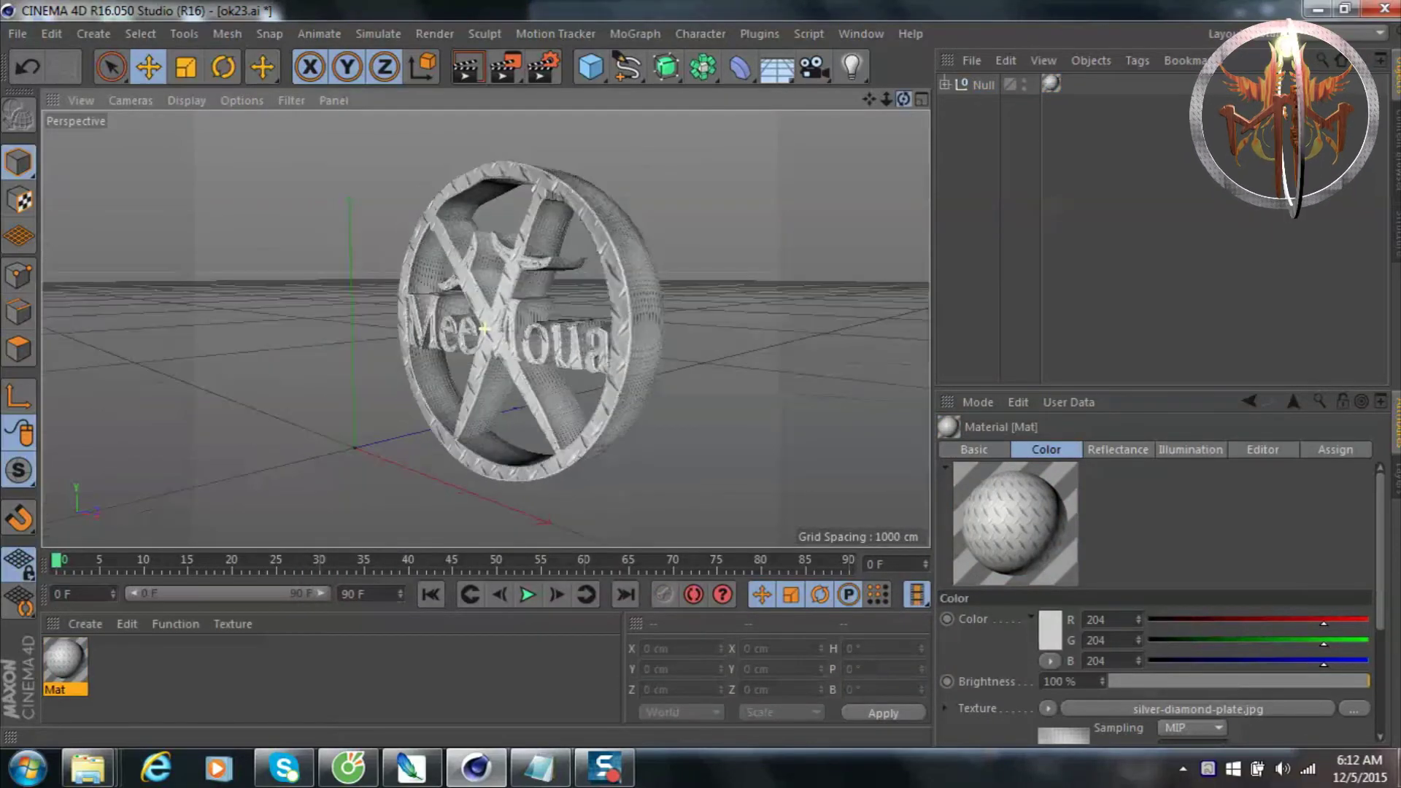
drag(903, 99, 558, 304)
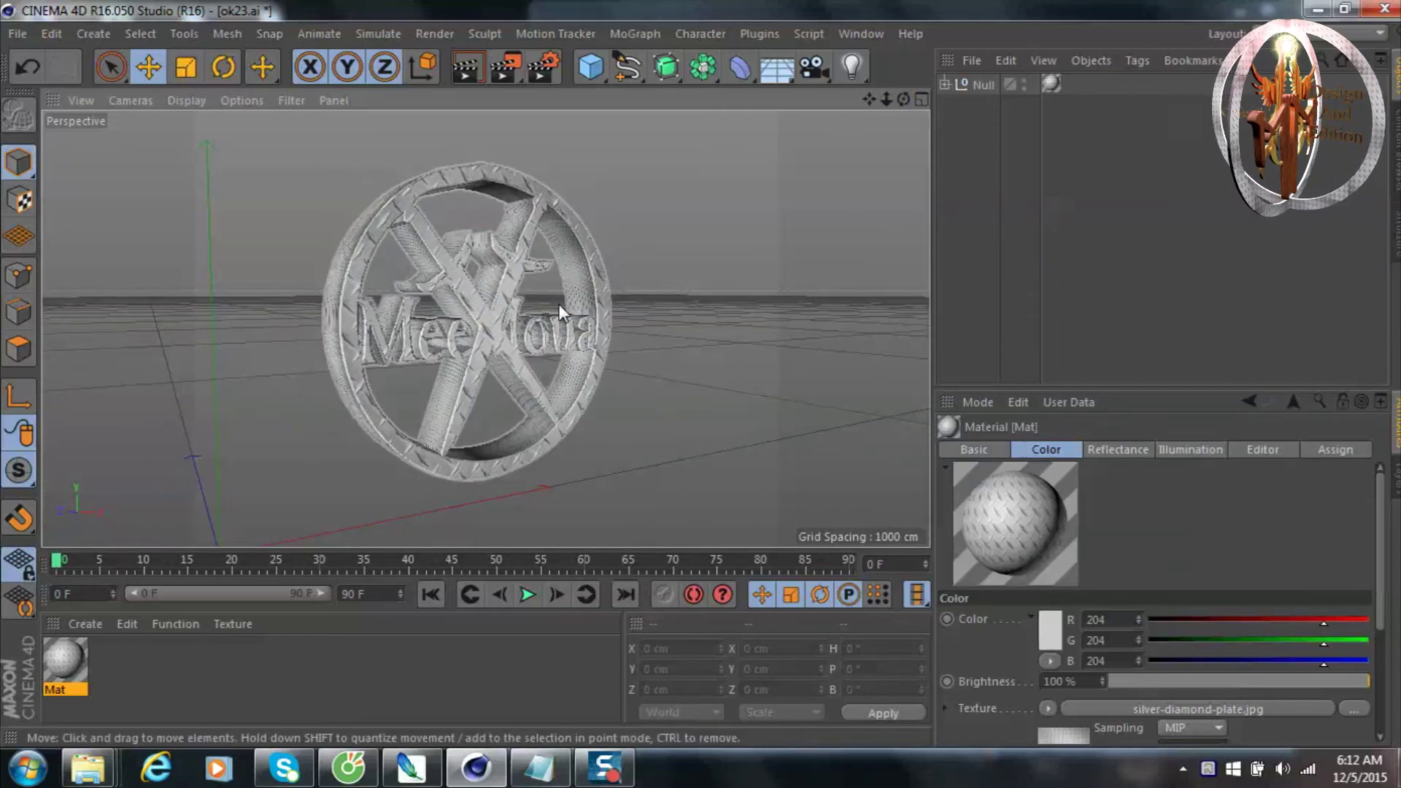
click(1050, 85)
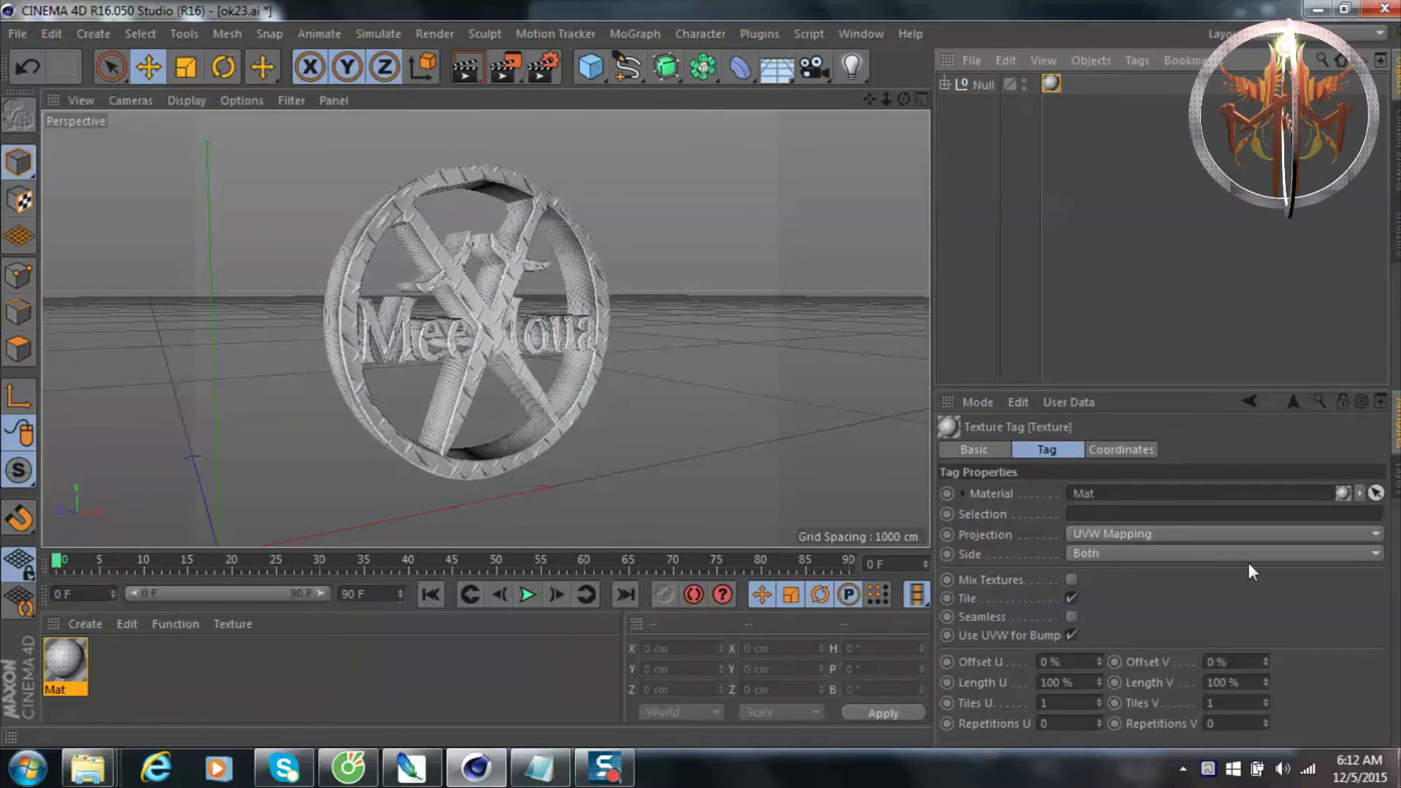
click(1365, 528)
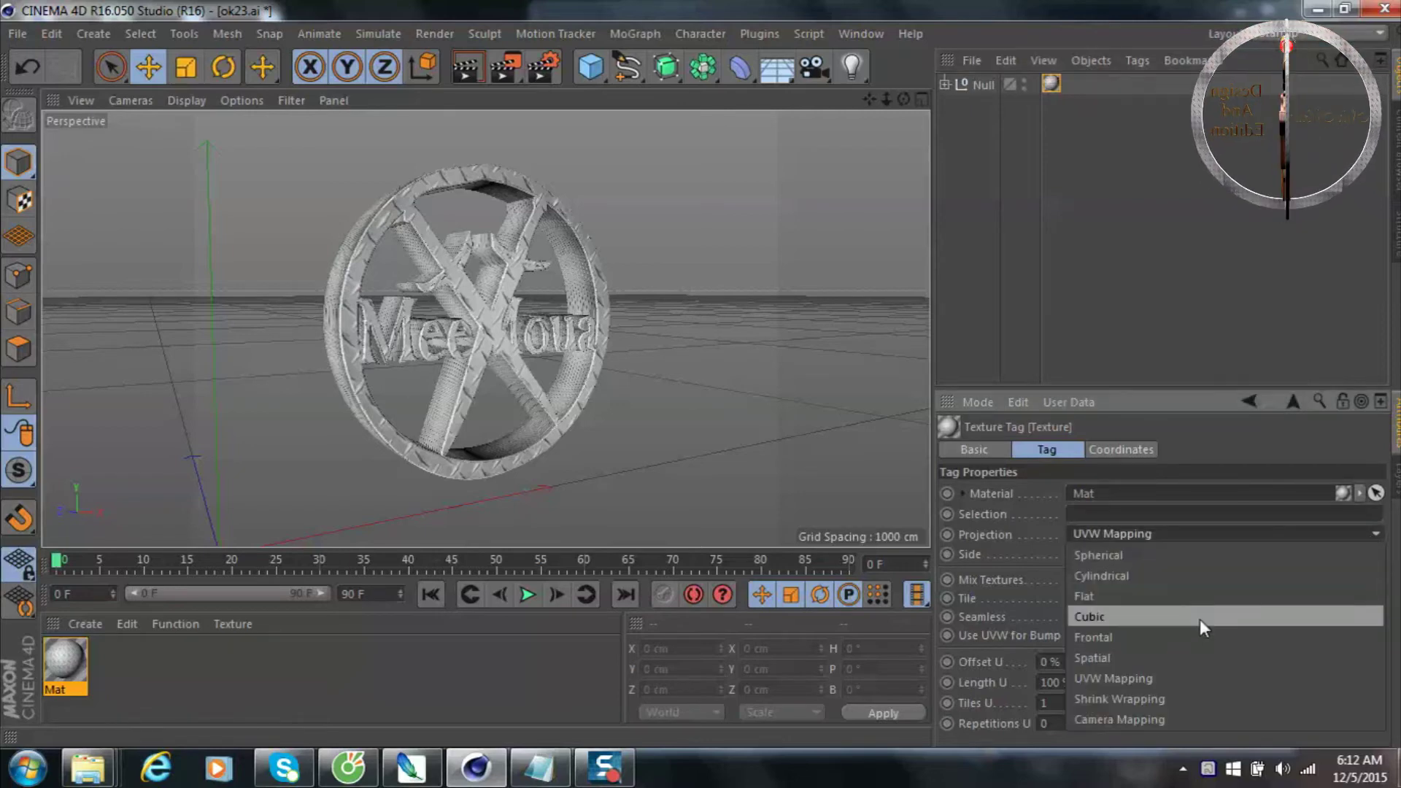
click(1172, 636)
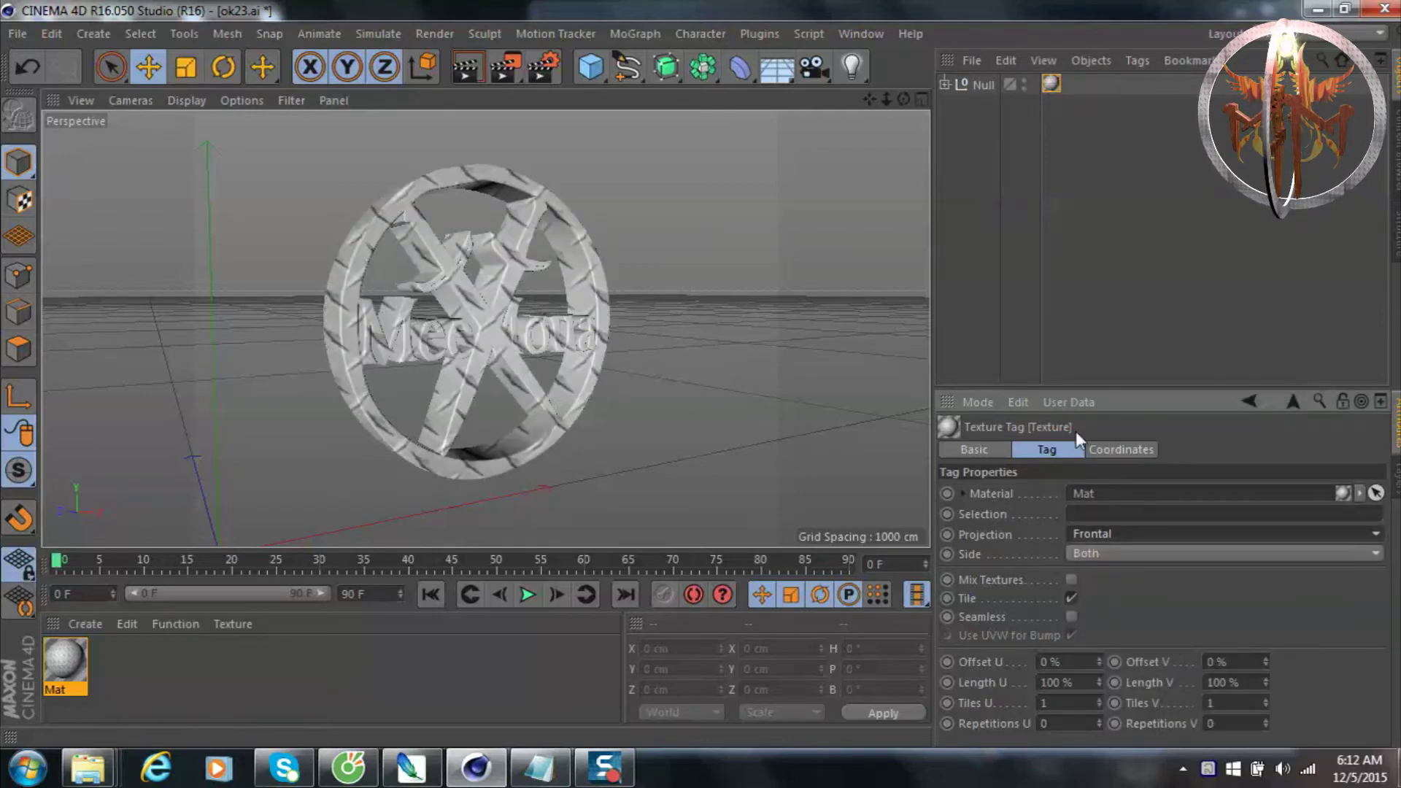
Switch the texture projection to Cubic and inspect the result.
mouse_move(903, 100)
mouse_down()
mouse_move(883, 109)
mouse_move(904, 94)
mouse_up()
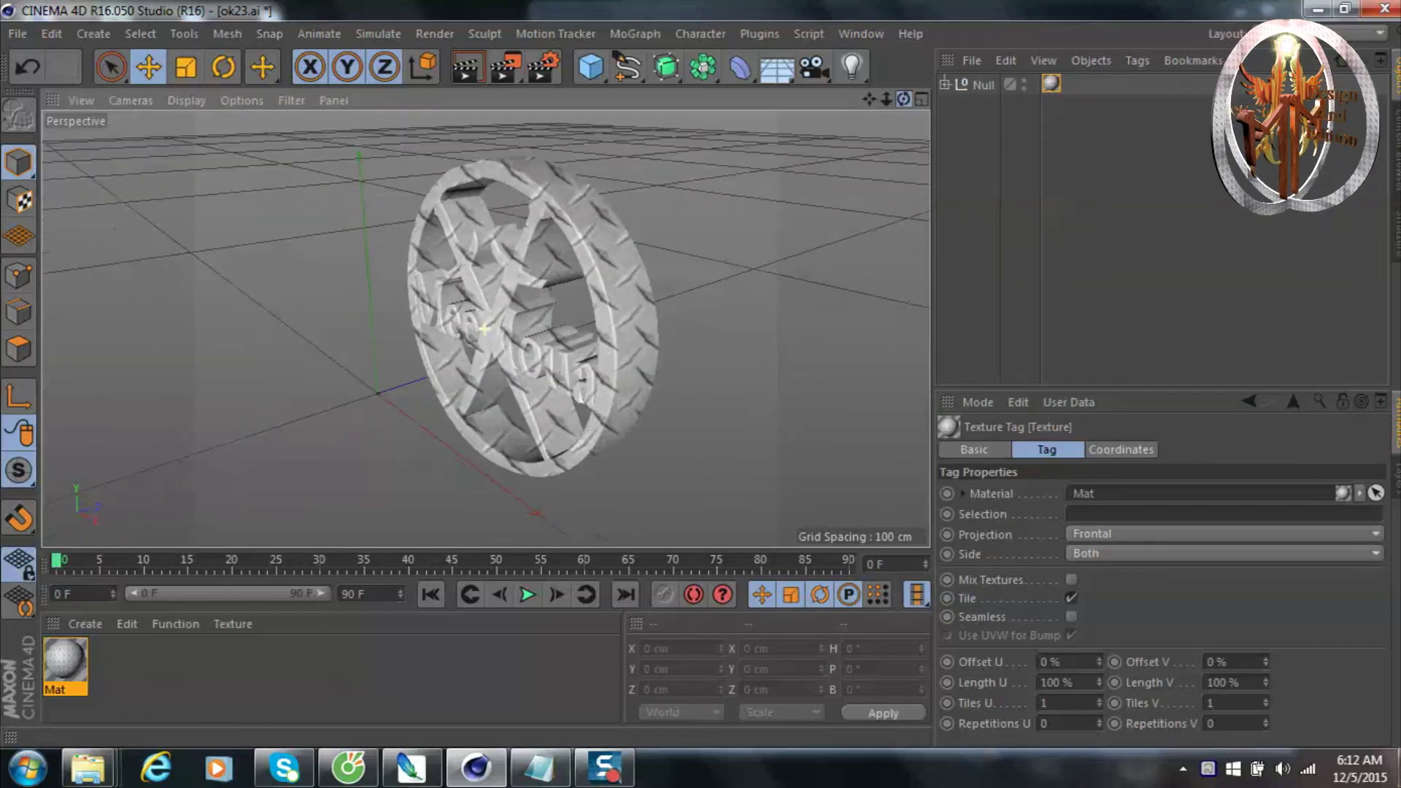
click(1375, 533)
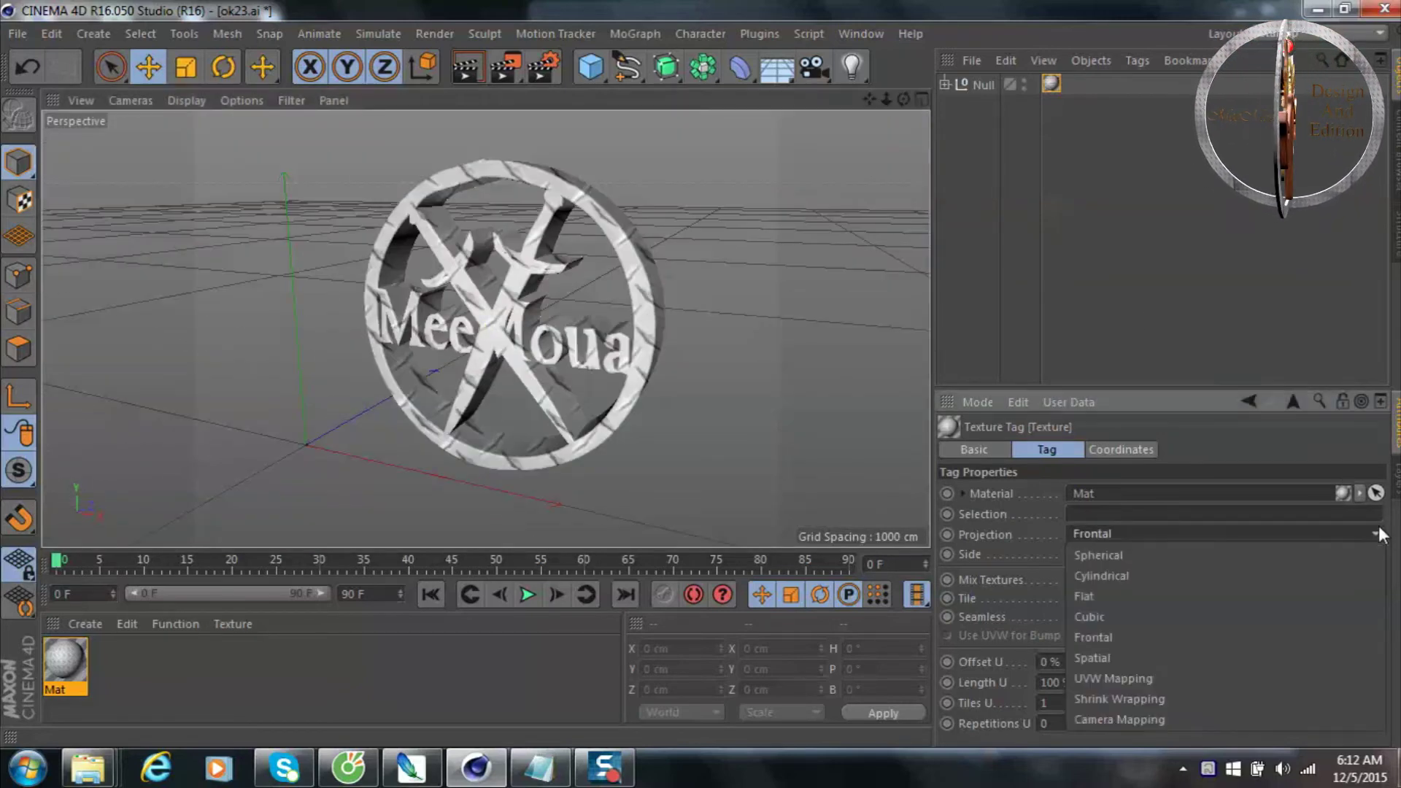
click(1176, 615)
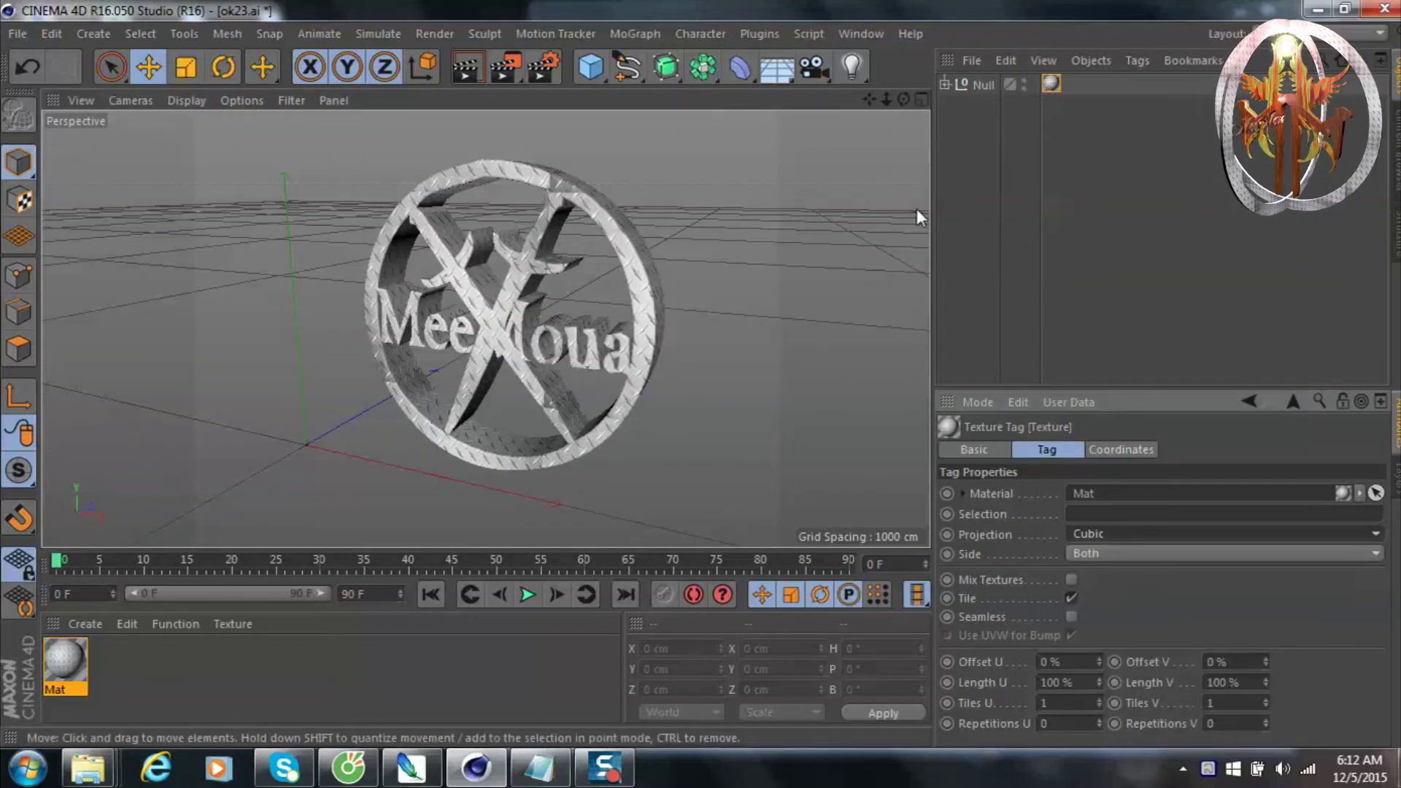
drag(903, 100, 903, 100)
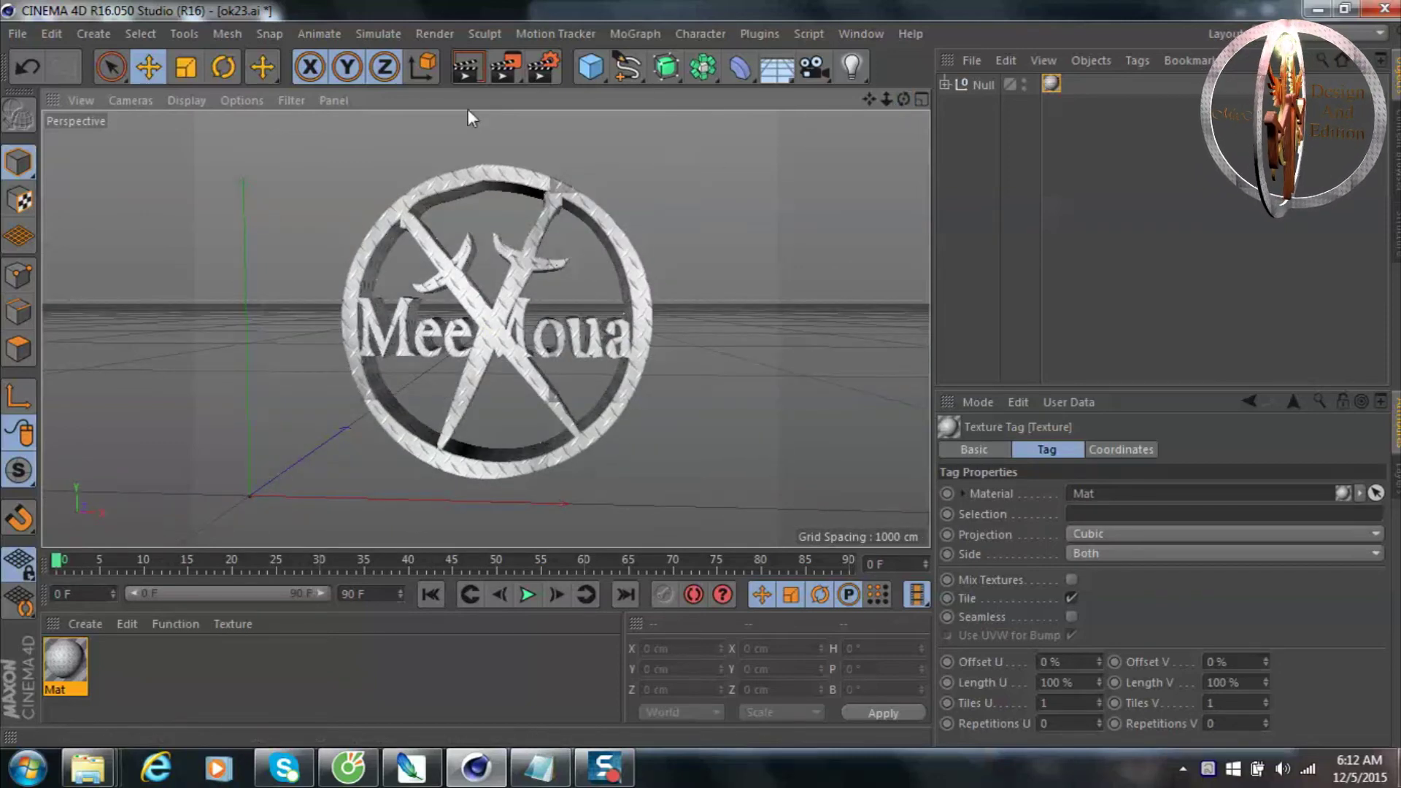
Test-render the textured logo in the viewport twice to compare.
click(478, 75)
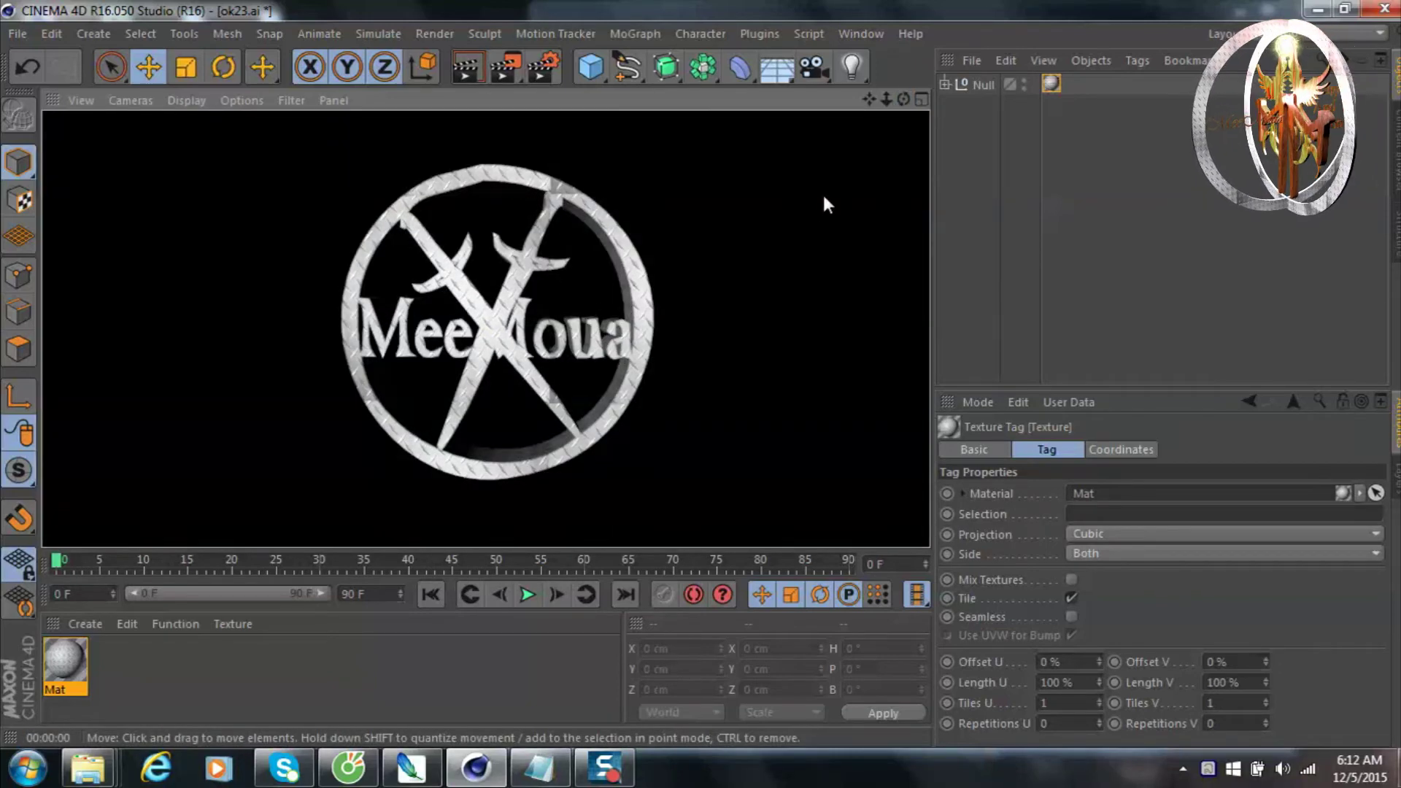
click(776, 222)
drag(903, 100, 595, 95)
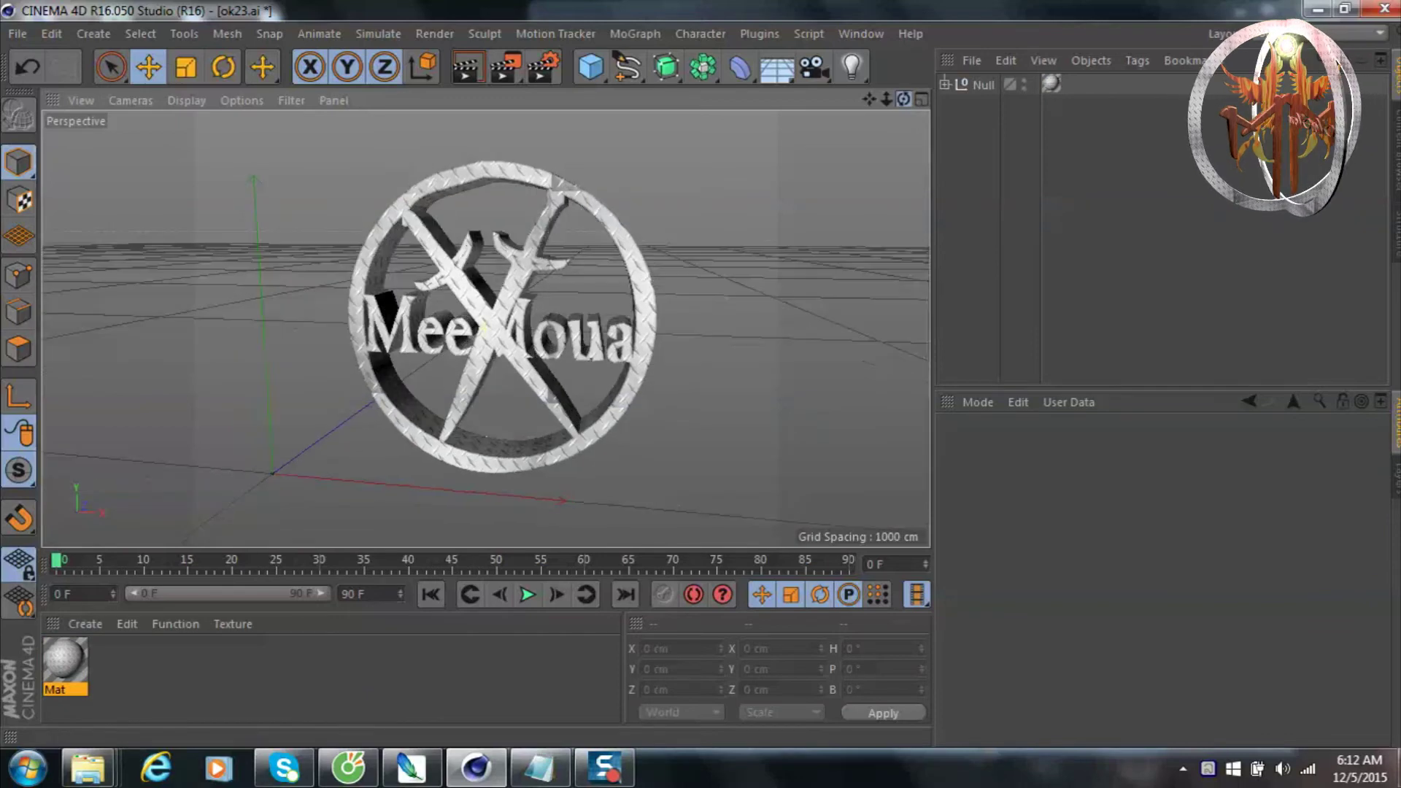
click(468, 76)
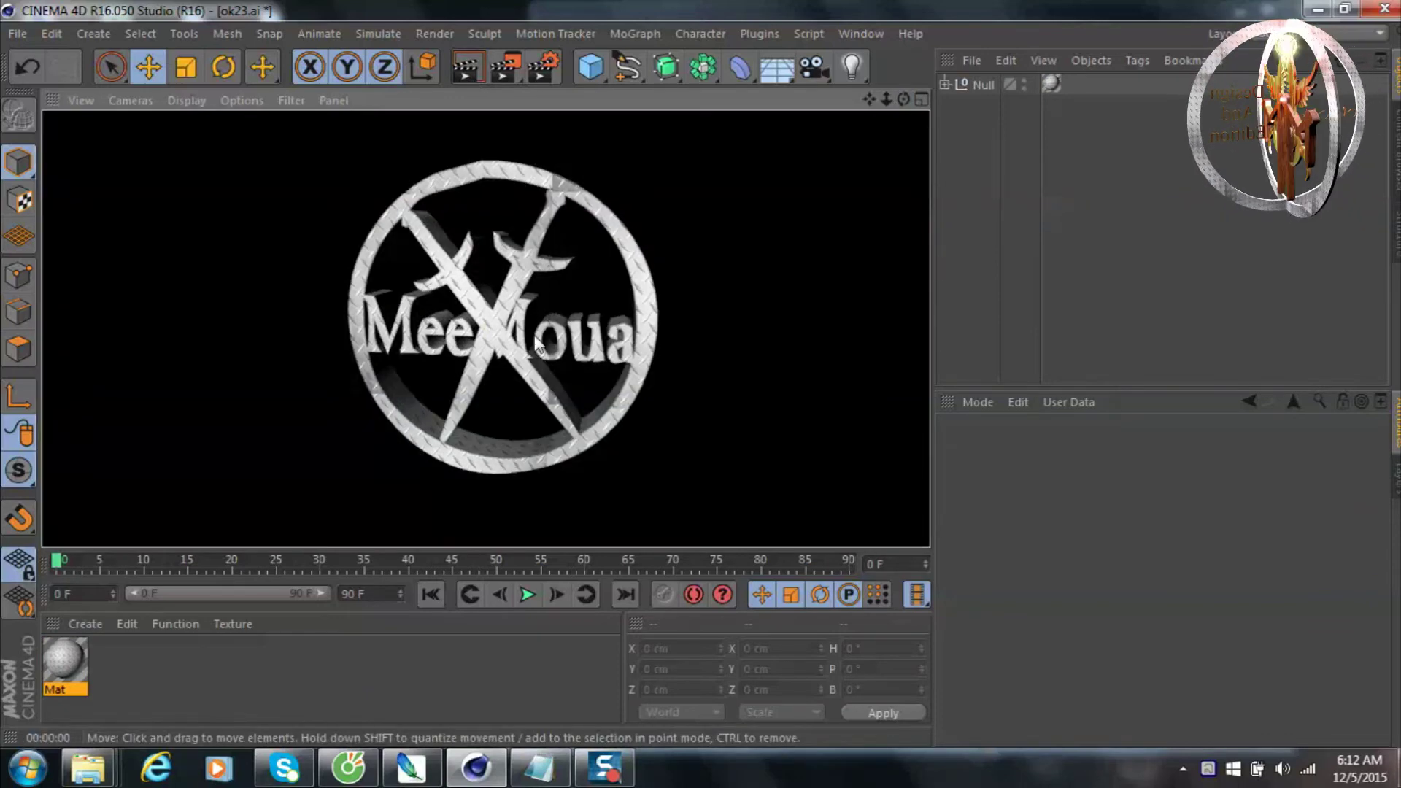
click(689, 247)
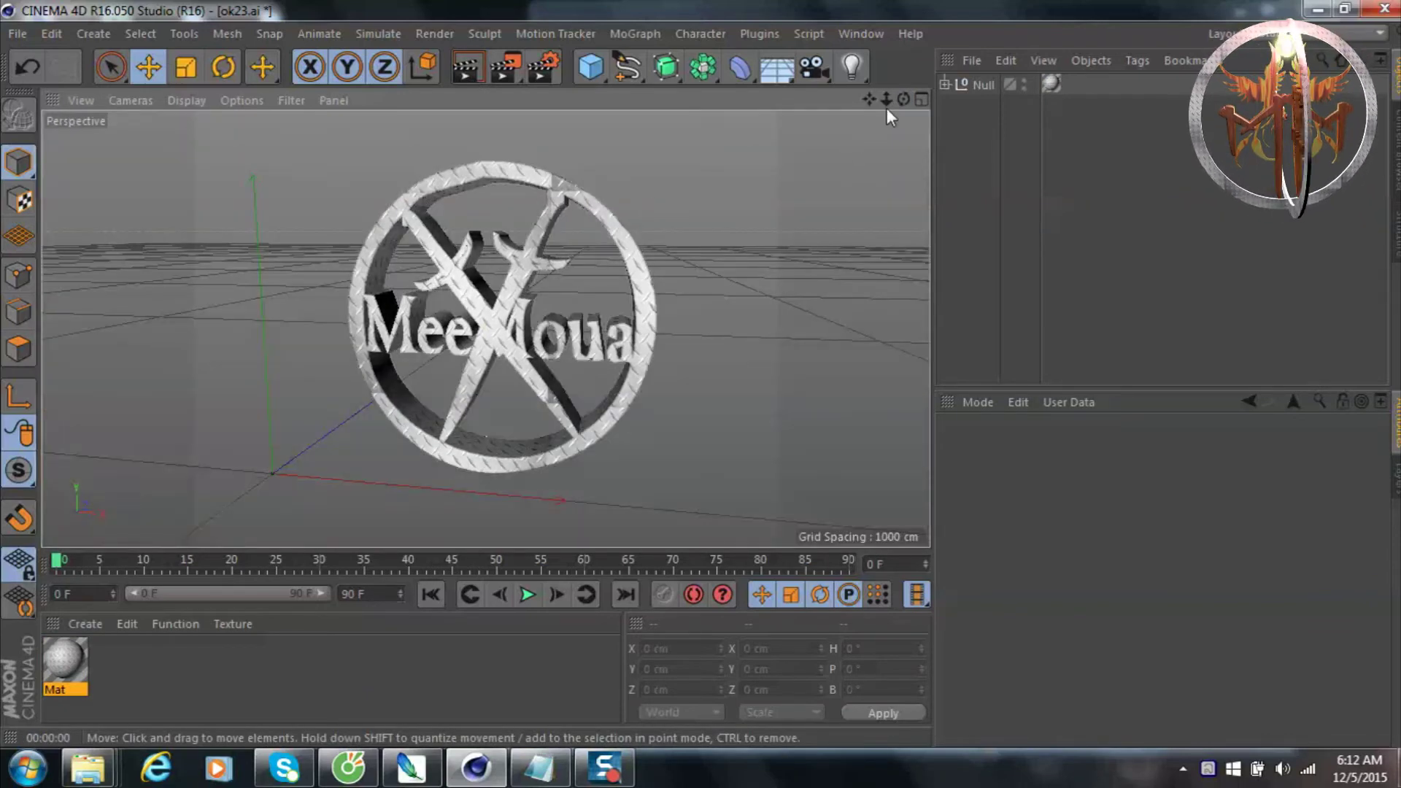
drag(903, 100, 839, 102)
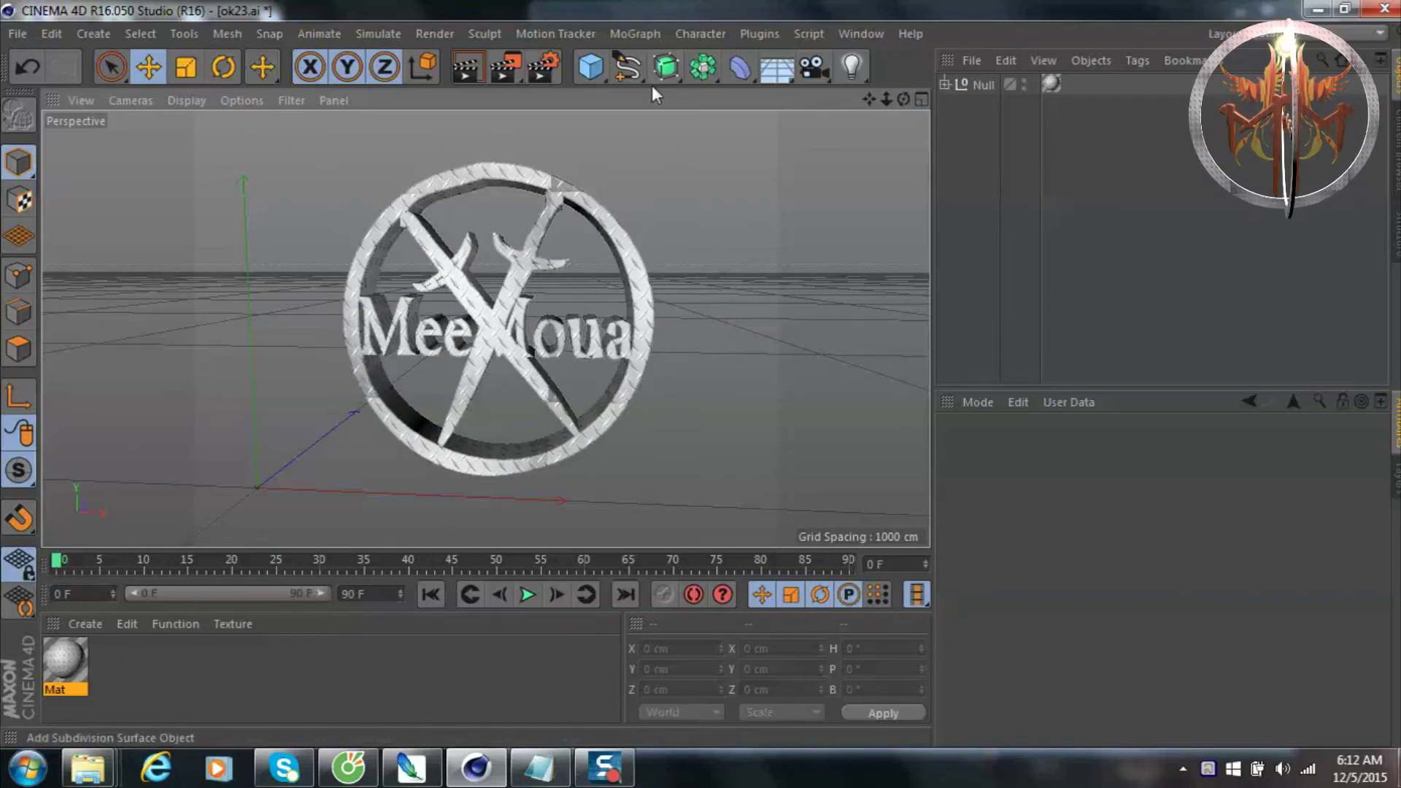
Create material Mat.1 with colour R50 G143 B0 green.
double_click(114, 669)
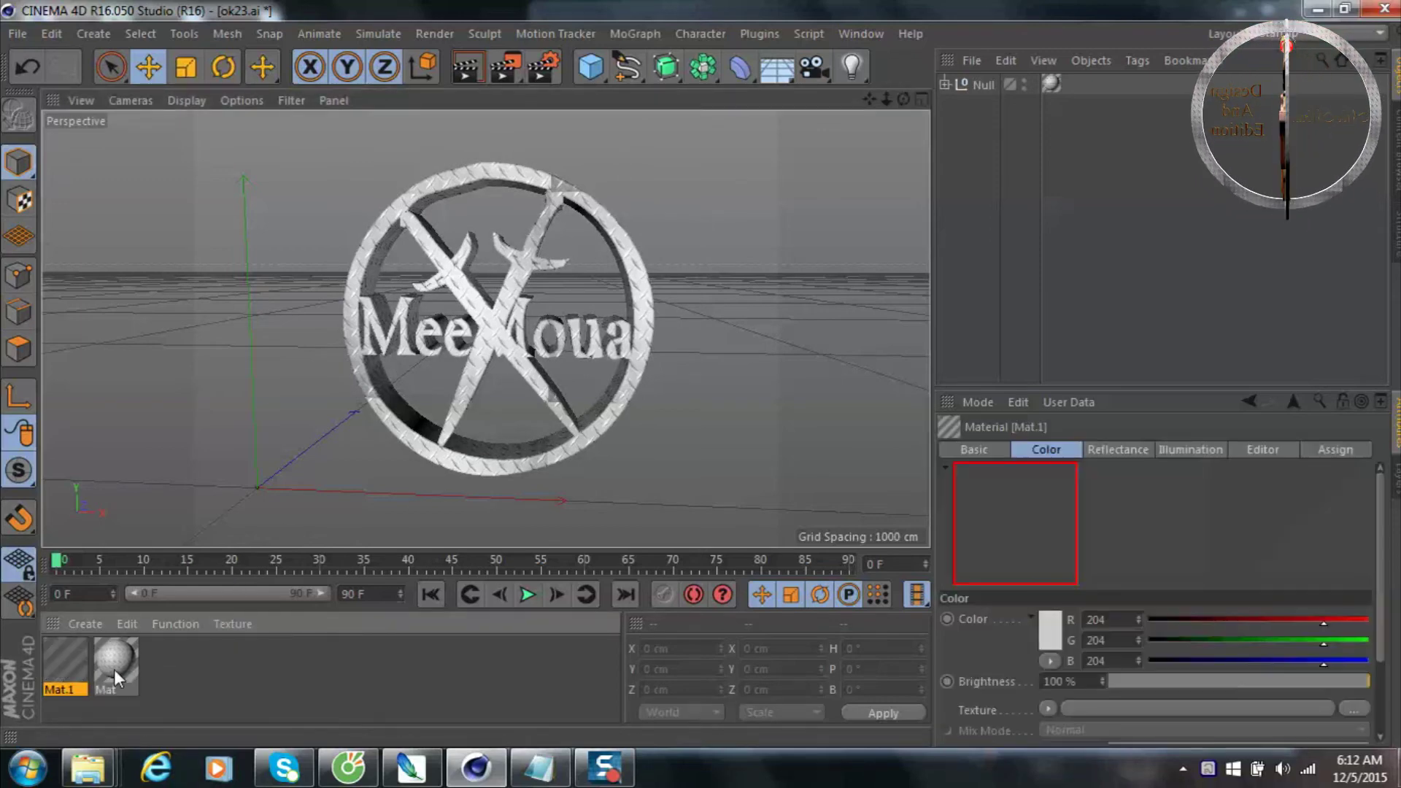
double_click(67, 660)
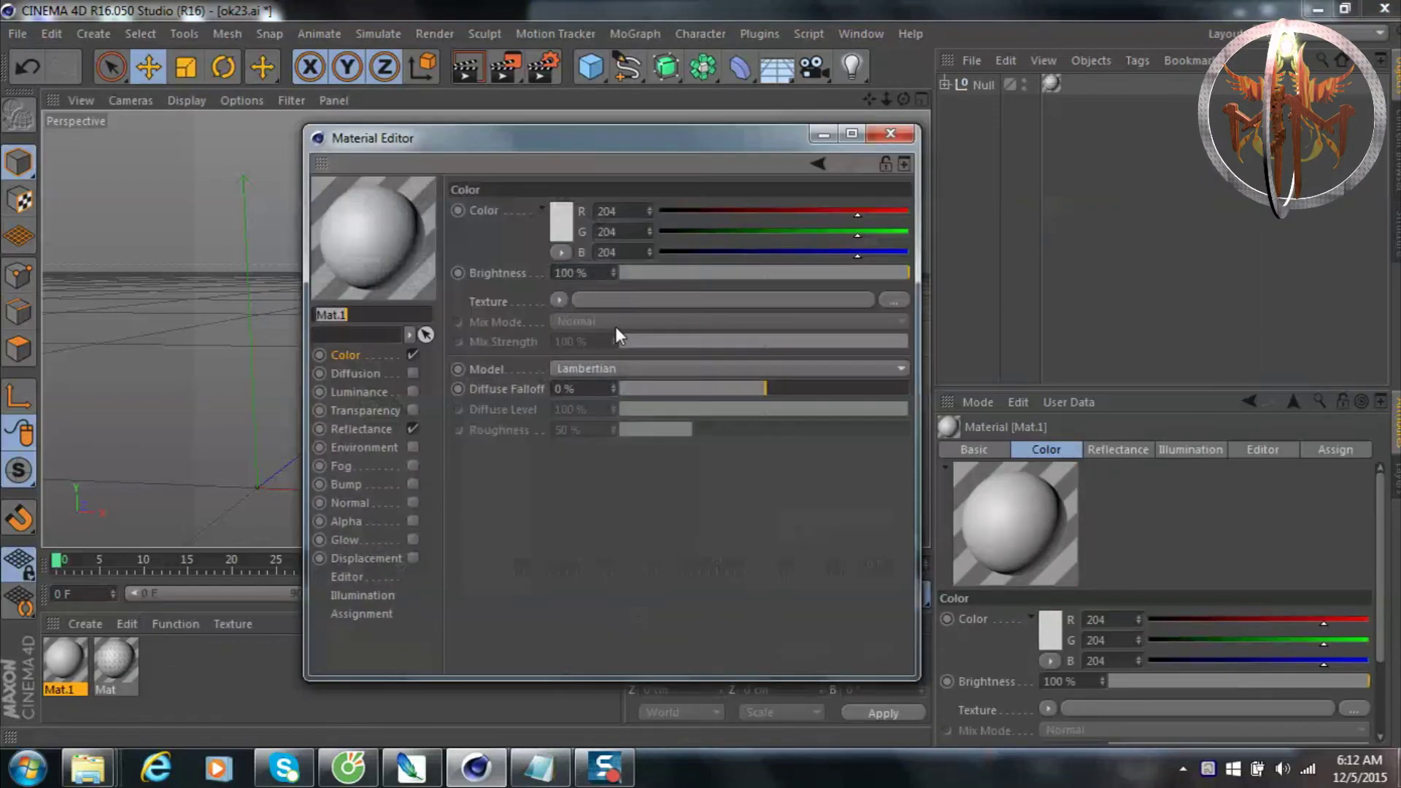
click(559, 220)
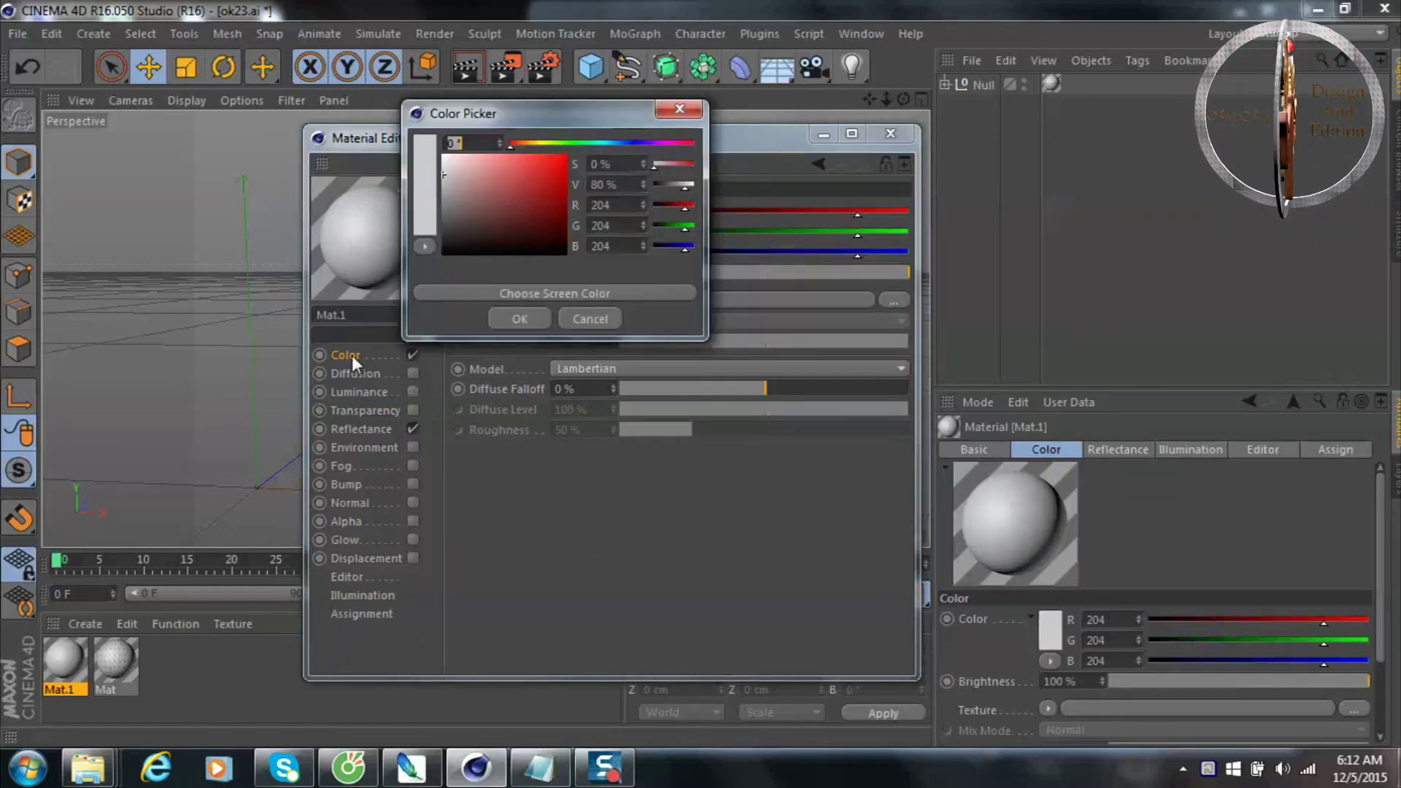
click(561, 143)
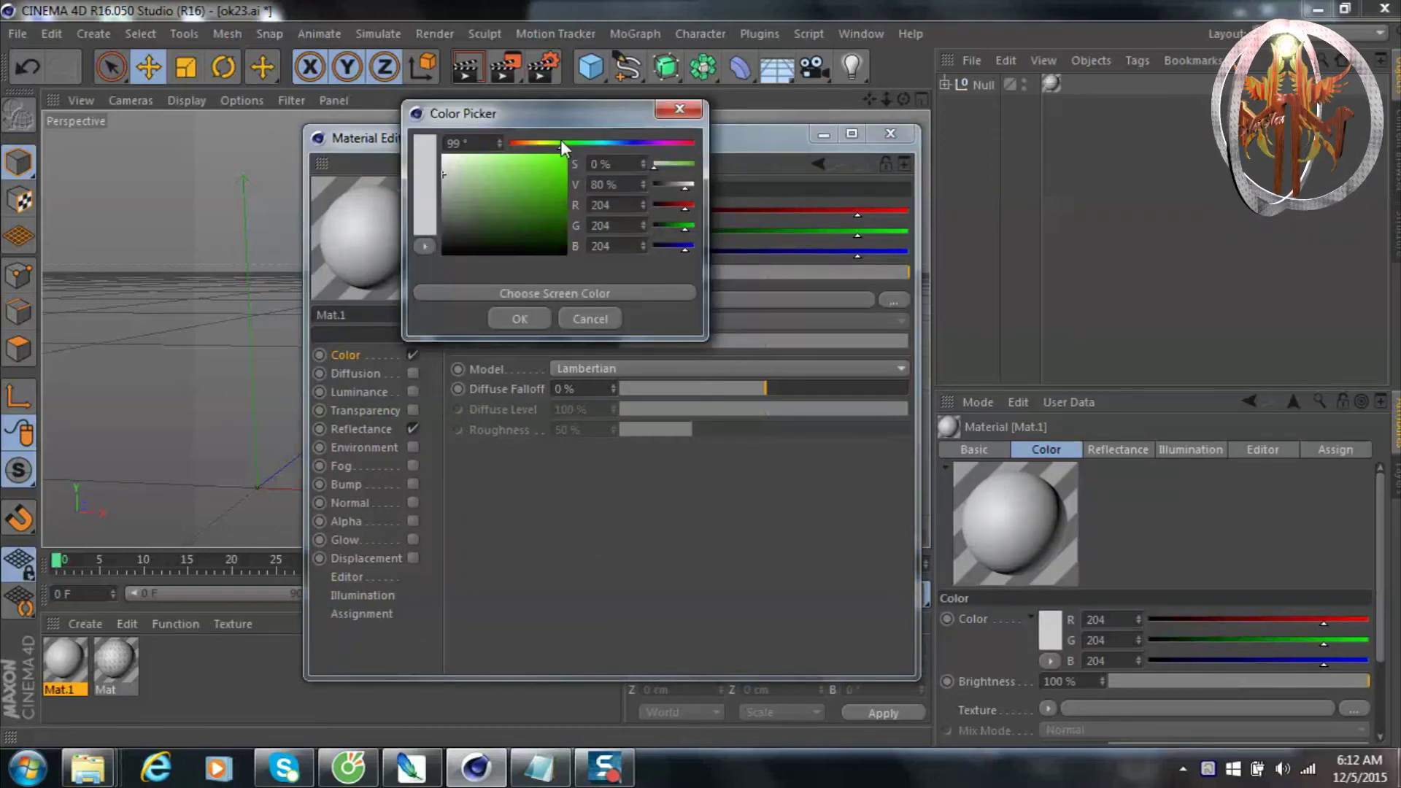
click(554, 171)
drag(558, 175, 569, 197)
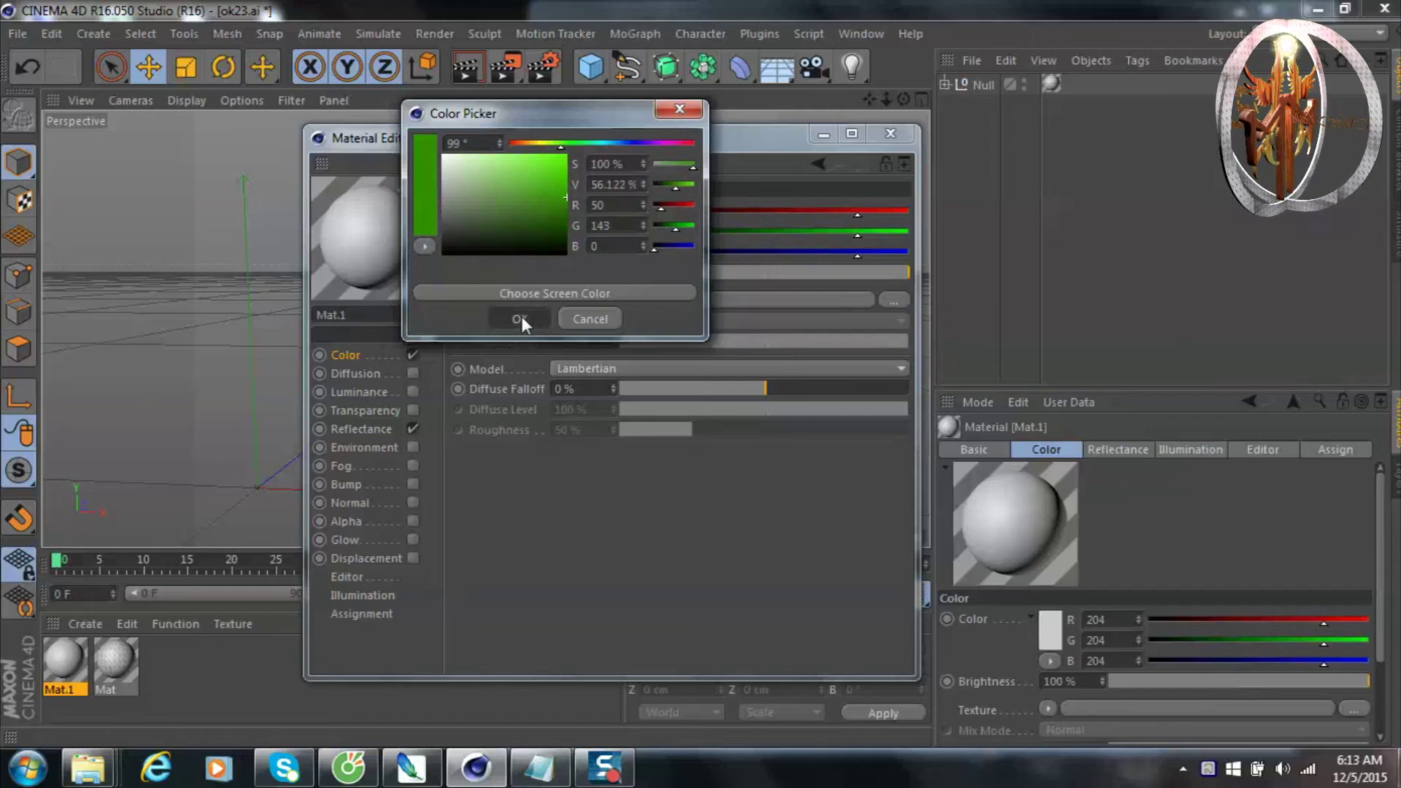
click(519, 319)
click(890, 134)
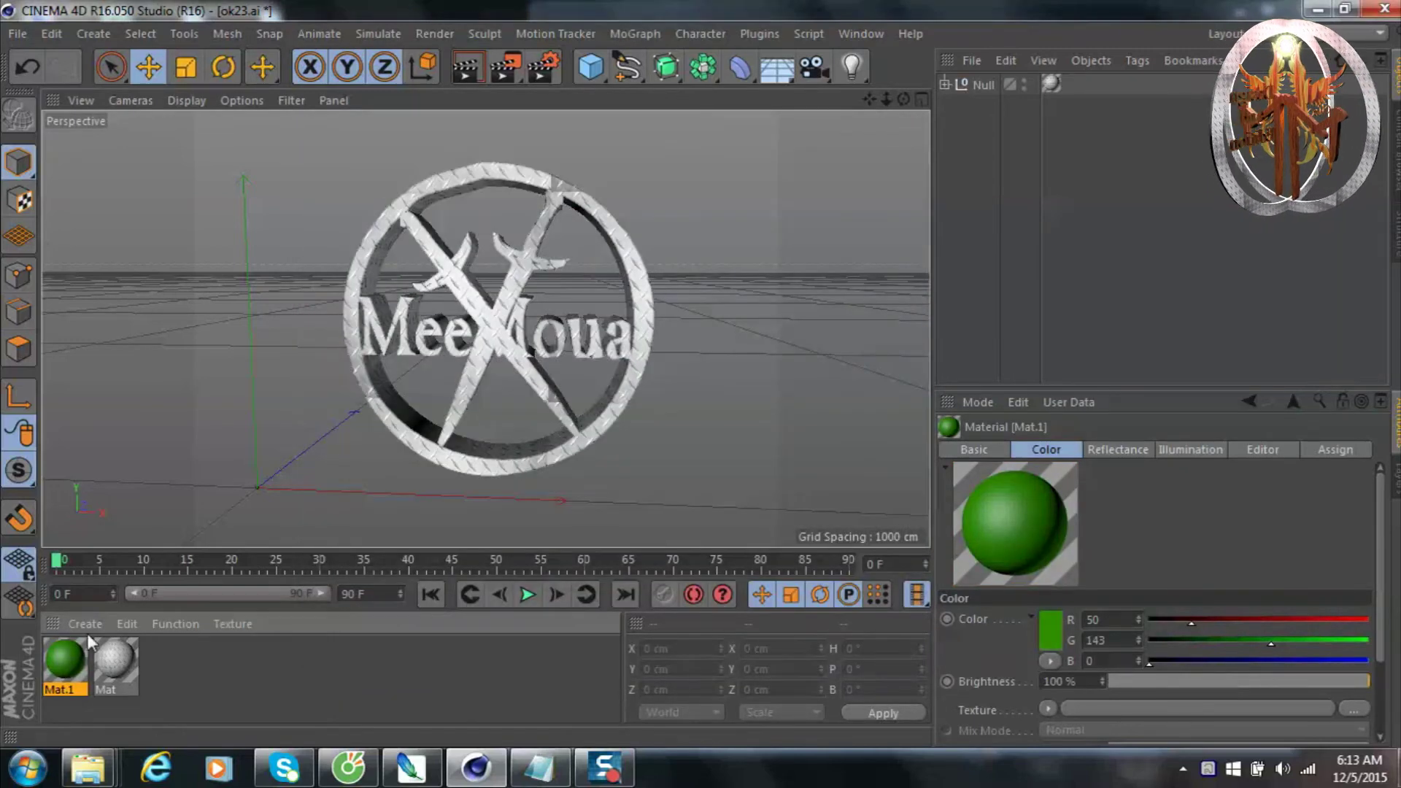
Add a Background object with Mat.1 applied and render the logo against green.
click(774, 70)
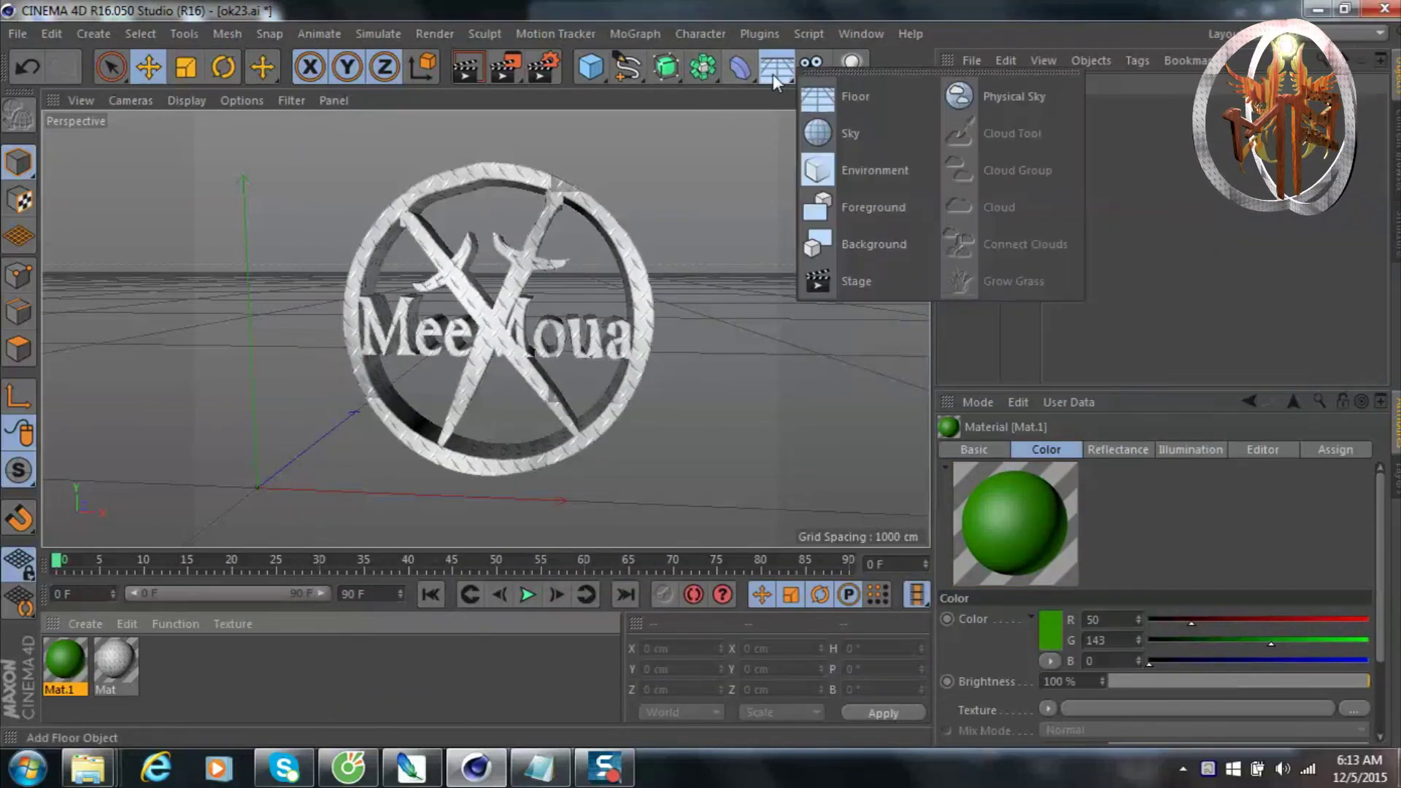
click(863, 245)
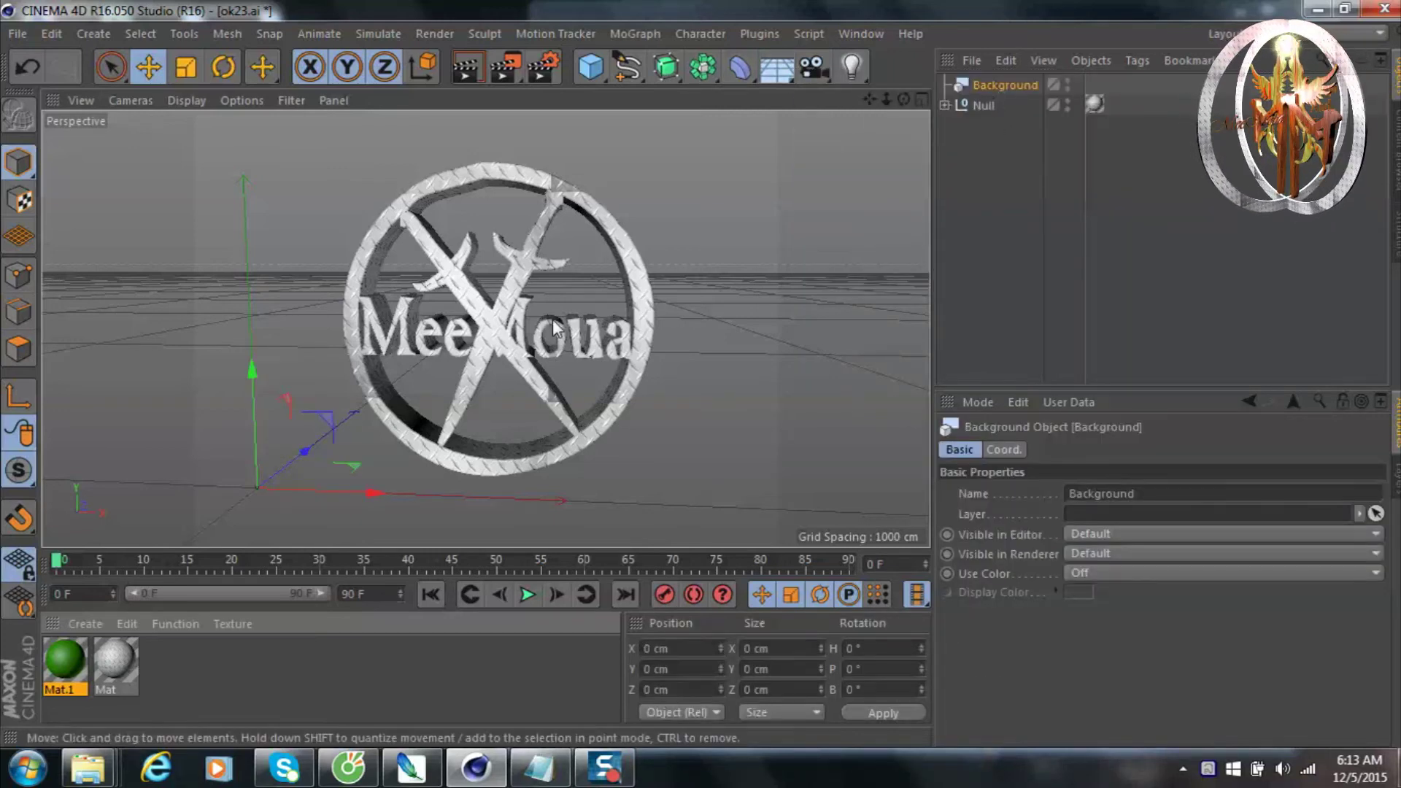
drag(65, 660, 1004, 86)
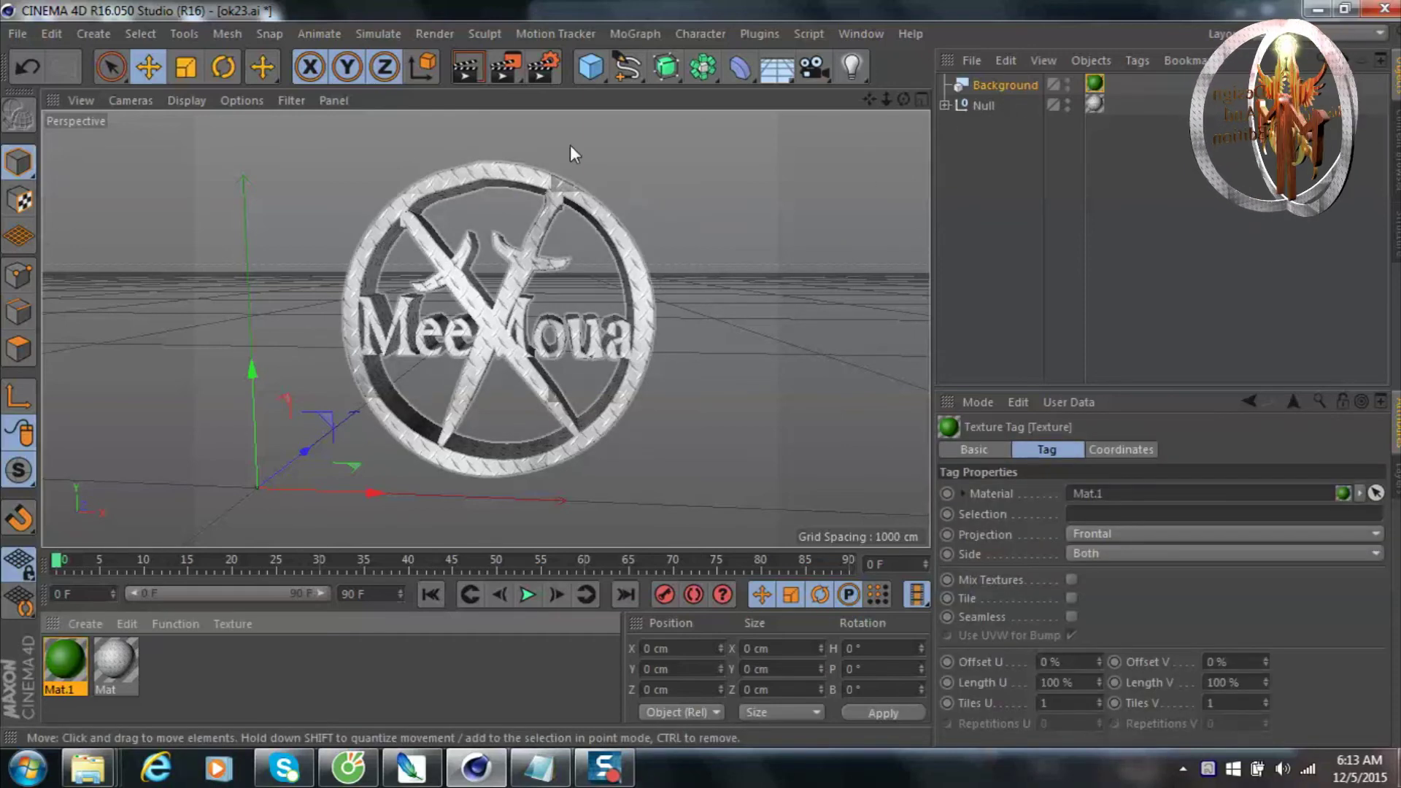
click(467, 67)
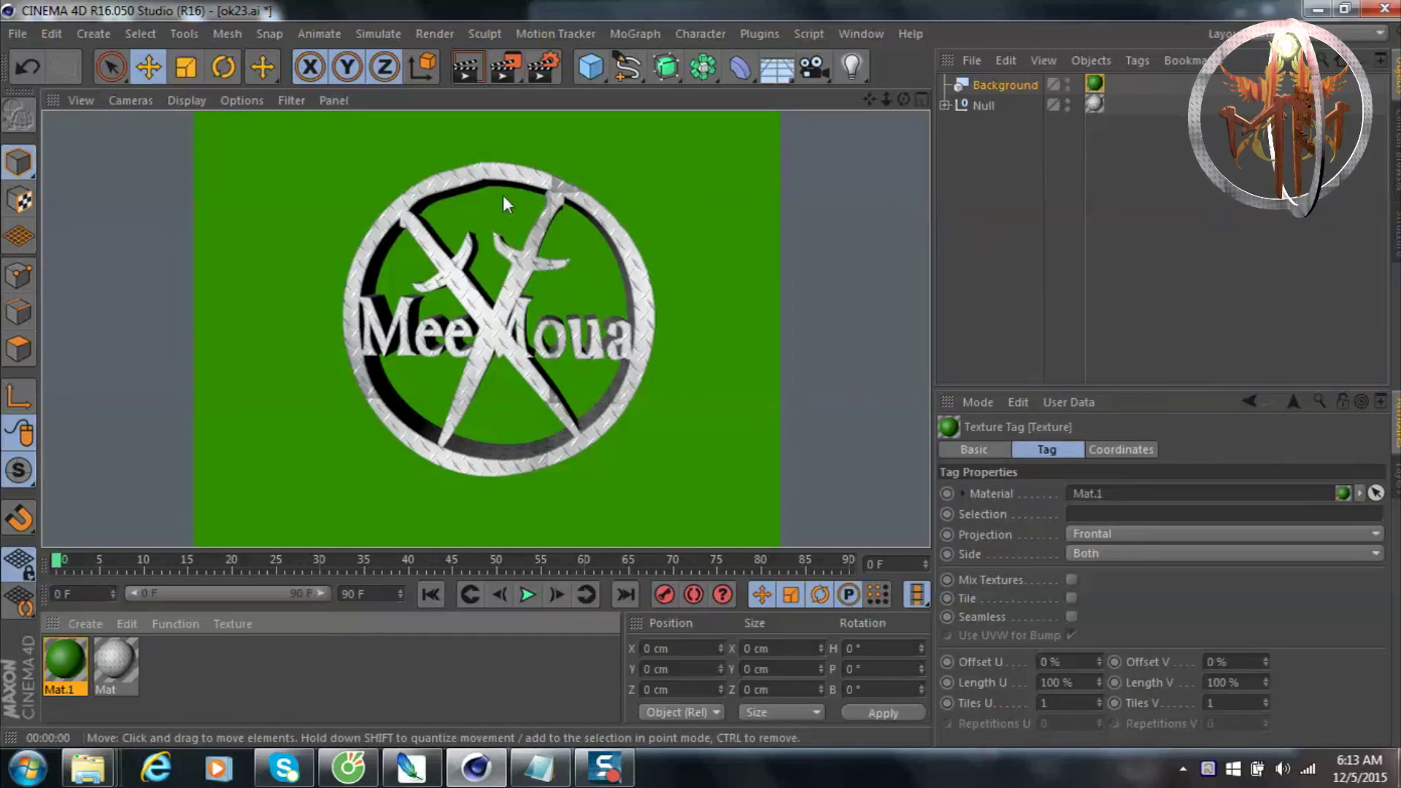
click(681, 237)
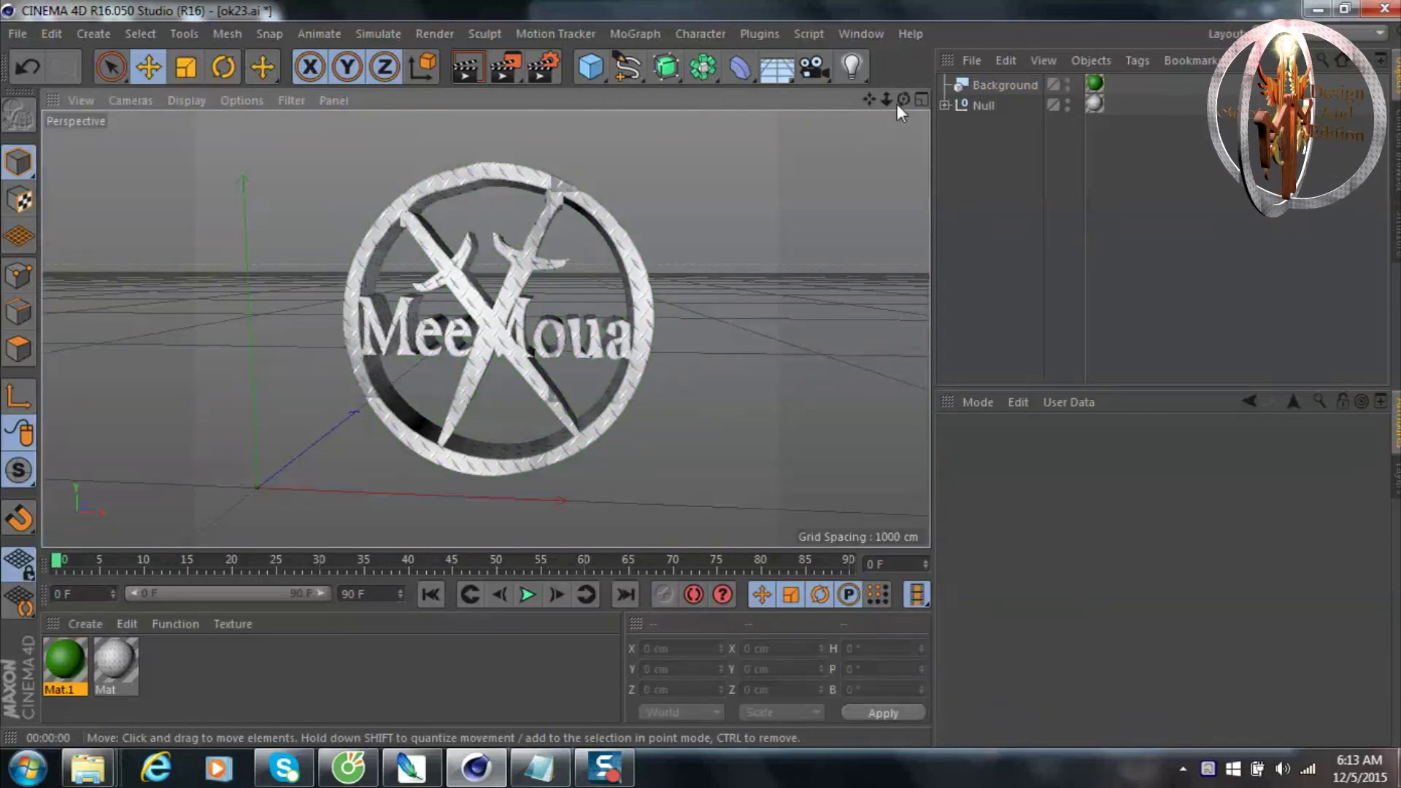
drag(903, 99, 901, 99)
click(469, 70)
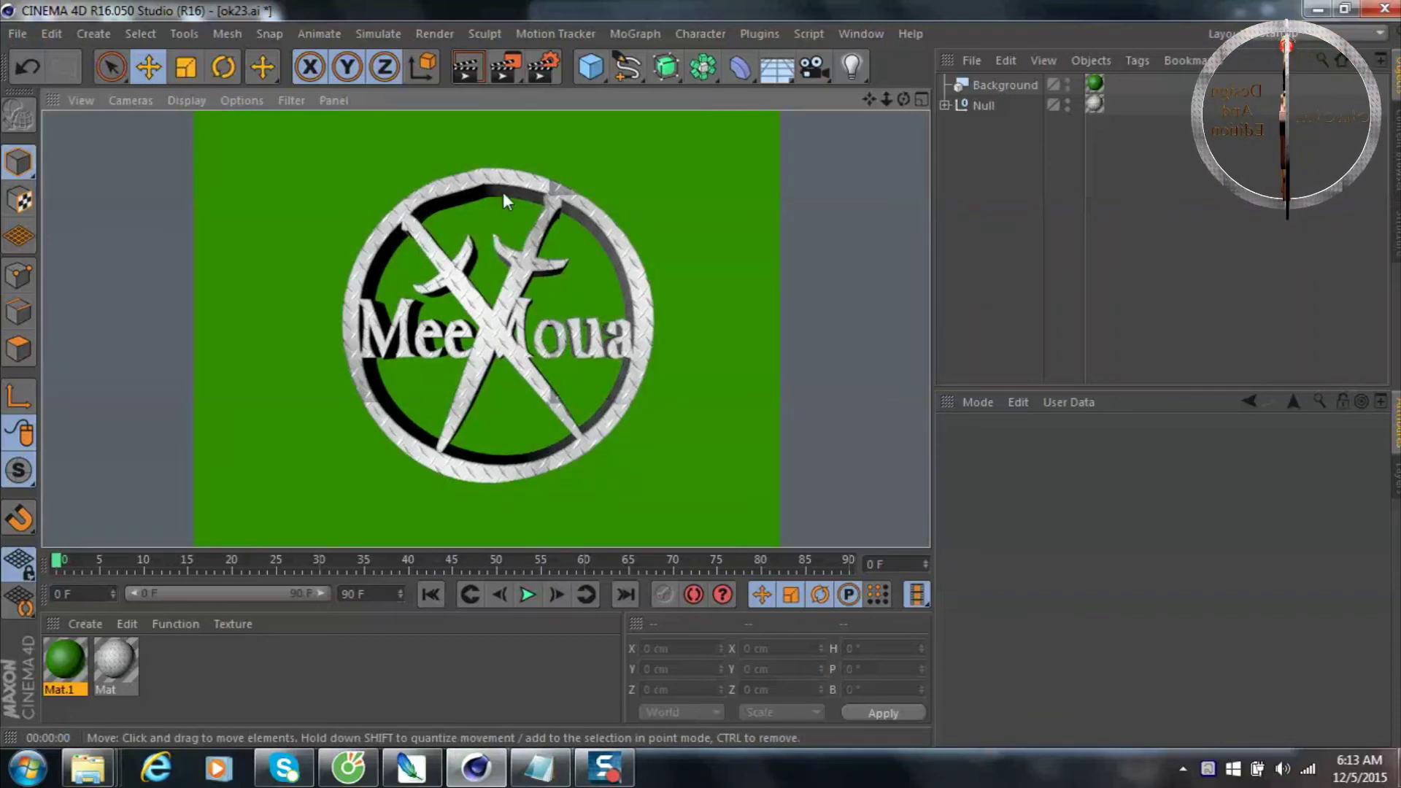
Add a light and move it toward the front-left, Z -137 cm.
click(704, 241)
drag(854, 69, 926, 95)
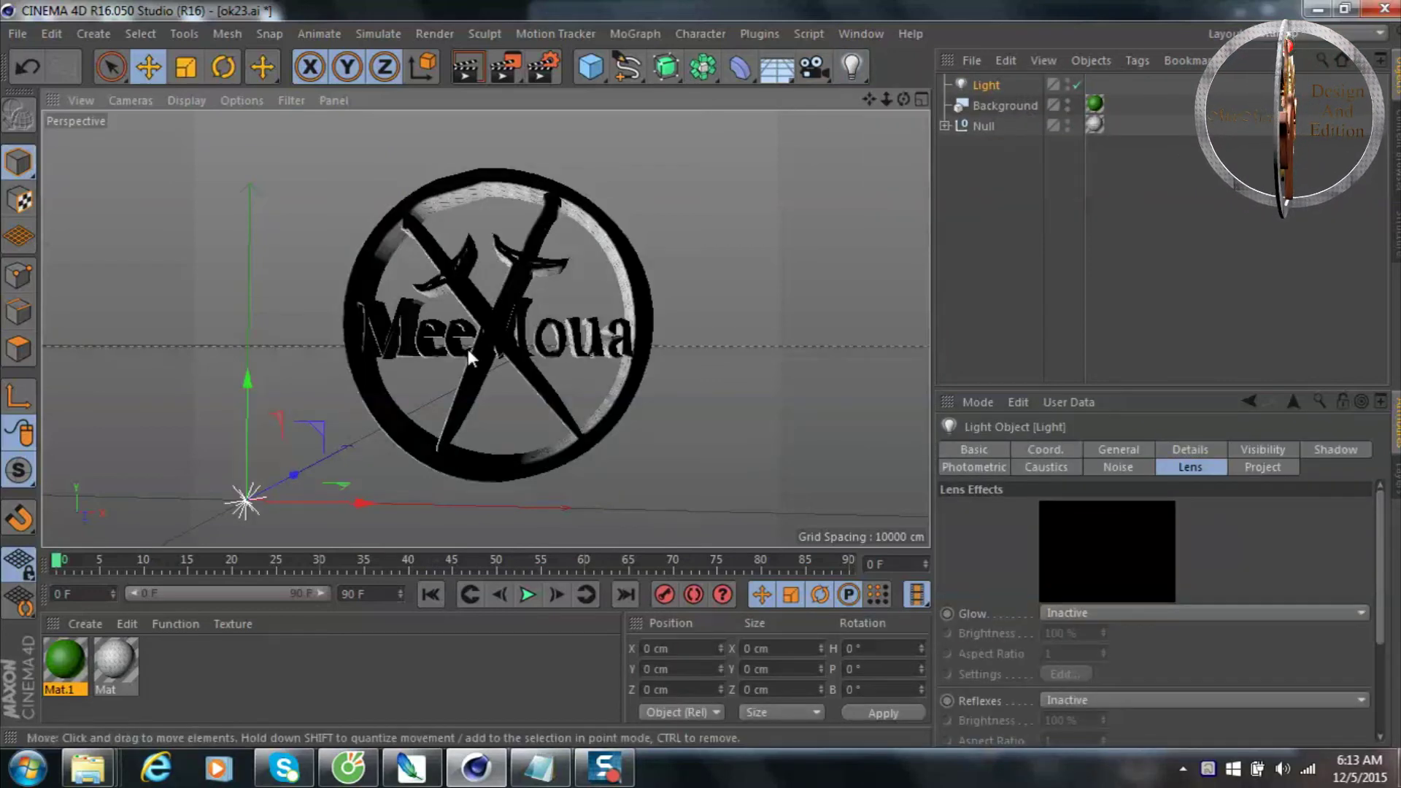
drag(294, 475, 226, 520)
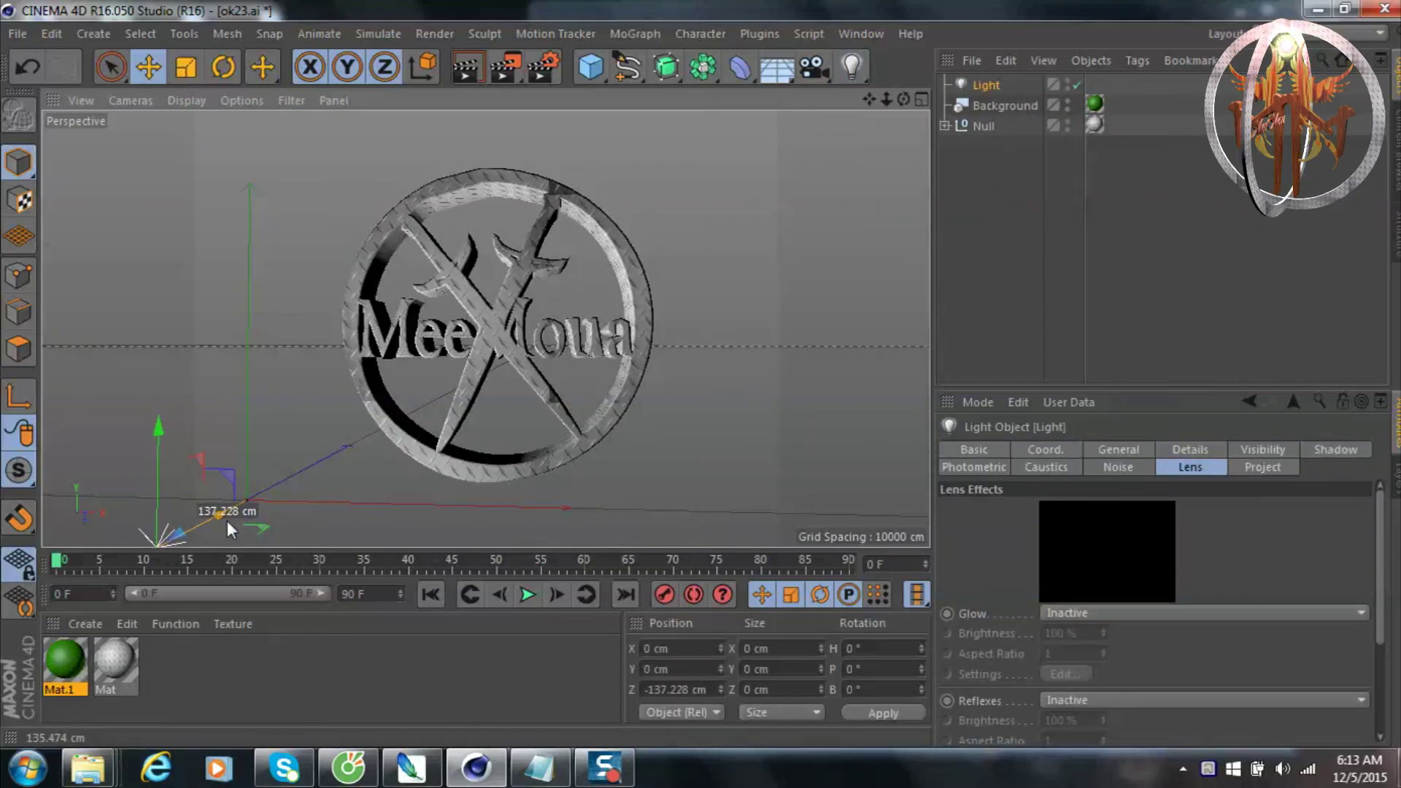
Add a second light at X 327 cm, Y -59 cm, render, then add a third.
click(852, 67)
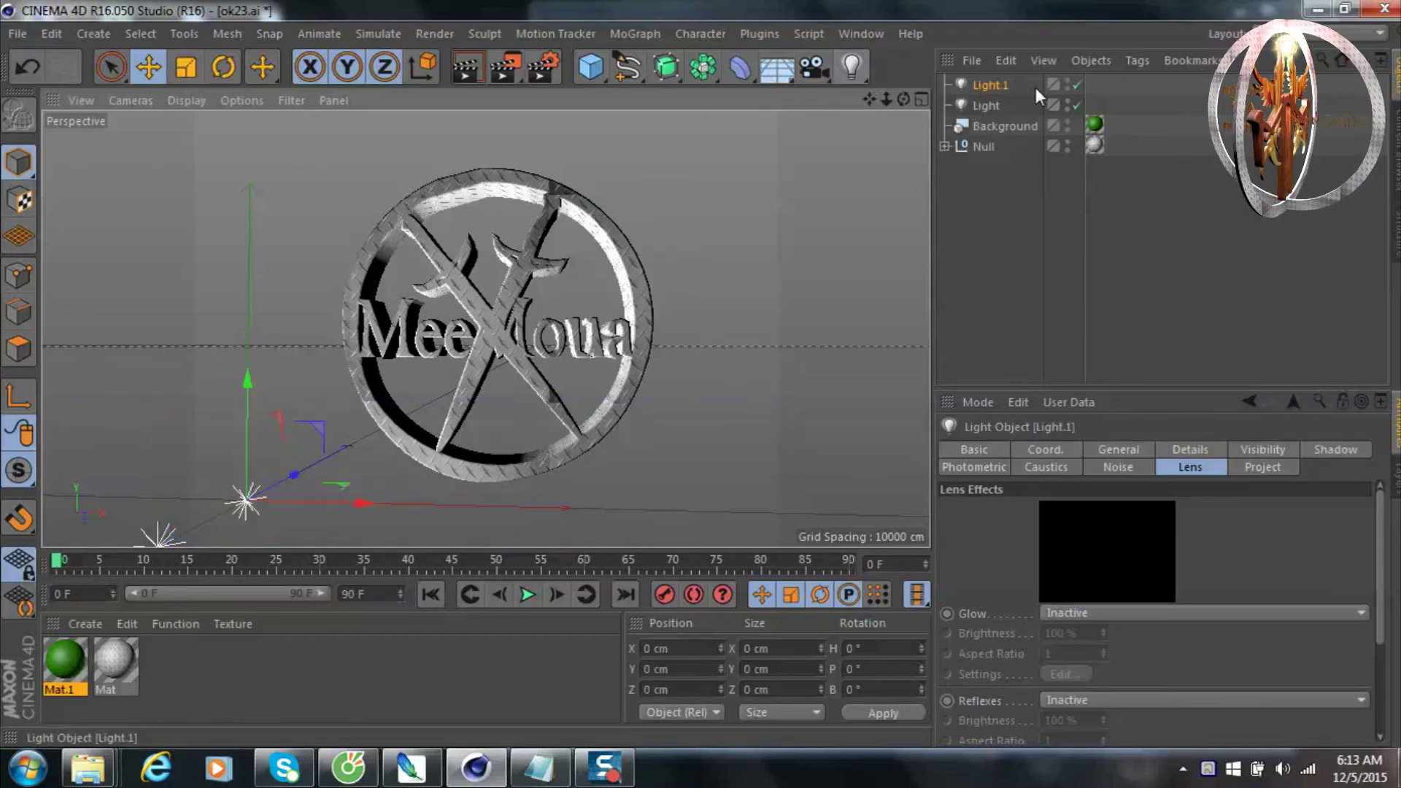
drag(371, 502, 697, 515)
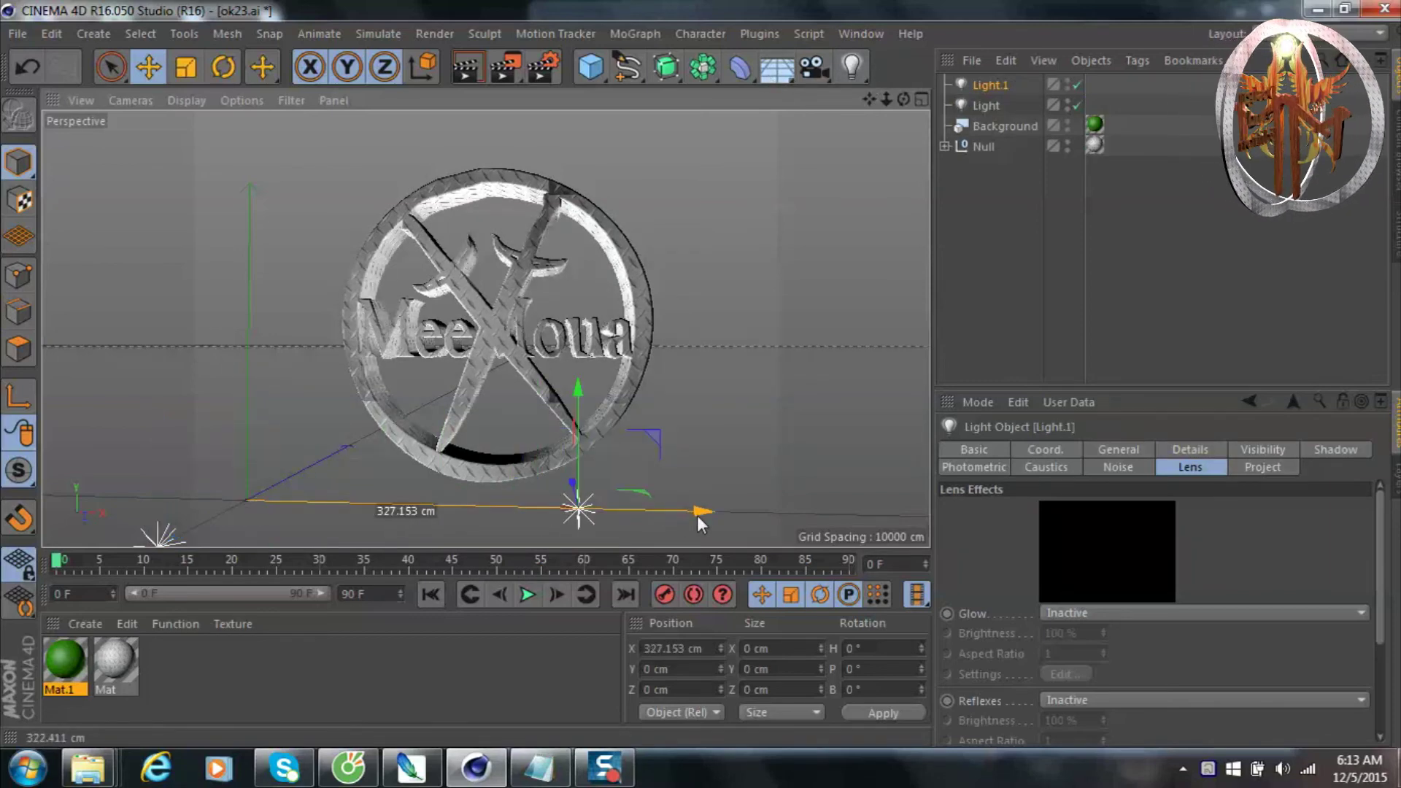
drag(578, 492, 577, 540)
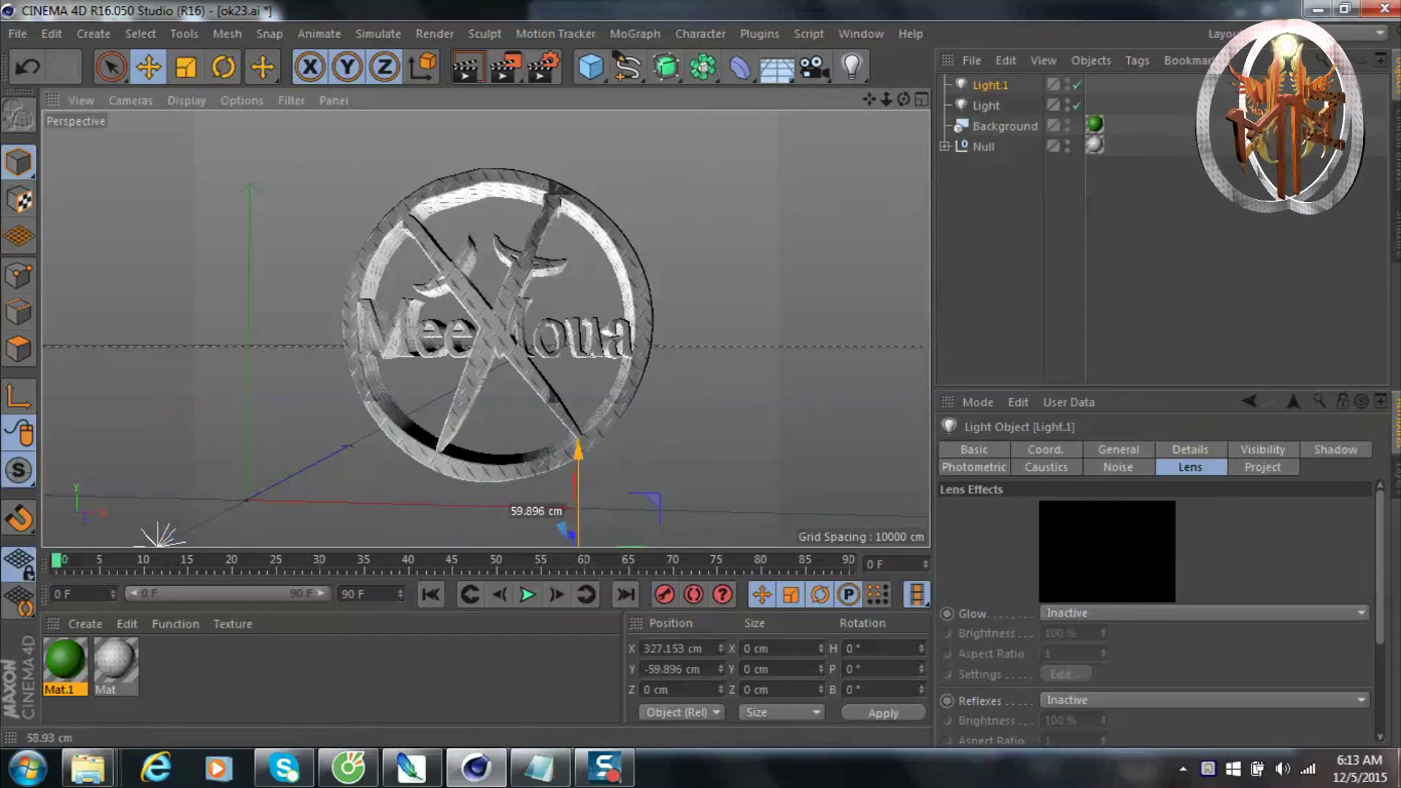
drag(577, 485, 571, 481)
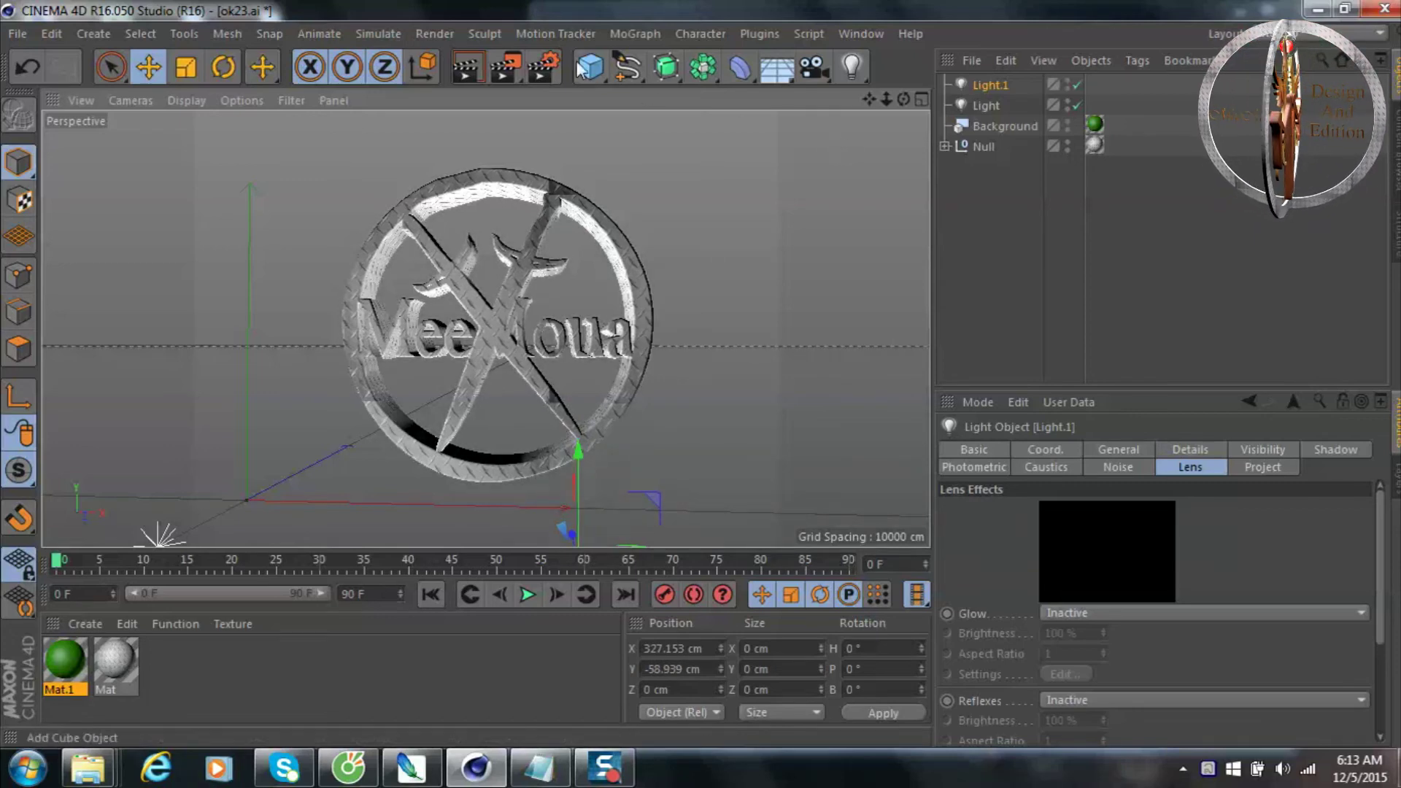
click(470, 66)
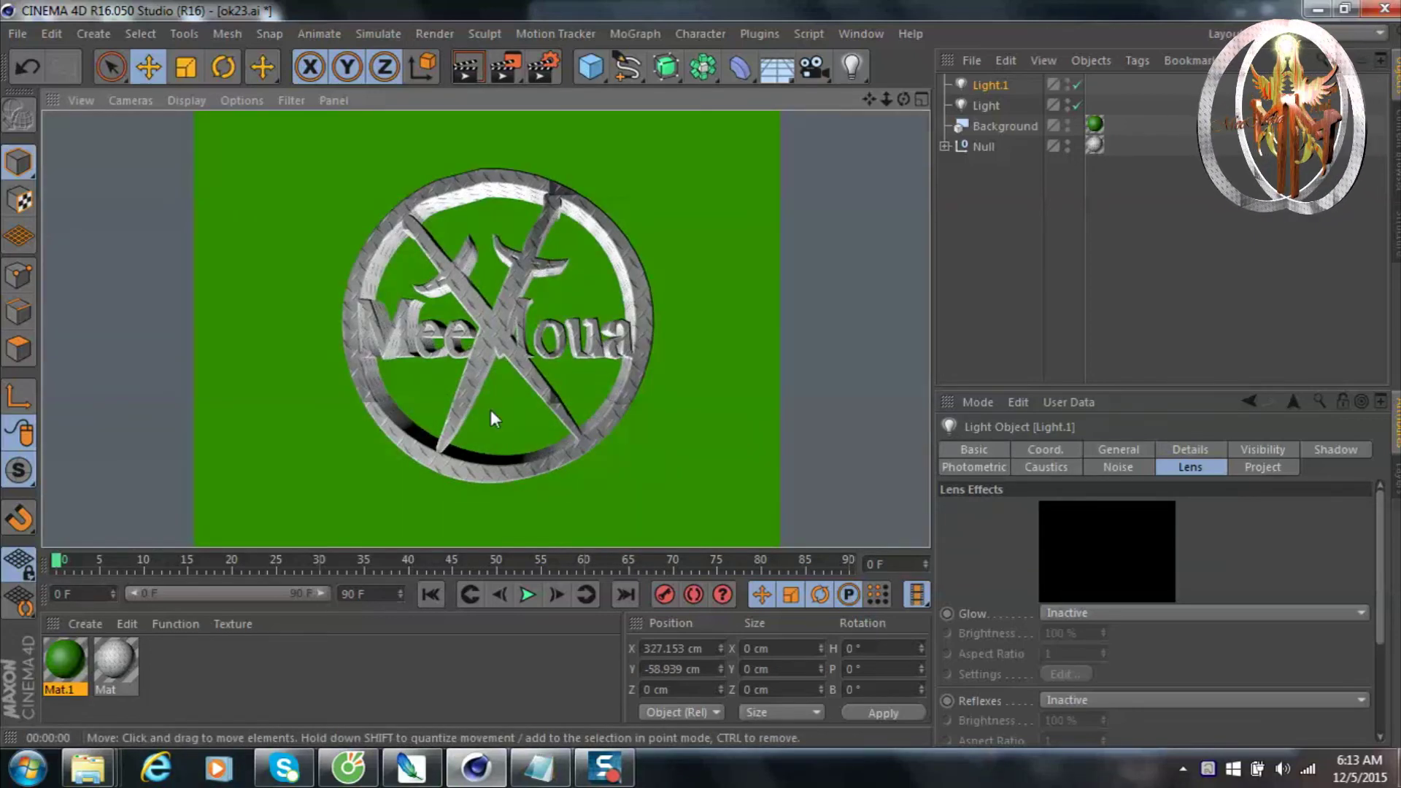
click(686, 340)
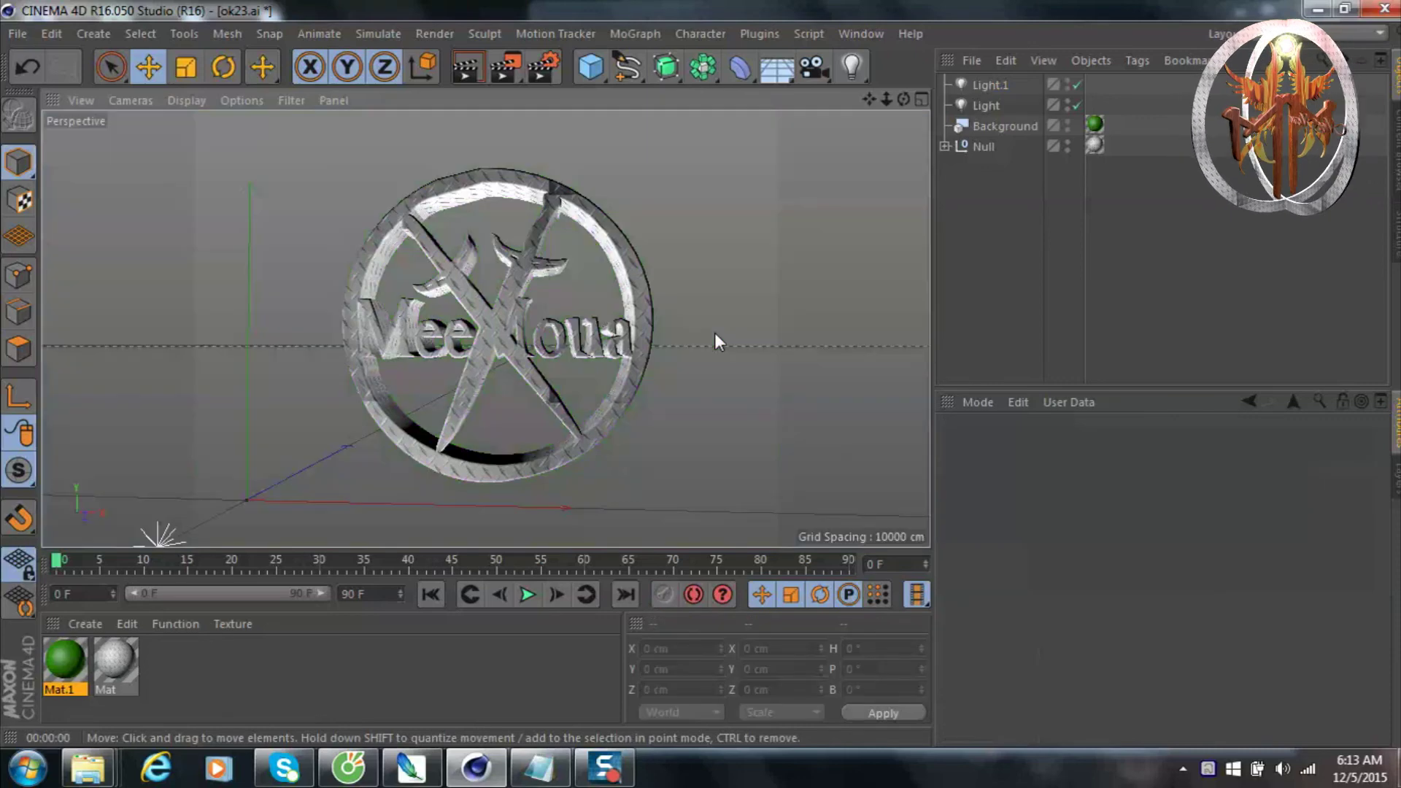
click(852, 67)
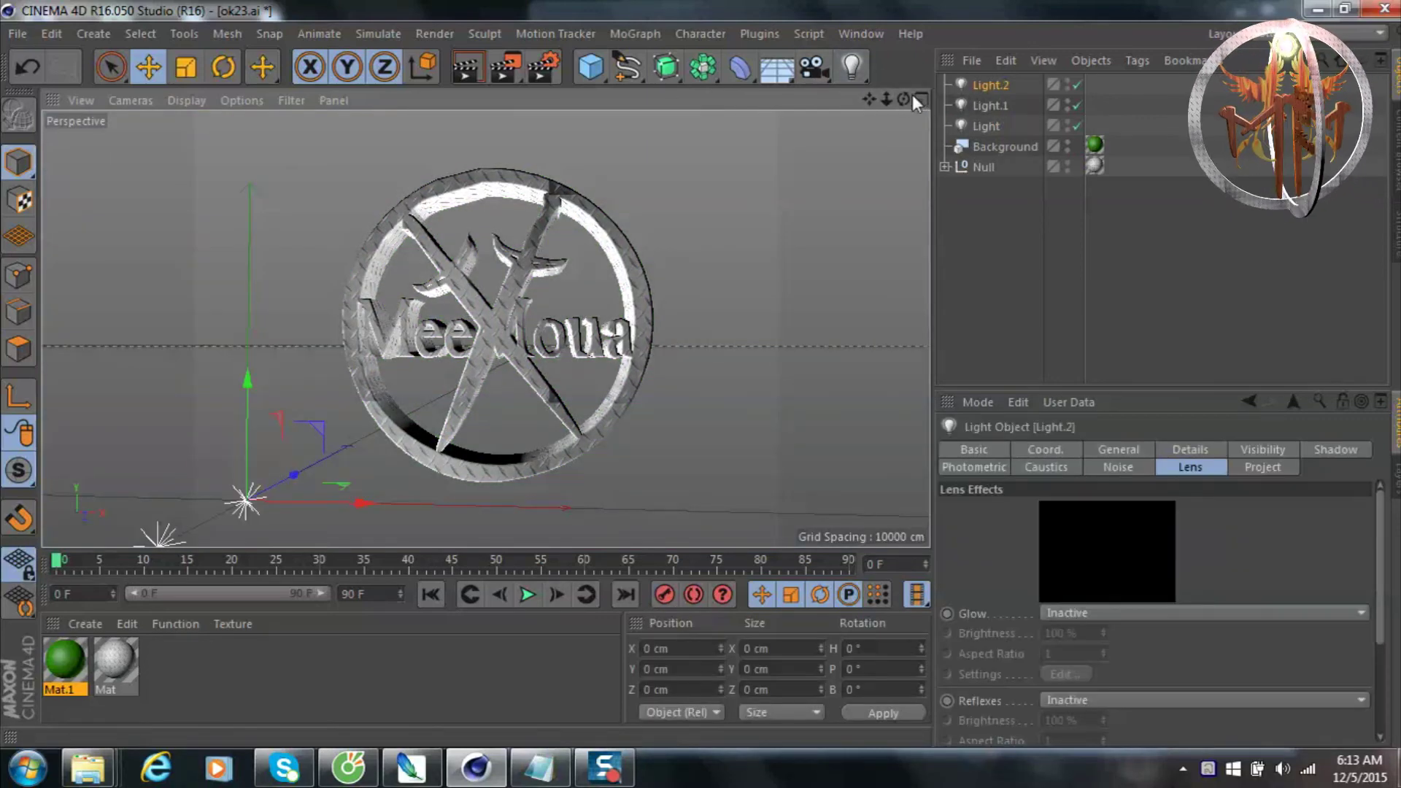
Orbit to a side view and drag Light.2 left and up to Y 179.172 cm.
mouse_move(904, 99)
mouse_down()
mouse_move(860, 103)
mouse_move(831, 164)
mouse_up()
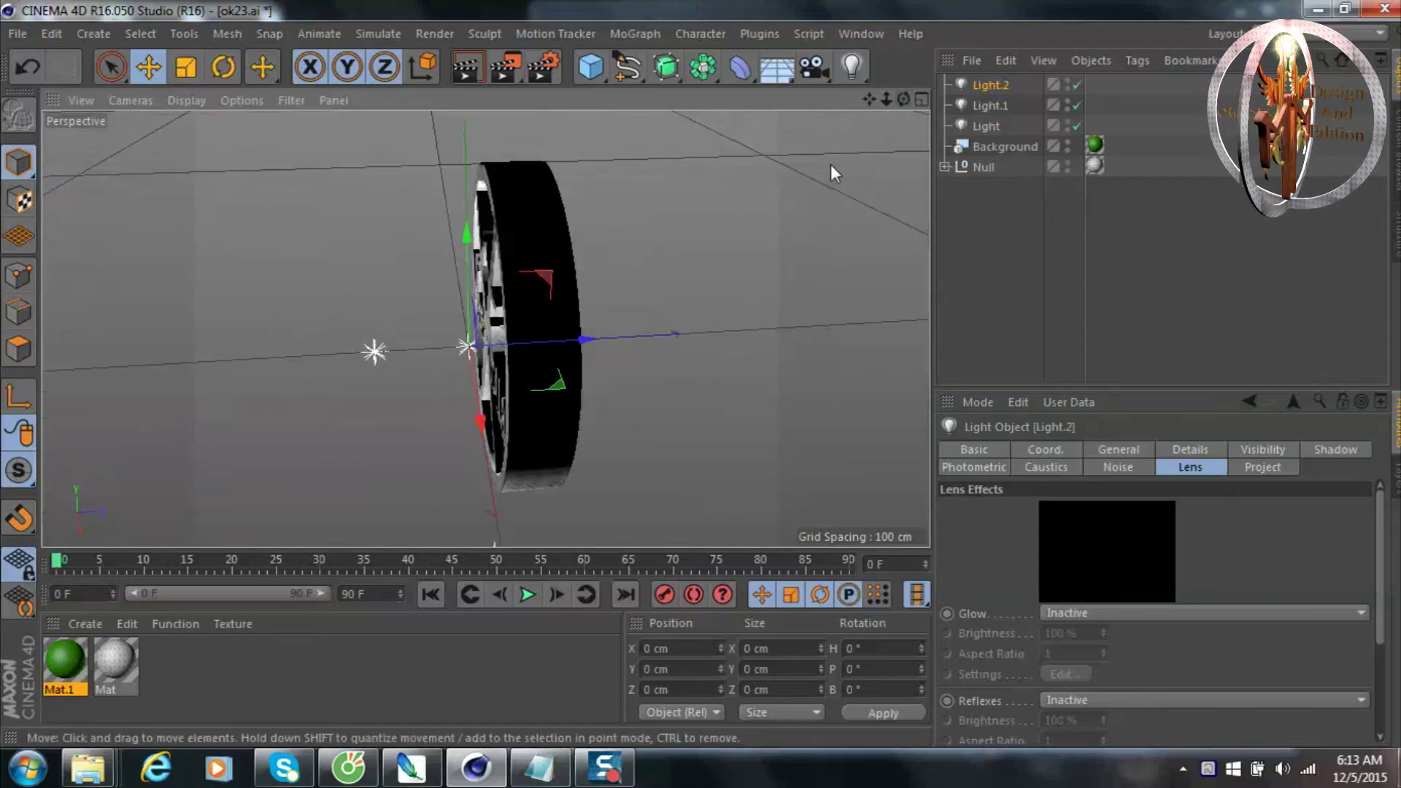
mouse_move(479, 431)
mouse_down()
mouse_move(485, 483)
mouse_move(498, 416)
mouse_move(452, 409)
mouse_up()
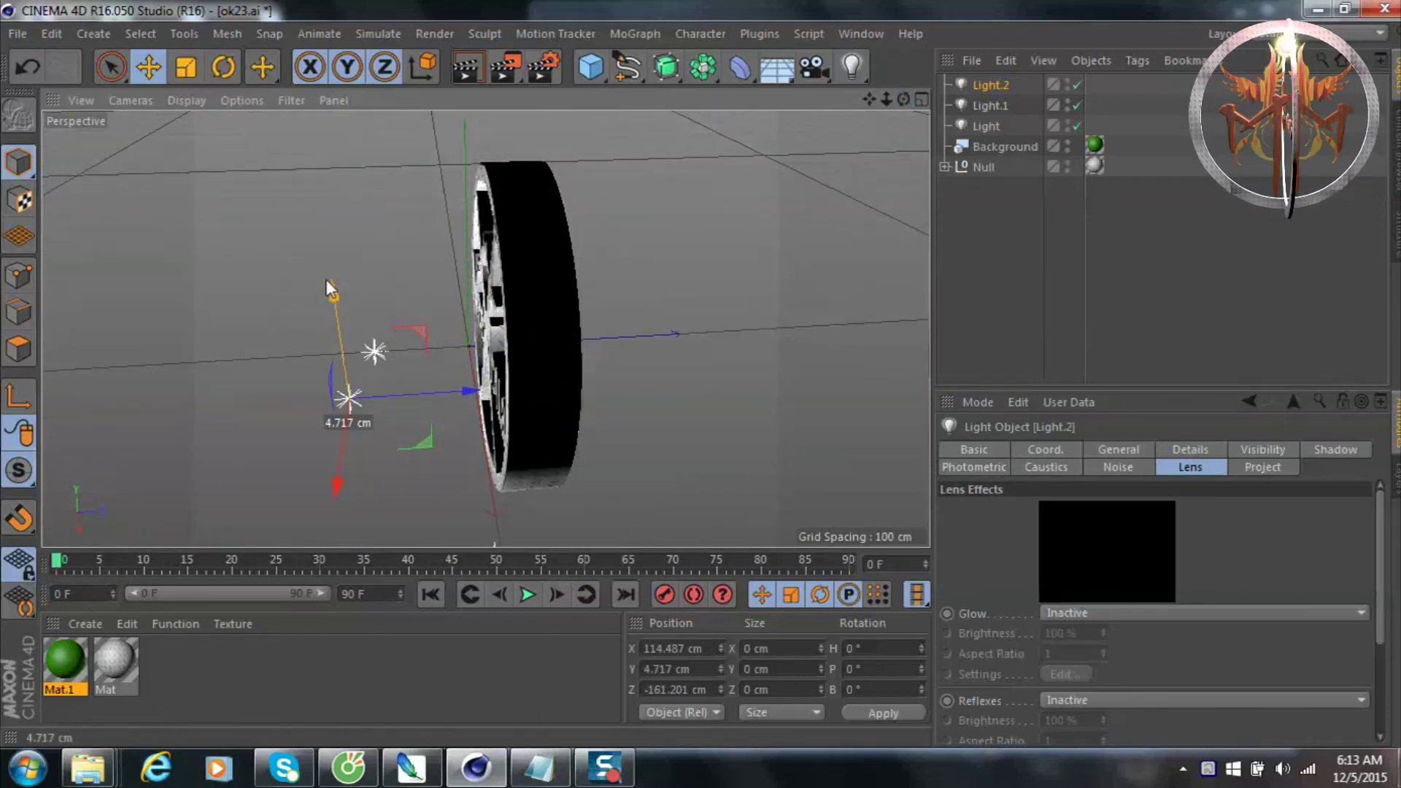
drag(325, 279, 304, 149)
Return to a front view of the logo and preview a test render on green.
drag(903, 98, 868, 116)
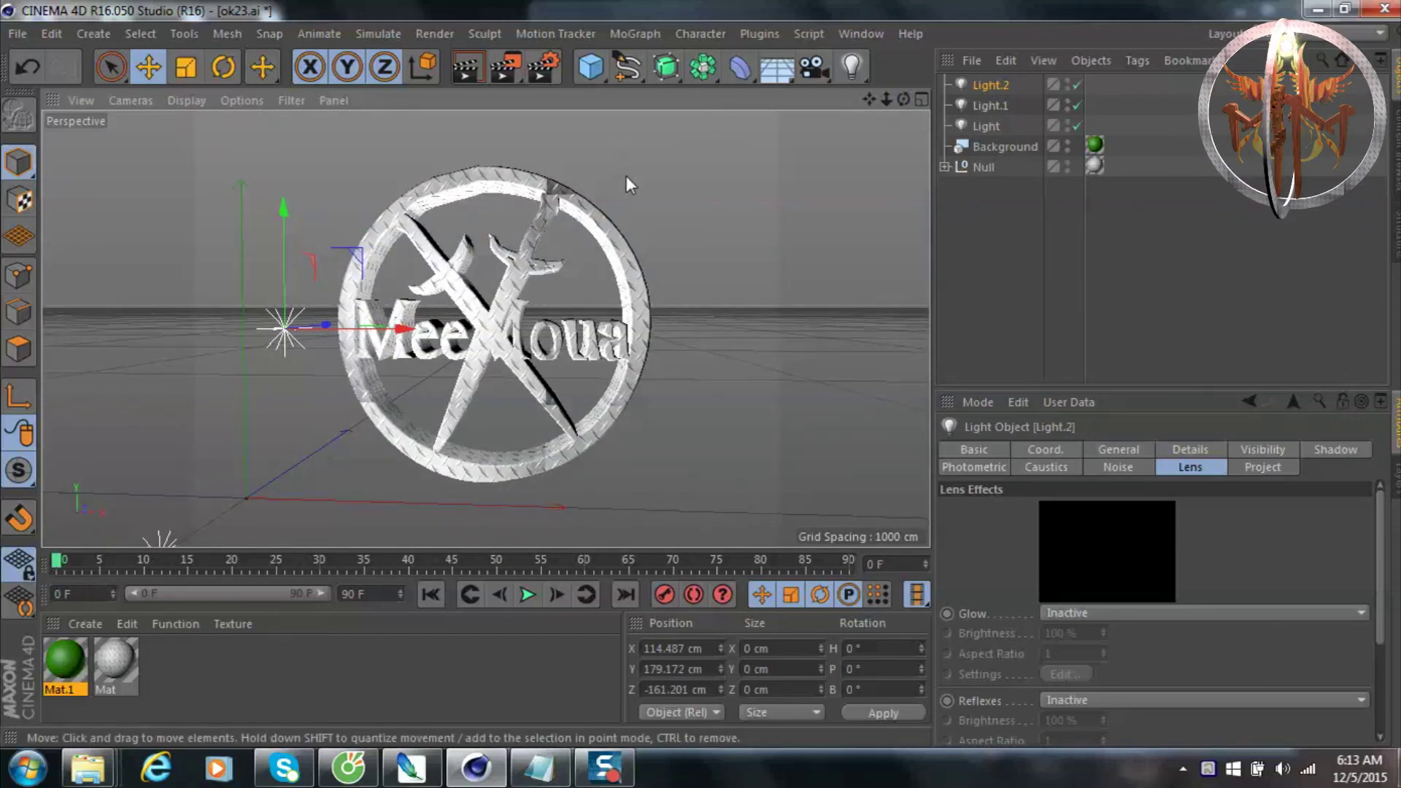
scroll(628, 175, up, 3)
scroll(541, 189, up, 1)
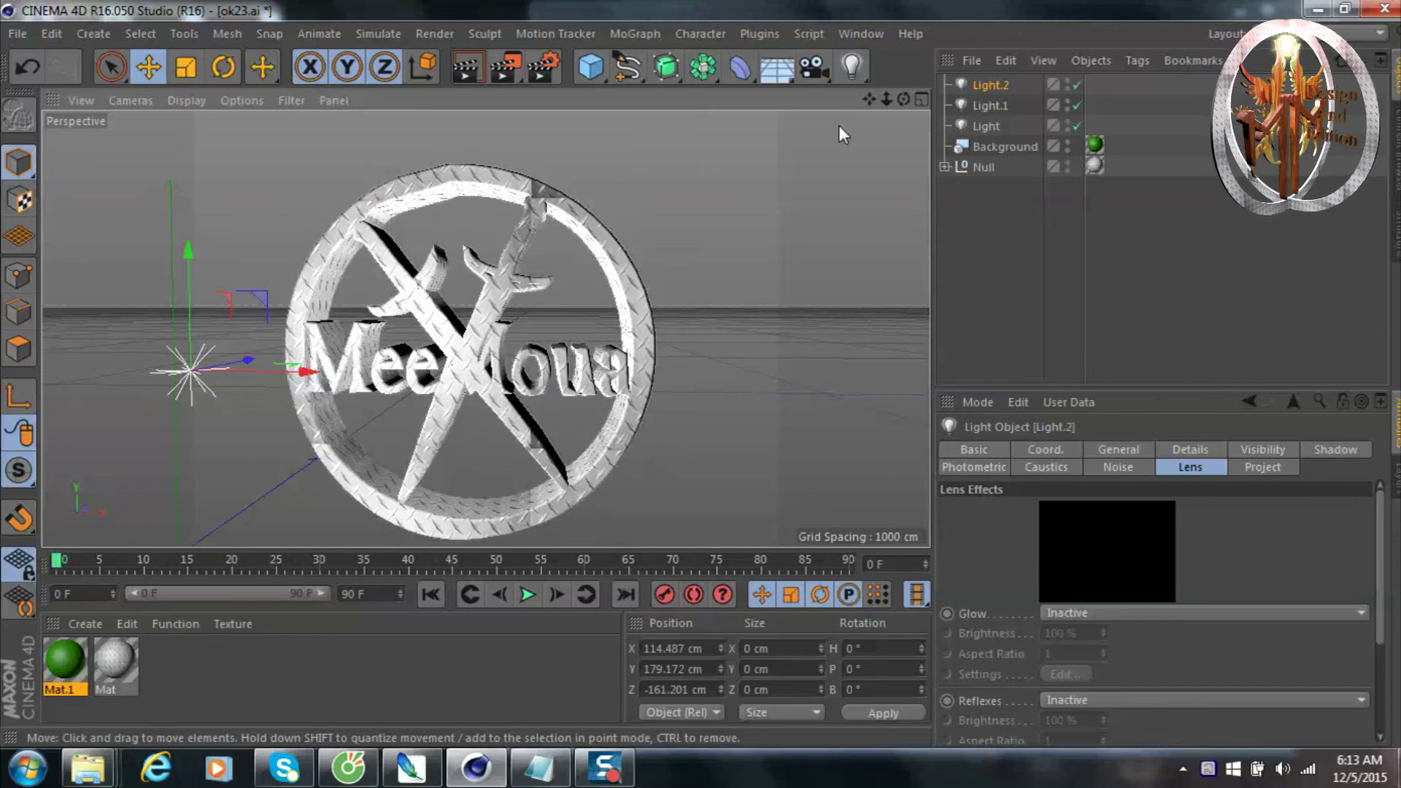
drag(868, 99, 875, 91)
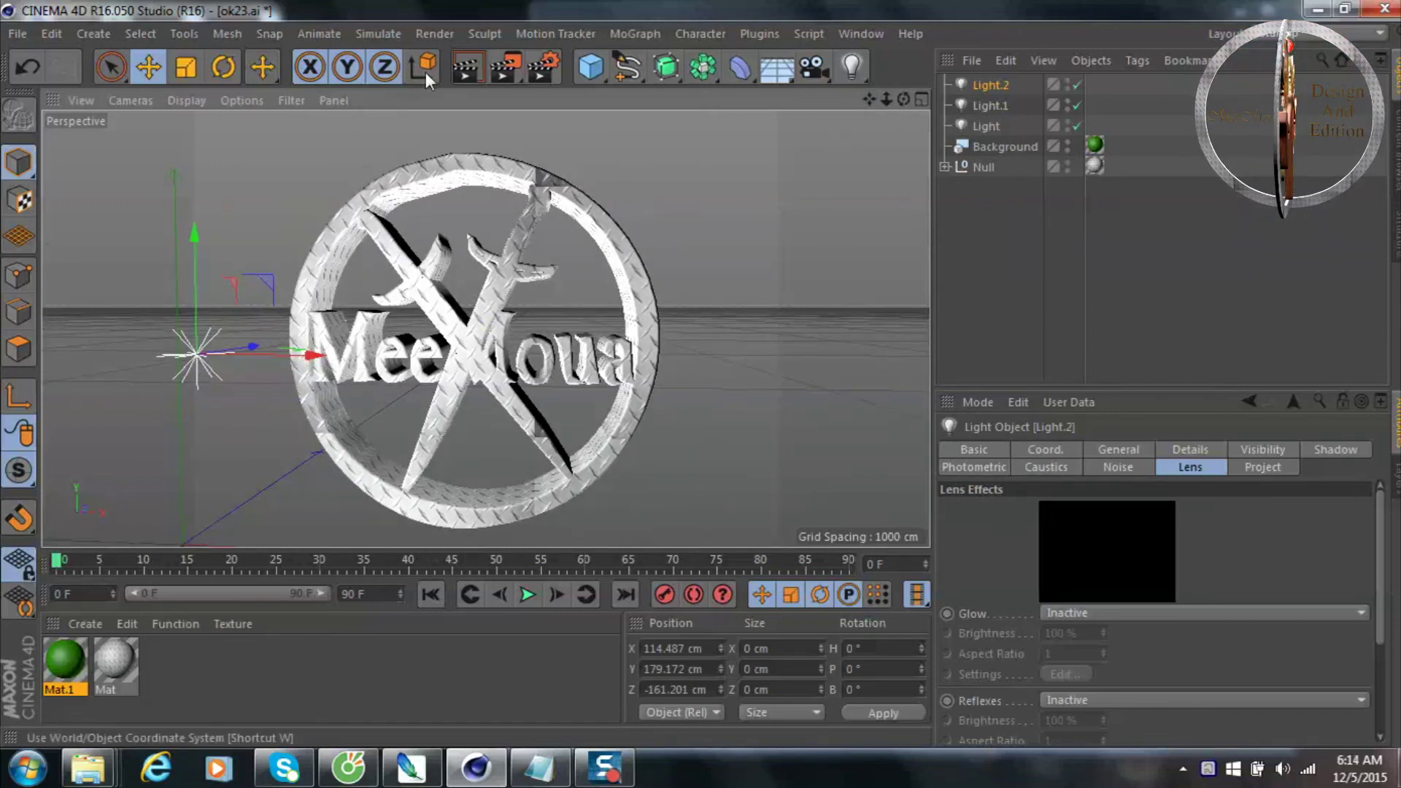
click(461, 69)
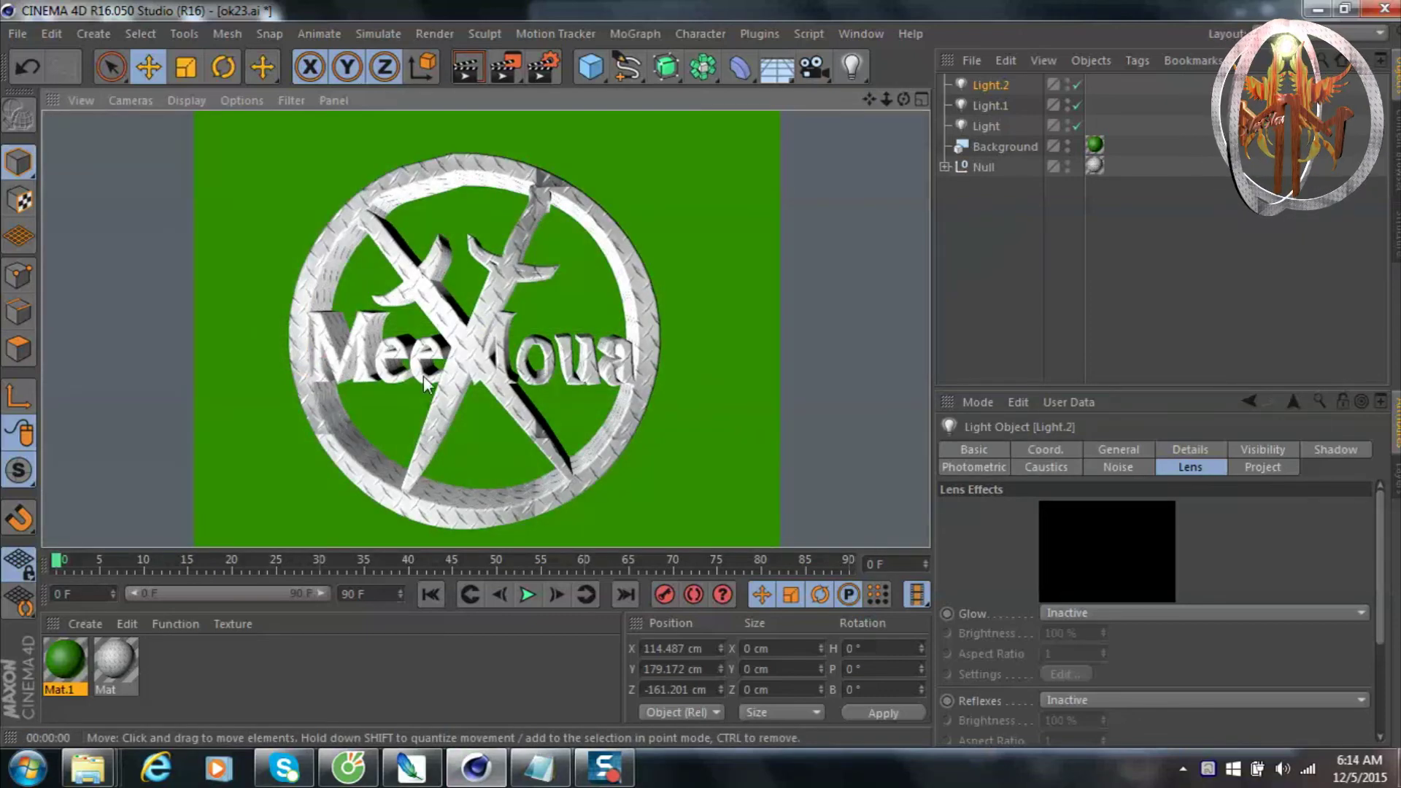
click(688, 339)
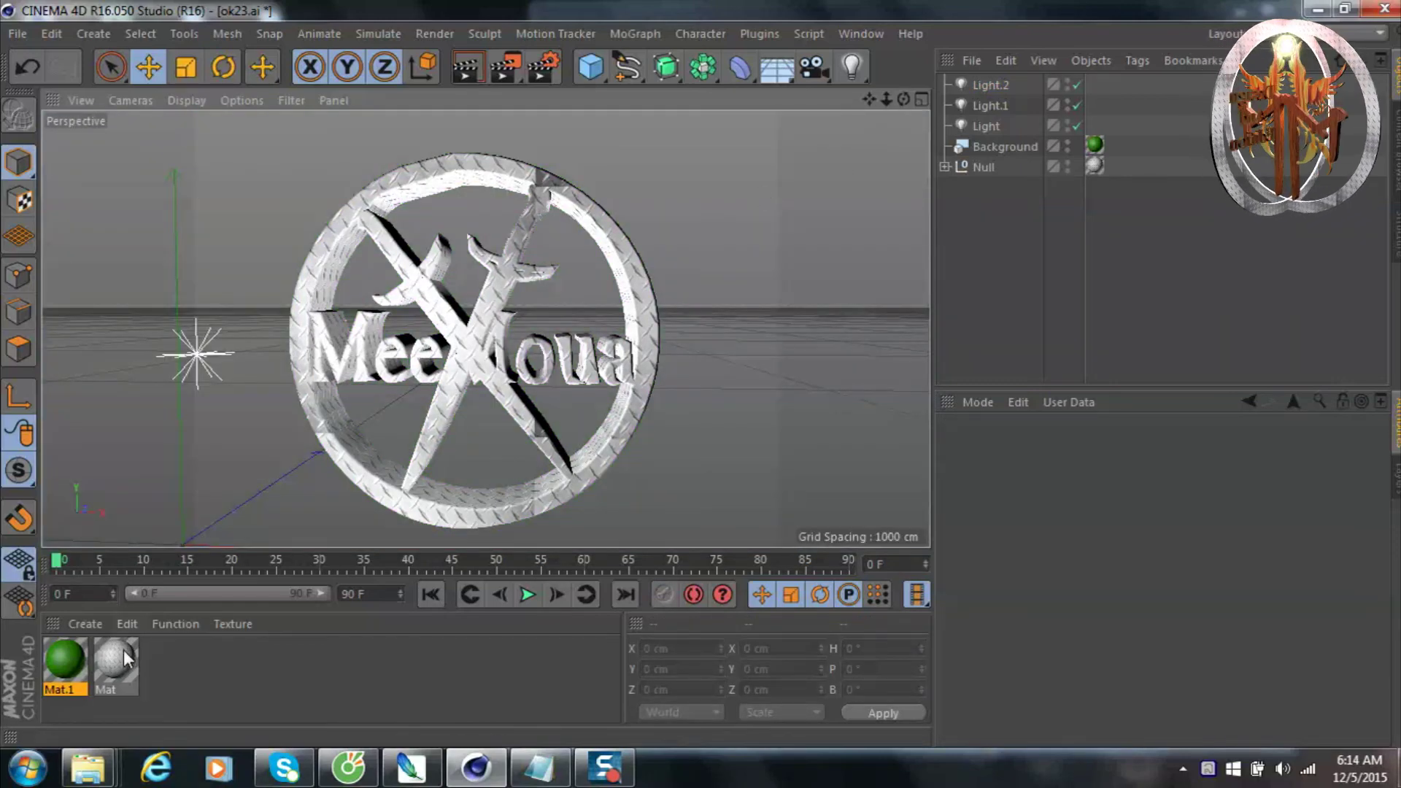
Load the wood JPG as Mat's colour texture, copying it into the project.
click(124, 651)
double_click(124, 651)
click(903, 299)
click(763, 301)
double_click(763, 300)
click(744, 459)
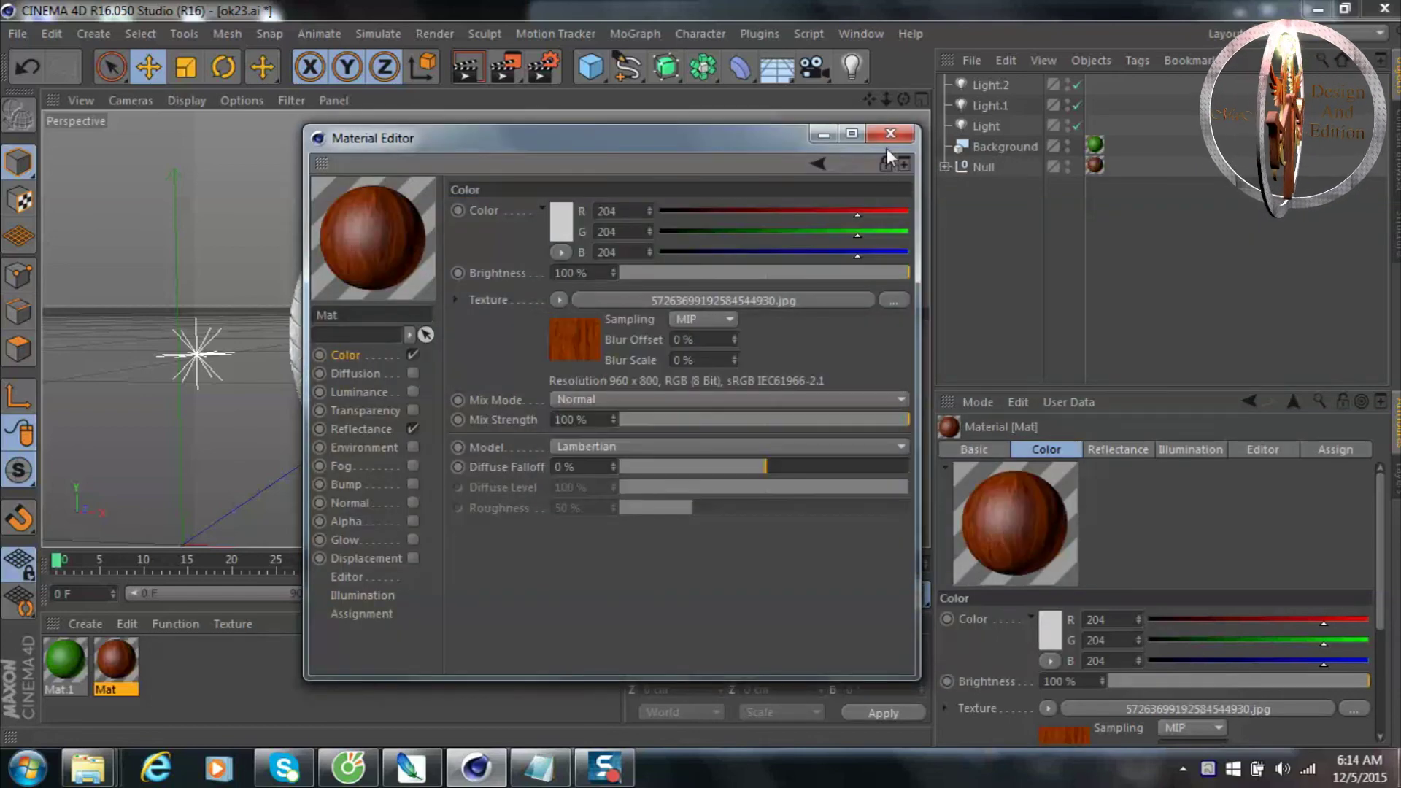
click(883, 140)
Preview a render of the wooden logo, then bring up the Render Settings.
click(475, 63)
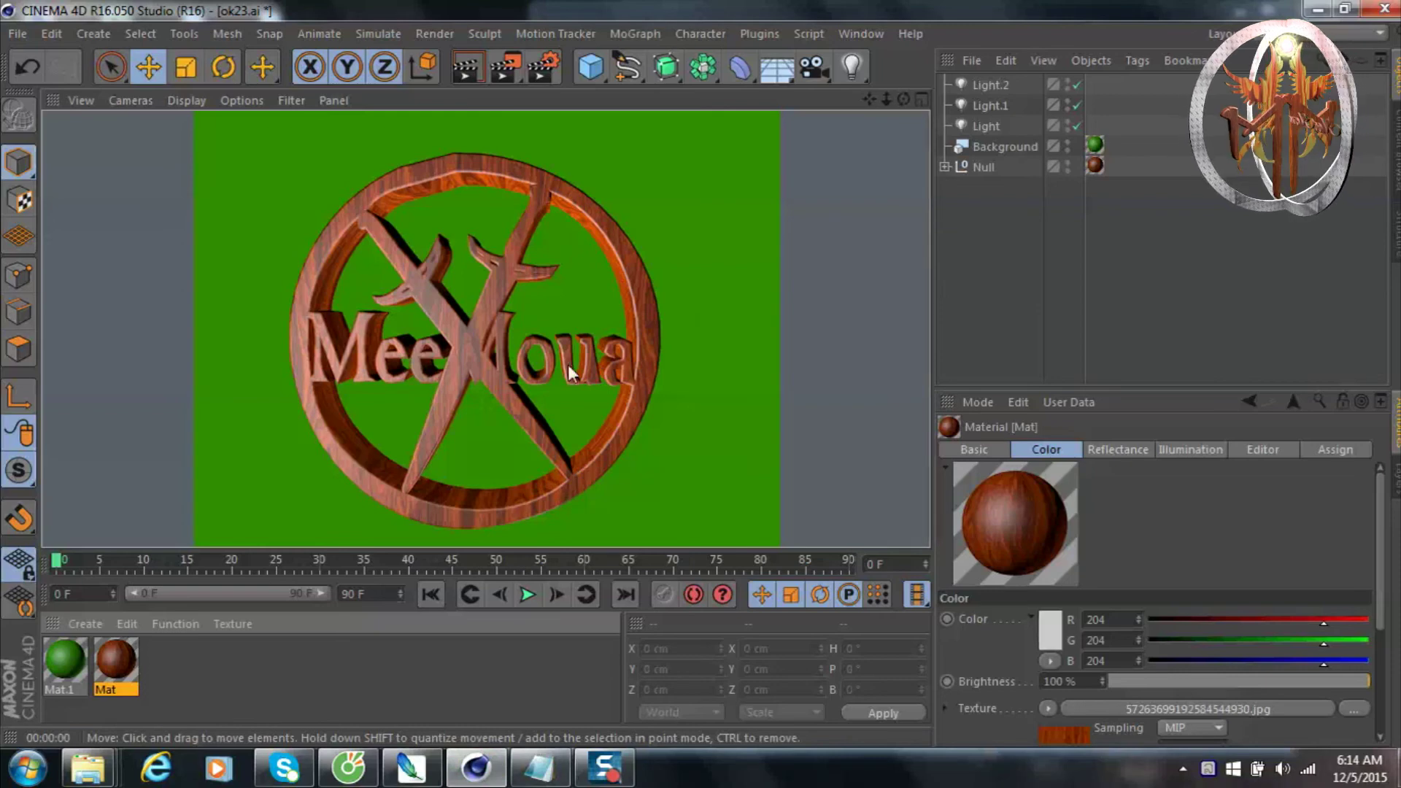
click(691, 314)
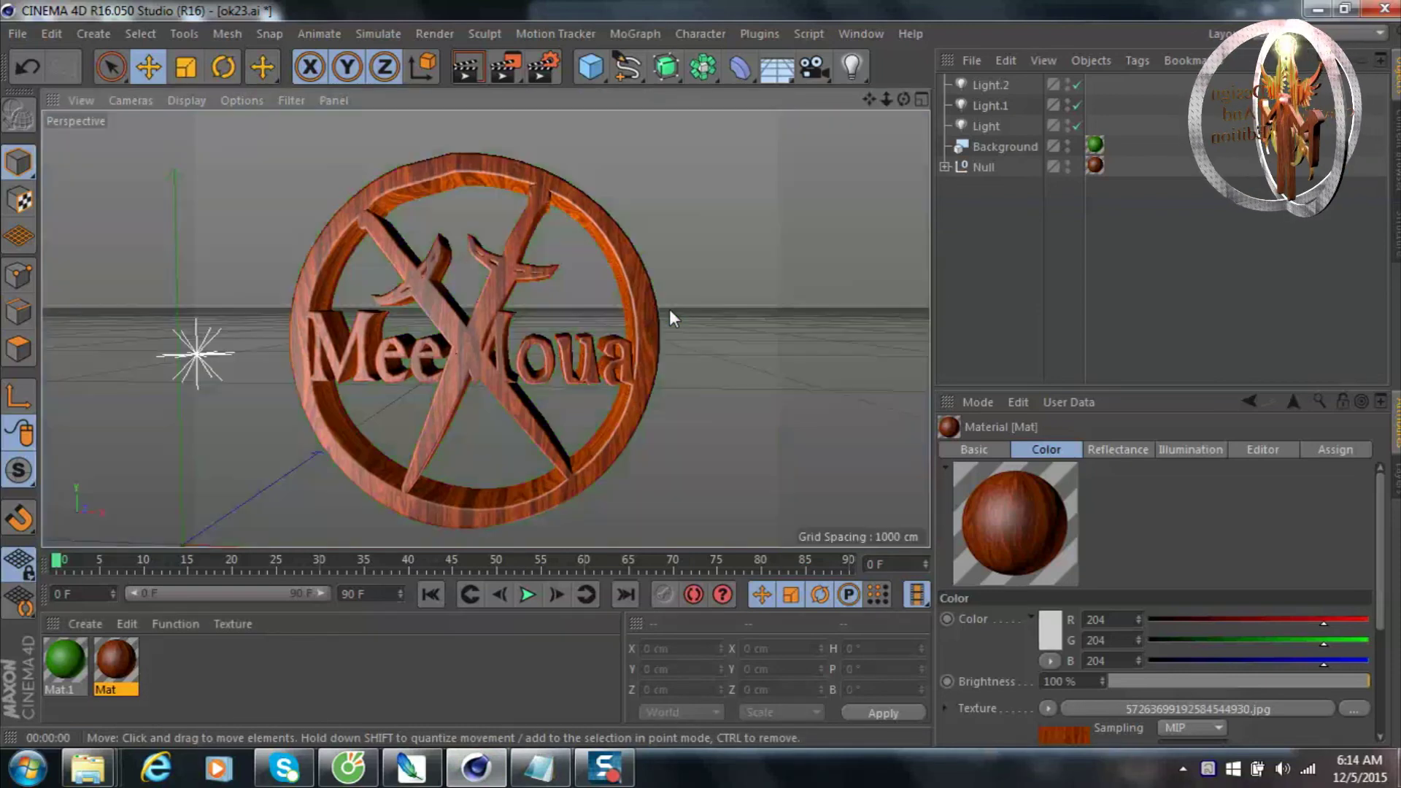
click(538, 65)
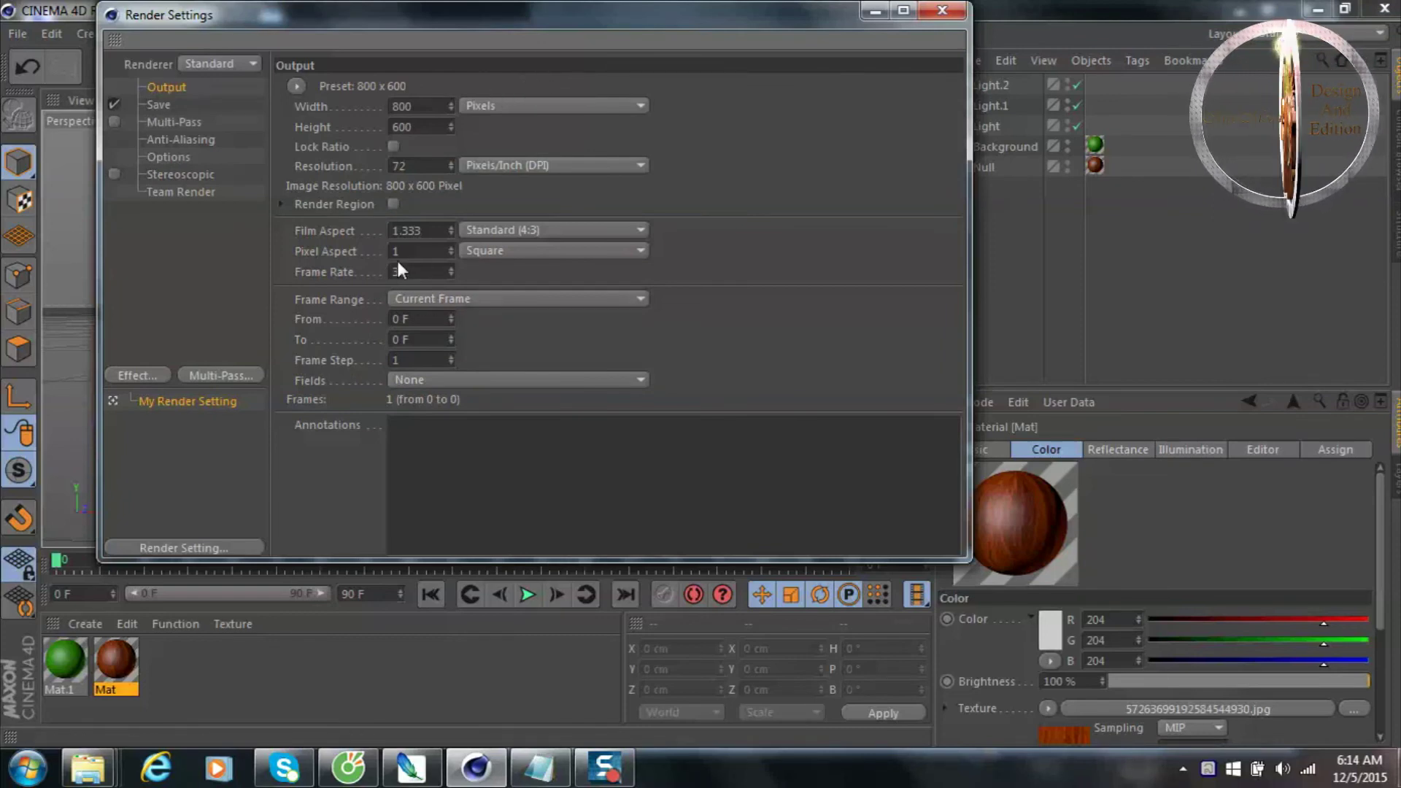
Set the Save output format to JPEG with file path Videos\meemoua1000.
click(153, 105)
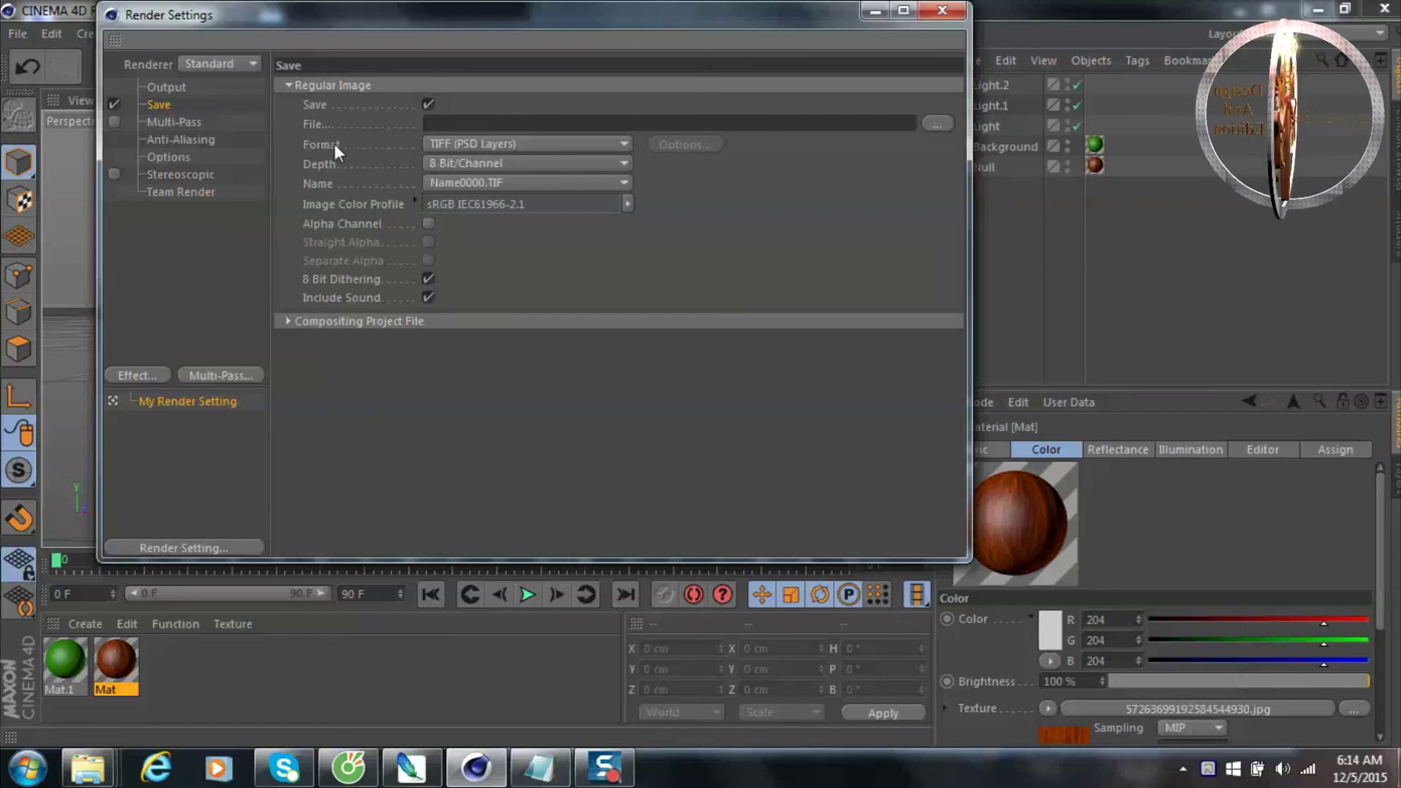
click(497, 145)
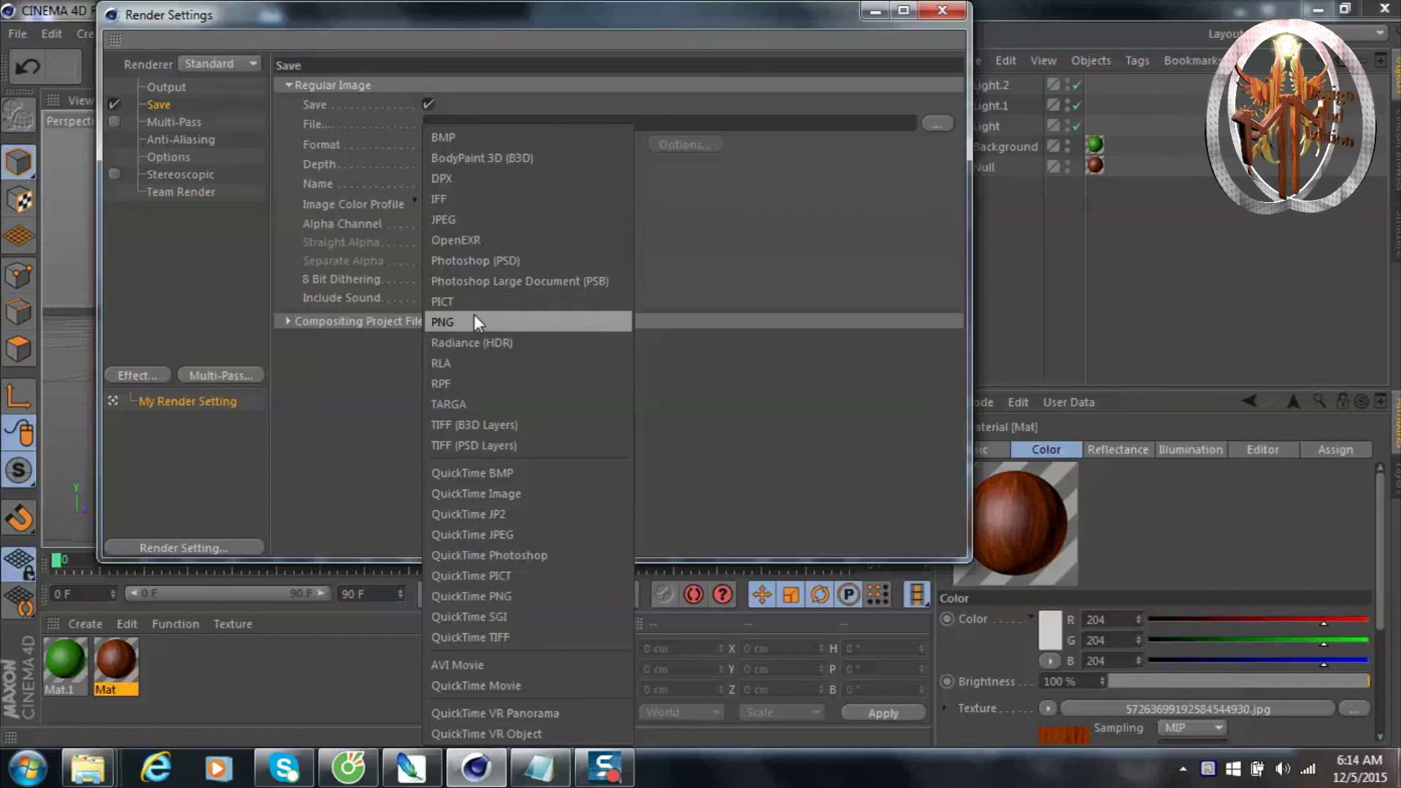
click(451, 220)
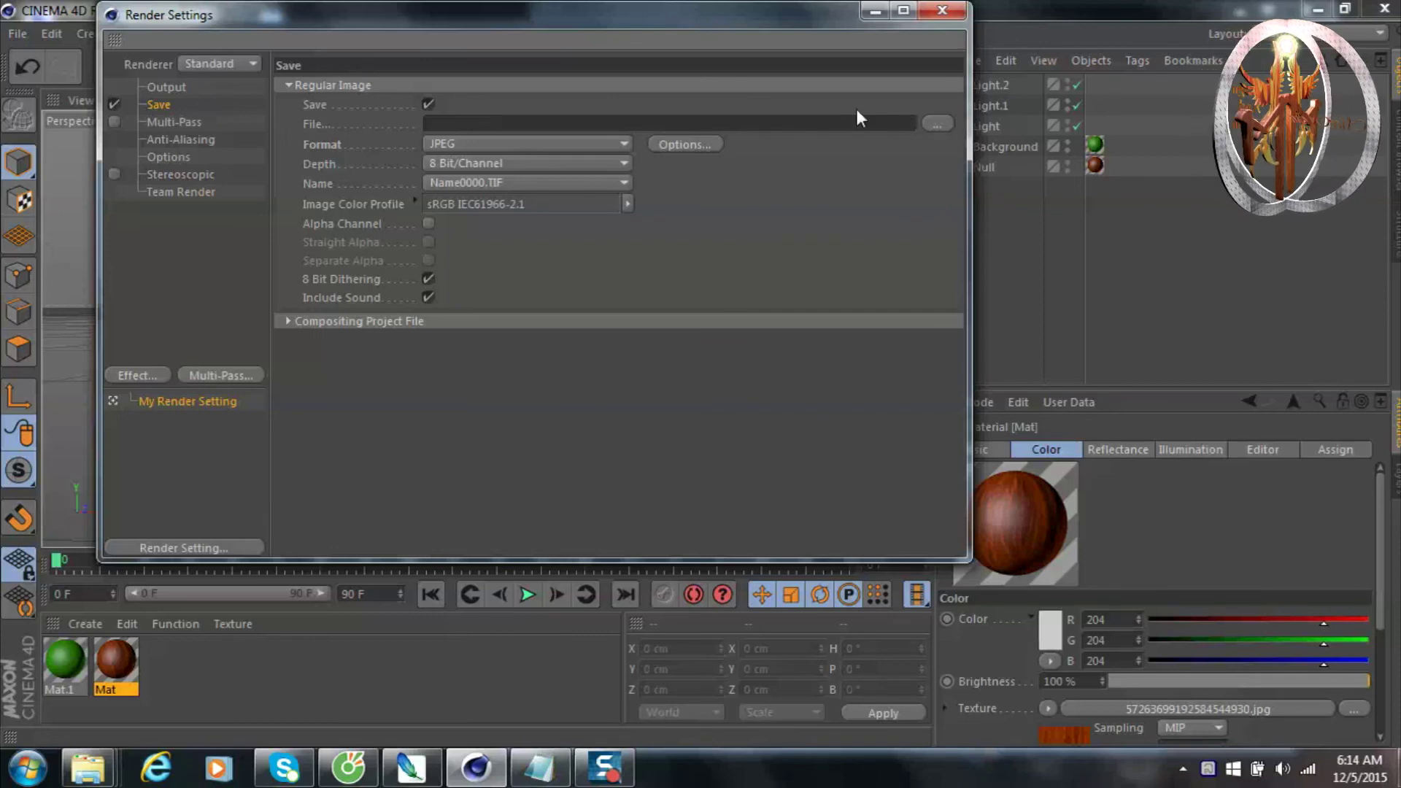
click(937, 124)
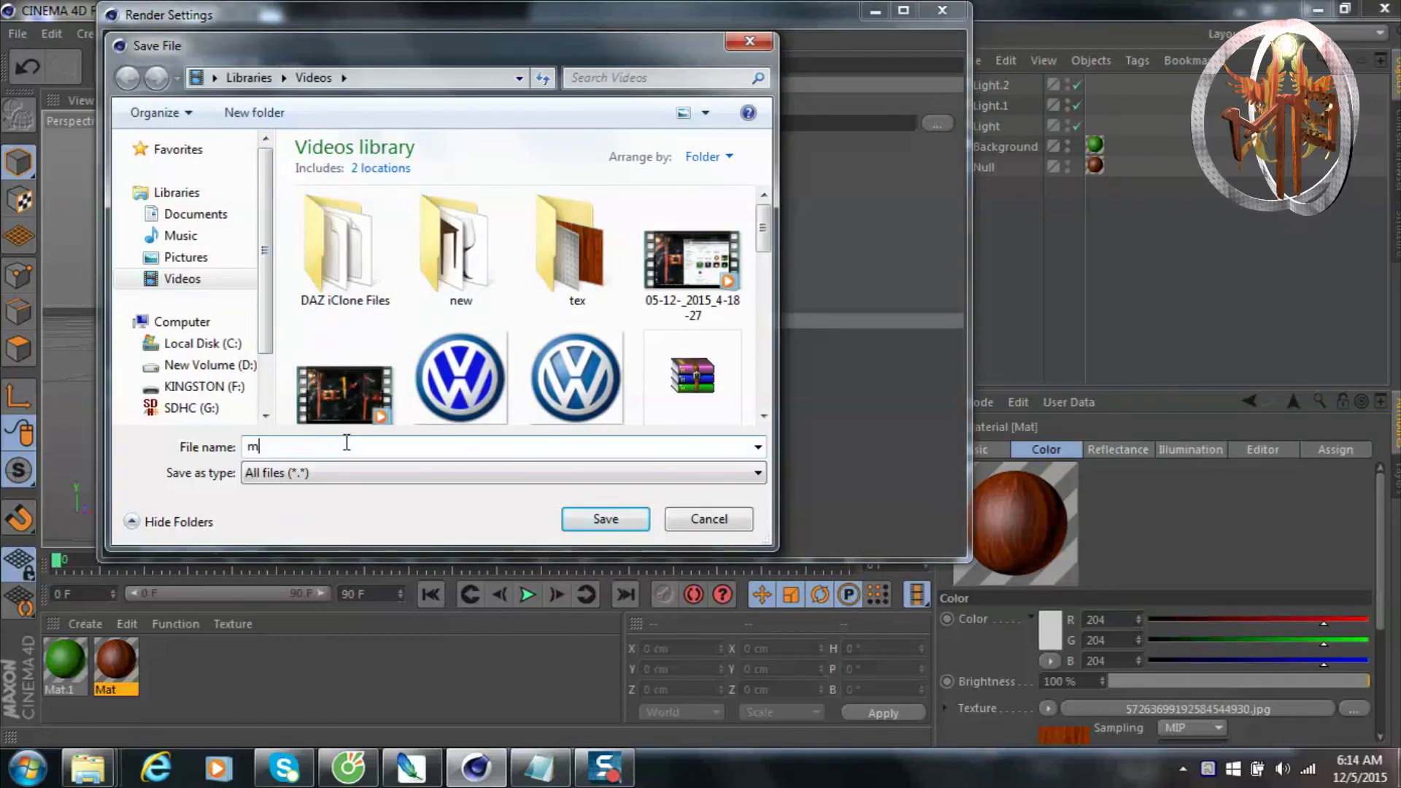
text(meemoua)
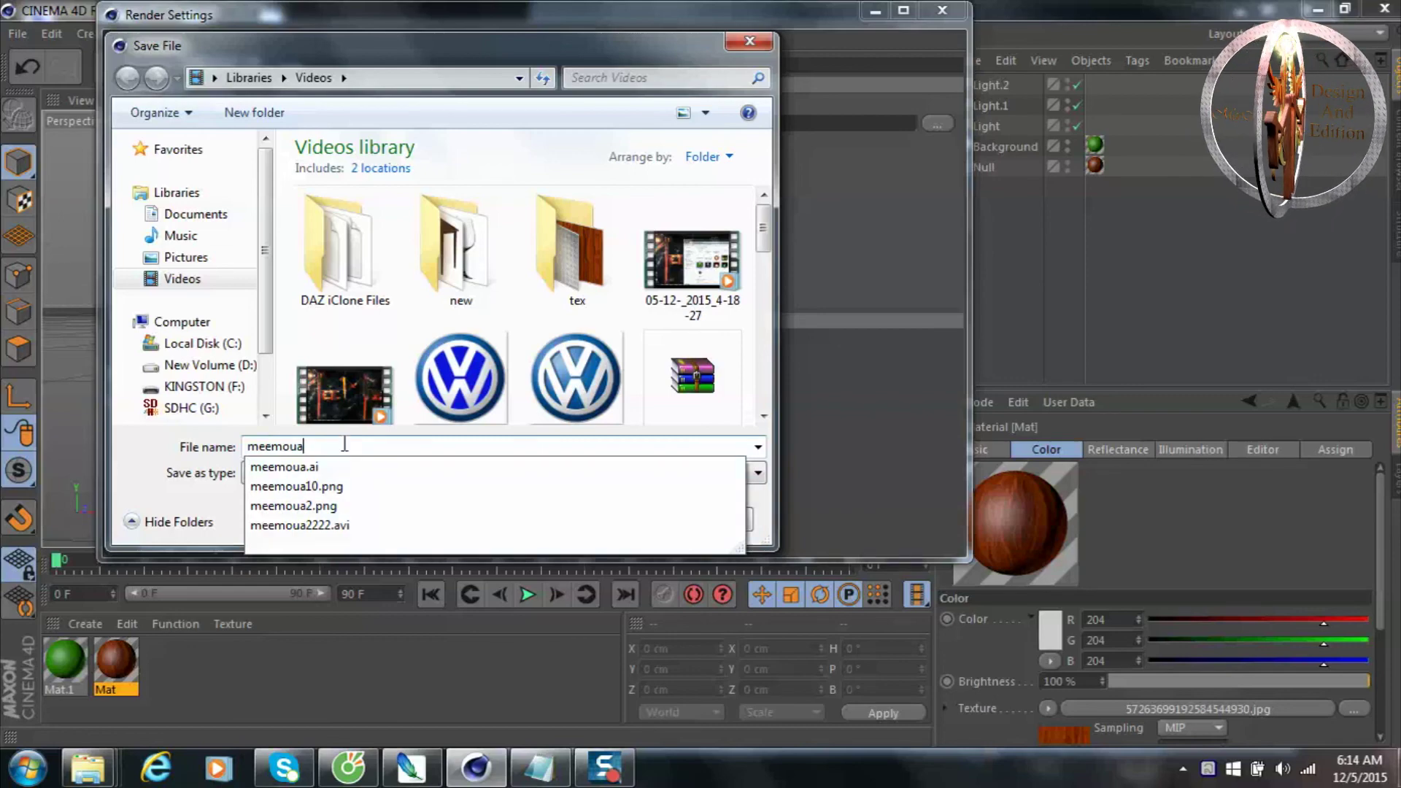
text(1000)
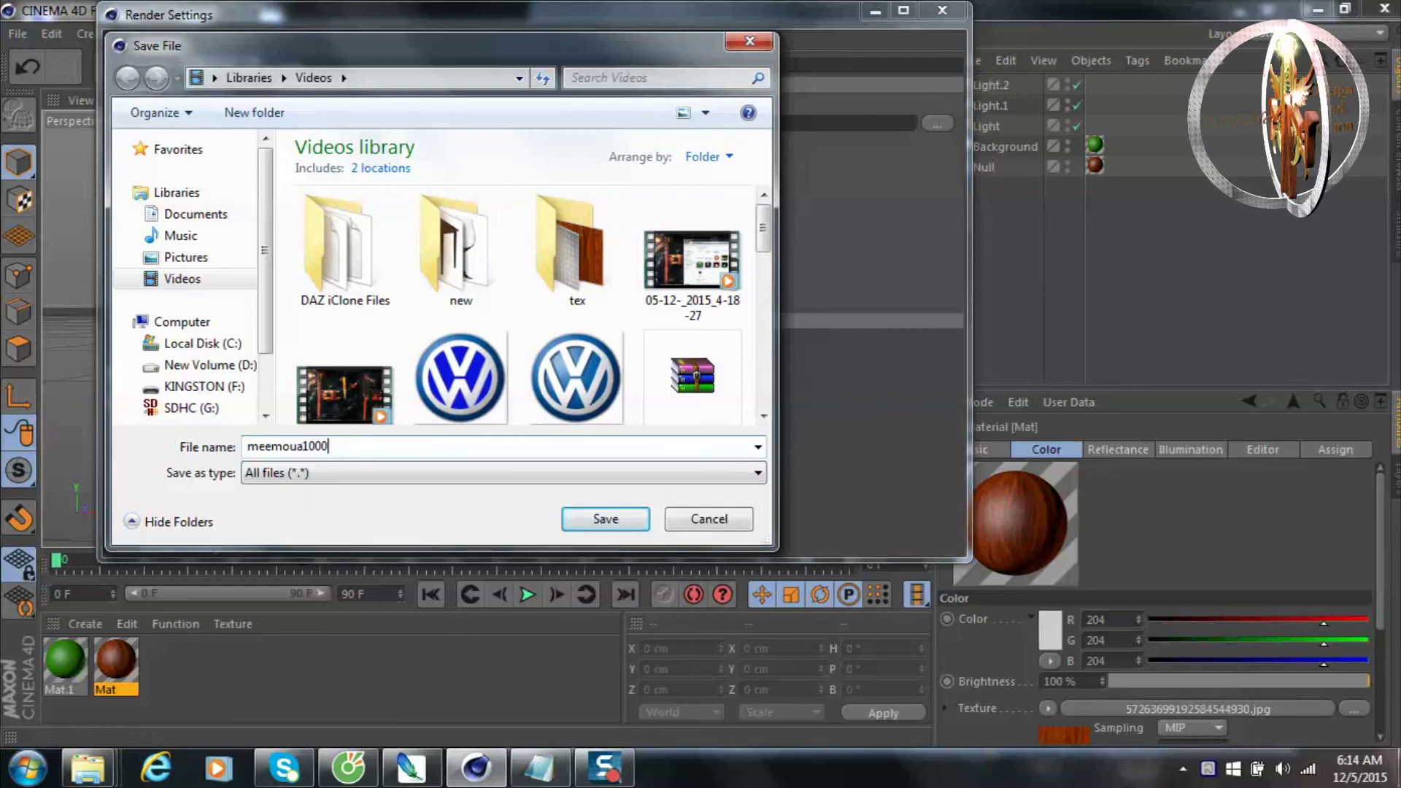
click(584, 519)
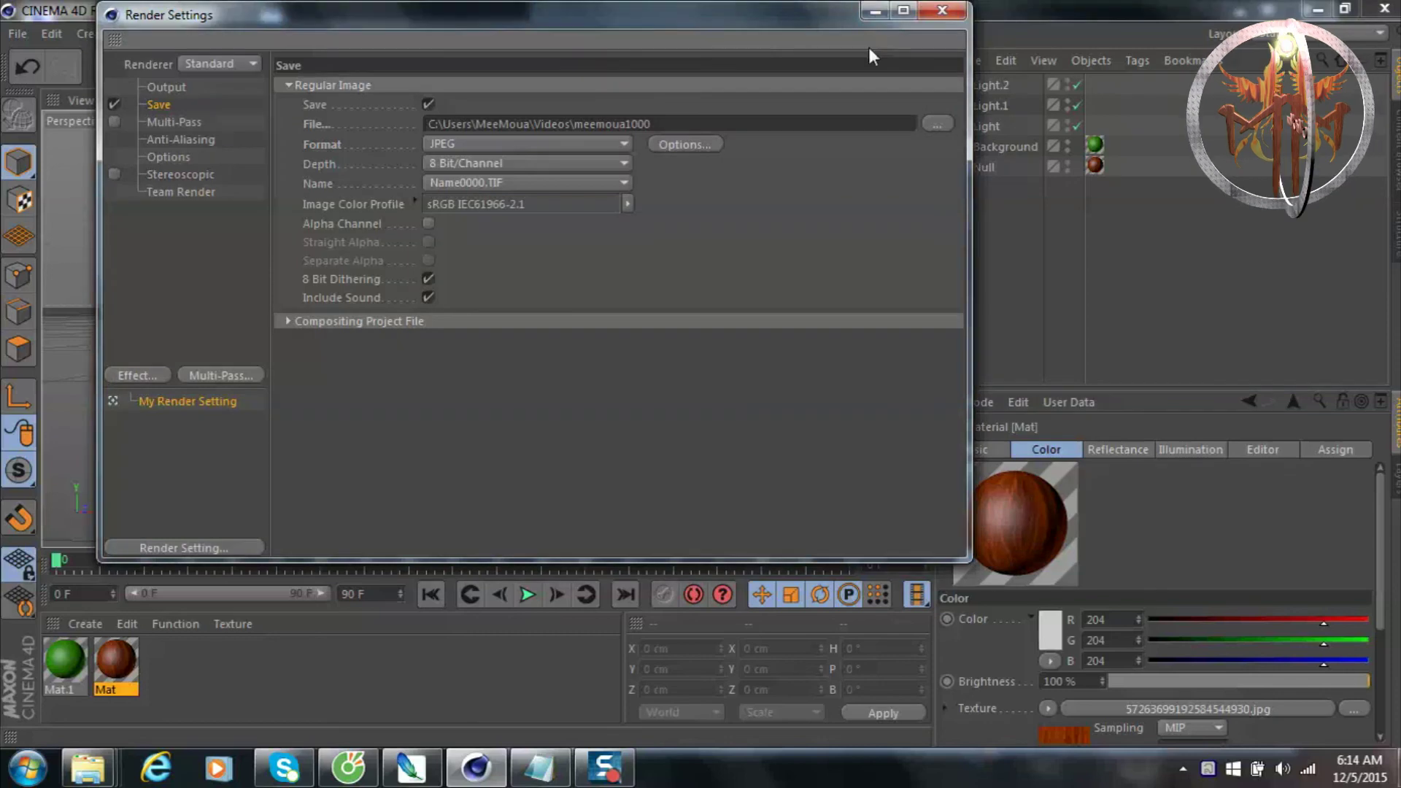
click(942, 11)
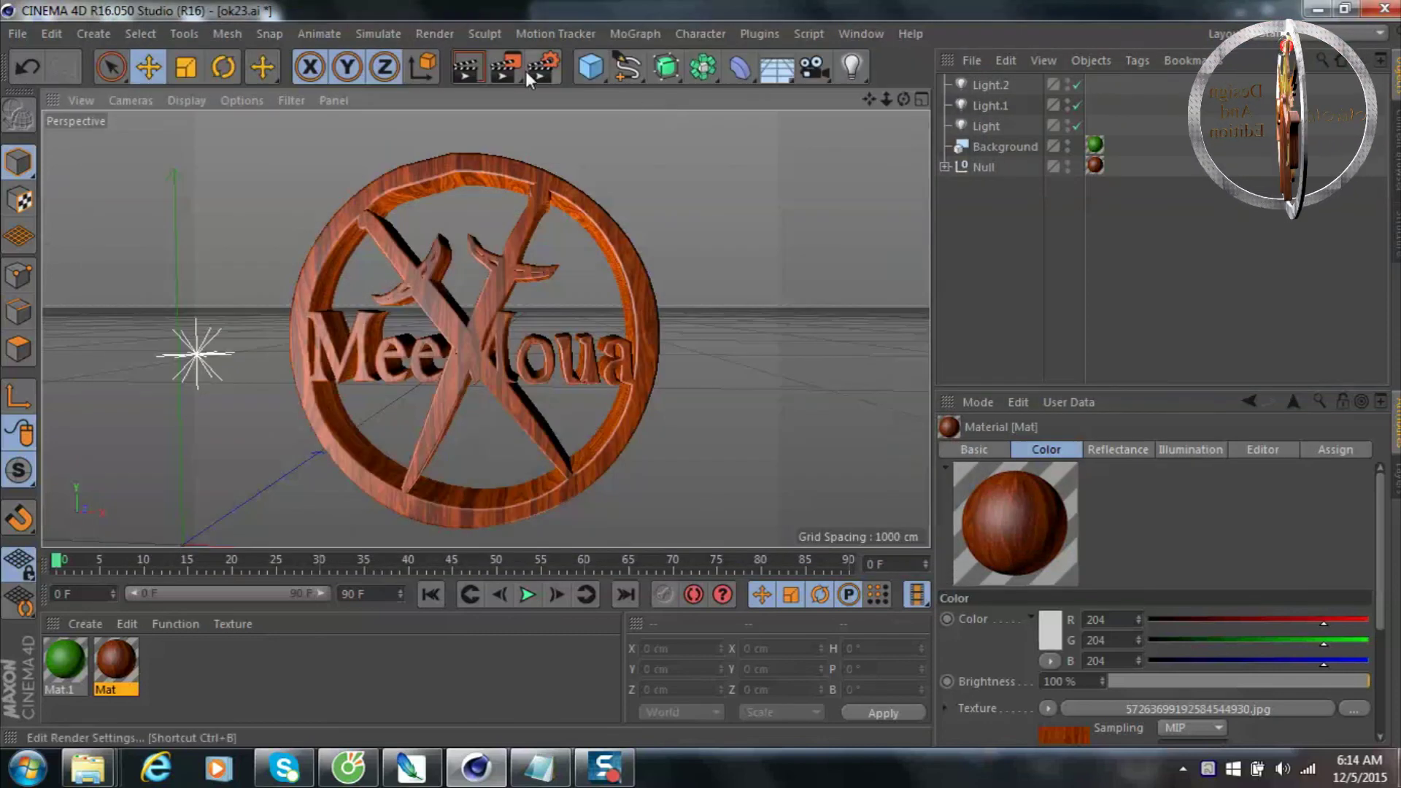
Render to Picture Viewer, tilt the view slightly, re-render and overwrite meemoua1000.jpg.
click(508, 73)
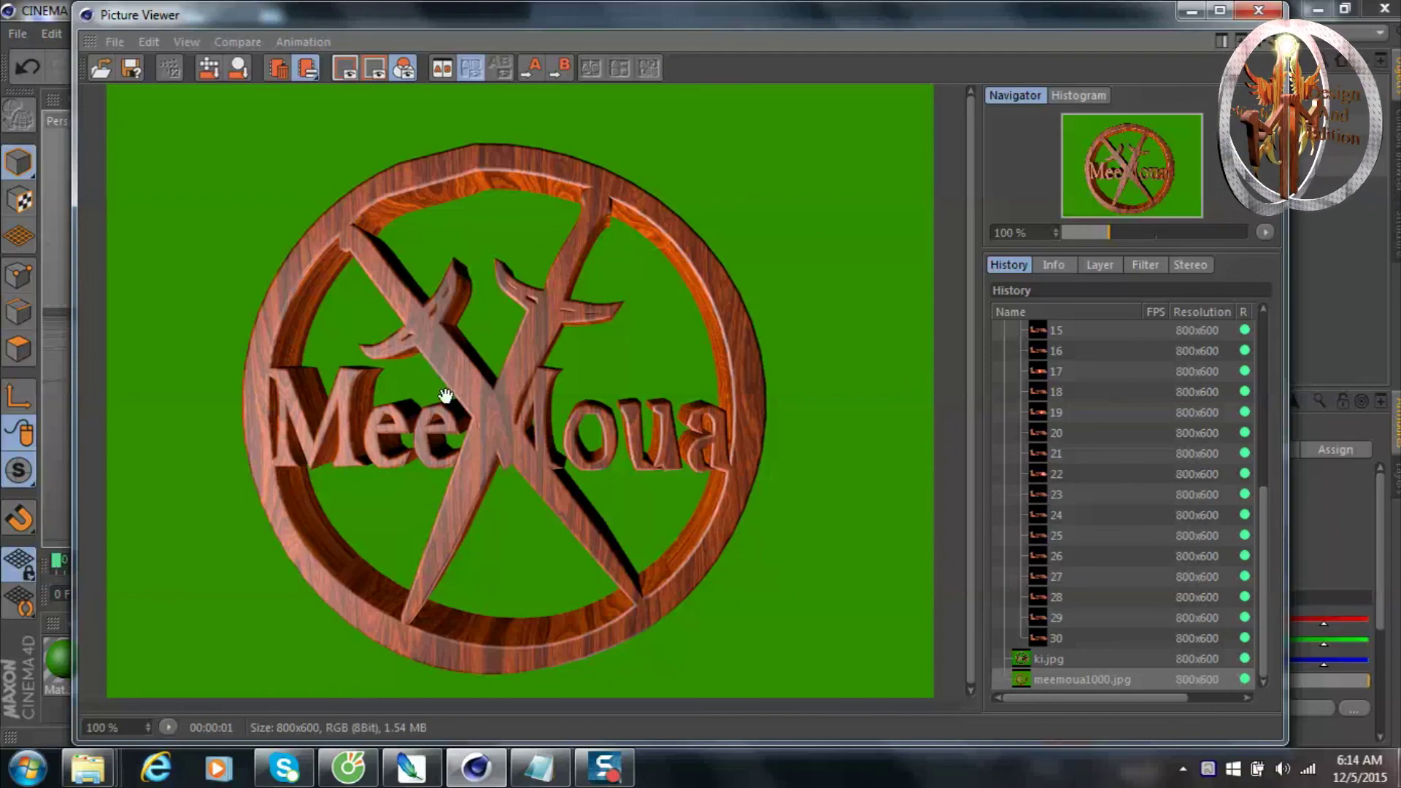
click(1258, 10)
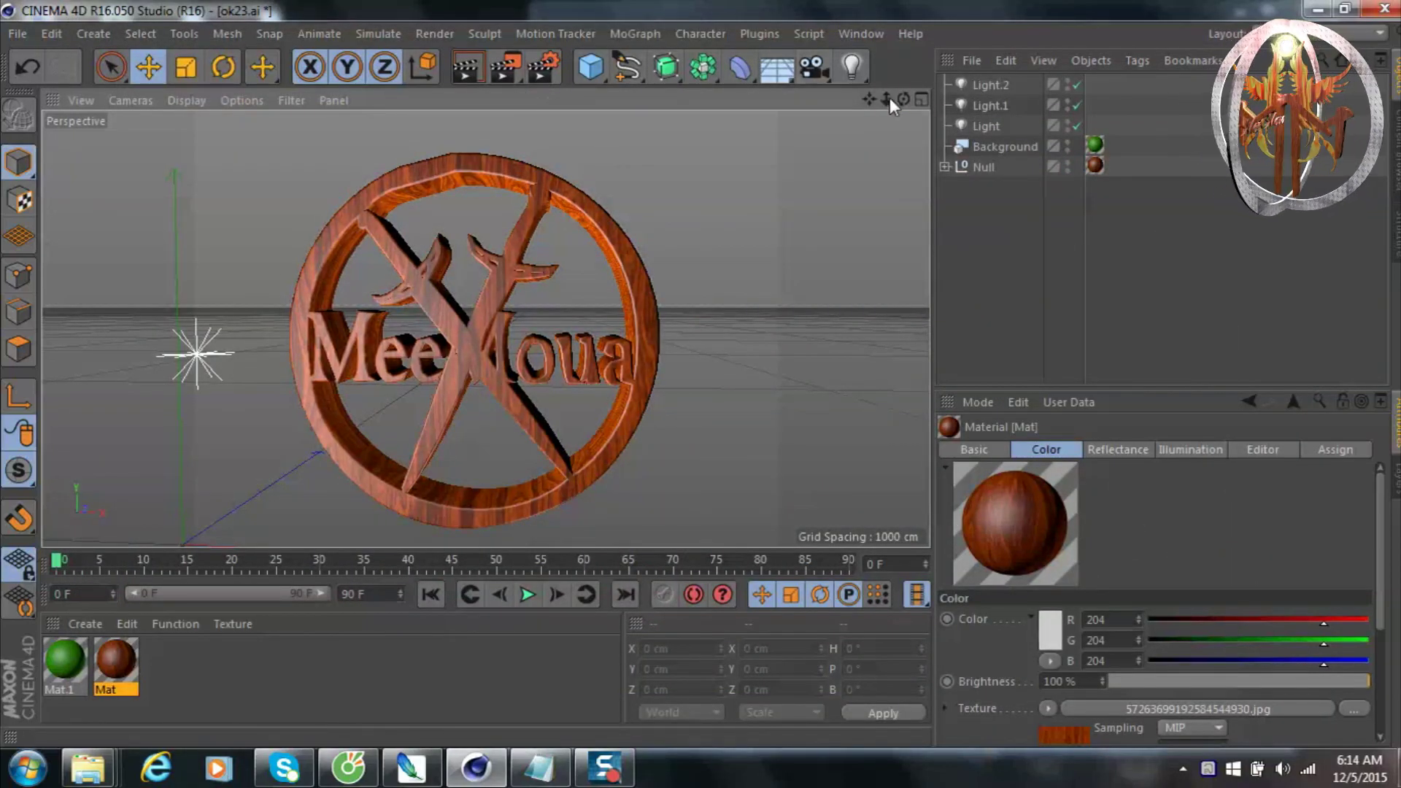
mouse_move(903, 99)
mouse_down()
mouse_move(912, 124)
mouse_move(903, 99)
mouse_up()
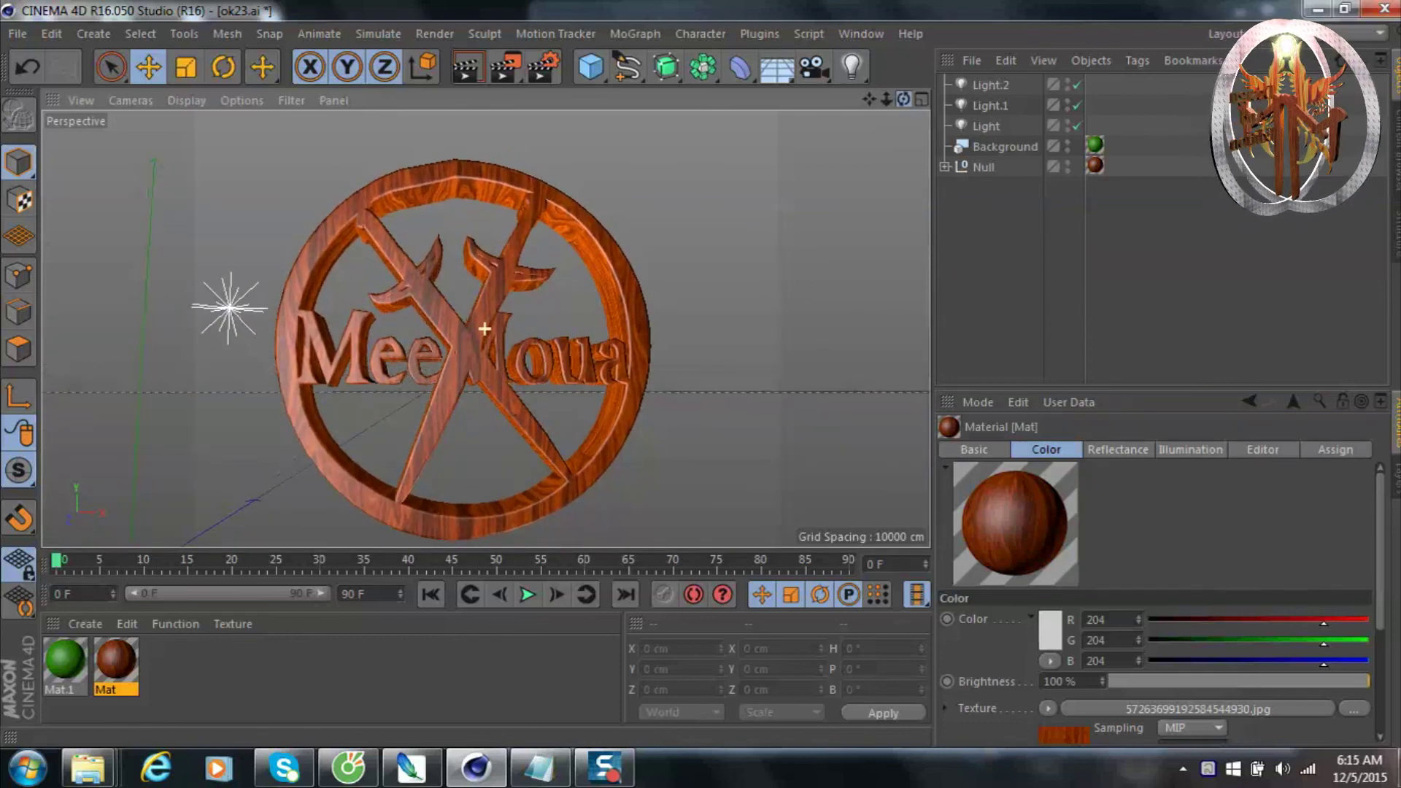
drag(903, 99, 897, 102)
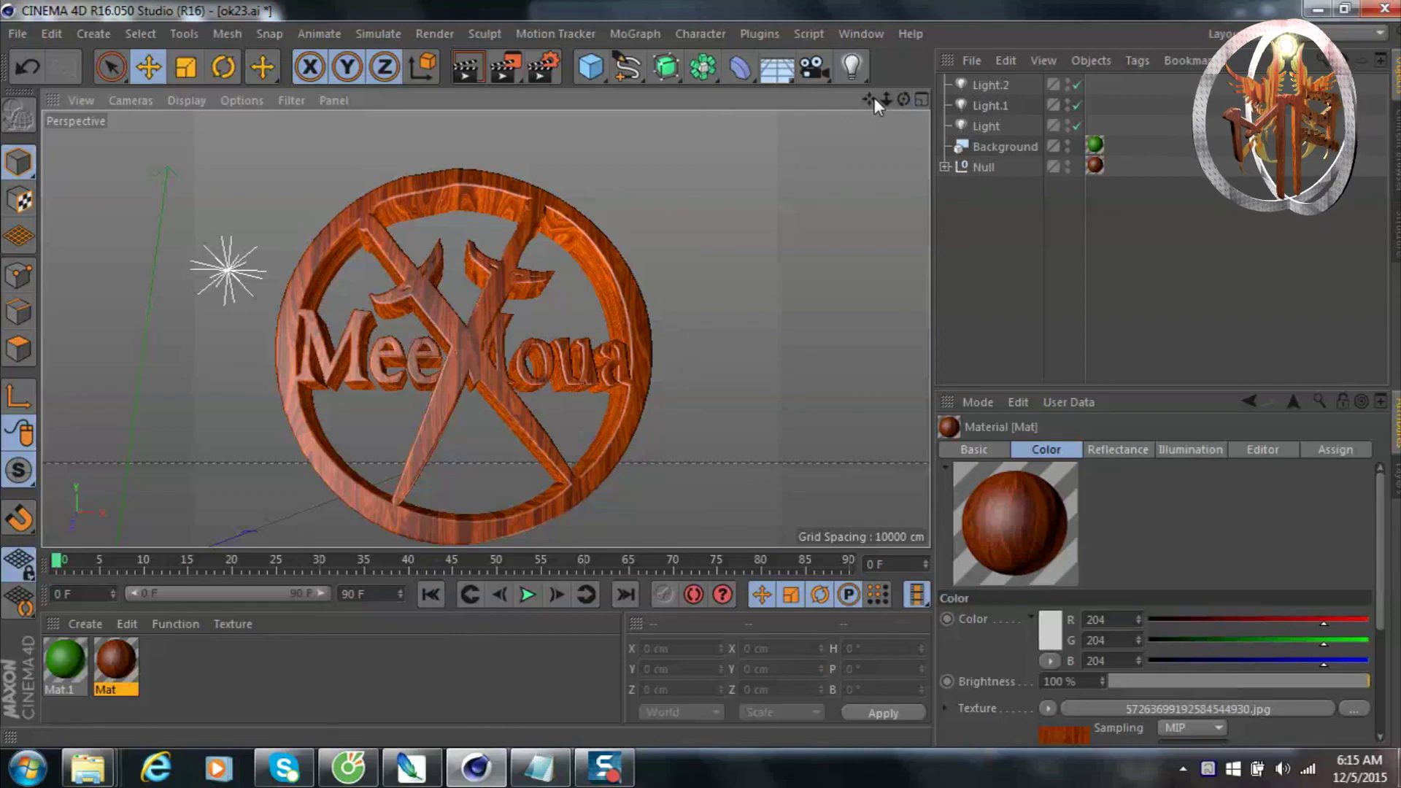
drag(903, 99, 903, 110)
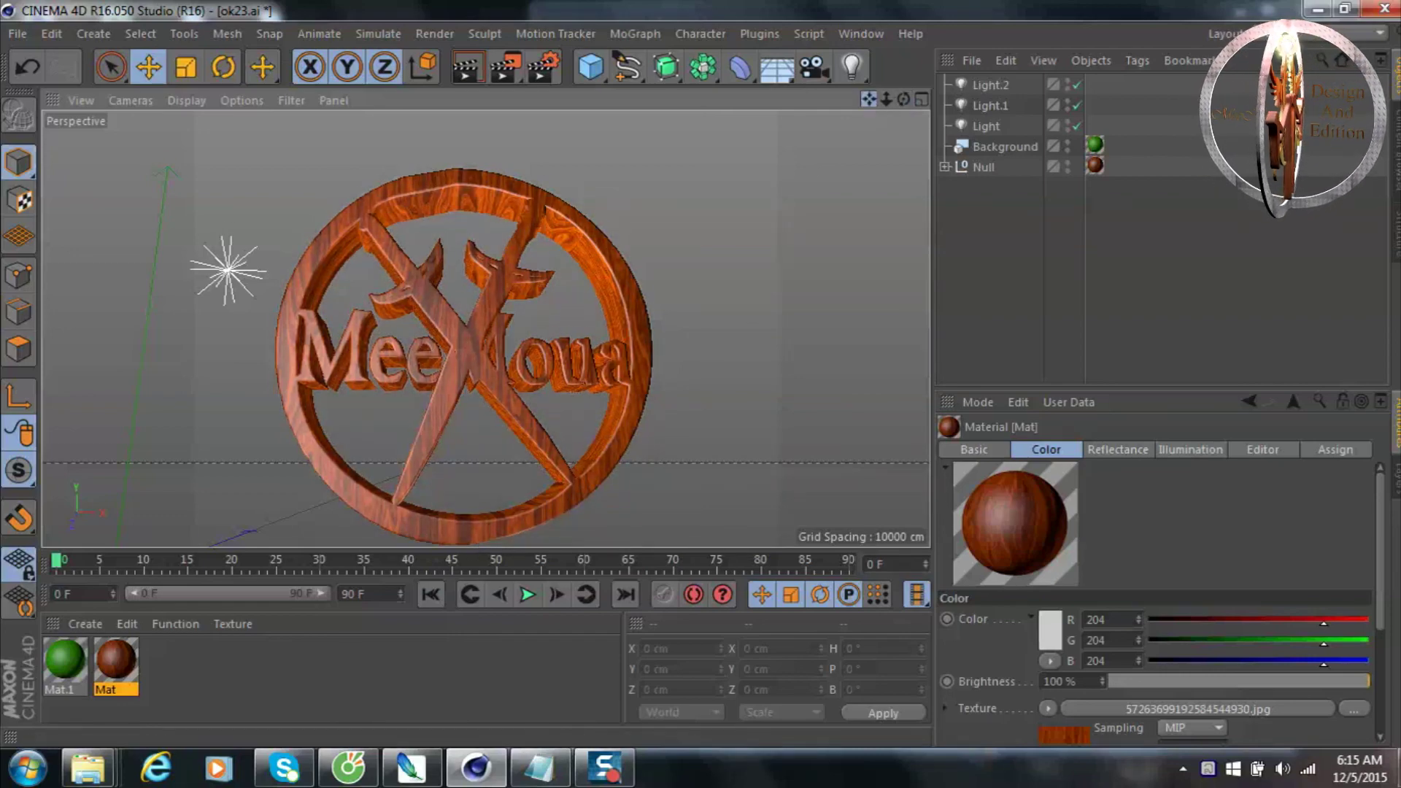
click(506, 68)
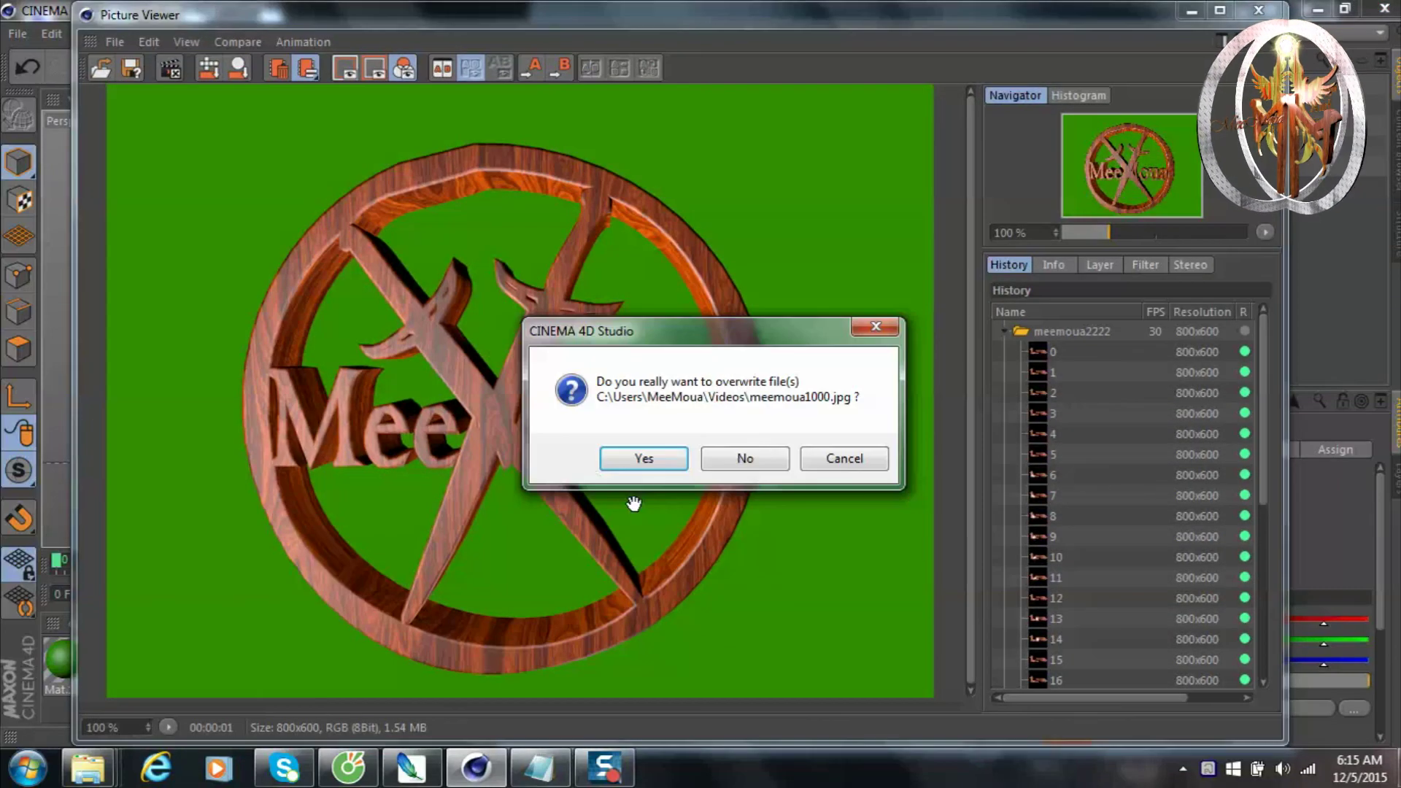
click(643, 458)
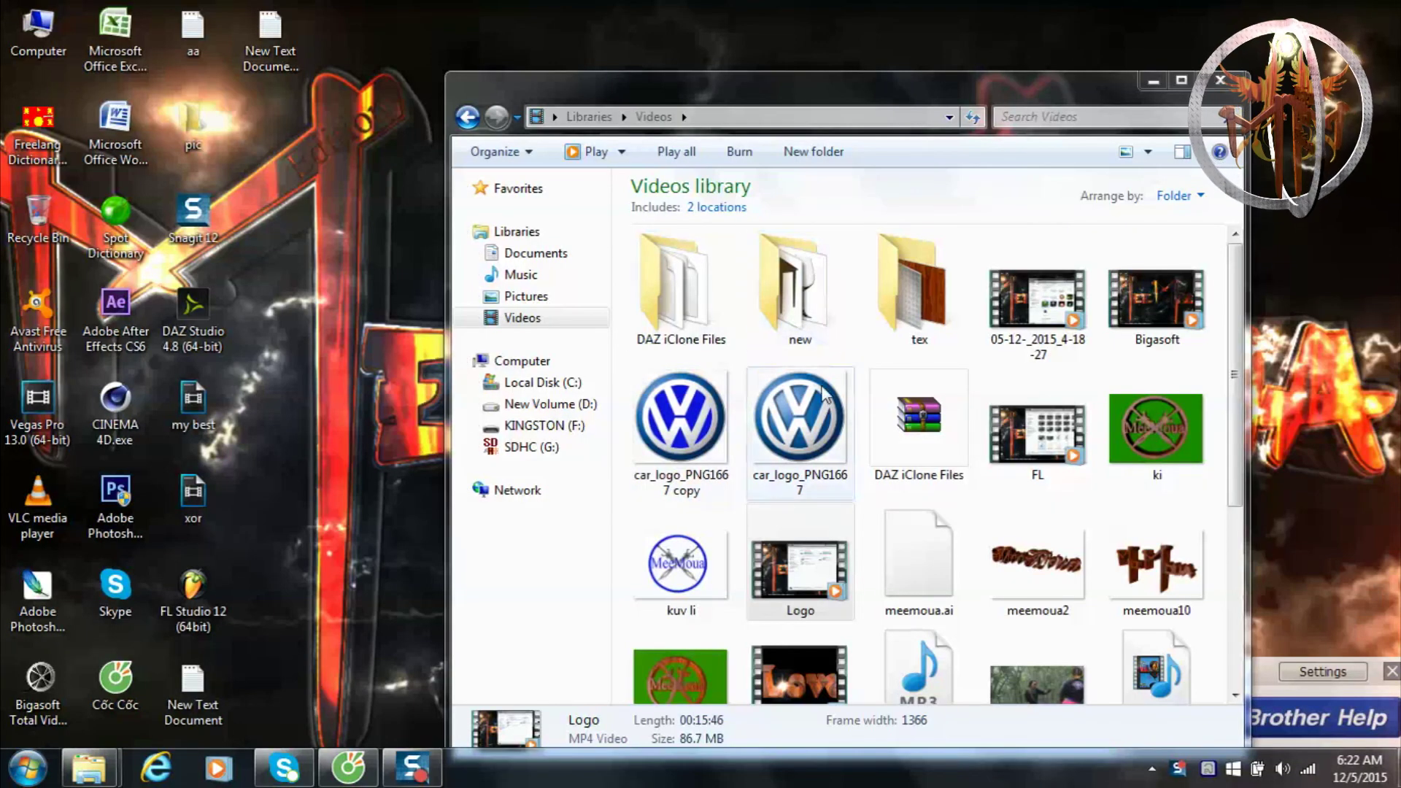
Find meemoua1000 in the Videos library and open it in Windows Photo Viewer.
drag(853, 100, 672, 73)
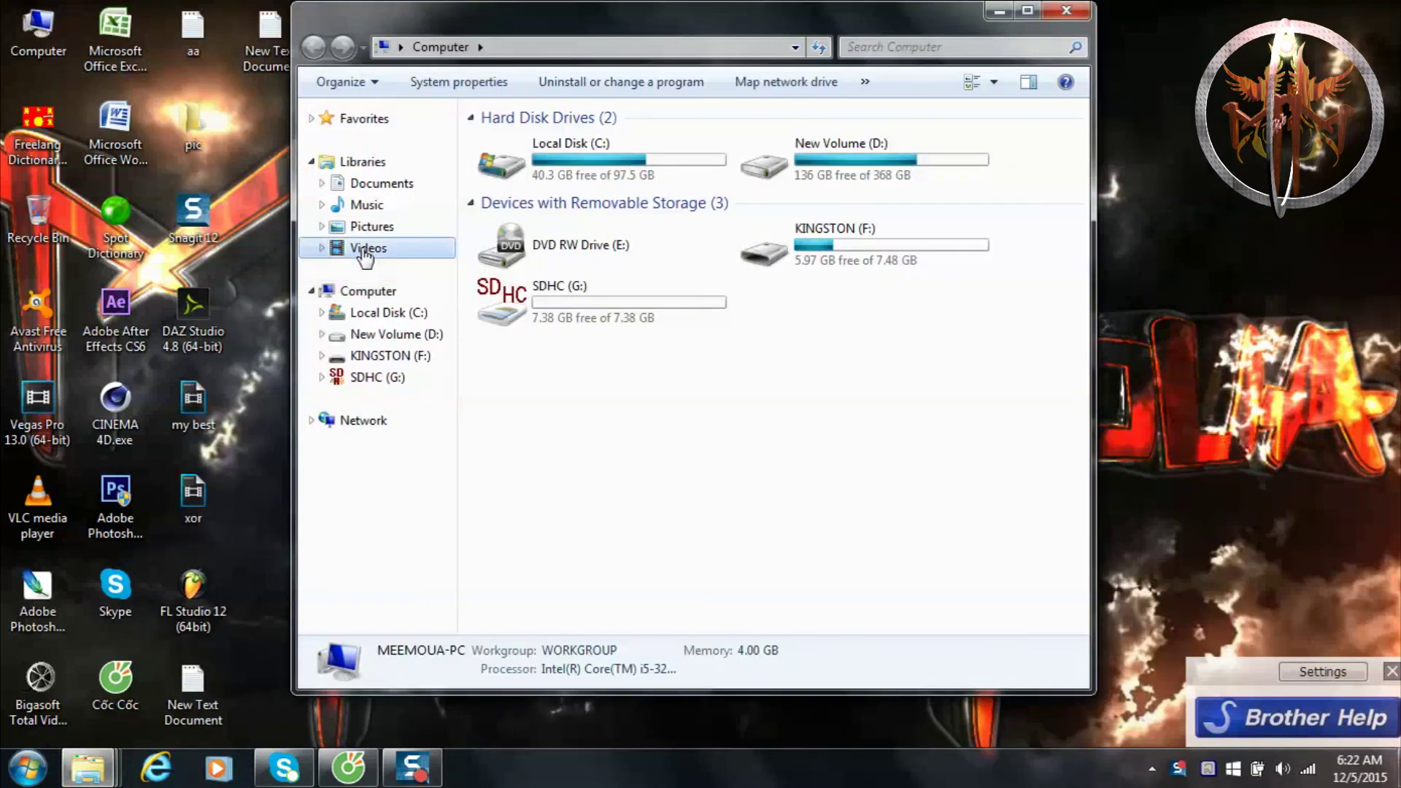
click(365, 251)
click(647, 339)
scroll(570, 447, down, 3)
click(535, 363)
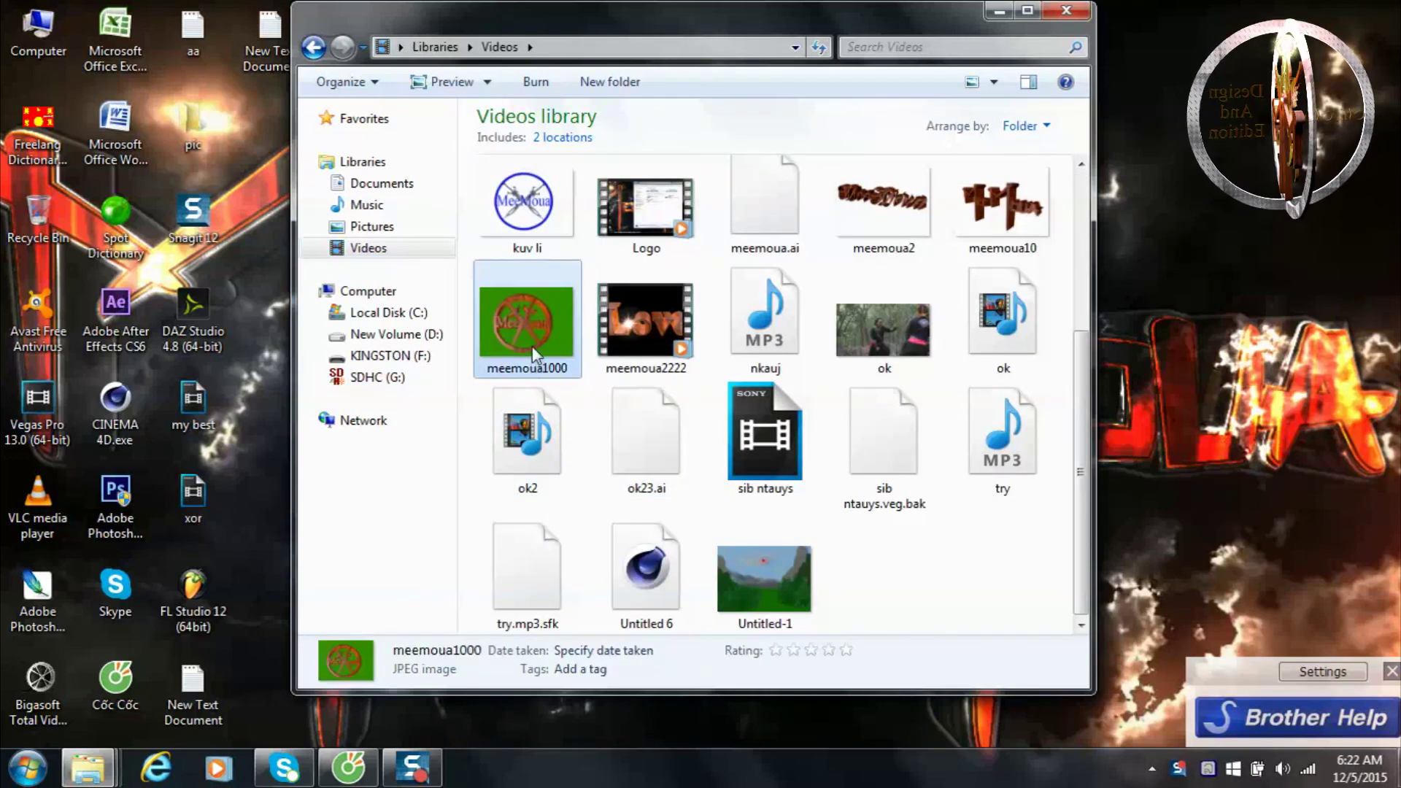
double_click(534, 334)
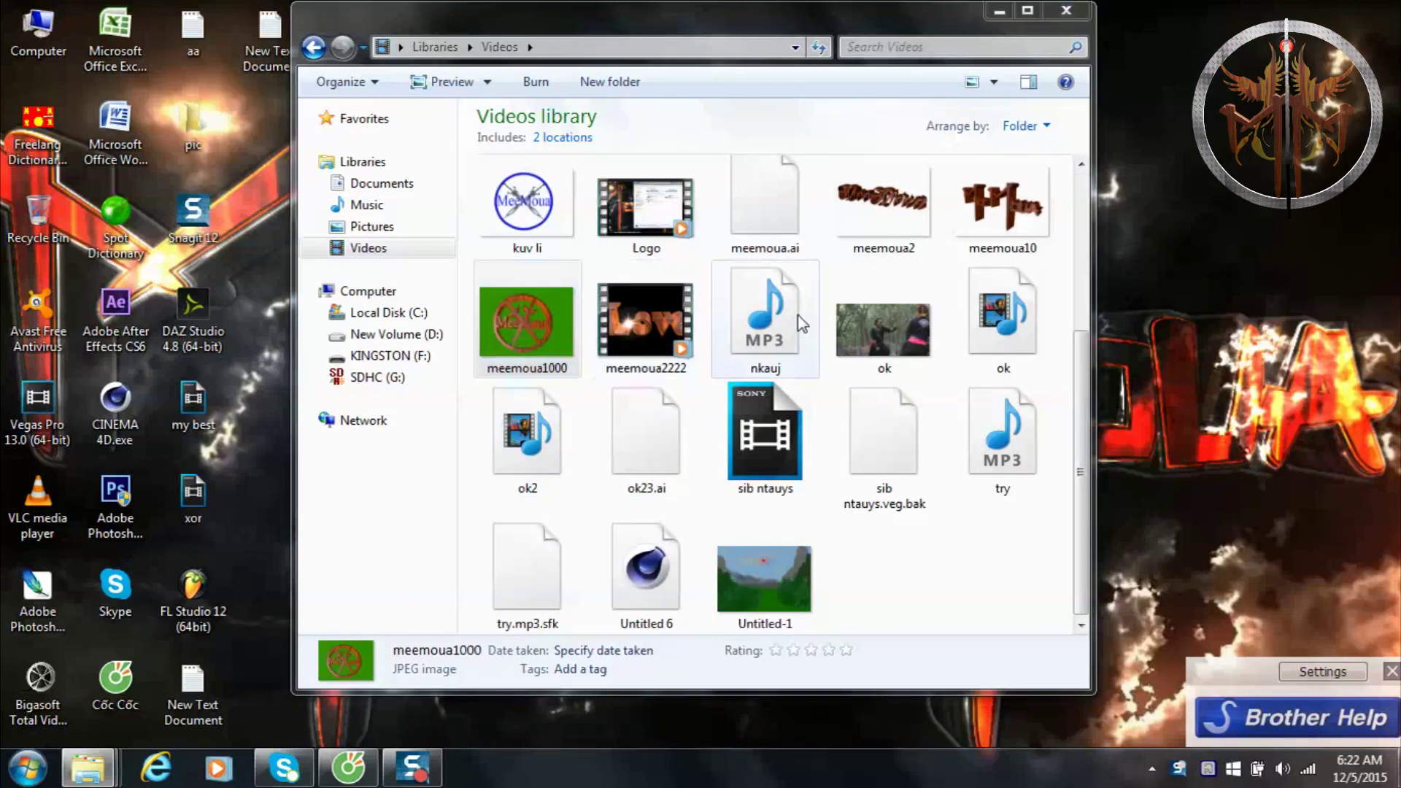